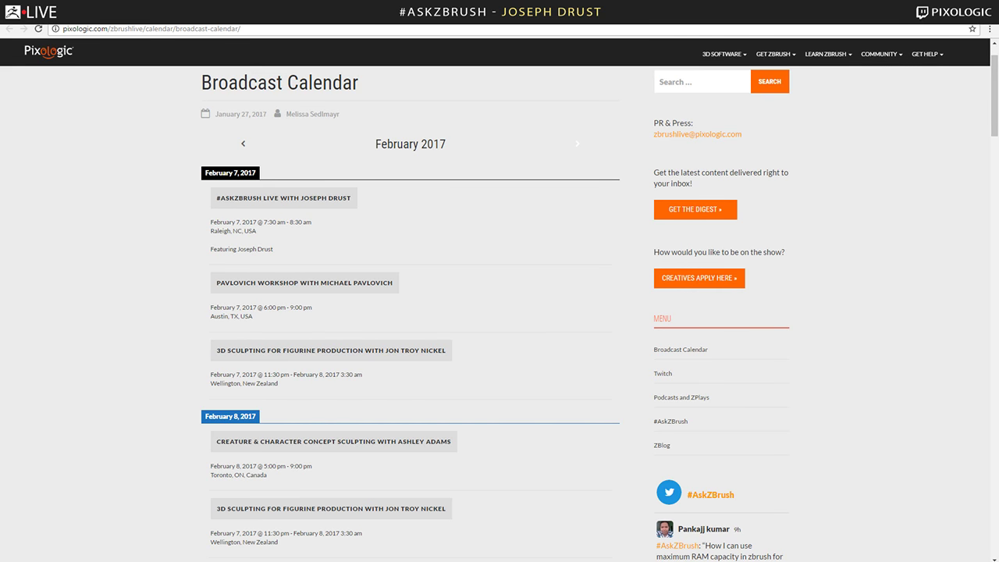
Browse the #AskZBrush video category on the ZBrushLive website.
key(ctrl+Tab)
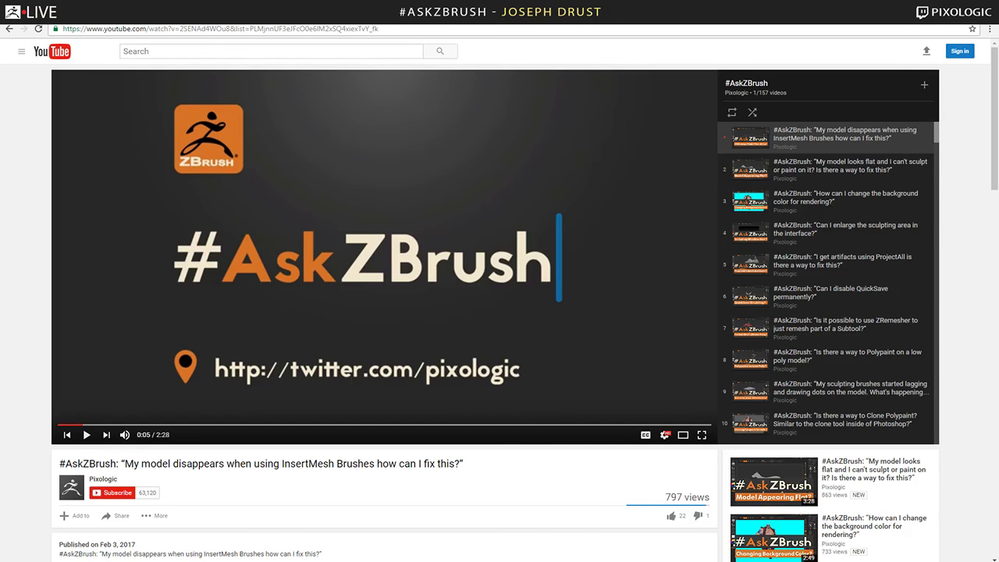
key(ctrl+Tab)
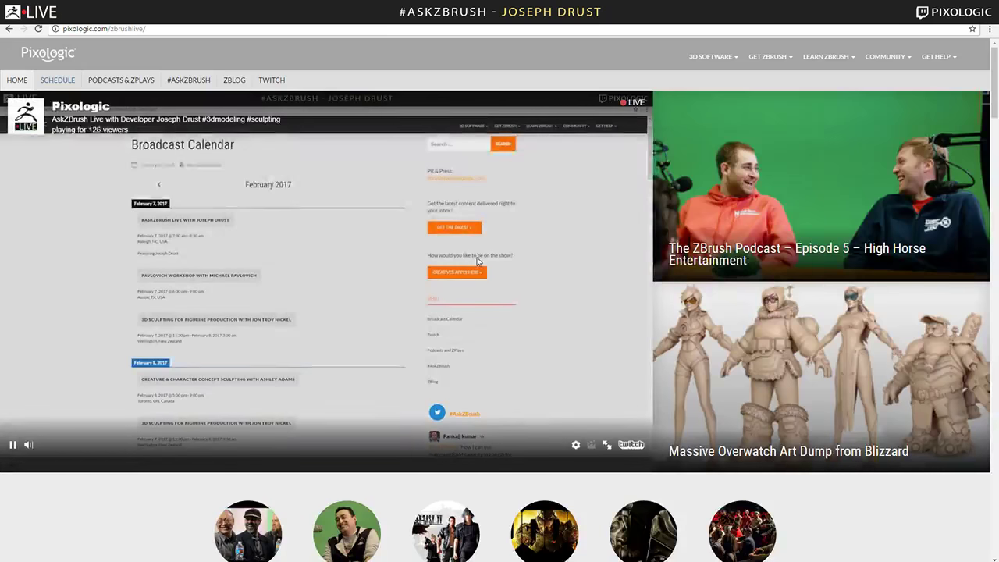
click(205, 82)
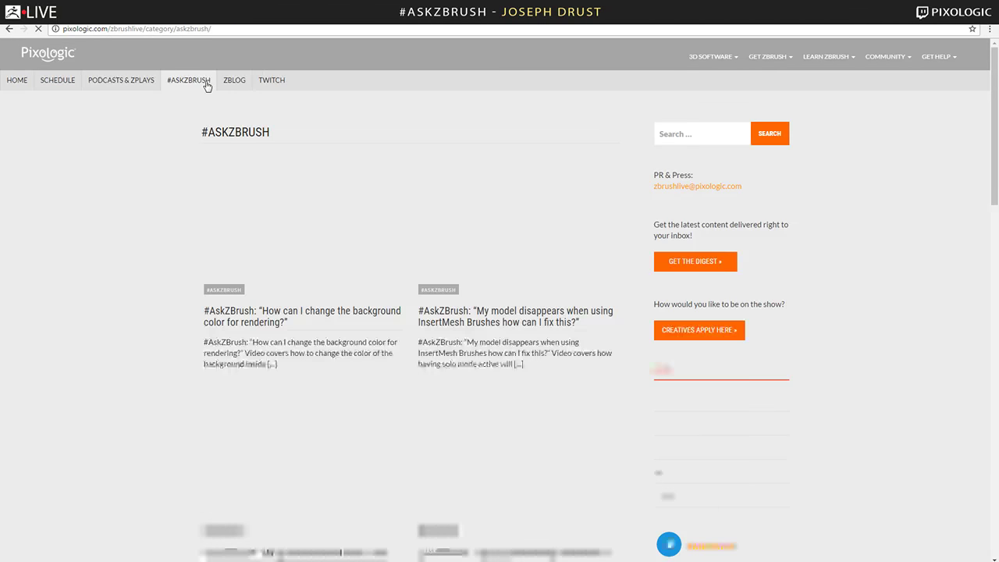
scroll(557, 286, down, 3)
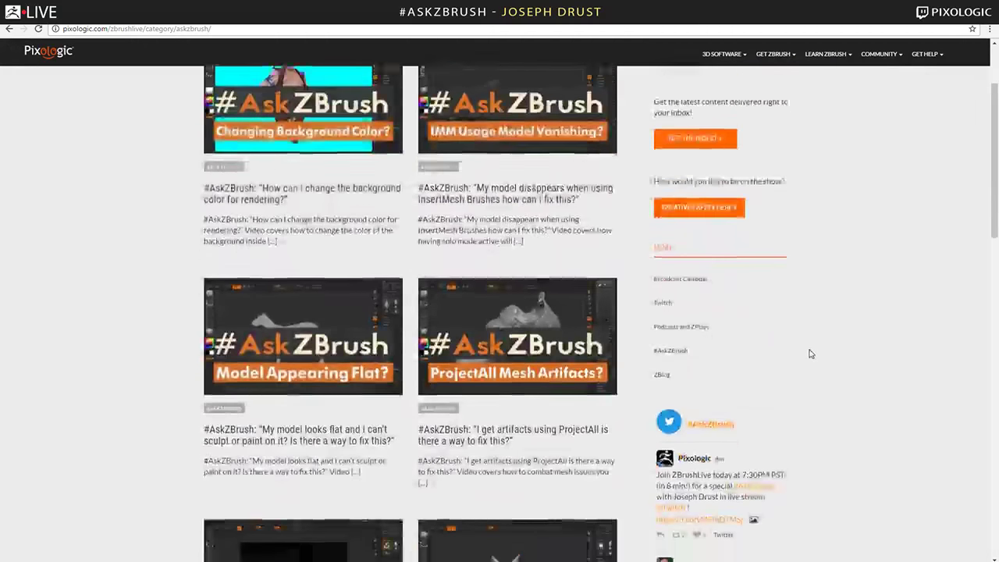
scroll(810, 354, up, 3)
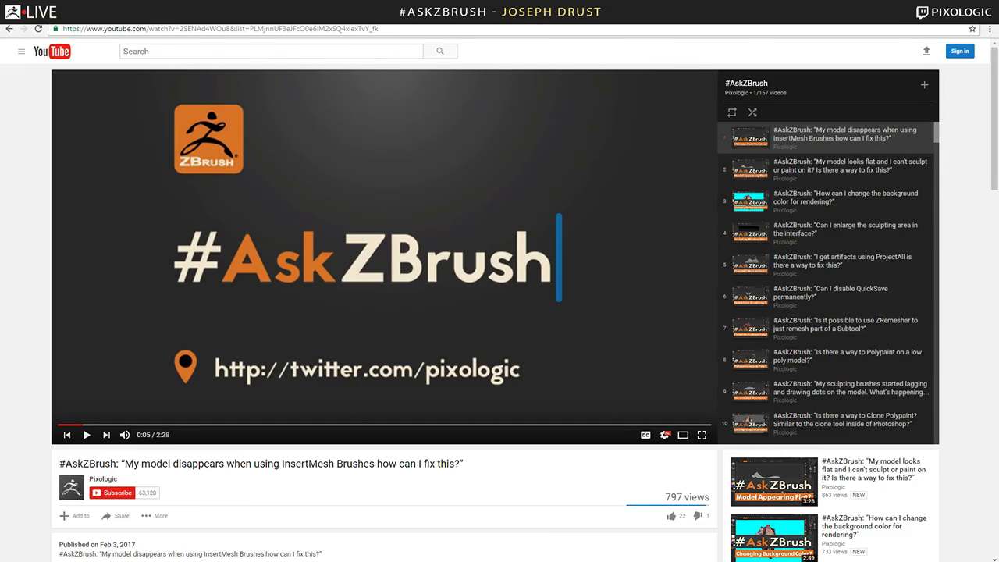
Switch to the ZBrushCentral #AskZBrush thread and open the featured Overwatch Characters Art Dump thread from there.
key(ctrl+Tab)
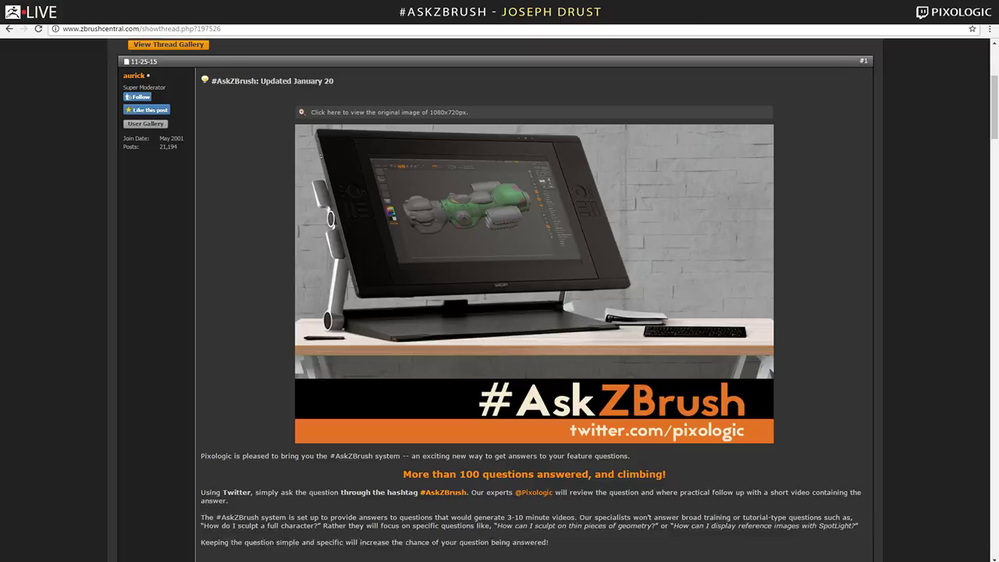
scroll(815, 251, up, 3)
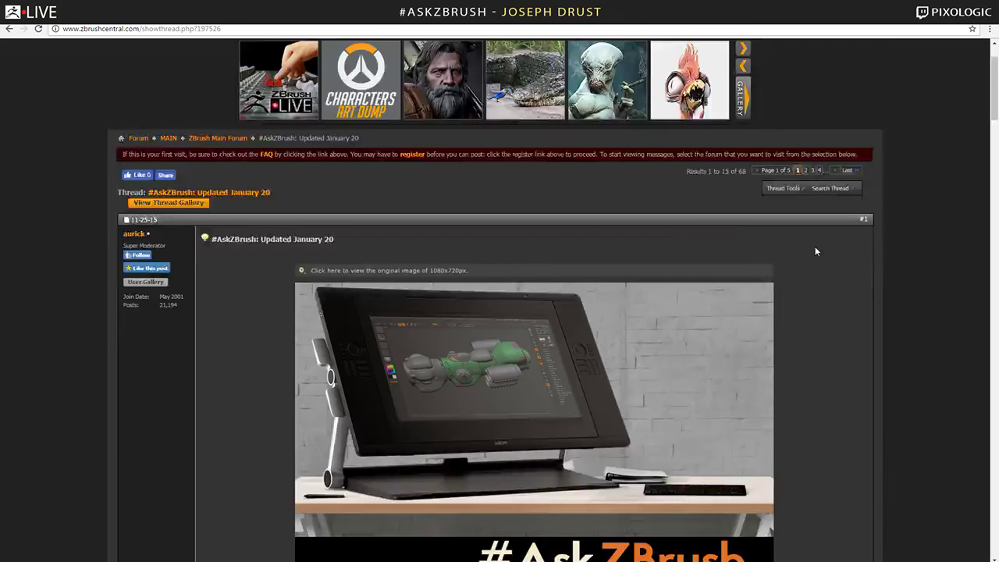
scroll(815, 252, up, 2)
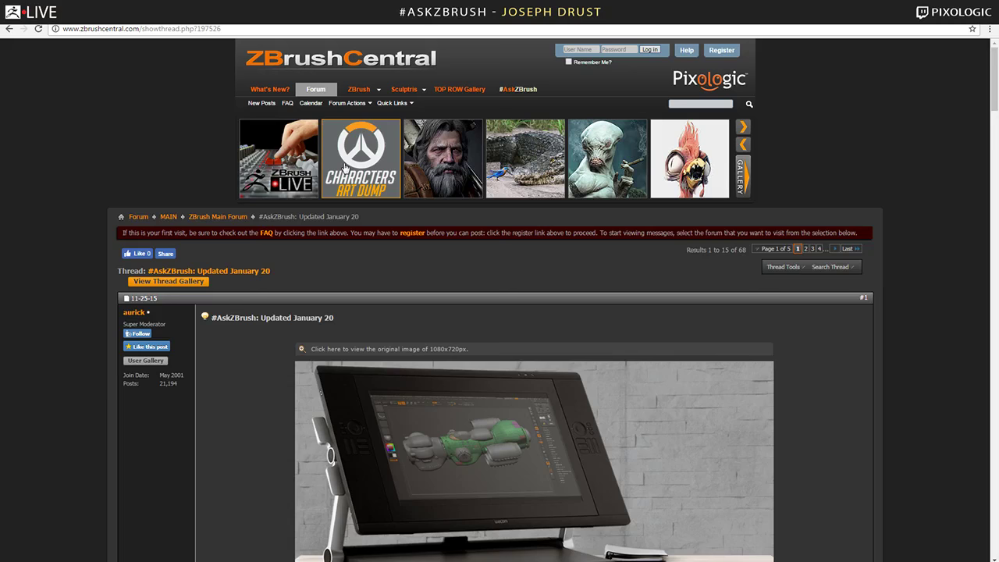
click(344, 166)
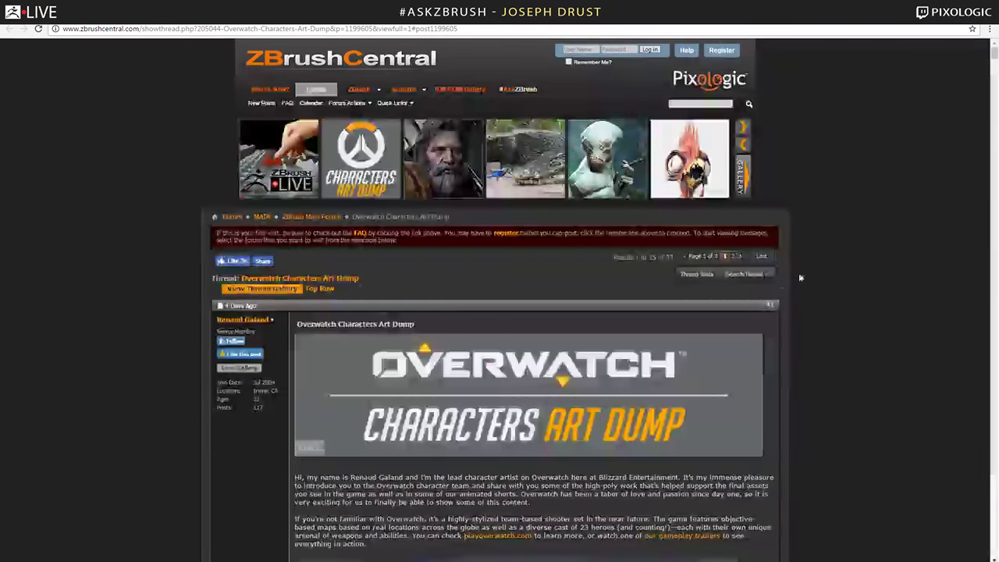
Examine the high-poly character, head and weapon renders posted throughout the Overwatch Characters Art Dump thread.
scroll(864, 256, down, 3)
scroll(865, 261, down, 3)
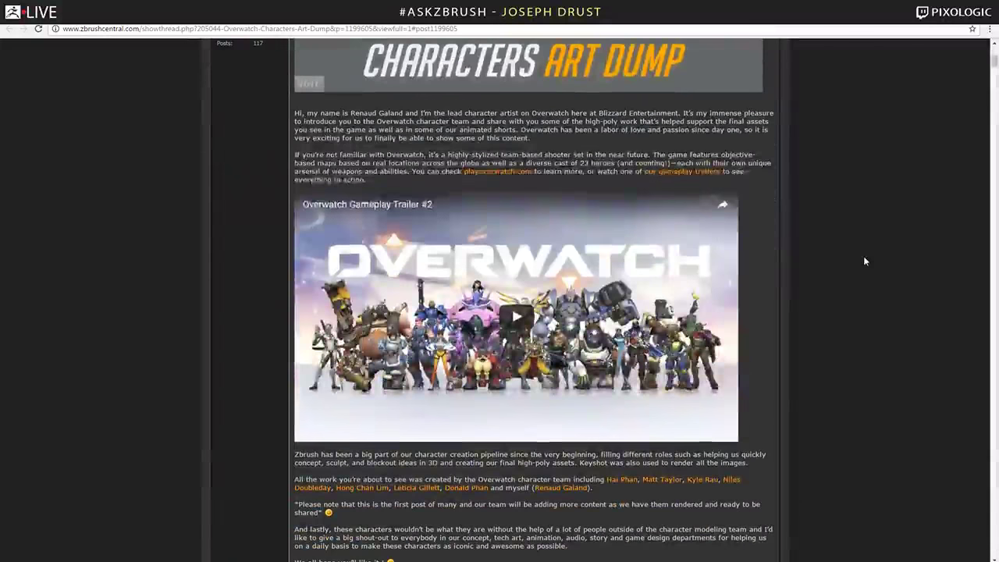
scroll(865, 262, down, 4)
scroll(865, 261, down, 4)
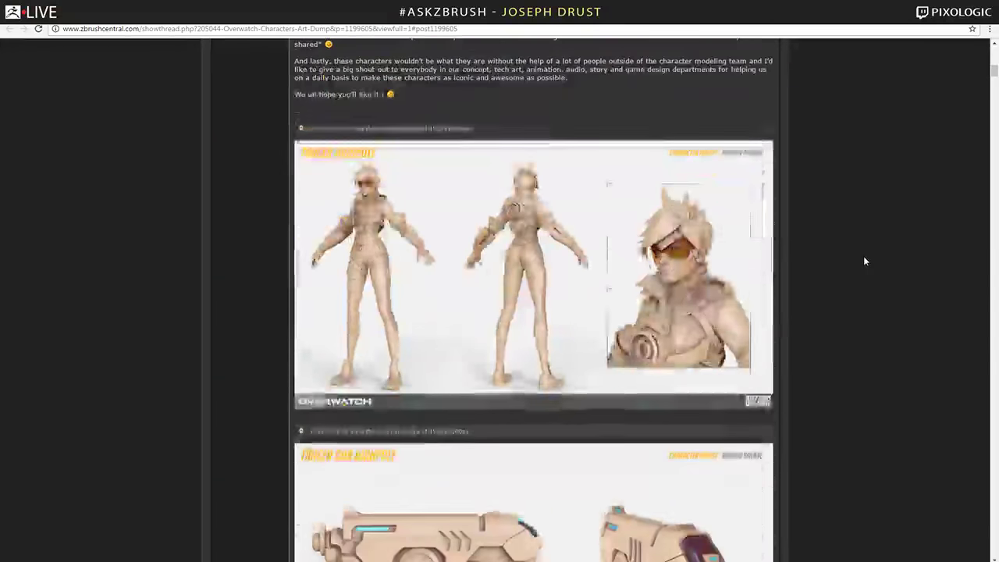
scroll(865, 262, down, 1)
scroll(865, 261, down, 2)
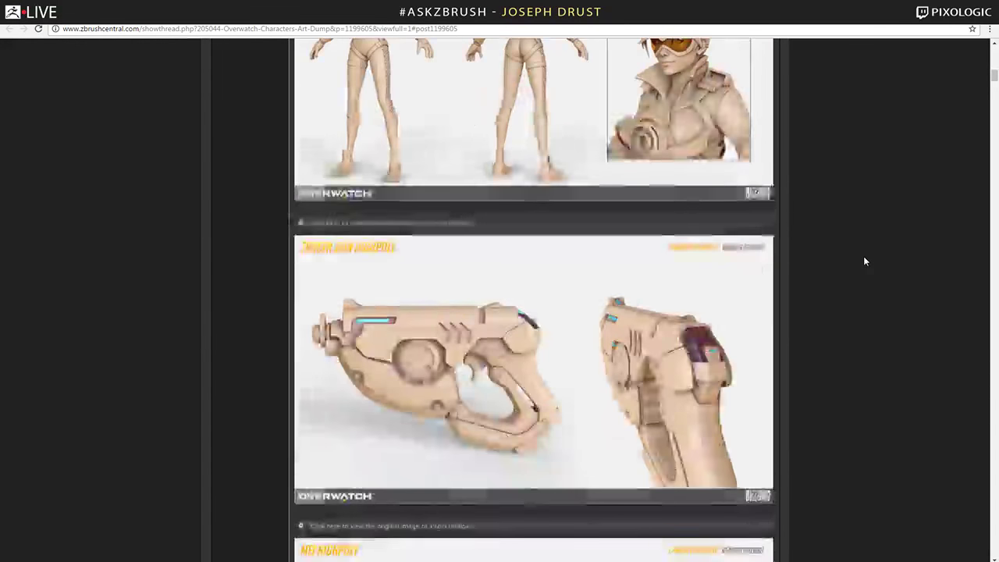
scroll(864, 262, up, 1)
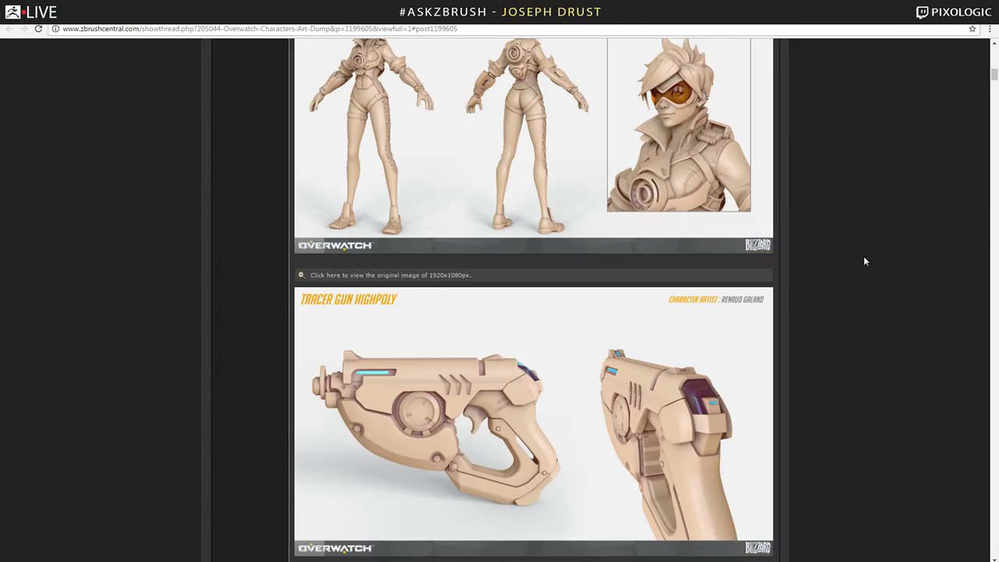
scroll(865, 262, up, 1)
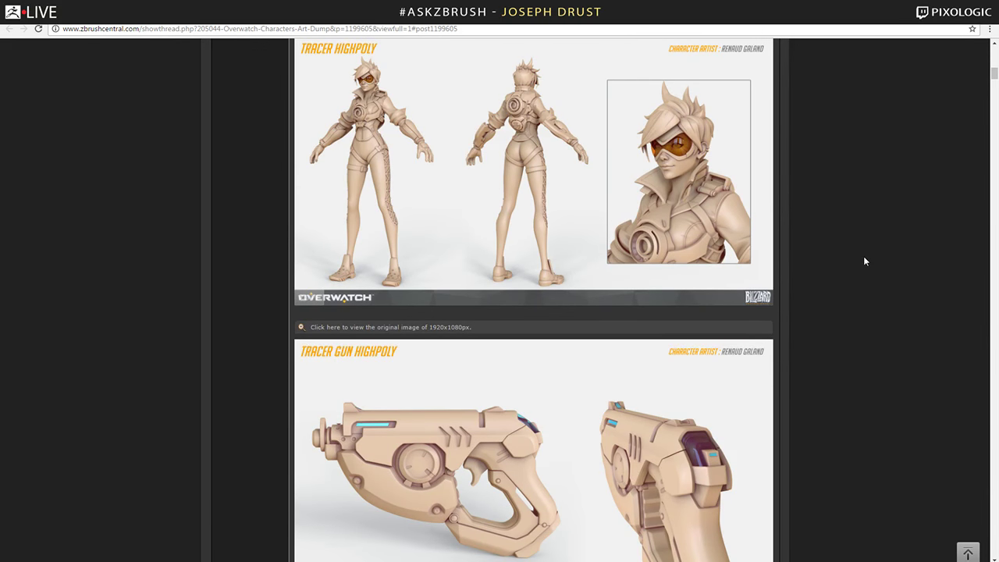
scroll(864, 261, down, 5)
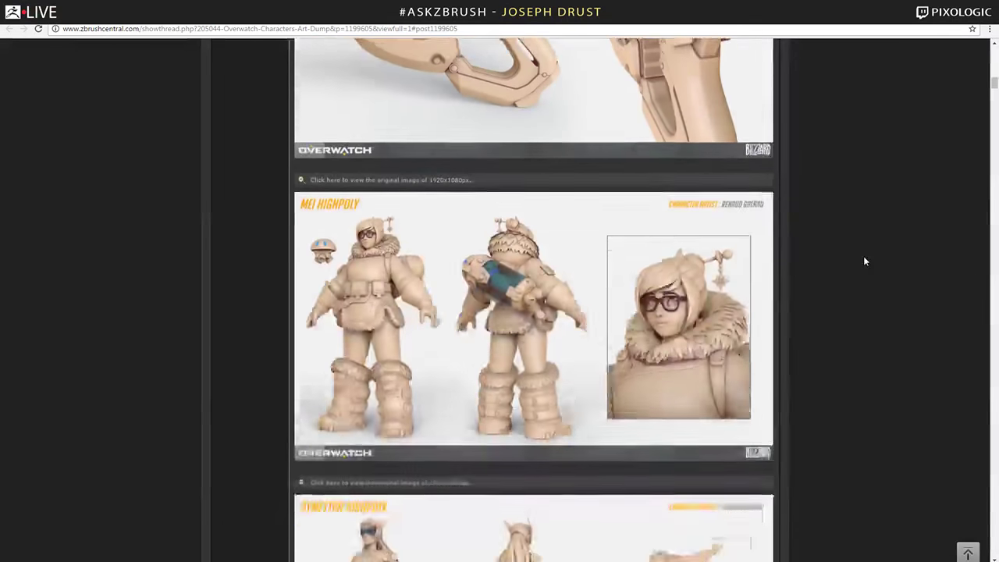
scroll(858, 337, down, 3)
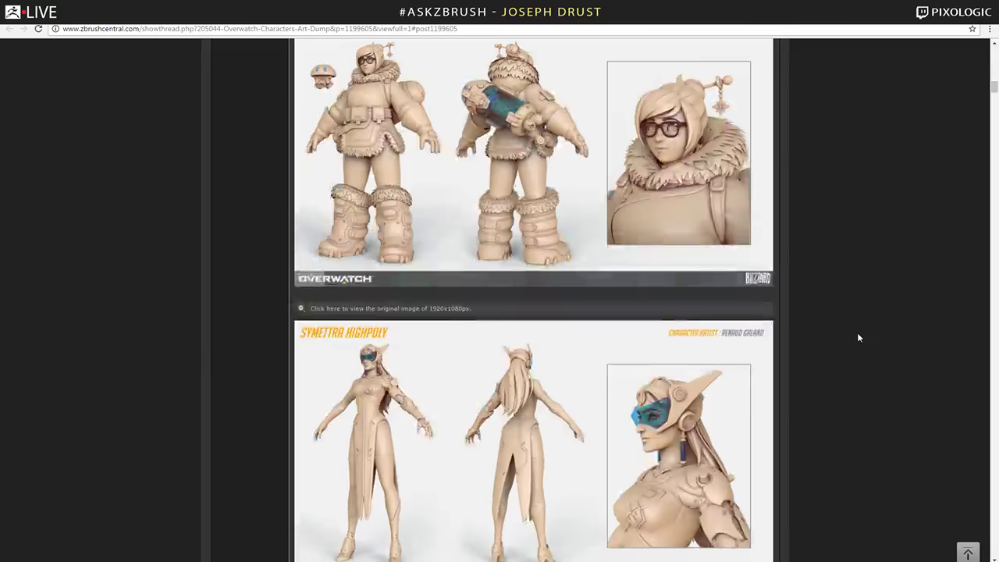
scroll(858, 337, down, 3)
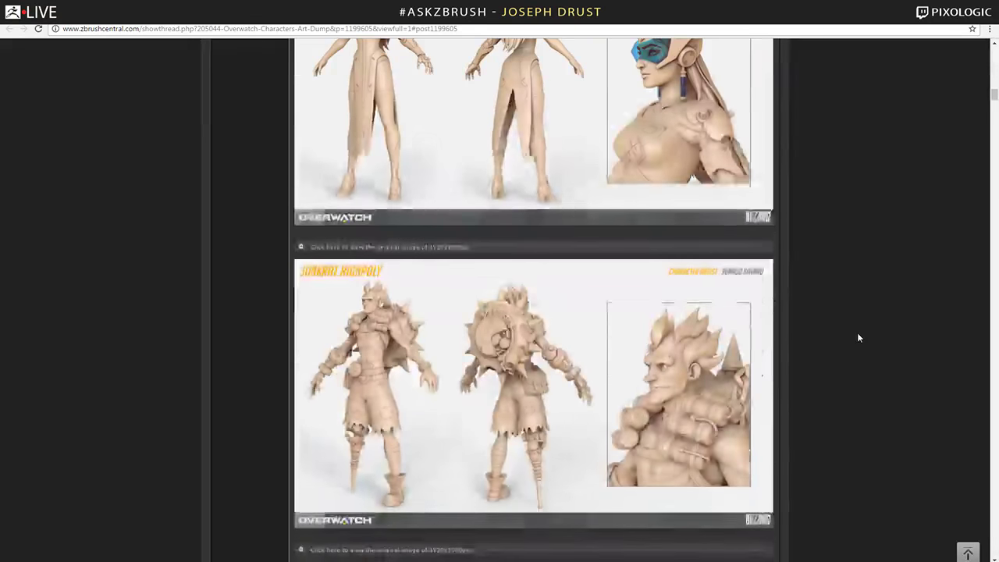
scroll(858, 337, down, 2)
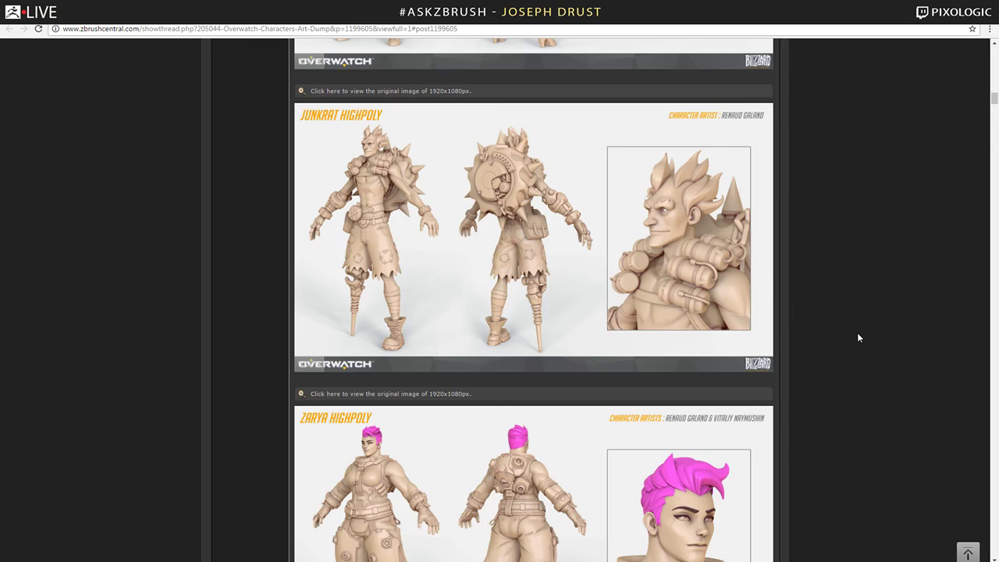
scroll(831, 255, down, 1)
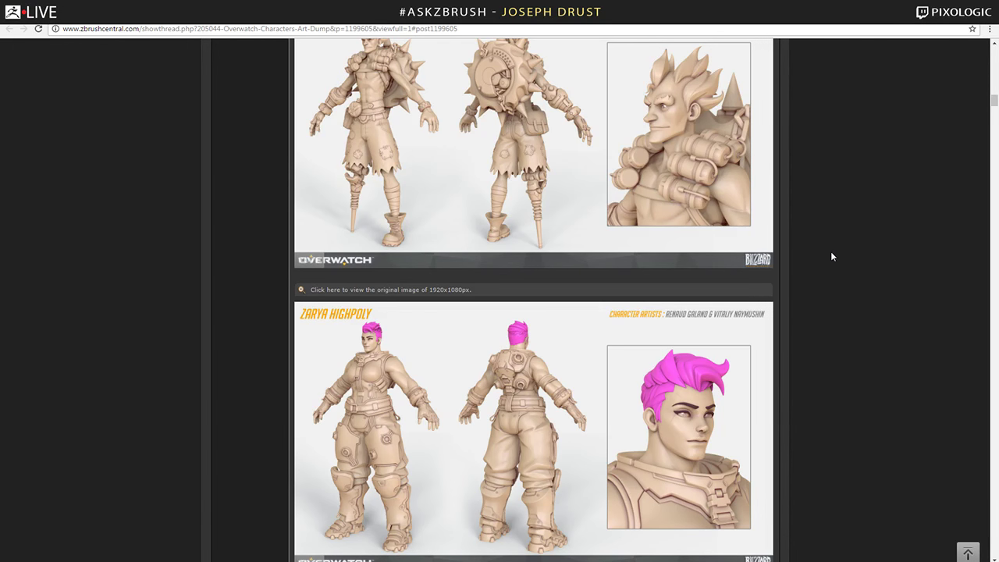
scroll(832, 253, down, 4)
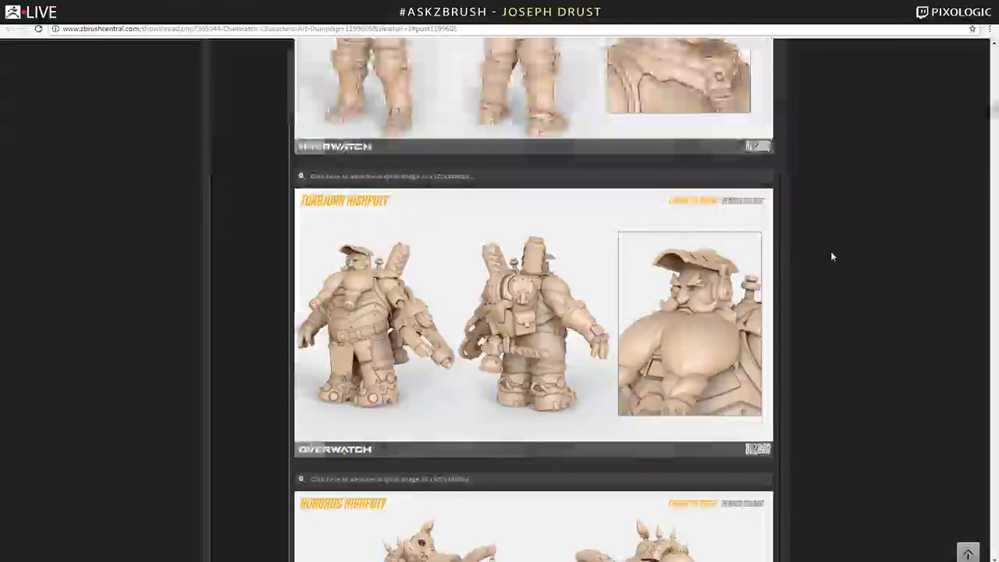
scroll(831, 256, down, 6)
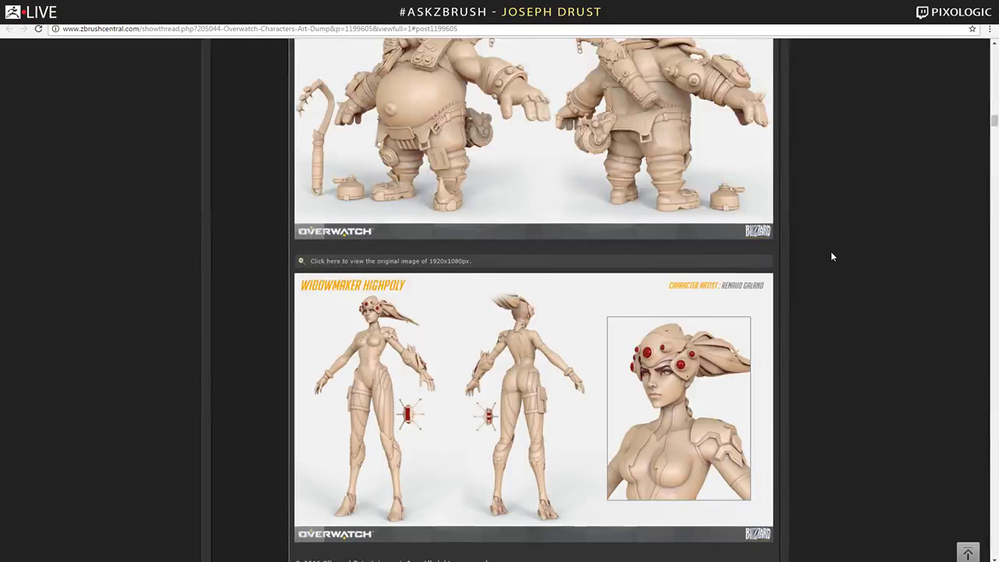
scroll(832, 256, down, 5)
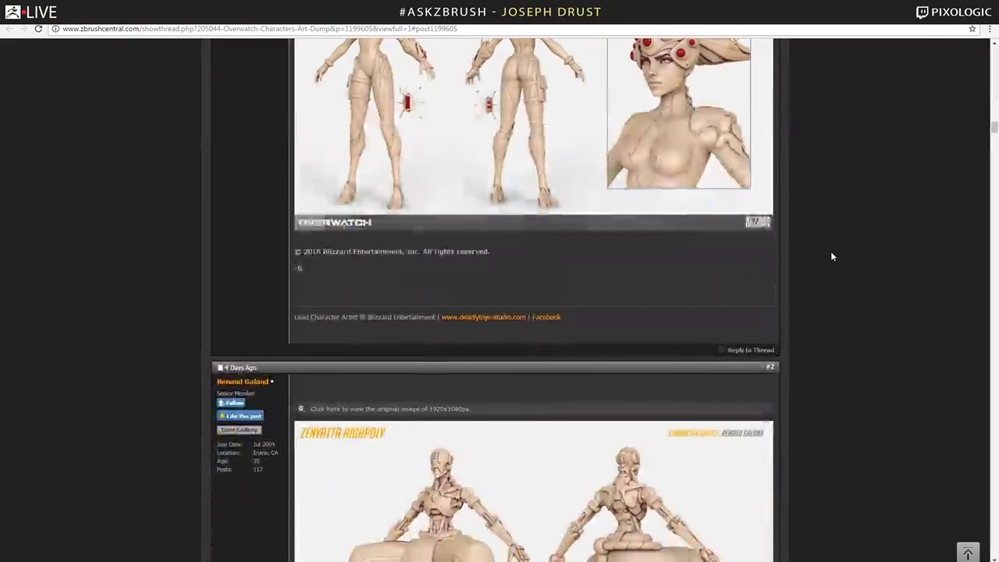
scroll(832, 256, down, 5)
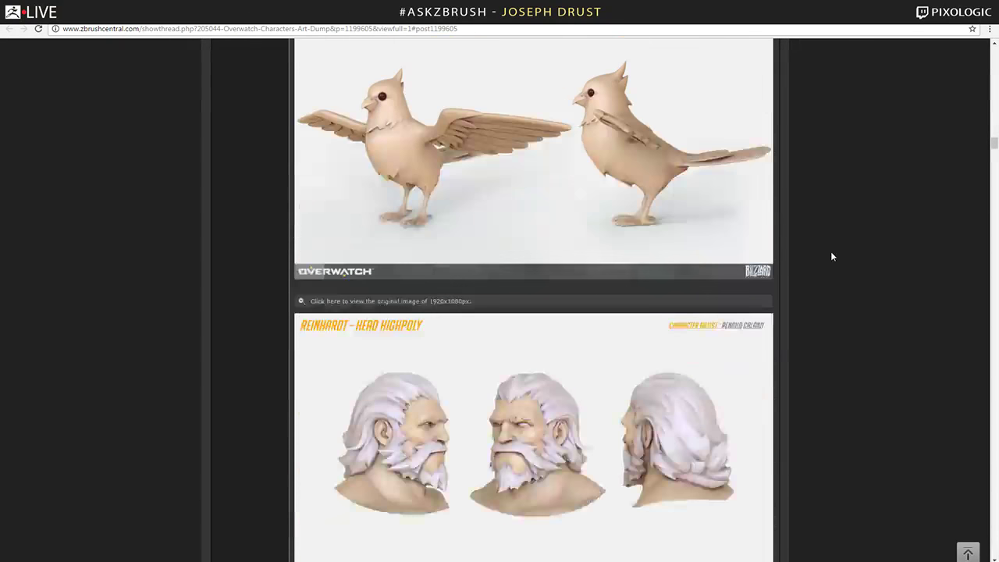
scroll(832, 256, down, 1)
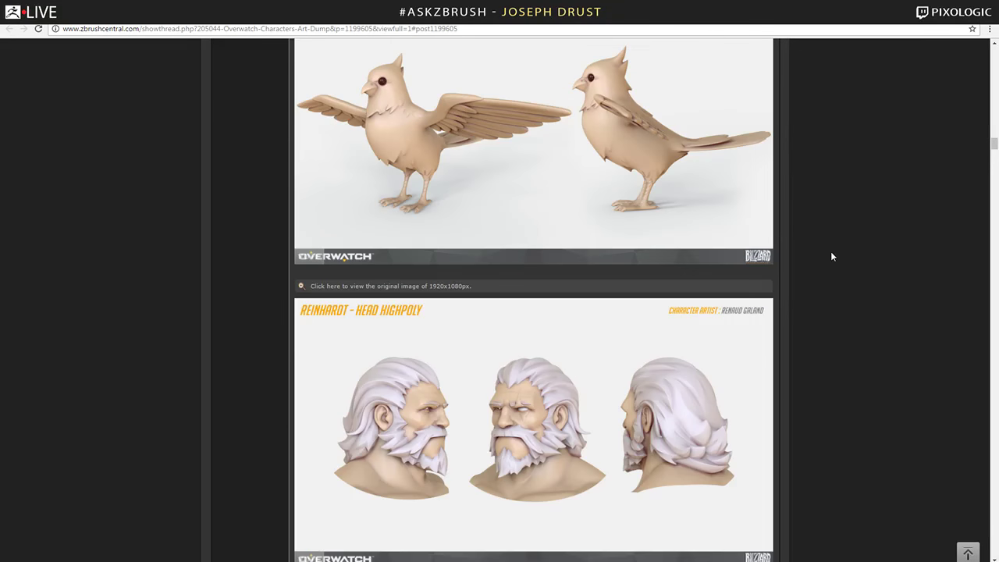
scroll(832, 256, down, 7)
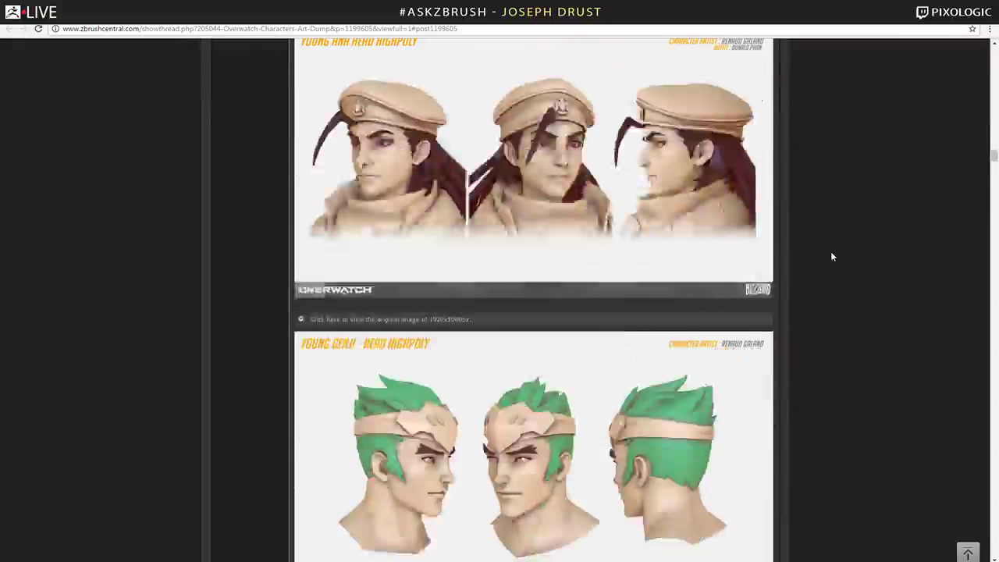
scroll(832, 256, down, 5)
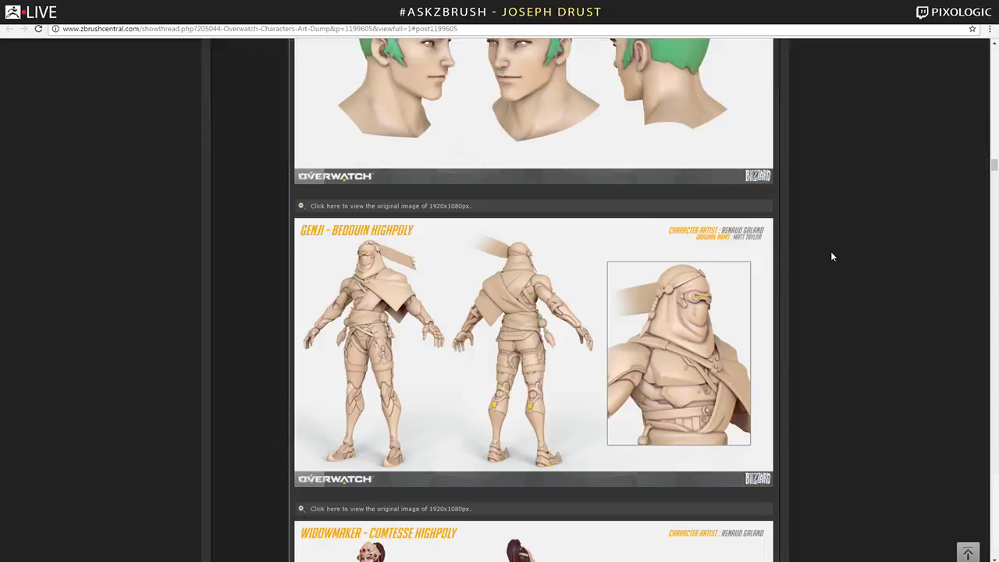
scroll(832, 256, down, 6)
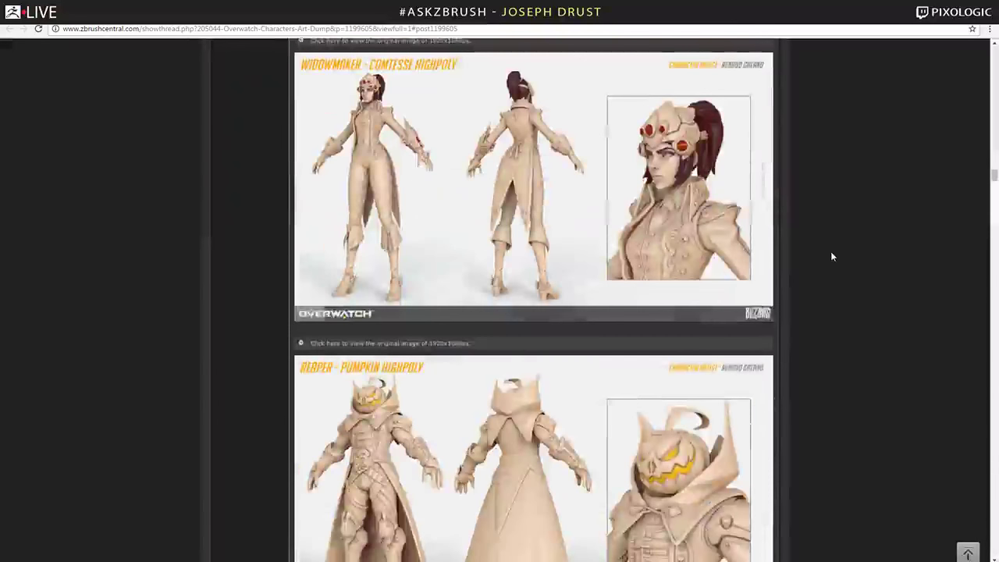
scroll(832, 256, down, 8)
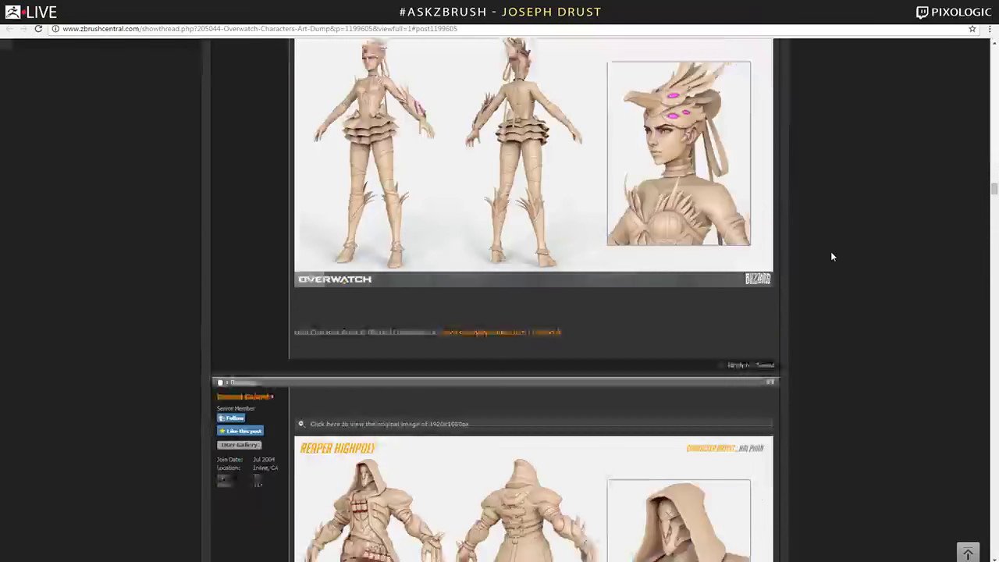
scroll(832, 256, down, 16)
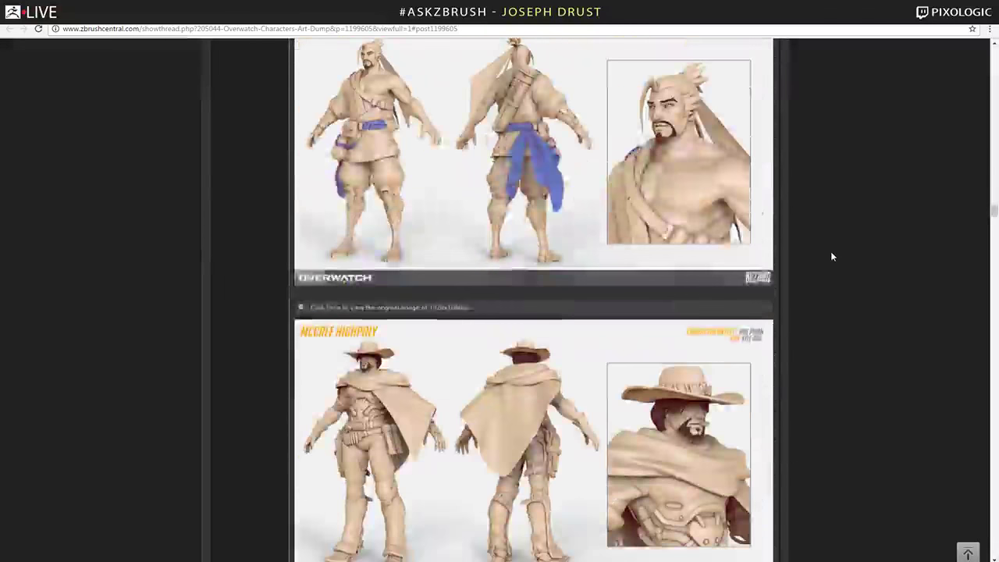
scroll(832, 256, down, 4)
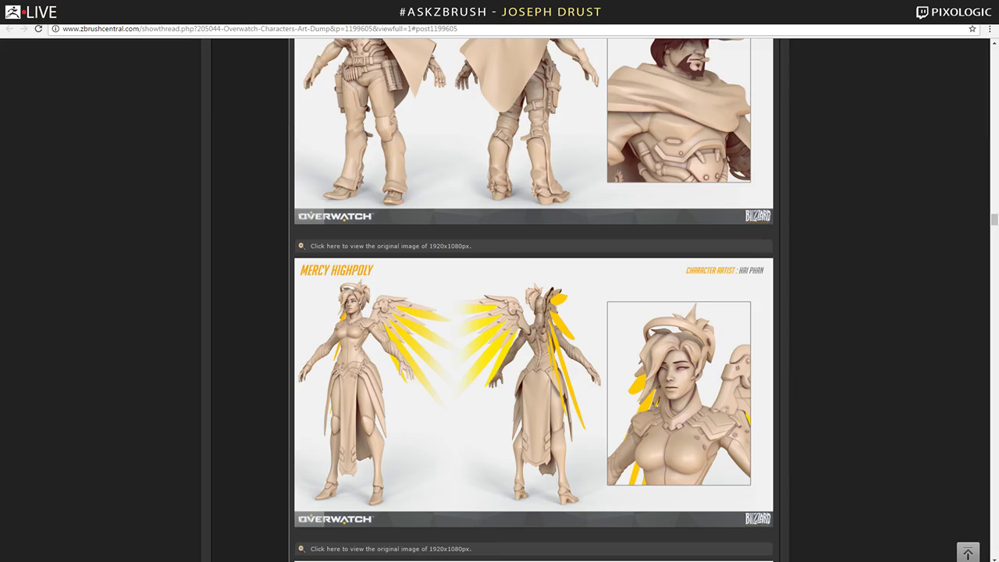
Open support.pixologic.com in a new browser tab.
key(ctrl+t)
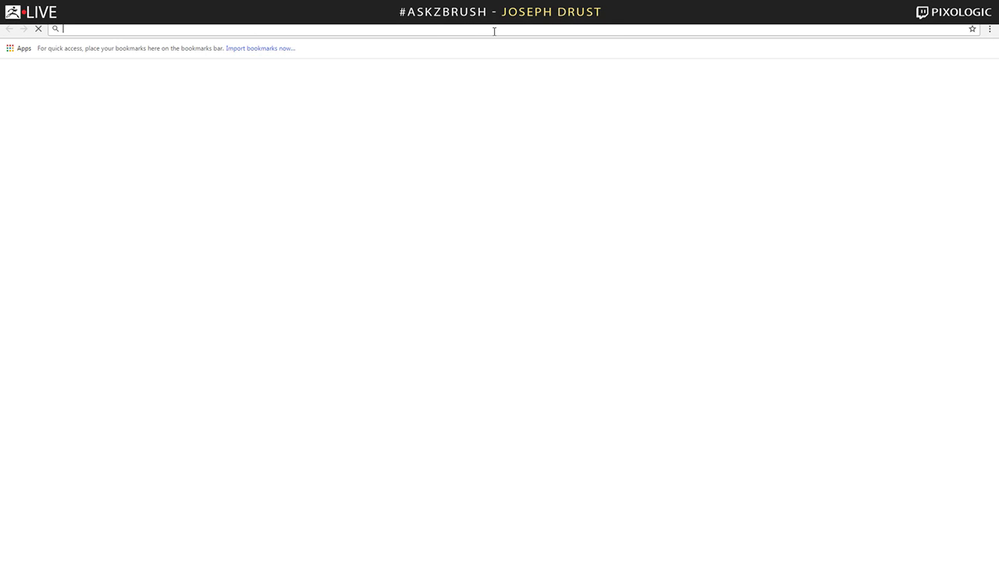
text(support.pixolg)
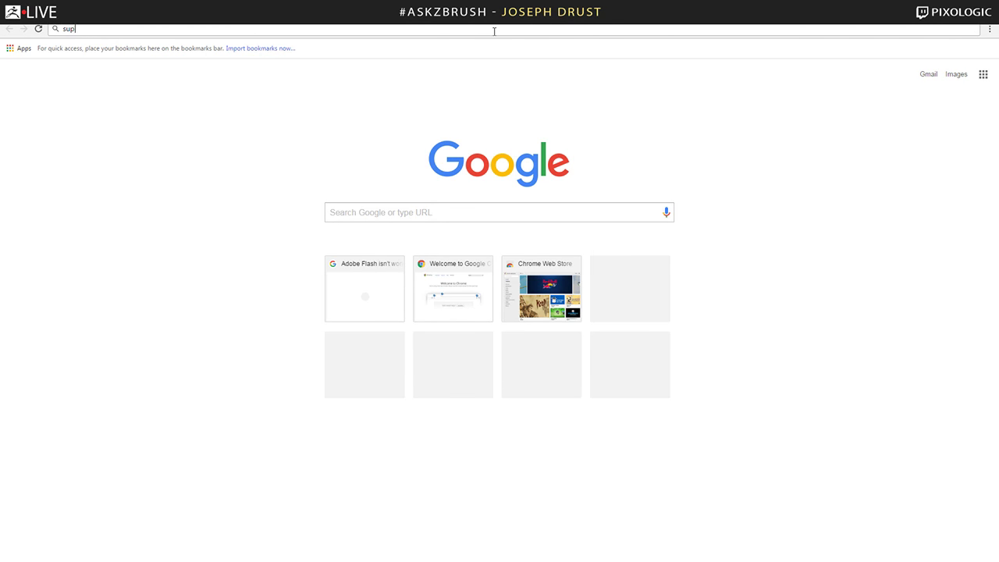
key(BackSpace)
text(ogic.co)
key(BackSpace)
key(BackSpace)
key(BackSpace)
key(BackSpace)
key(BackSpace)
key(BackSpace)
key(BackSpace)
key(BackSpace)
text(logic.com)
key(Return)
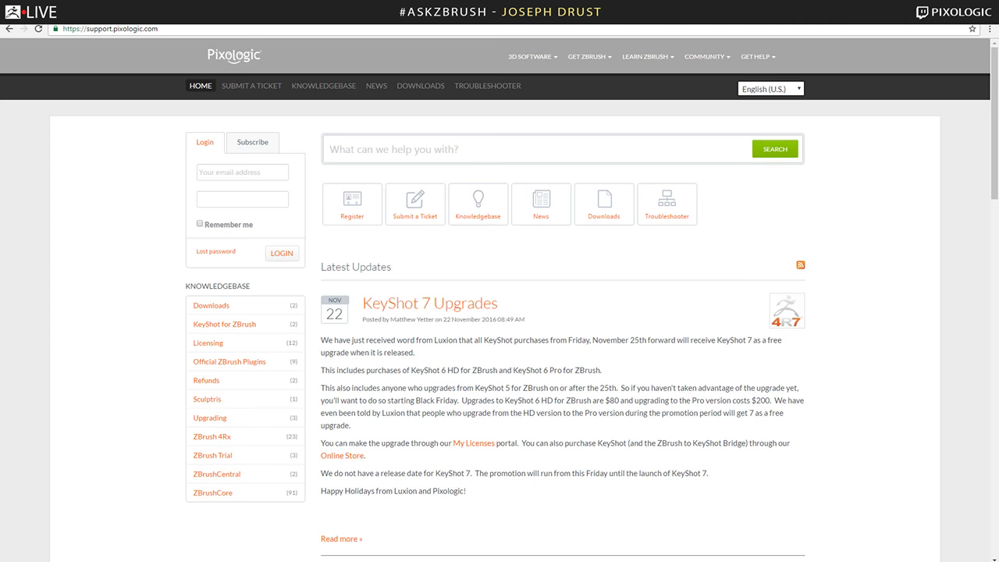
Switch to ZBrush and orbit the cylinder model slightly.
key(alt+Tab)
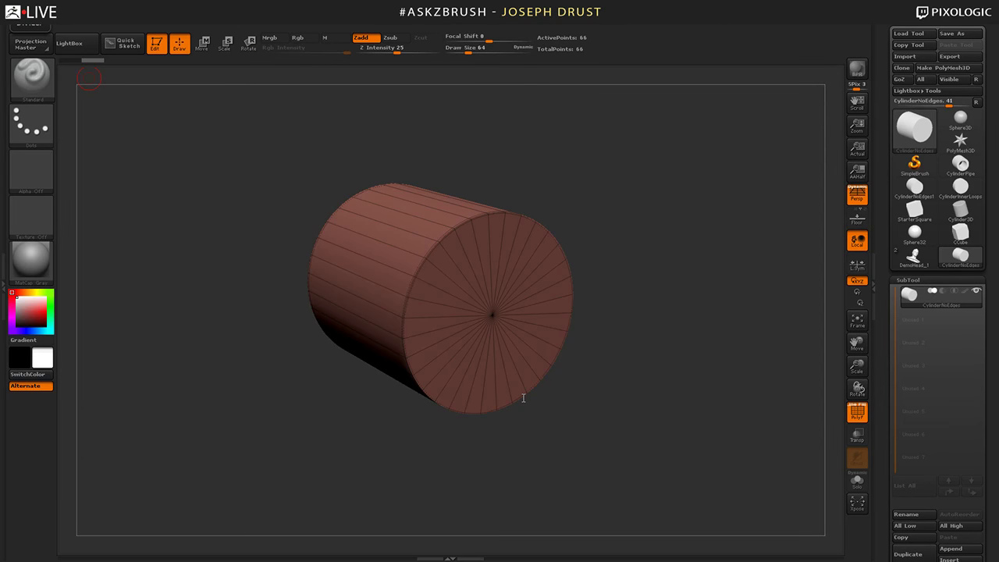
drag(641, 319, 654, 312)
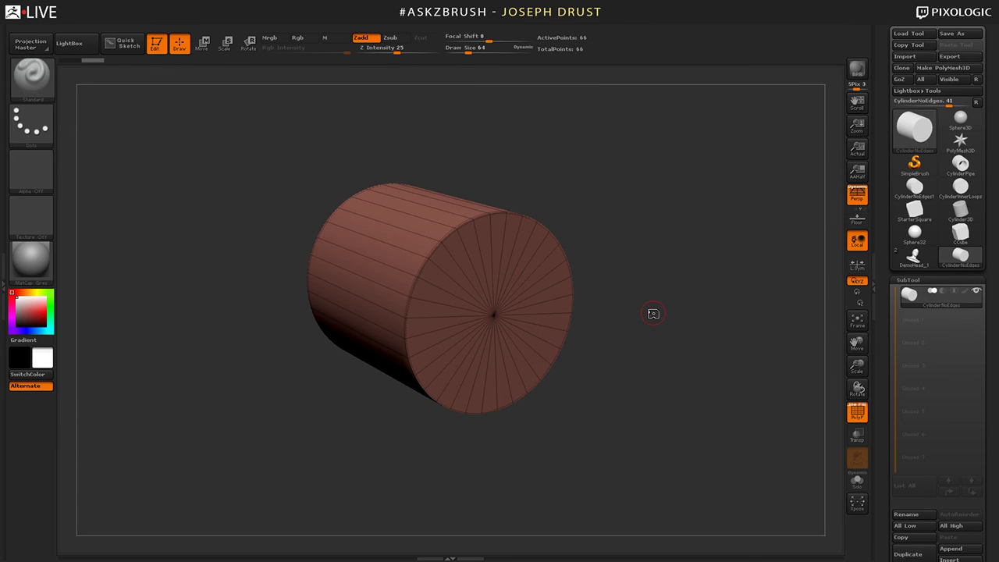
Switch to the browser to read the #AskZBrush tweet about making UI elements smaller, and return to the cylinder in ZBrush.
drag(807, 252, 789, 248)
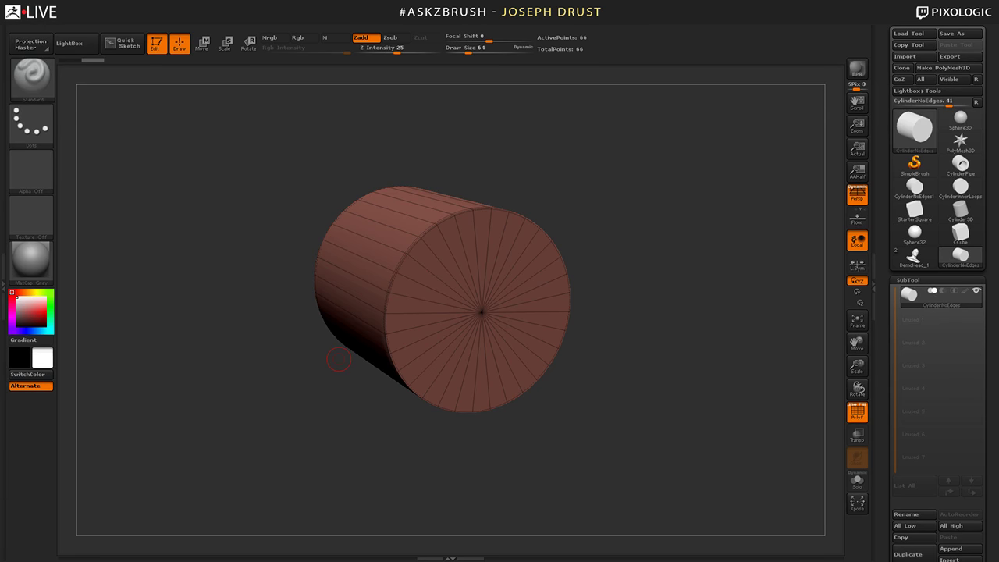
key(alt+Tab)
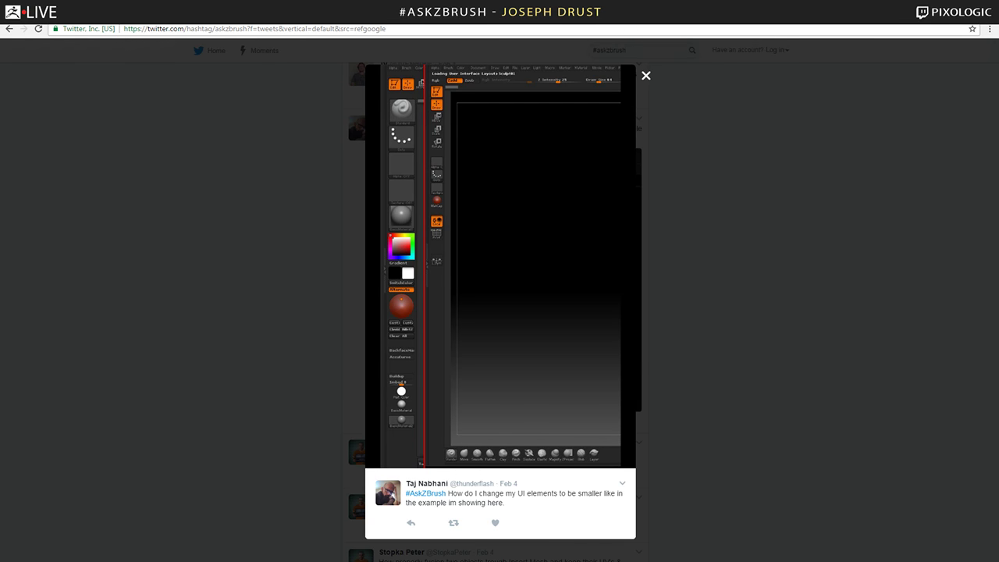
key(alt+Tab)
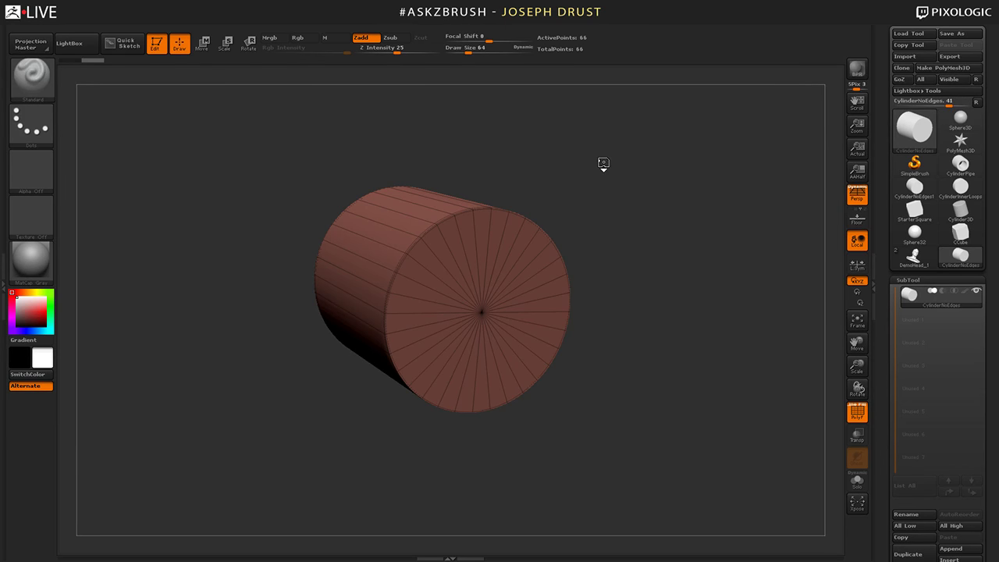
drag(604, 163, 693, 203)
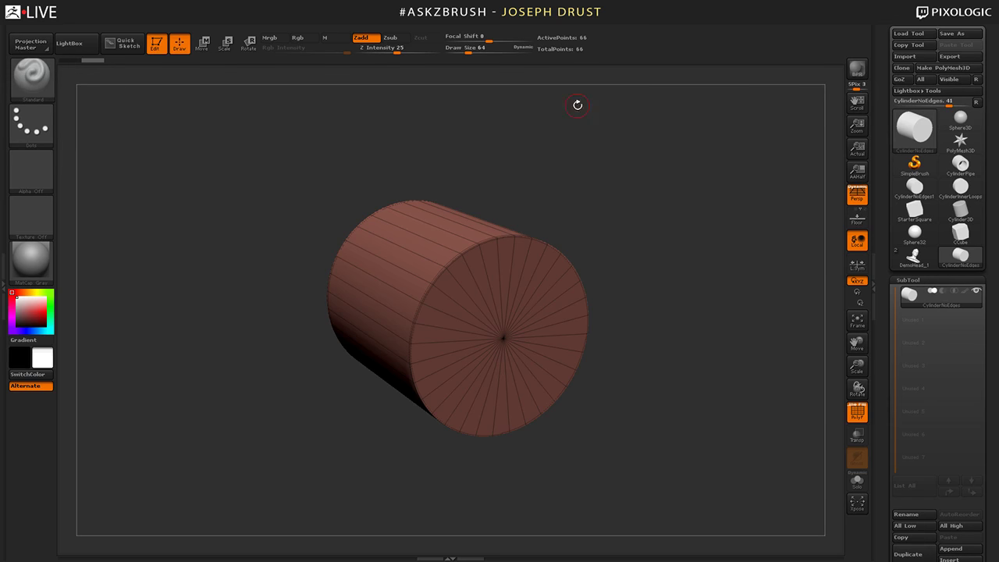
Enable interface customization in the Config preferences.
click(315, 25)
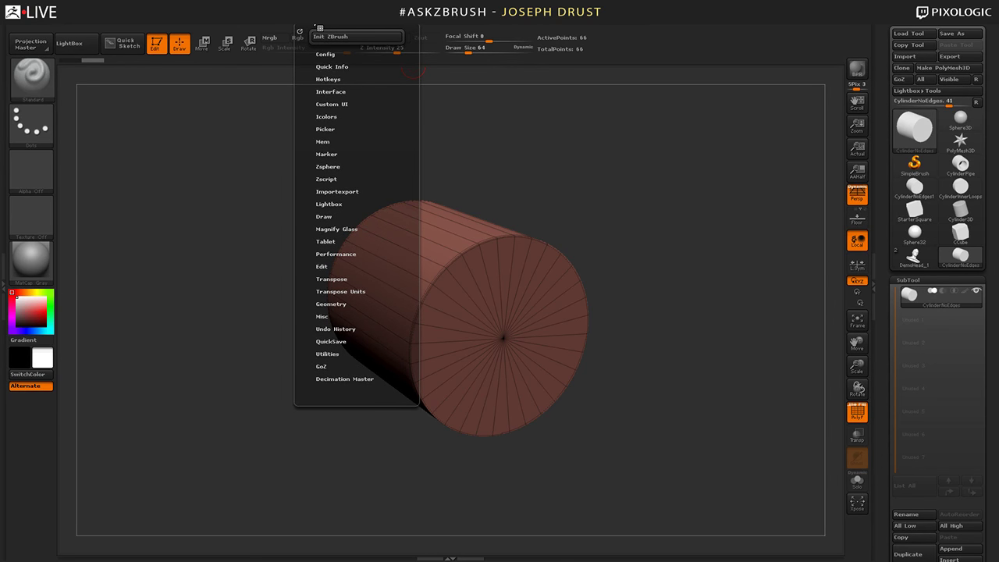
click(325, 53)
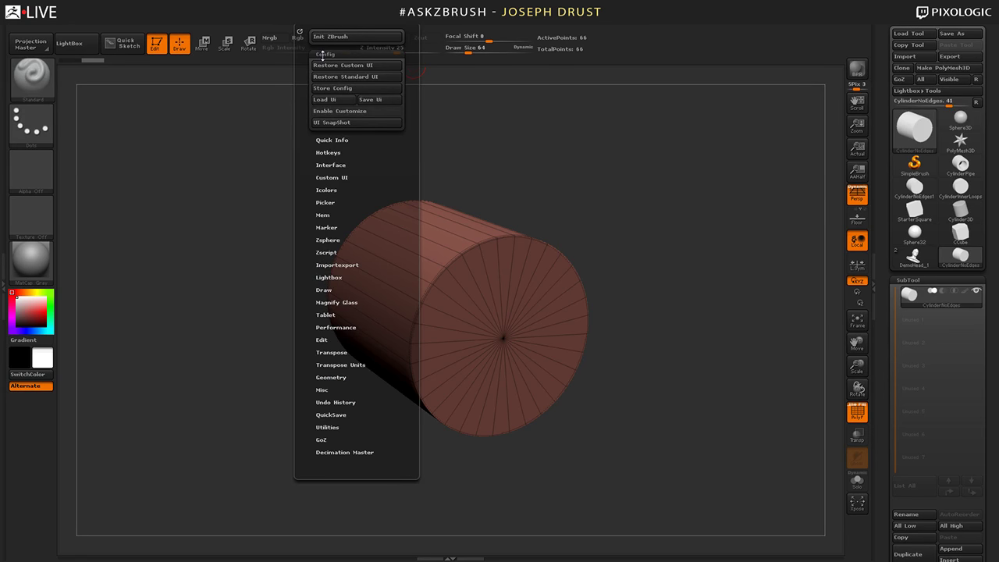
click(334, 111)
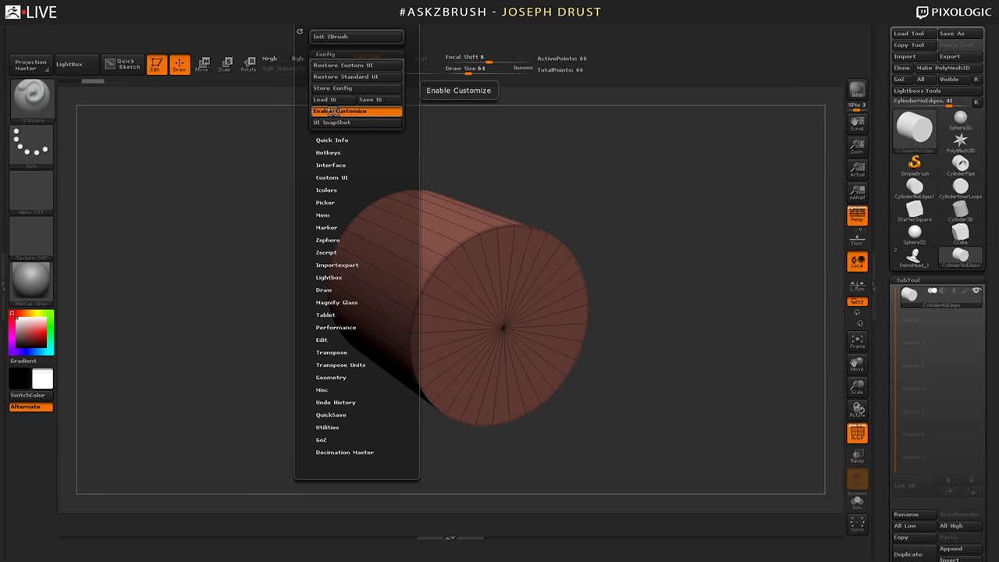
Read the Wide Buttons description in the UI interface preferences, compare the option on and off, and leave it off.
click(331, 164)
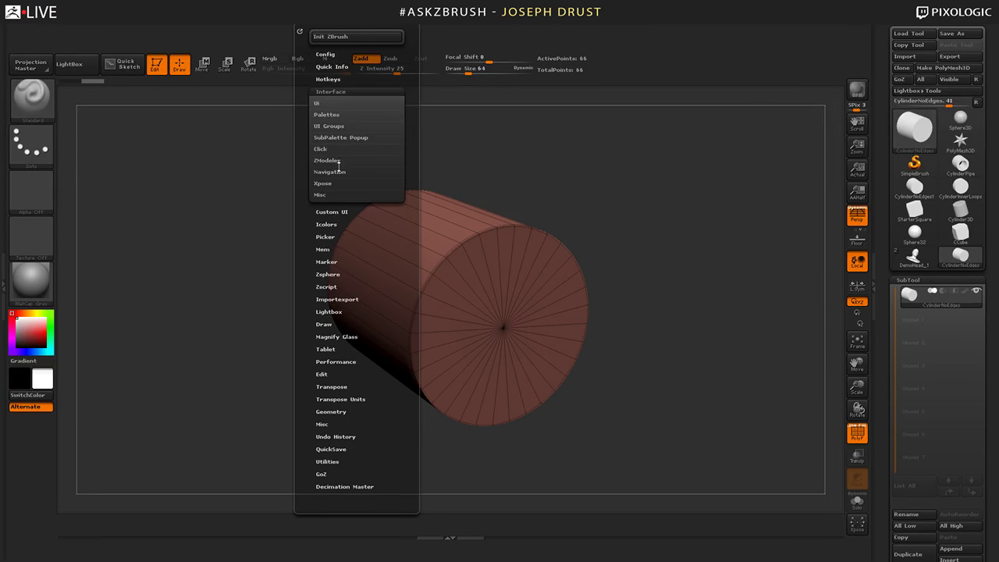
click(347, 100)
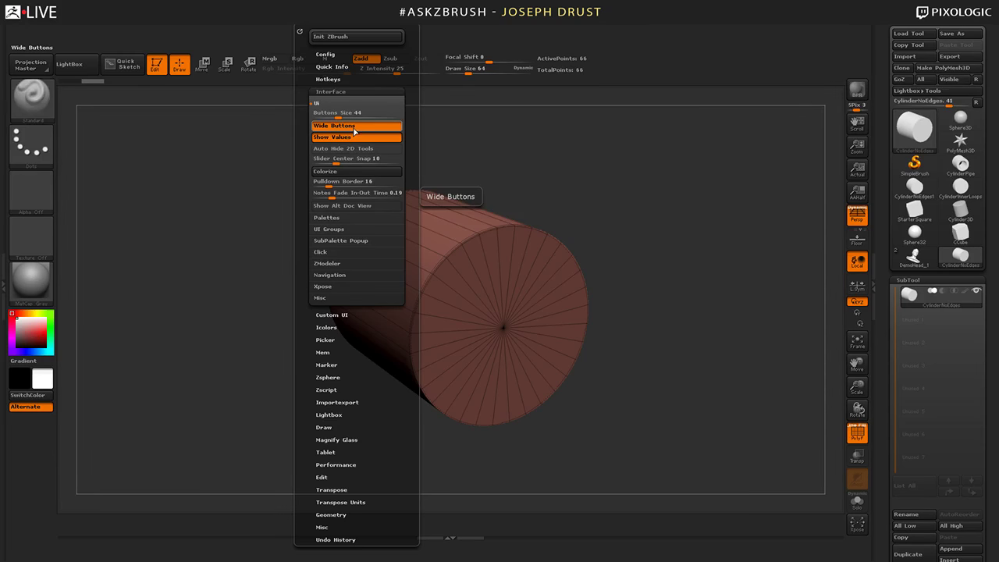
key(ctrl)
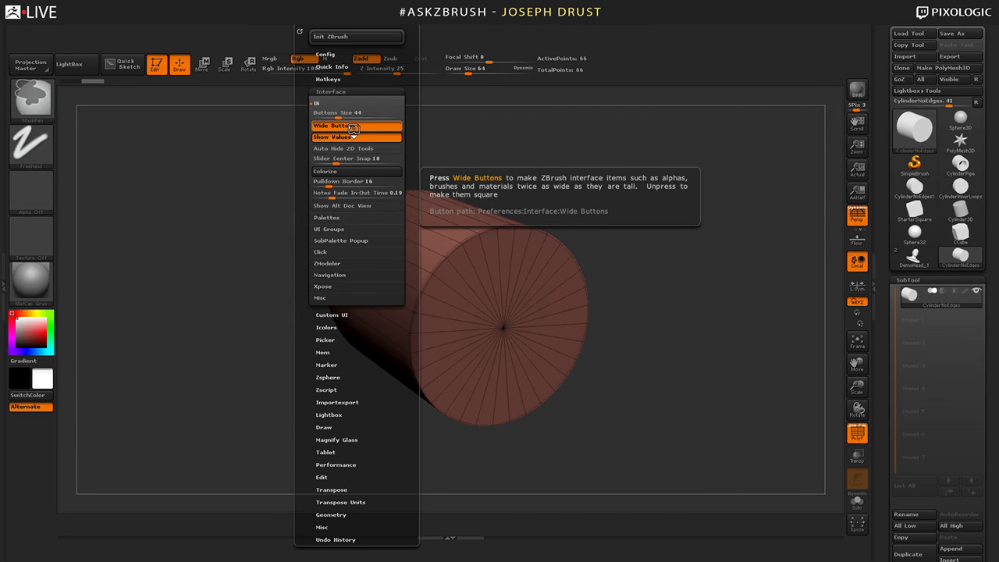
click(356, 128)
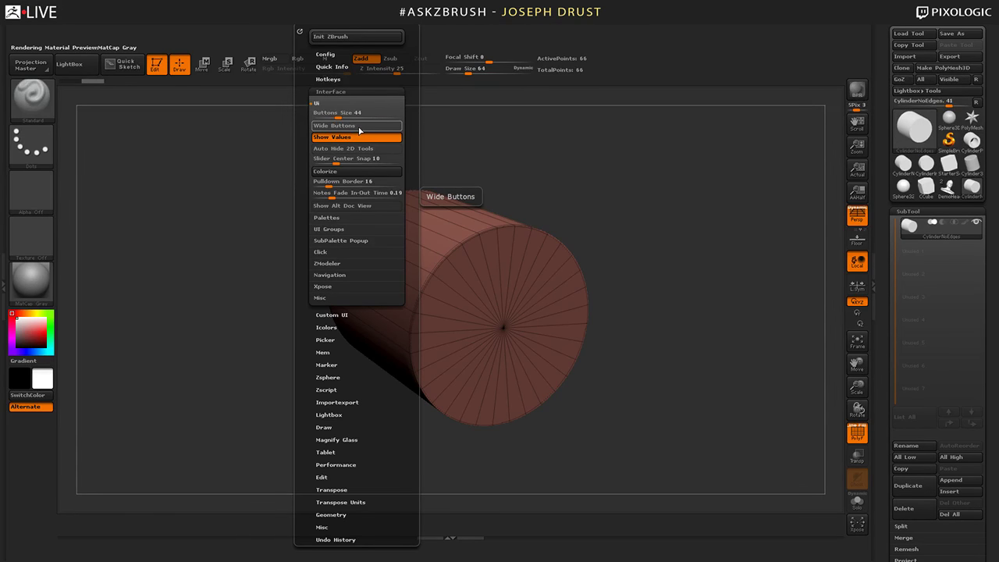
click(357, 127)
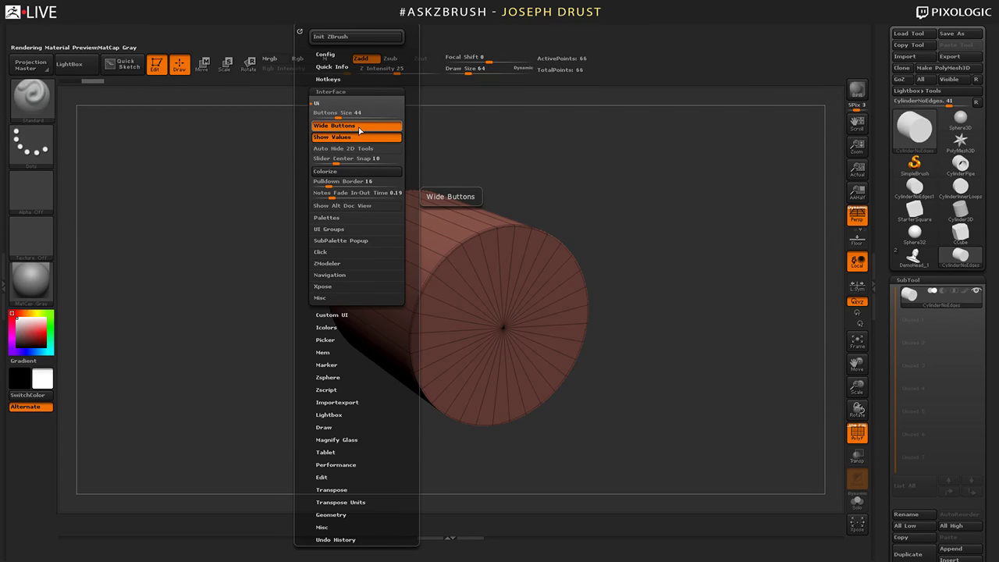
click(358, 127)
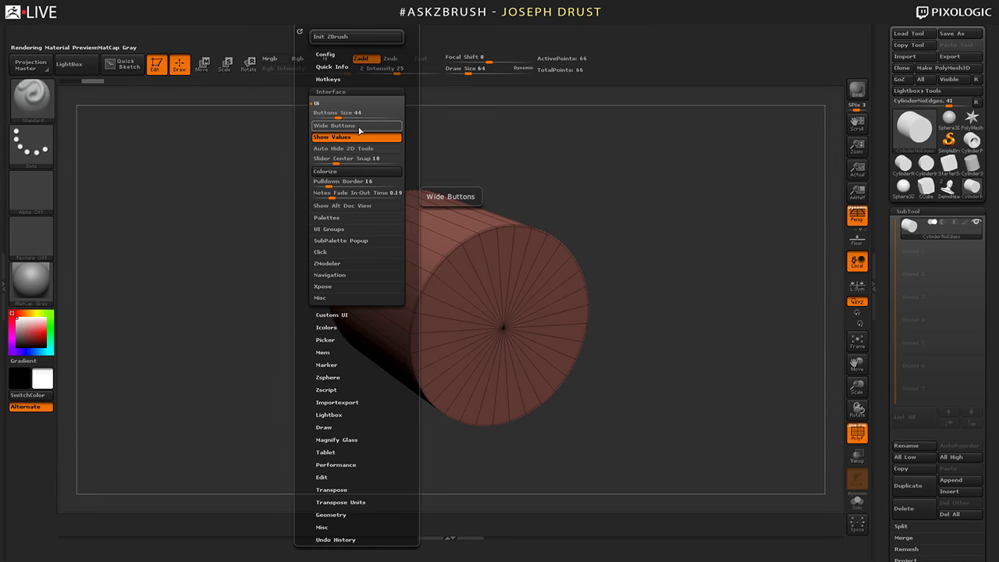
click(372, 128)
click(371, 128)
click(372, 128)
click(371, 128)
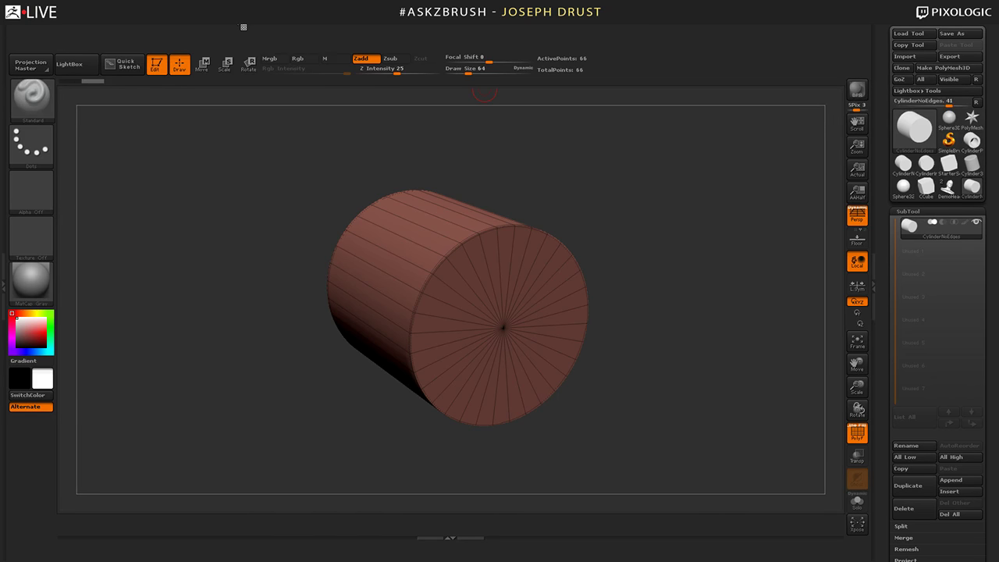
Add the MatCap Gray material thumbnail to the top shelf beside the point counts and check that it offers the material picker.
click(239, 22)
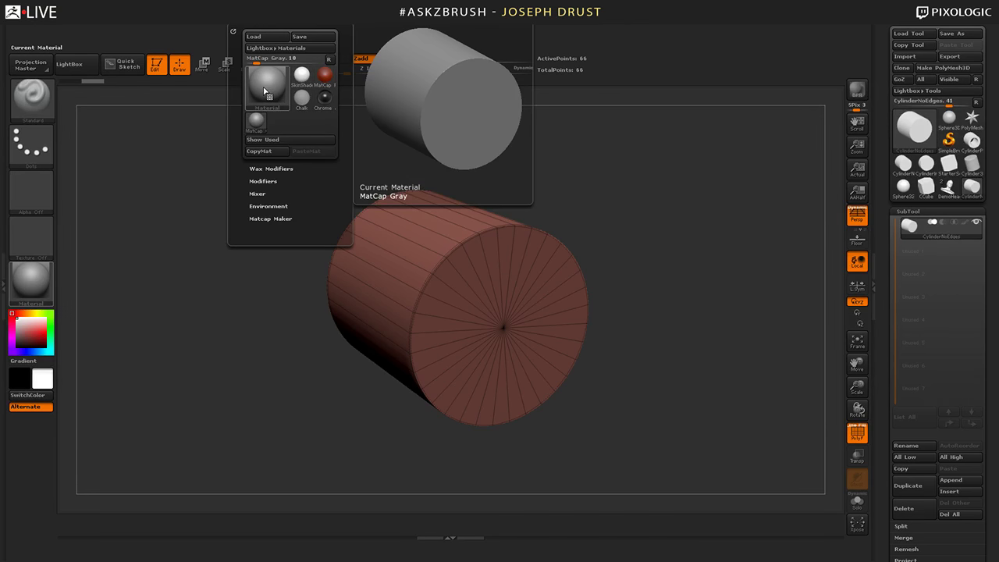
click(257, 124)
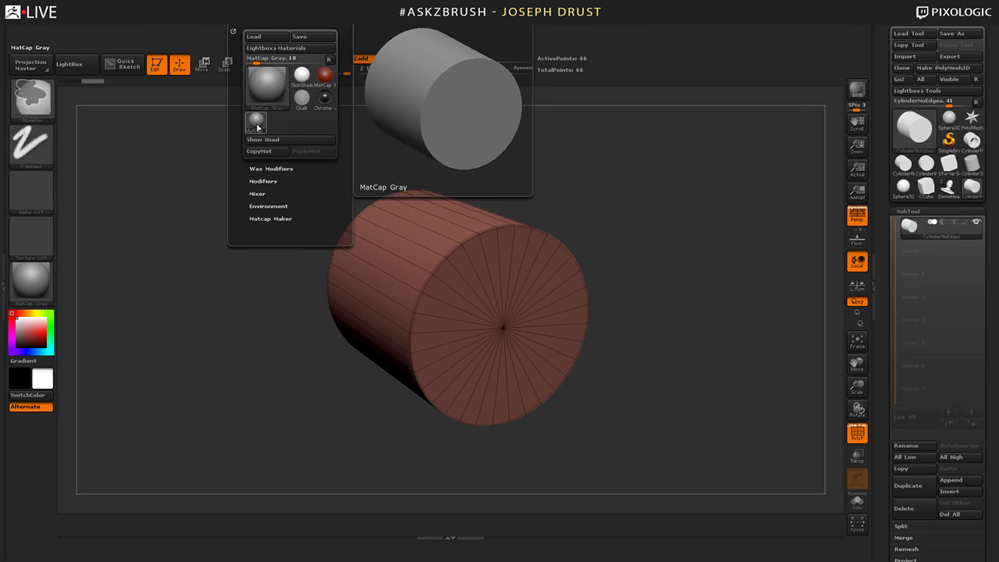
mouse_move(257, 125)
ctrl+alt+mouse_down()
mouse_move(646, 64)
mouse_move(638, 70)
ctrl+alt+mouse_up()
mouse_move(639, 70)
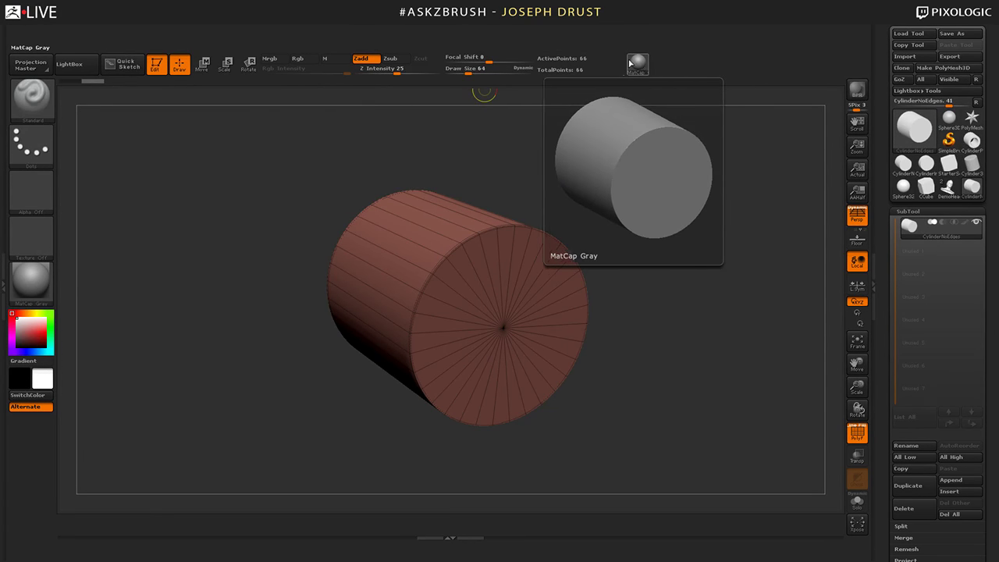
click(638, 66)
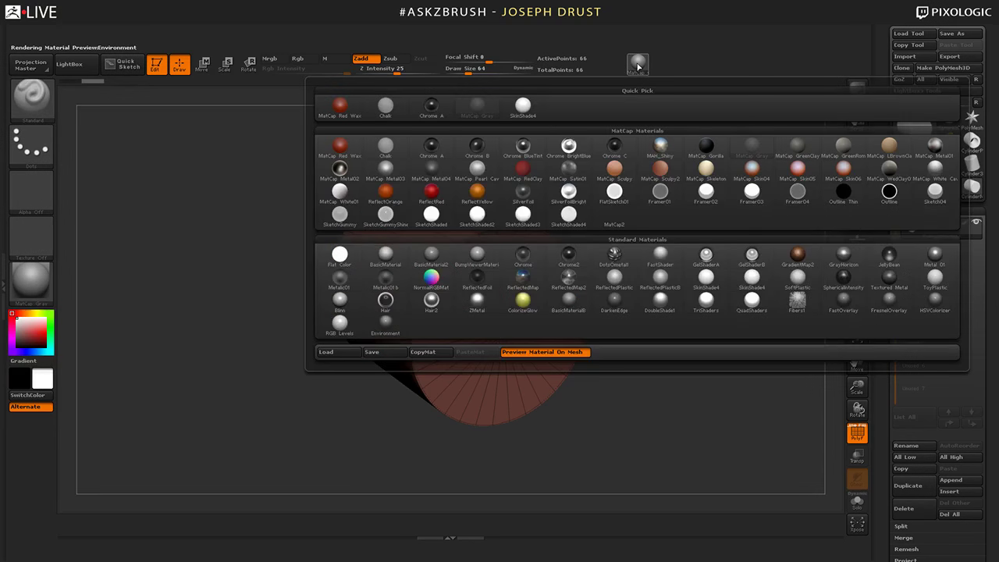
click(638, 66)
click(638, 66)
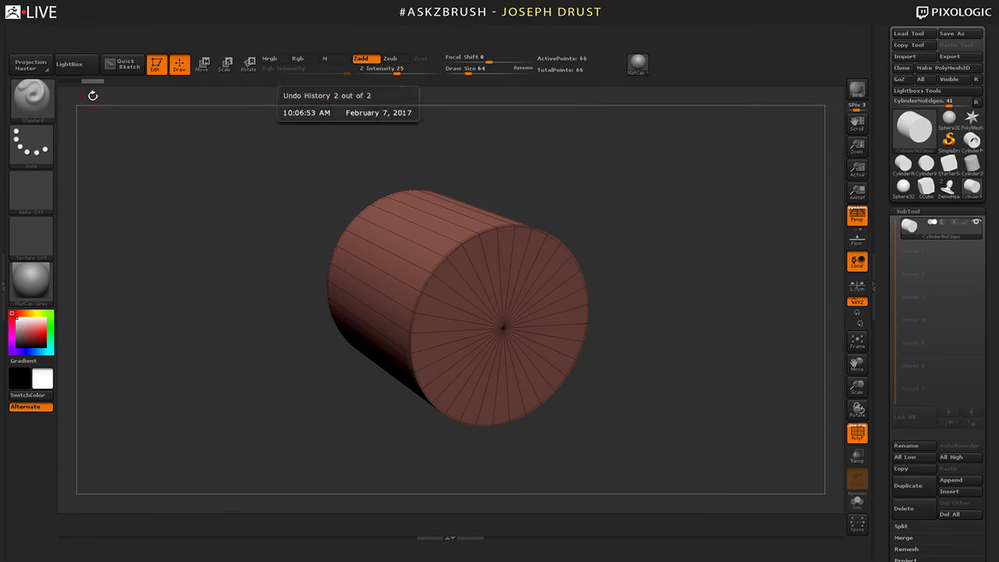
Add the Dots stroke, Texture Off and Alpha Off thumbnails to the top shelf next to the material thumbnail.
click(37, 90)
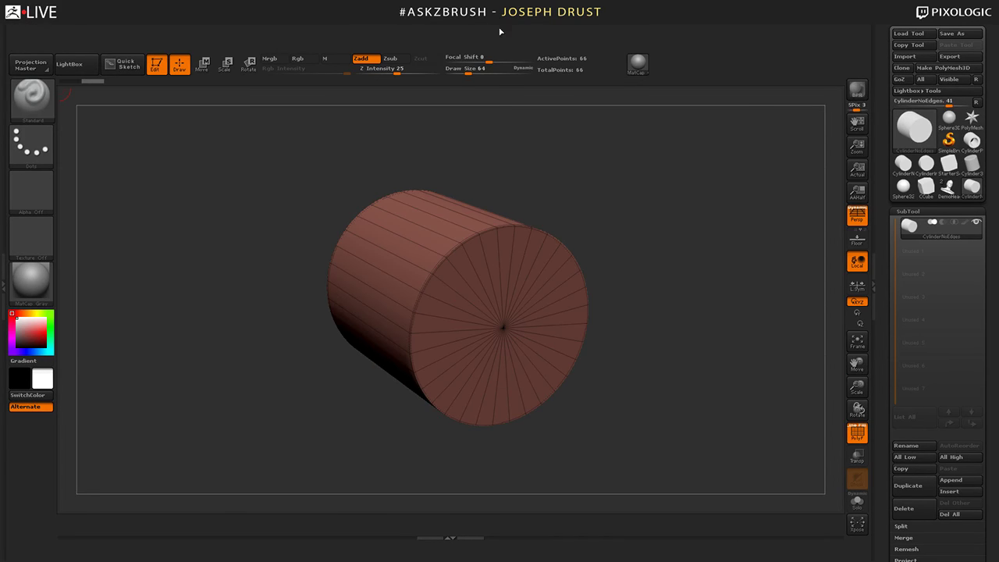
click(384, 28)
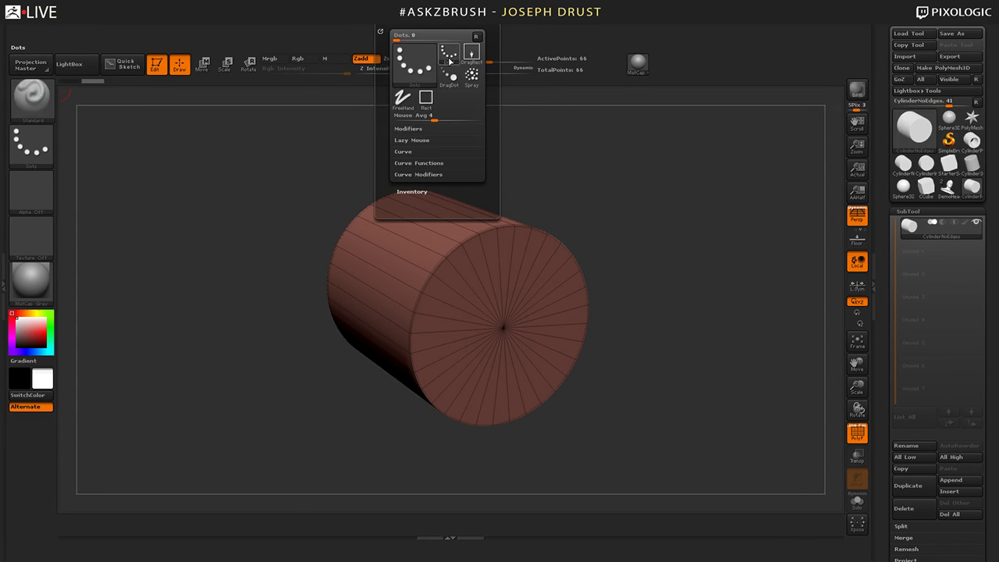
ctrl+alt+drag(450, 61, 666, 69)
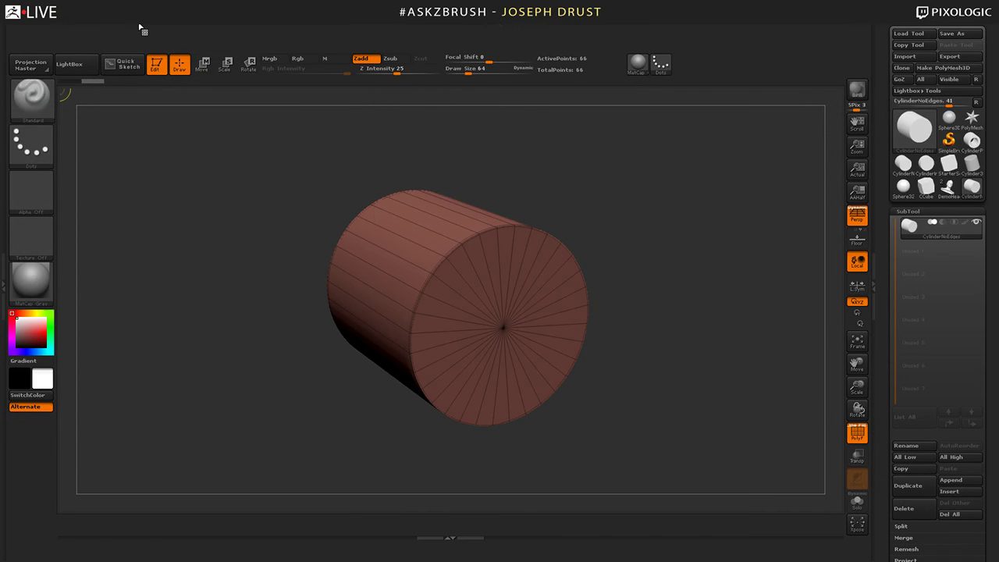
click(414, 21)
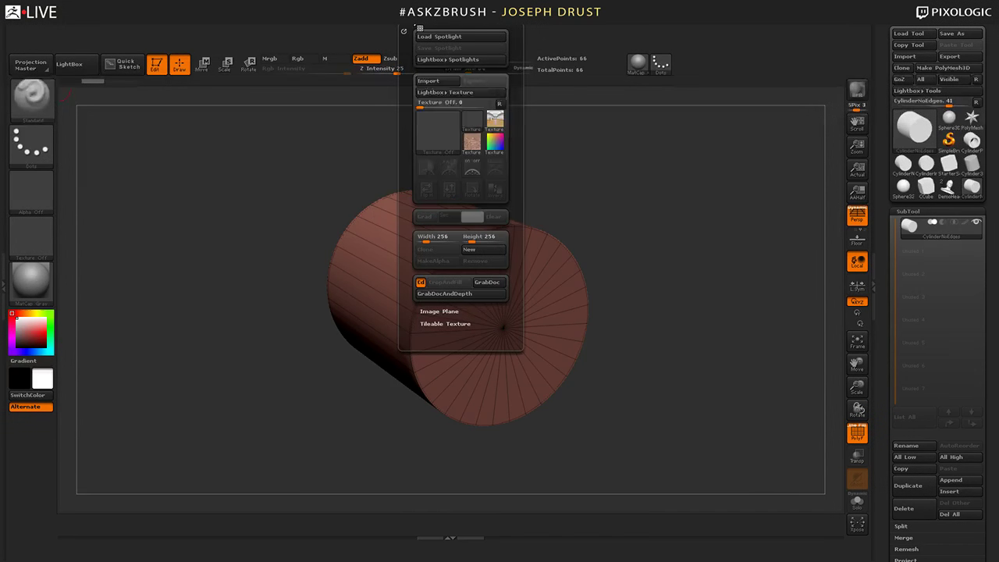
ctrl+alt+drag(438, 131, 692, 71)
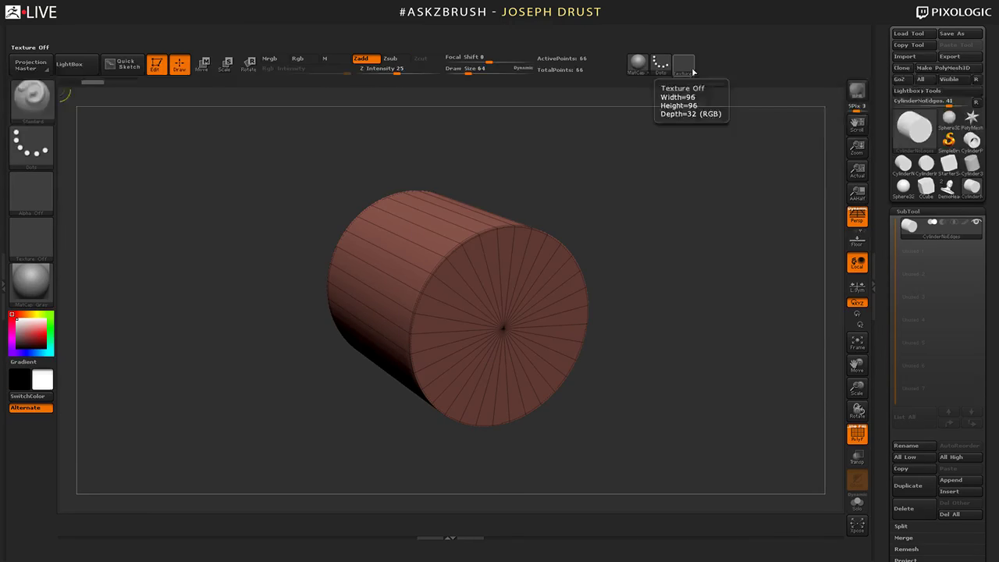
click(19, 21)
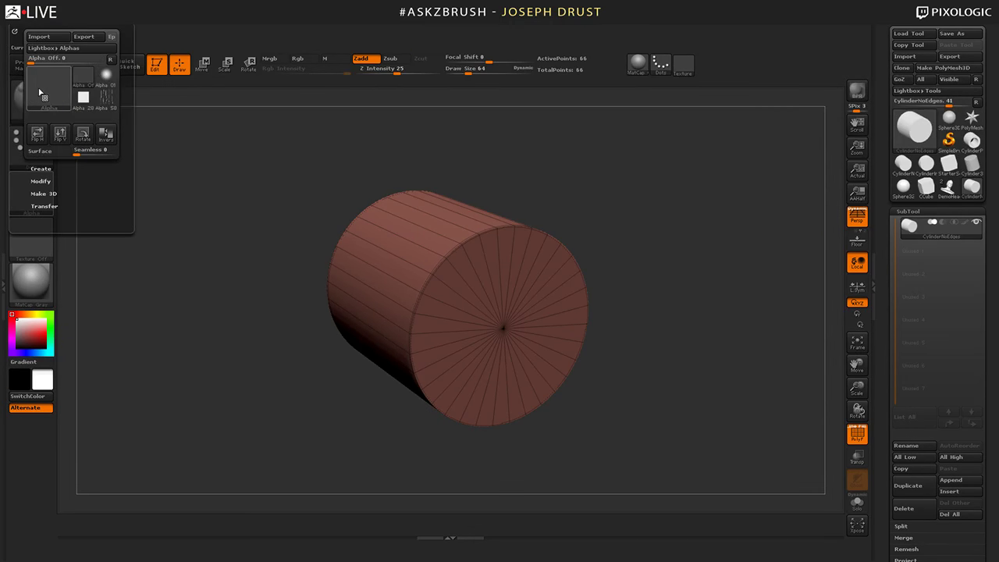
ctrl+alt+drag(79, 77, 709, 69)
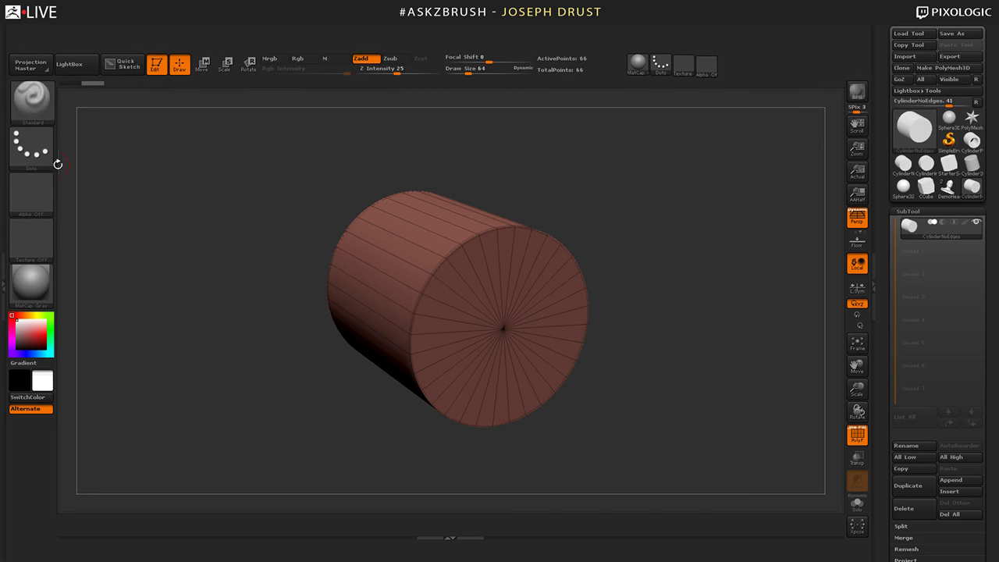
Disable Enable Customize in the Config preferences to lock the interface layout.
click(326, 29)
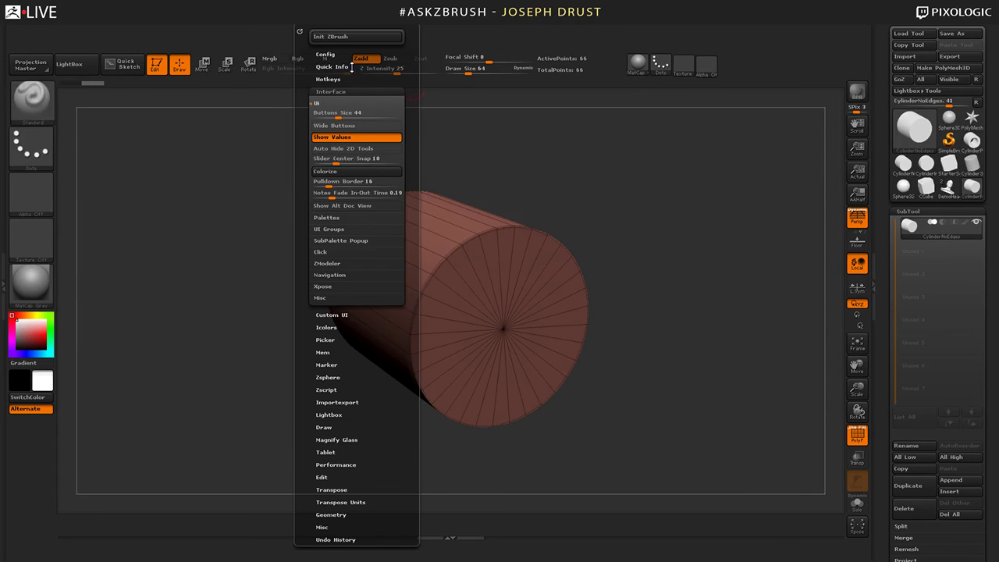
click(326, 54)
click(346, 112)
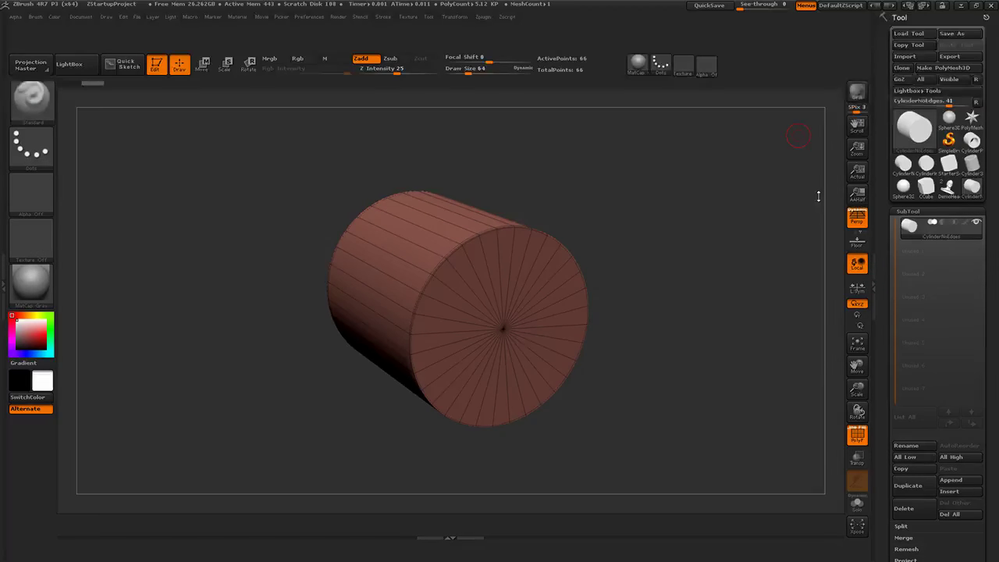
click(315, 17)
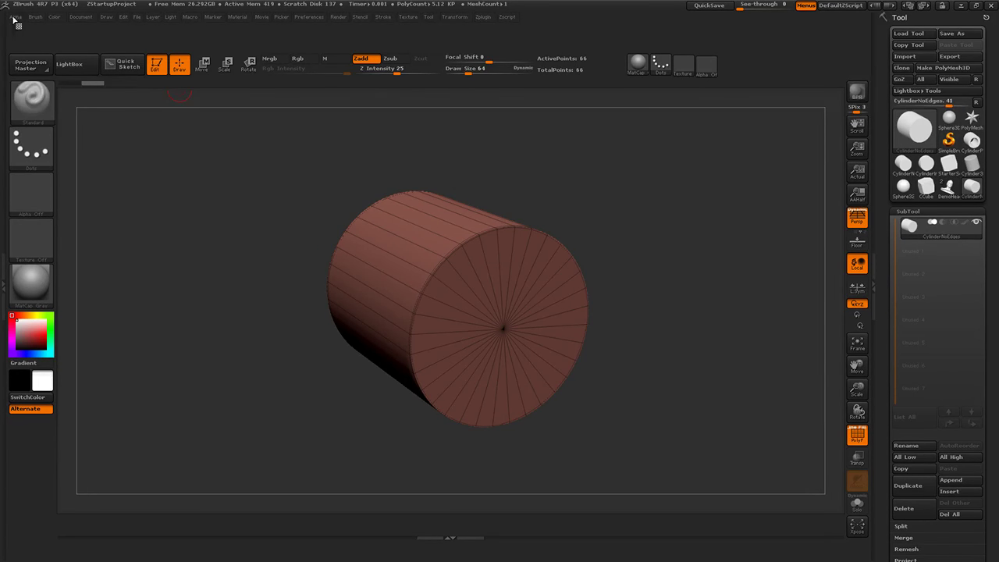
click(308, 16)
click(352, 113)
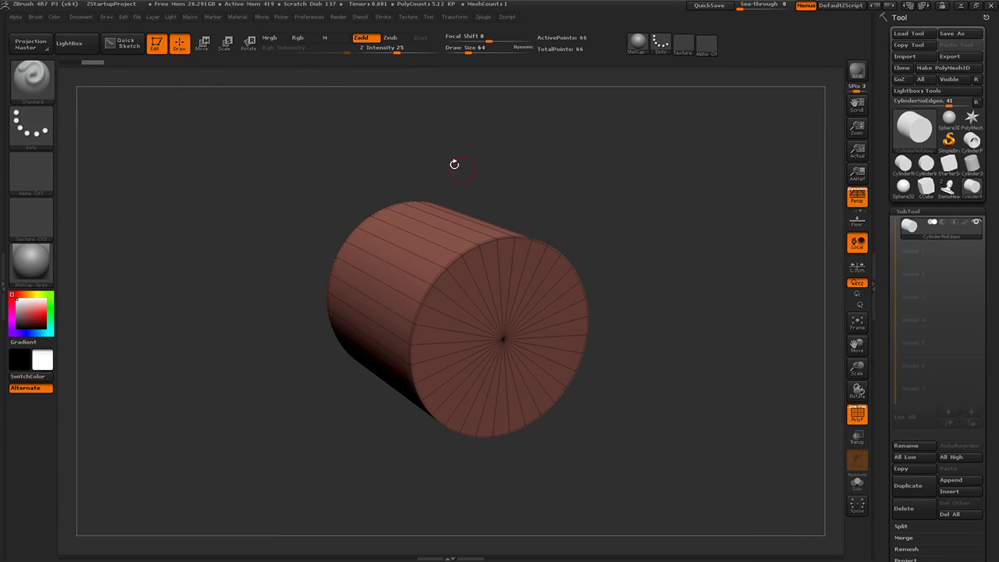
click(15, 16)
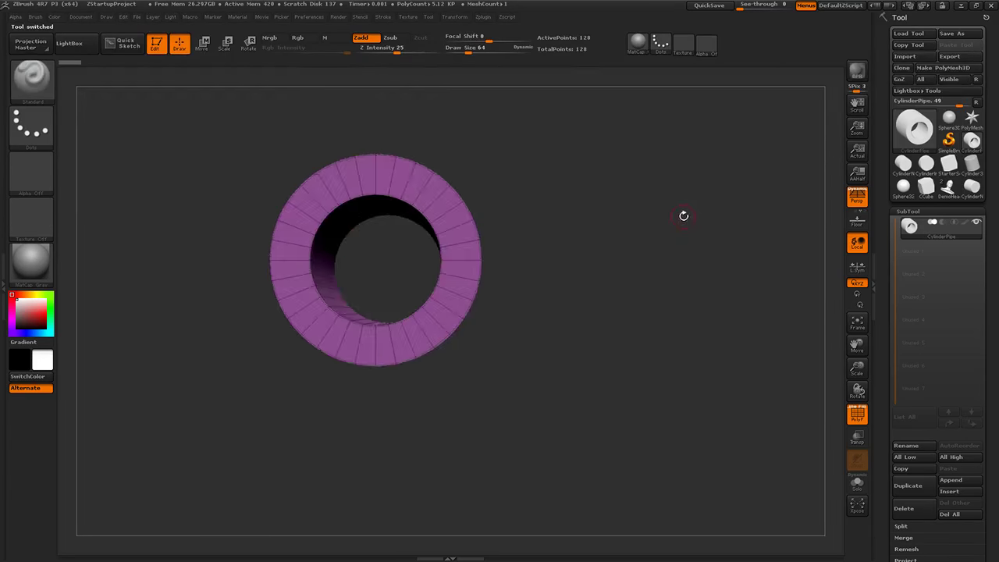
Bevel the inner and outer edge loops at the cylinder pipe's front end with the ZModeler brush's Bevel EdgeLoop Complete action.
drag(685, 214, 663, 232)
key(b)
key(z)
key(m)
alt+drag(651, 240, 648, 247)
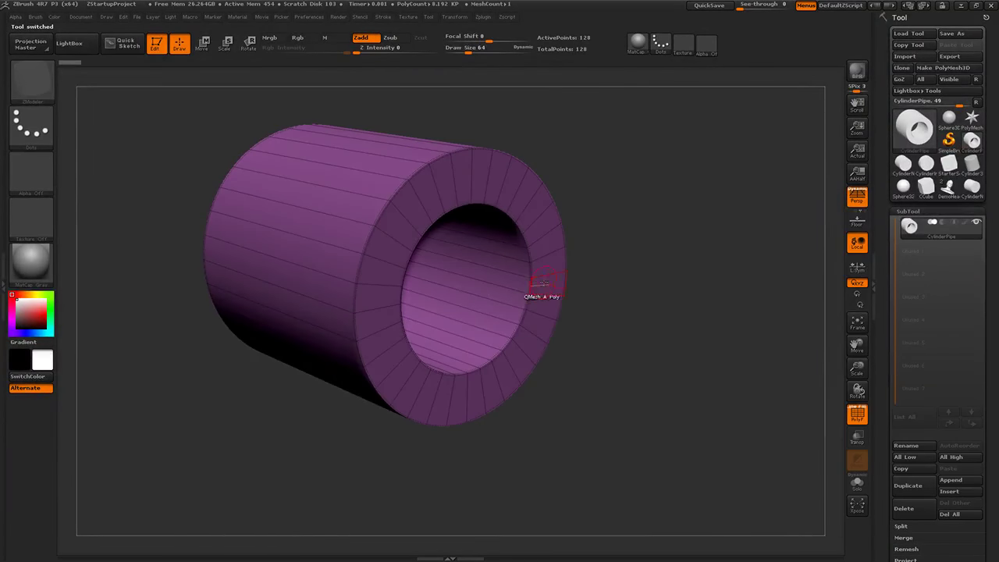
key(space)
click(447, 289)
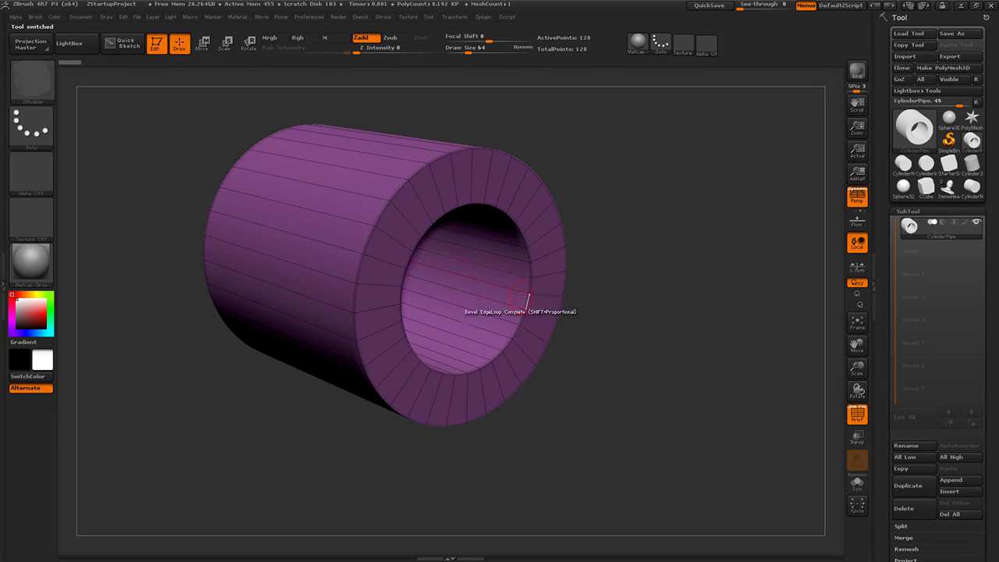
drag(529, 285, 547, 294)
drag(657, 343, 606, 338)
drag(576, 282, 585, 293)
Preview the bevelled pipe end with dynamic subdivision, open the Geometry Crease options, and return to the unsmoothed mesh.
key(d)
drag(683, 356, 880, 343)
click(923, 360)
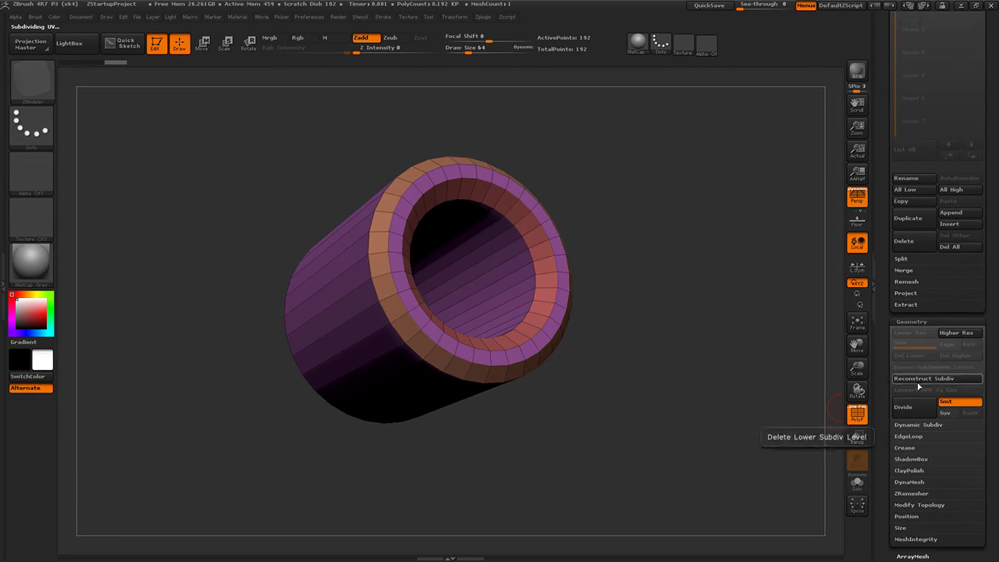
click(904, 441)
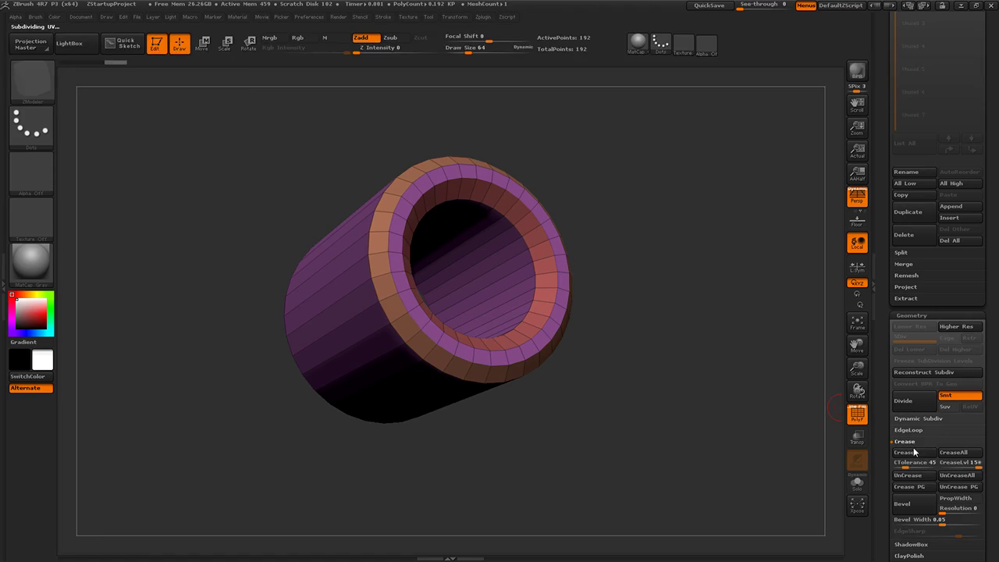
click(915, 452)
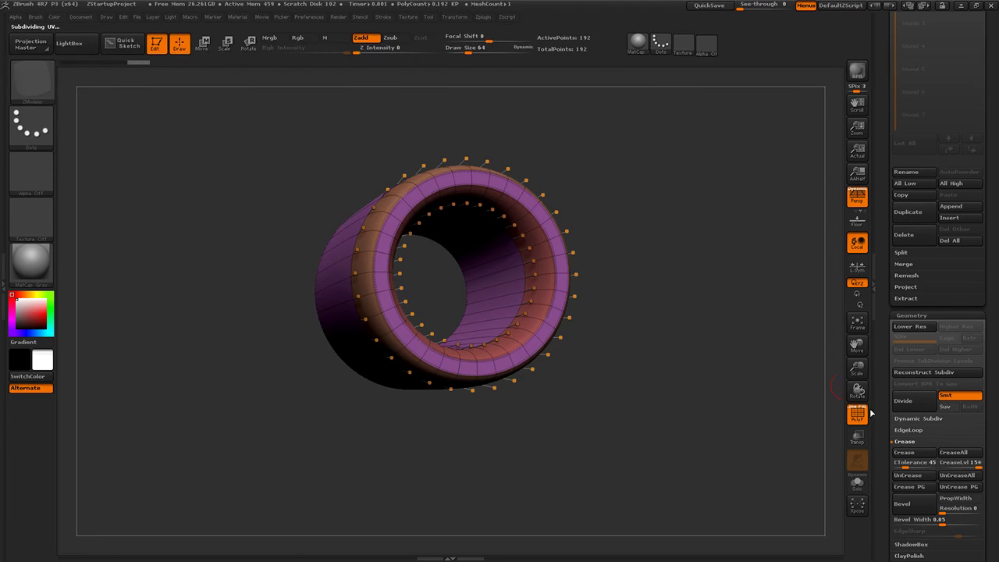
key(shift+d)
drag(602, 286, 640, 279)
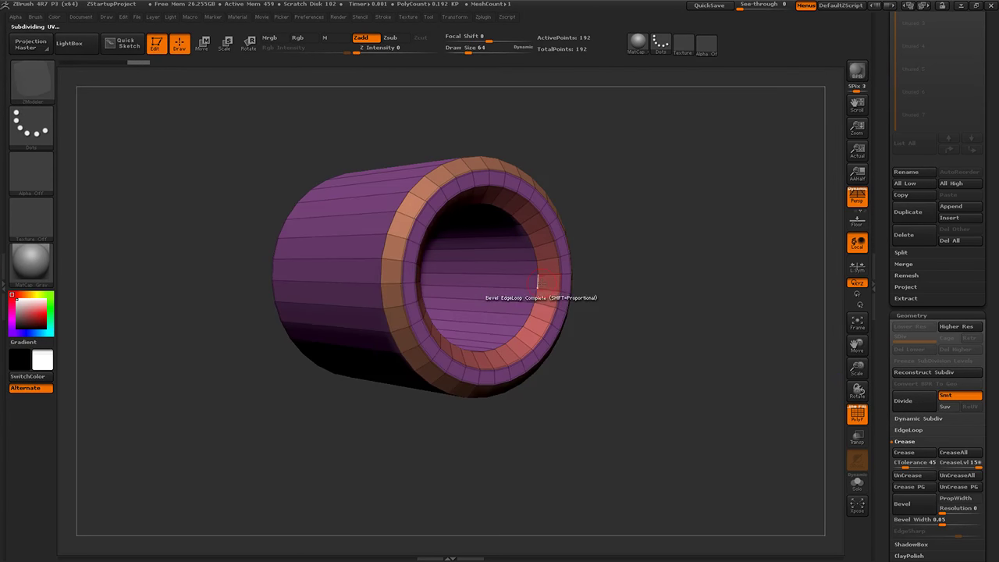
Set the ZModeler edge action to Crease and crease an edge loop along the inner bevel at the pipe's front end.
key(space)
click(447, 334)
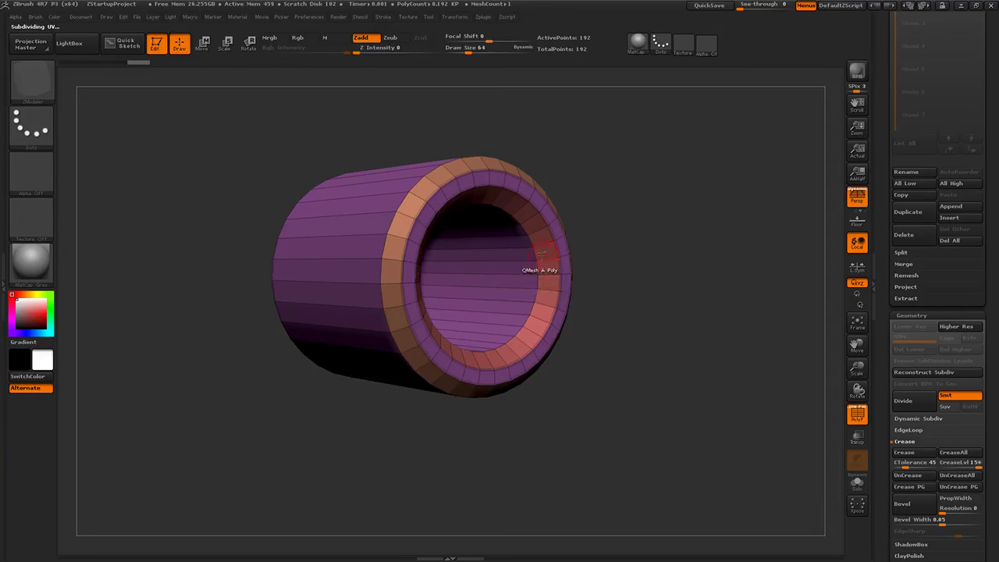
click(540, 281)
drag(673, 334, 651, 341)
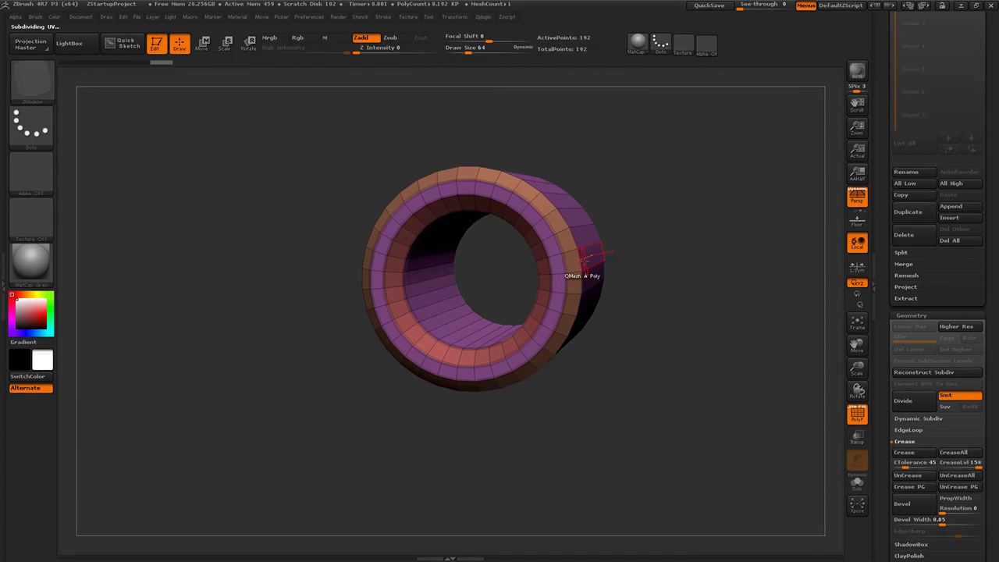
Turn dynamic subdivision on, hide the PolyFrame wireframe, and face the pipe's front end straight at the camera.
key(d)
key(shift+f)
drag(769, 413, 761, 363)
drag(749, 288, 743, 330)
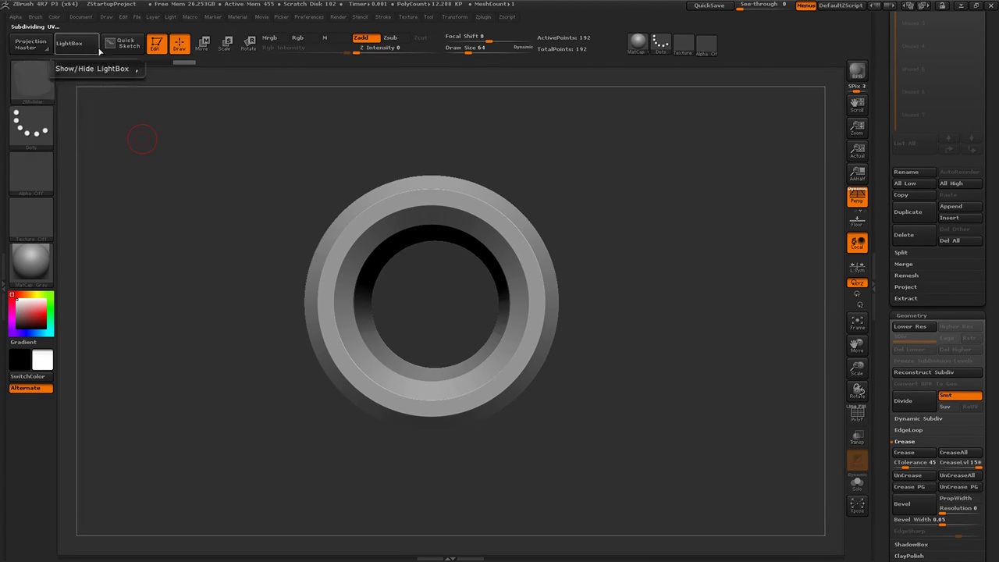
Create an alpha of the pipe from the document's depth with GrabDoc and inspect its enlarged preview.
click(16, 17)
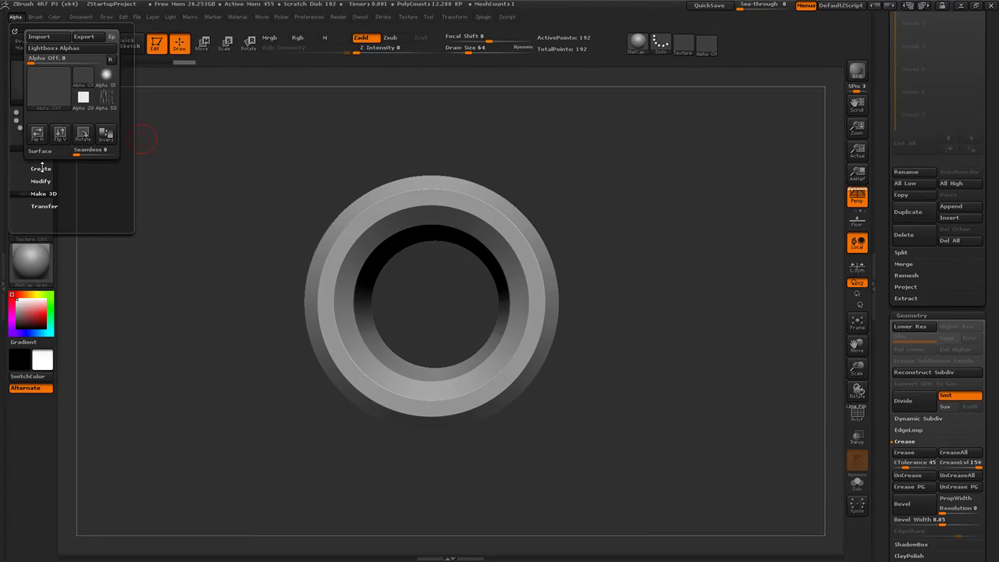
click(48, 206)
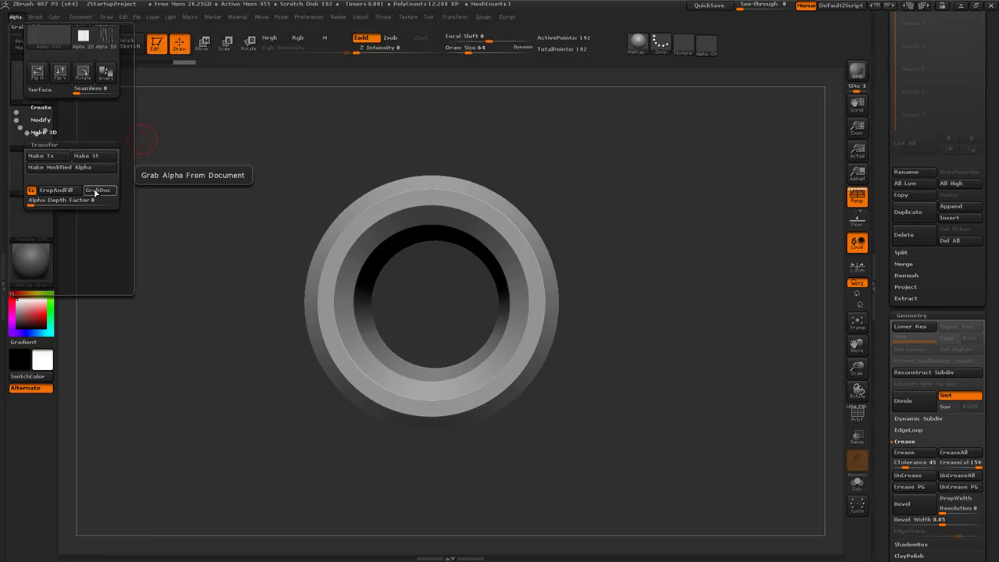
click(95, 191)
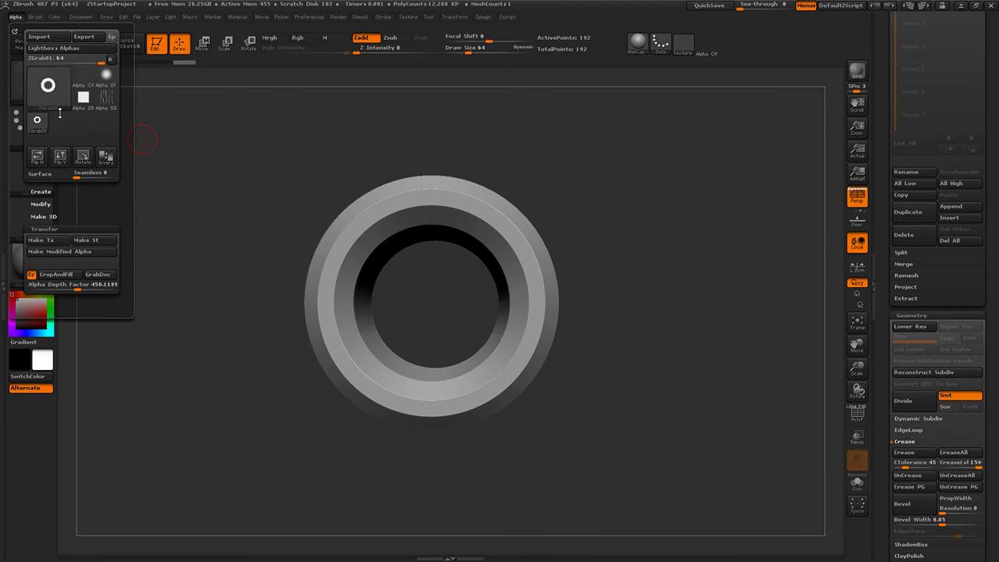
mouse_move(48, 85)
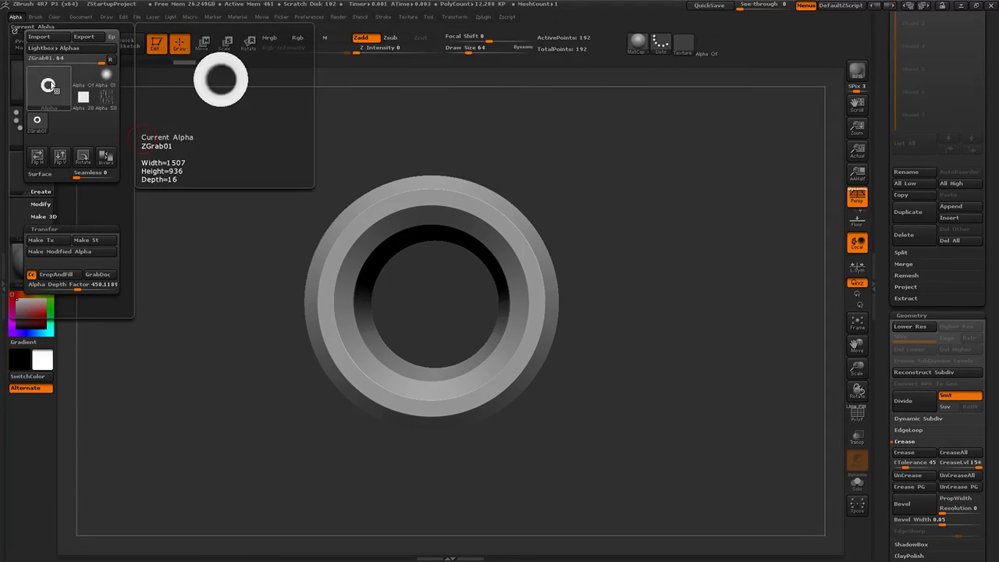
Leave Edit mode and capture the area around the pipe as an alpha and texture with the MRGBZGrabber tool.
drag(889, 53, 889, 327)
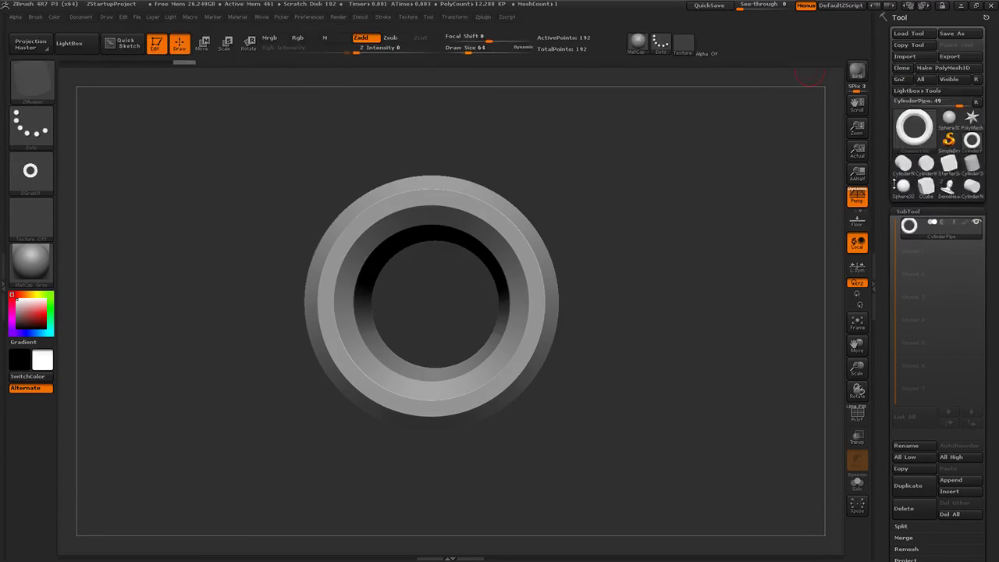
mouse_move(917, 133)
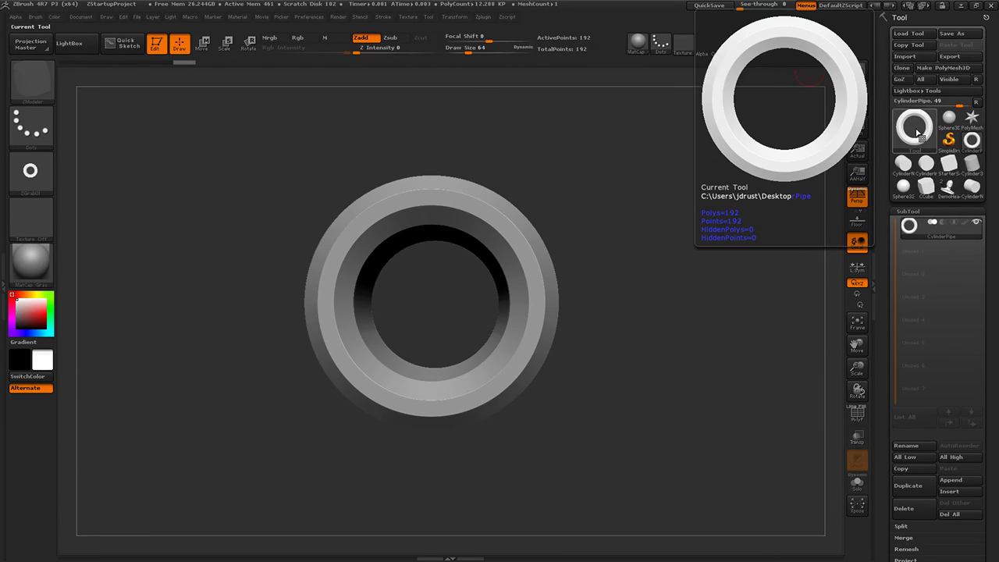
key(t)
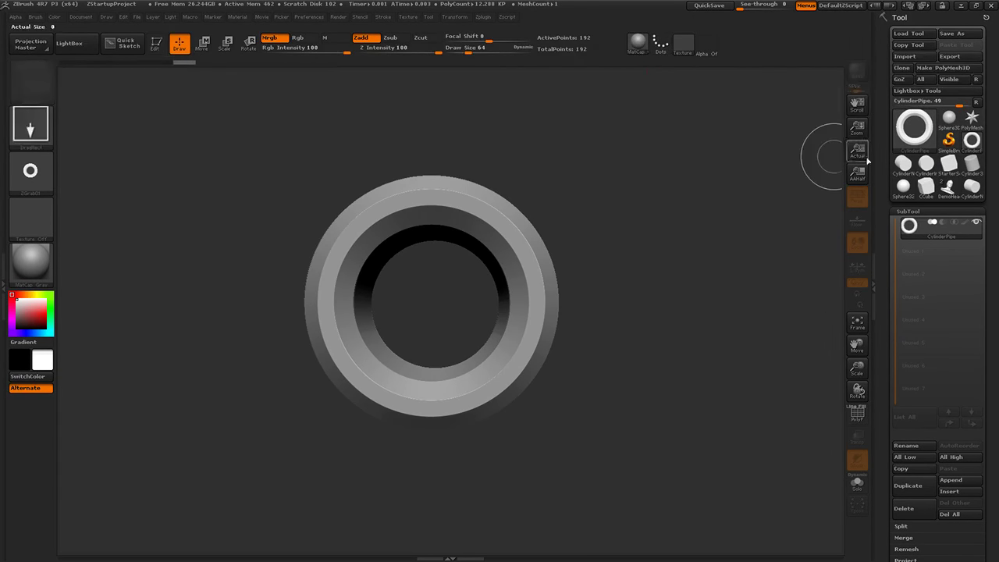
click(918, 133)
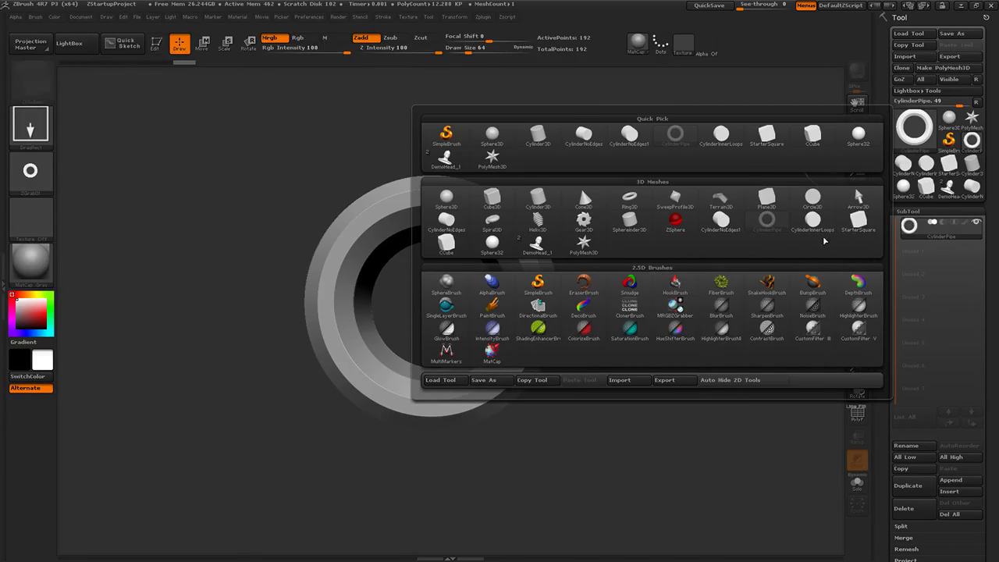
mouse_move(673, 308)
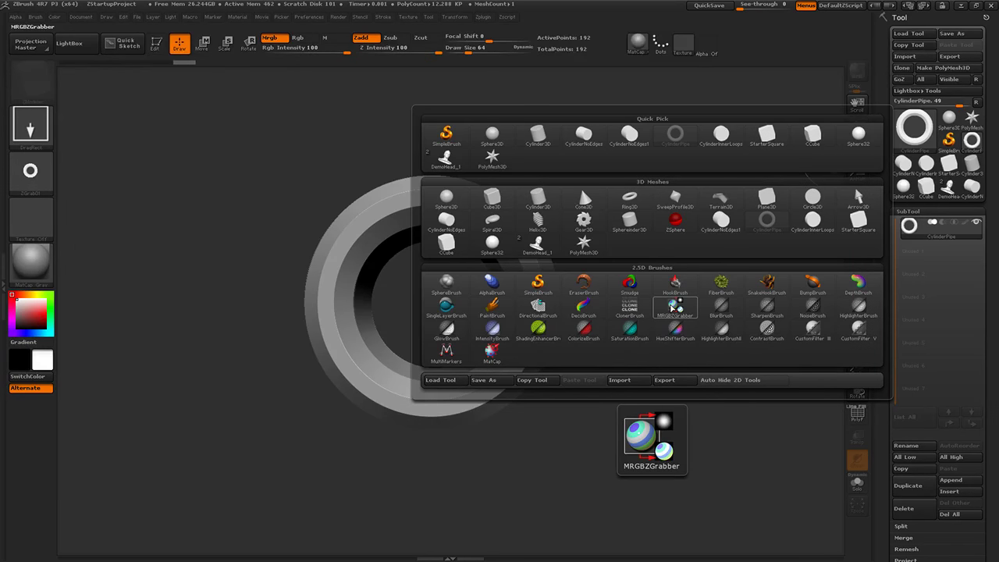
click(671, 308)
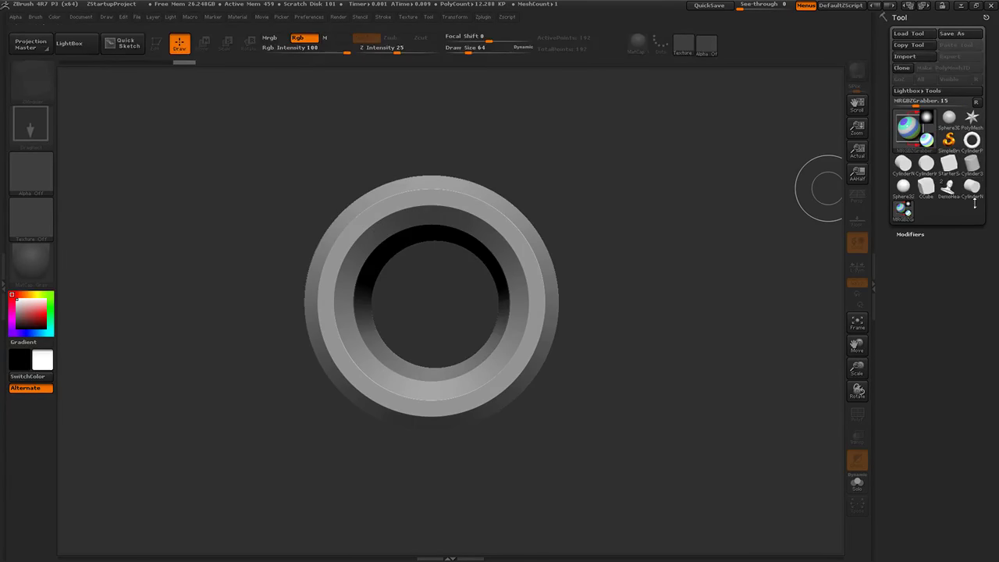
mouse_move(288, 184)
mouse_down()
mouse_move(370, 299)
mouse_move(373, 276)
mouse_move(436, 358)
mouse_move(585, 486)
mouse_move(573, 475)
mouse_up()
drag(619, 429, 582, 447)
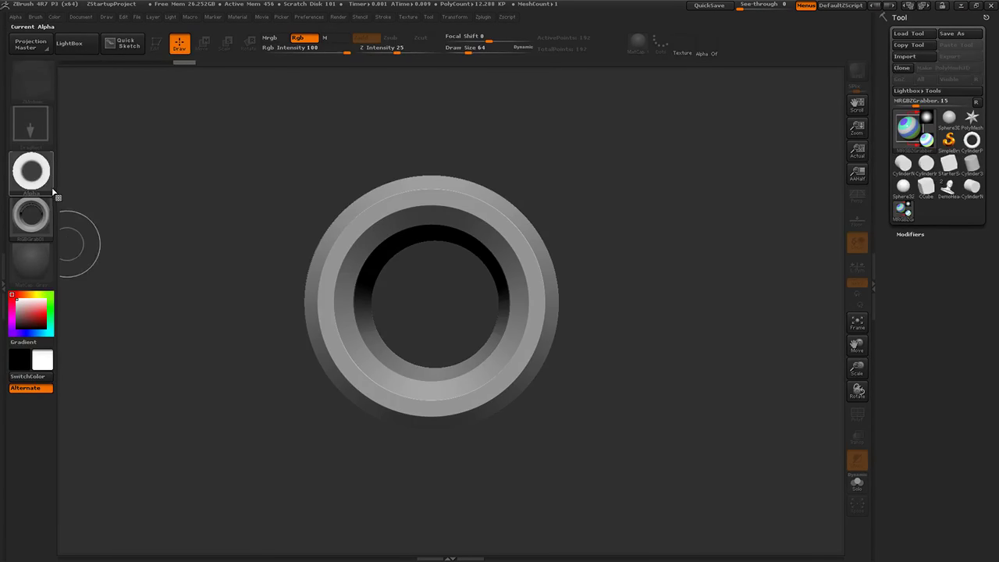
mouse_move(49, 182)
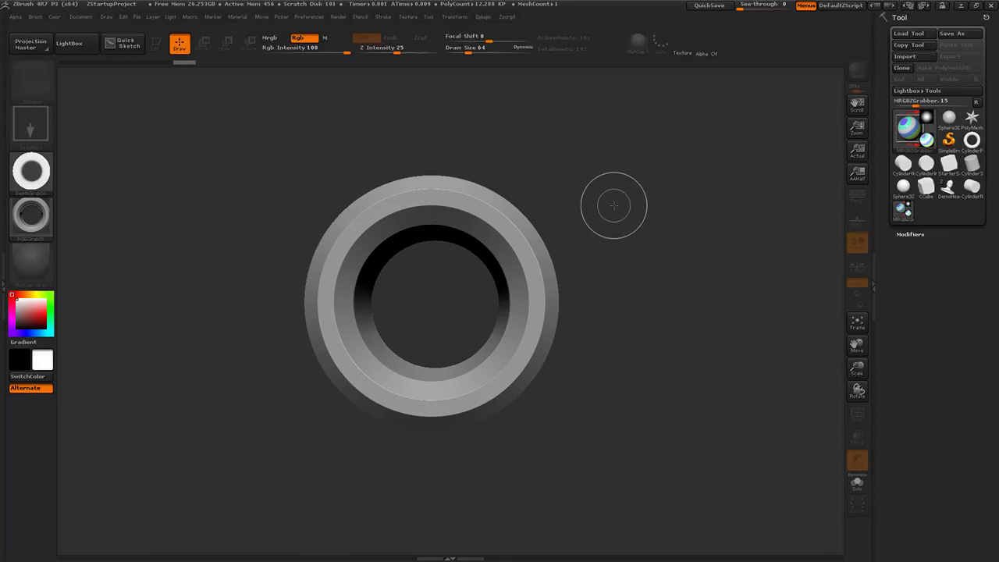
Load the Earthquake project, create a new texture from the body's UV map, and turn its Texture On display off.
double_click(552, 111)
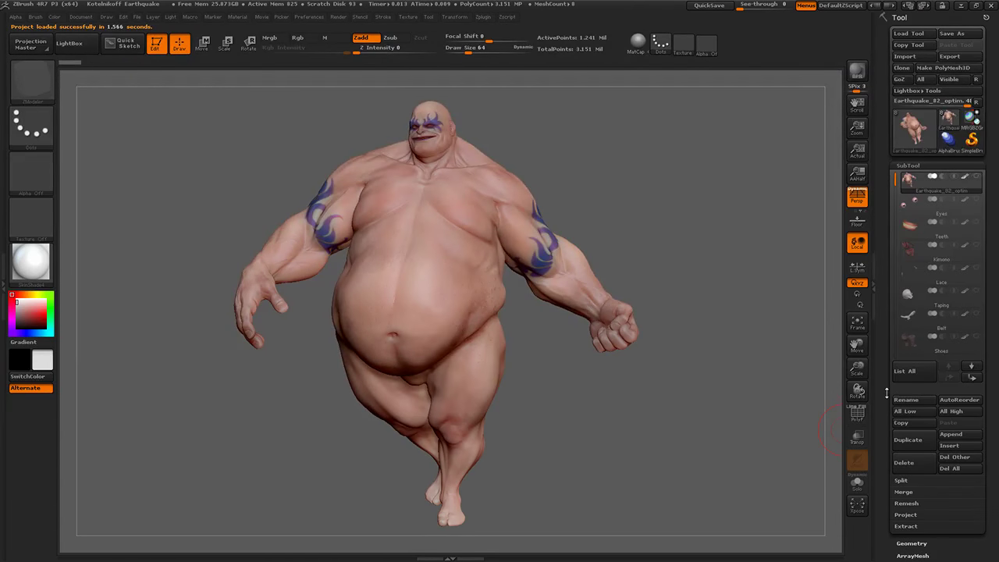
drag(882, 411, 889, 277)
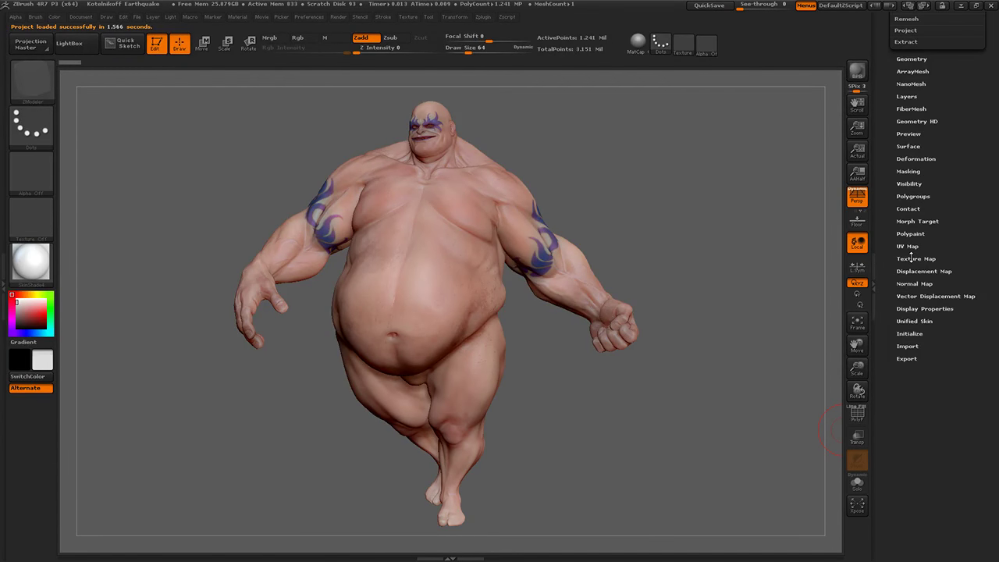
click(911, 258)
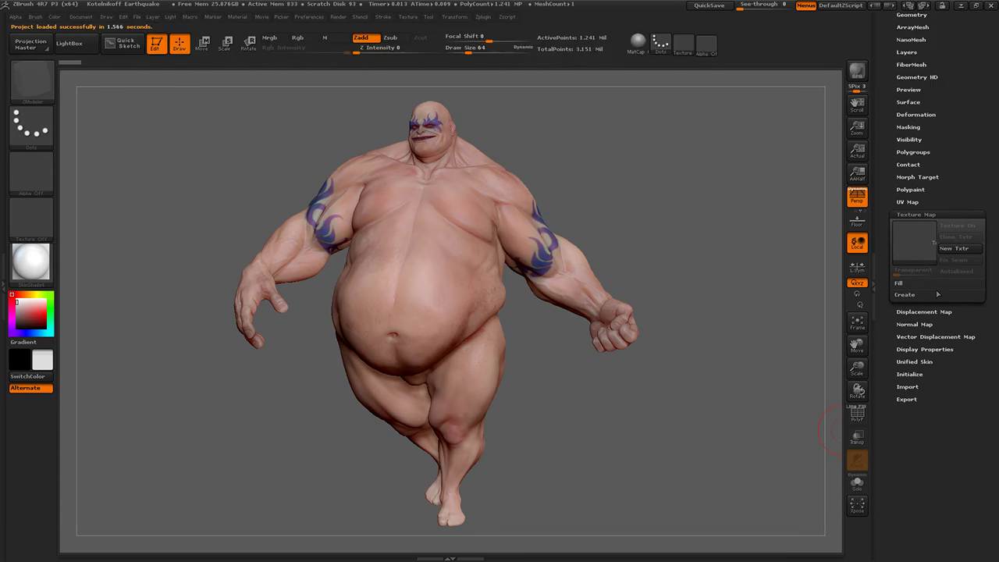
click(937, 294)
click(922, 328)
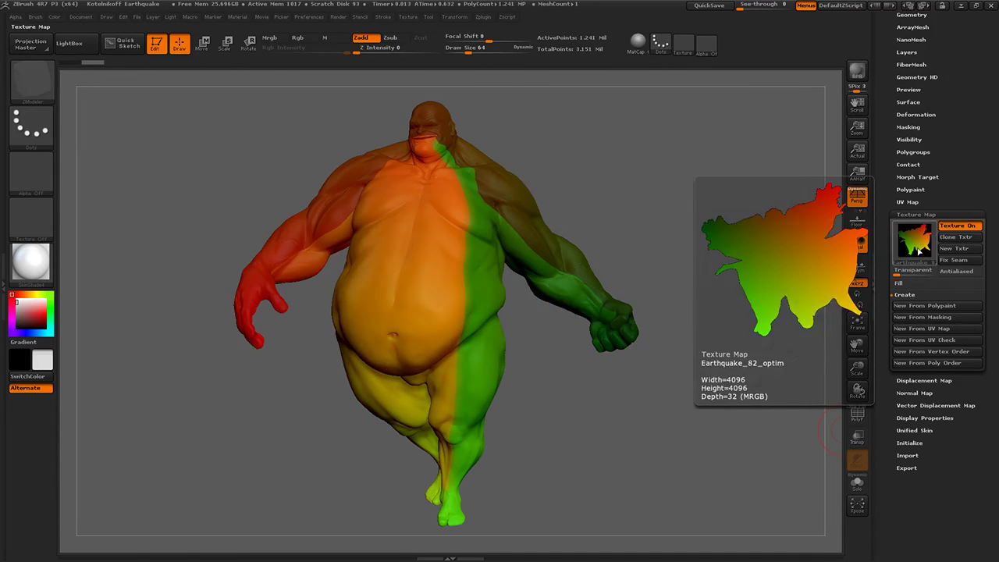
click(952, 226)
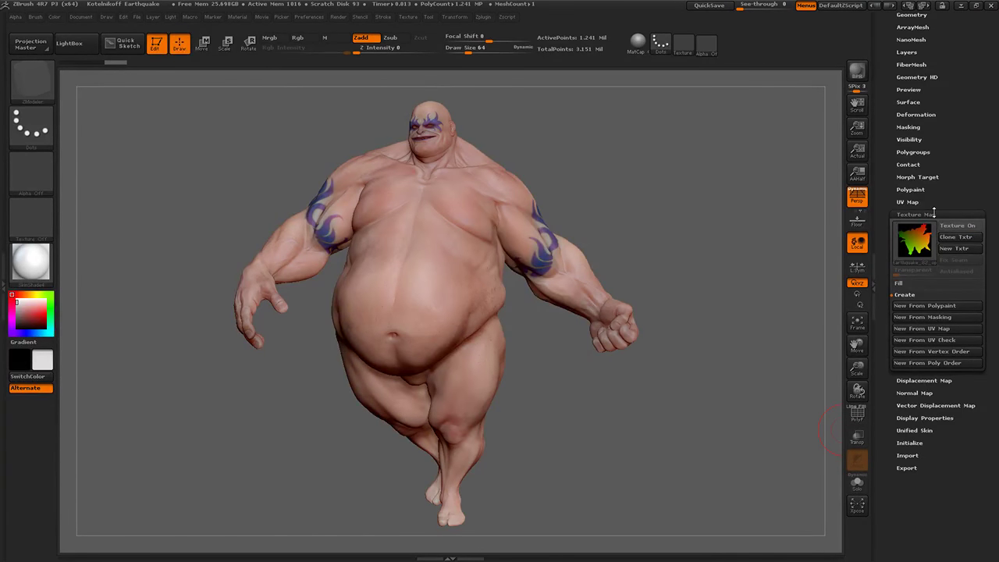
Set the body one subdivision level above its lowest, create its displacement map with SmoothUV, and inspect the map's preview.
click(934, 213)
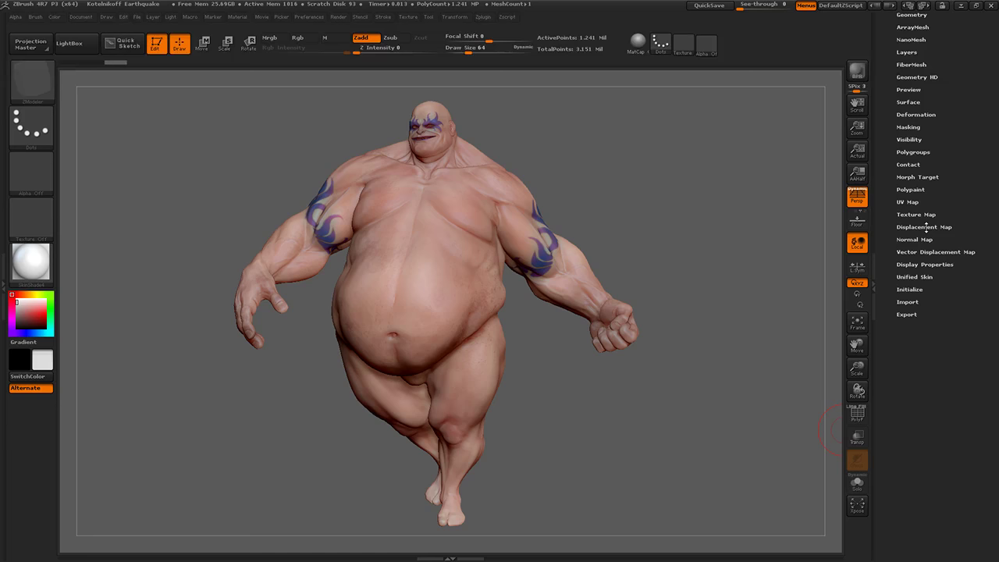
click(927, 227)
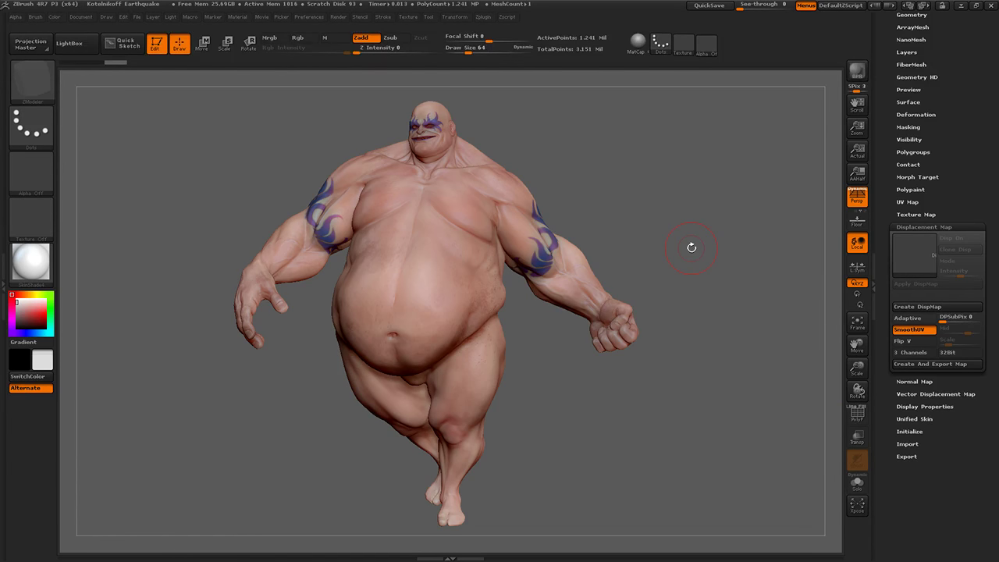
key(shift)
key(shift)
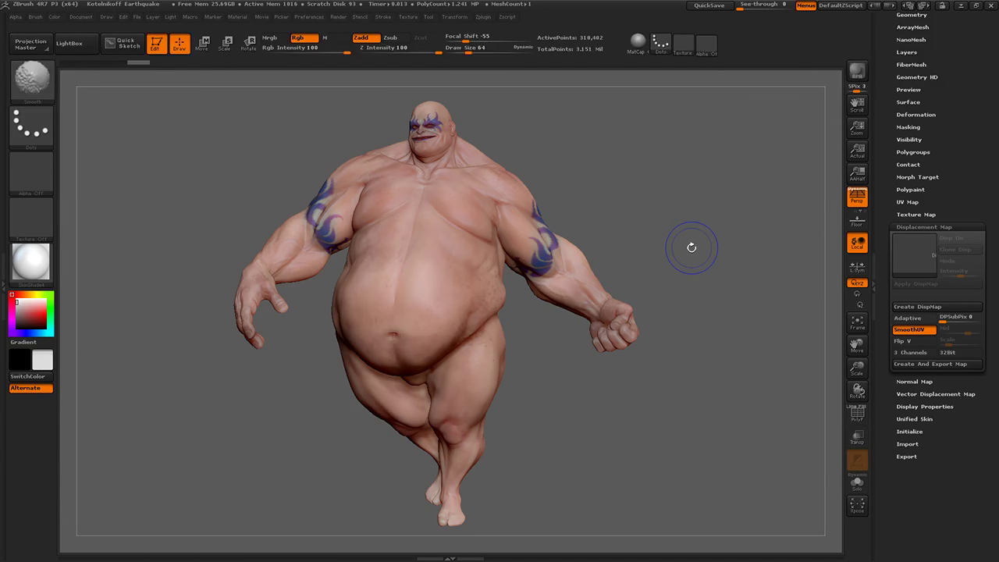
key(shift+d)
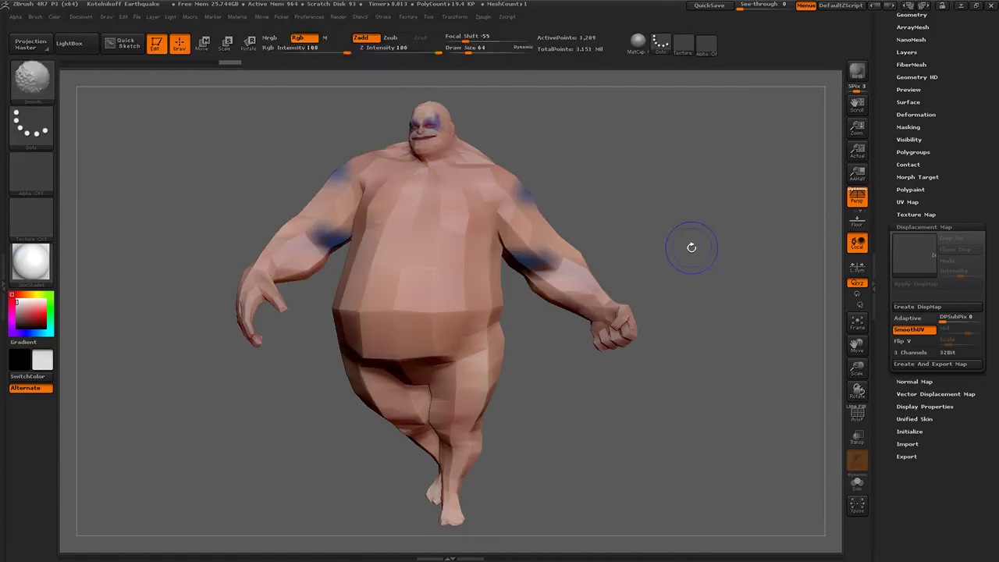
key(d)
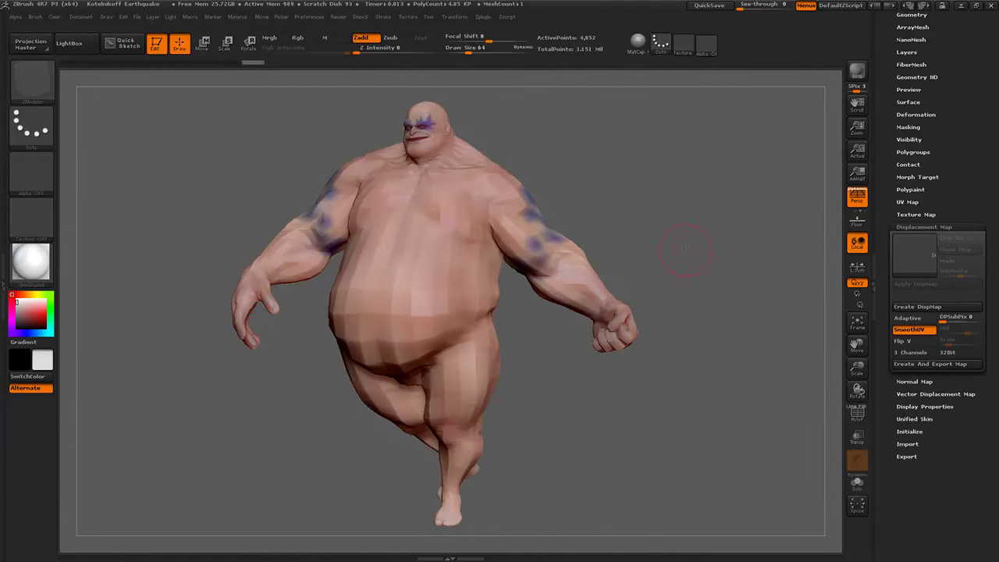
click(921, 308)
mouse_move(925, 270)
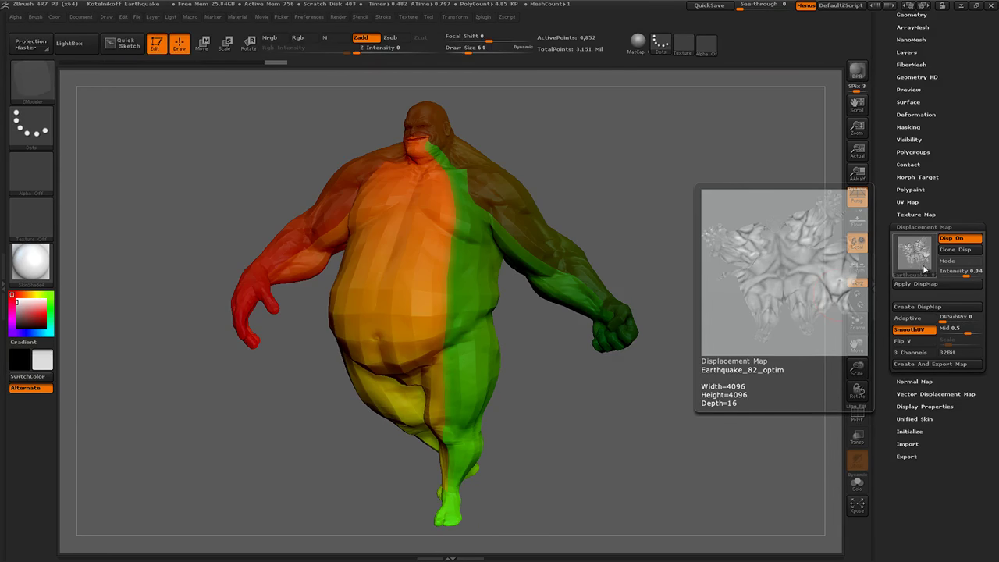
click(16, 17)
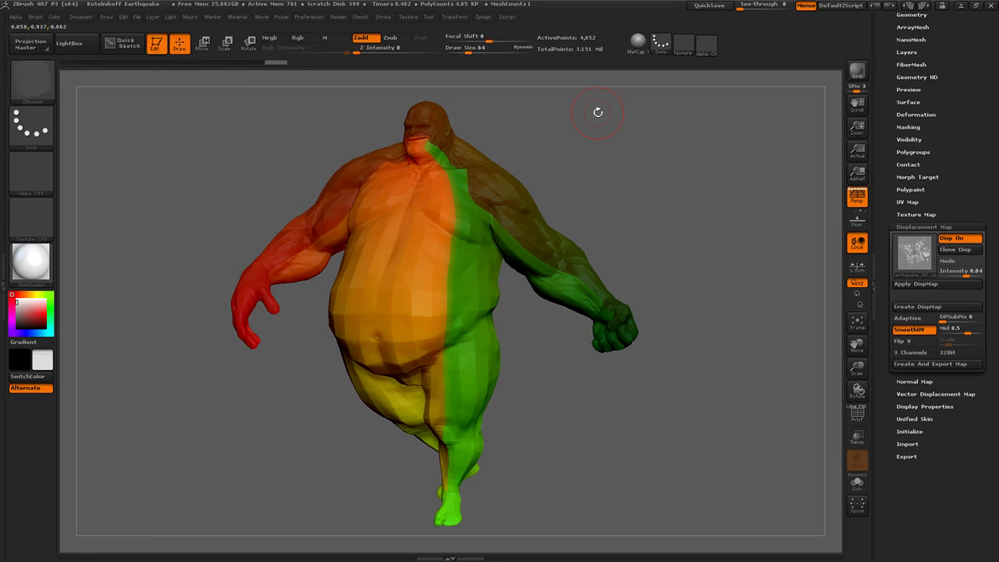
drag(986, 113, 954, 172)
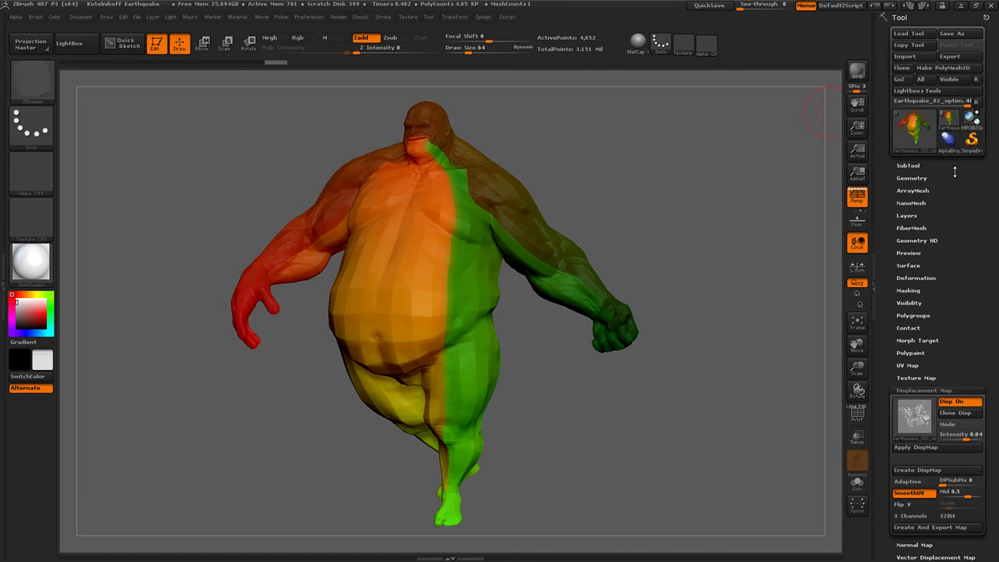
click(486, 17)
click(955, 390)
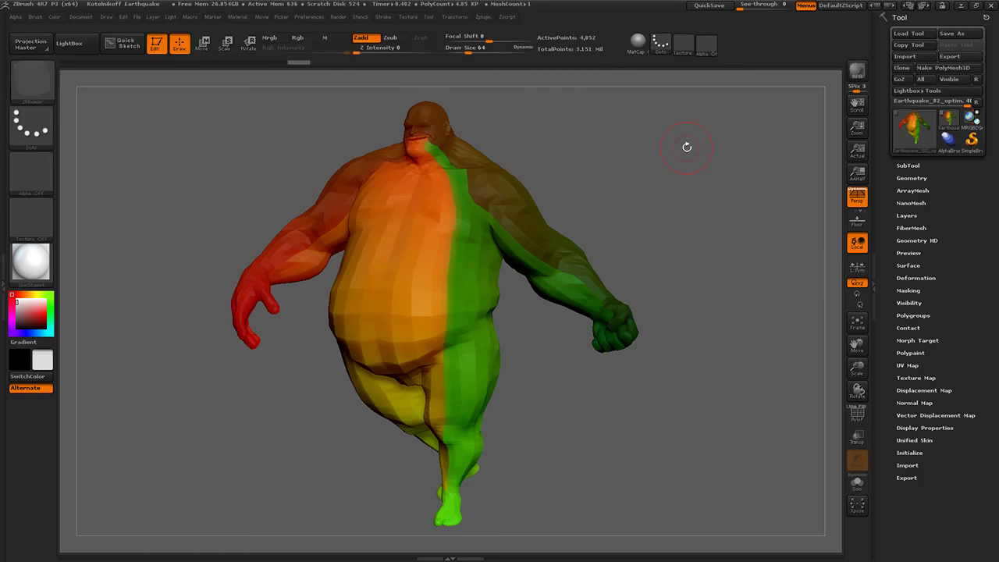
Reload the original Earthquake.ZPR project from the LightBox projects.
drag(687, 147, 718, 192)
key(comma)
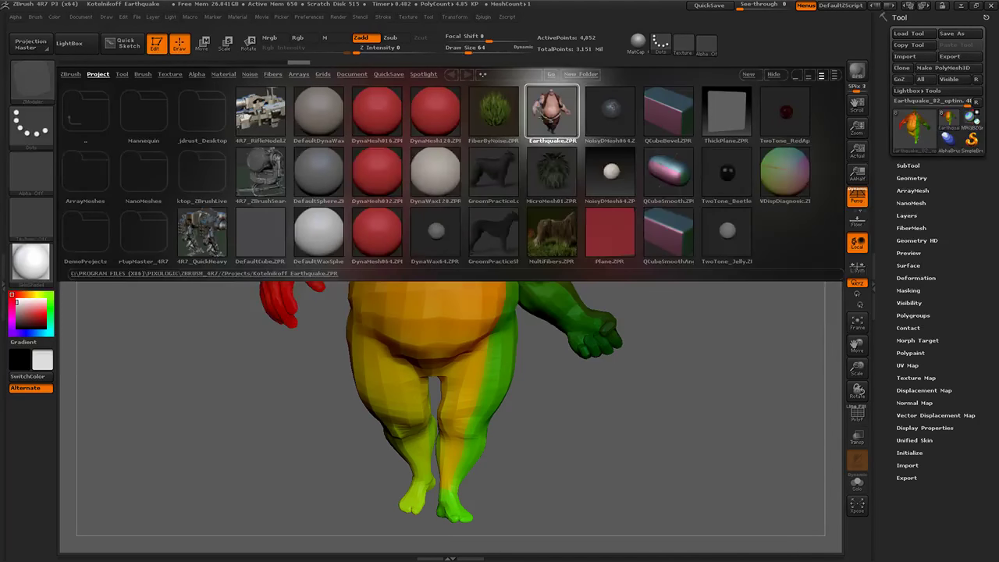
double_click(544, 117)
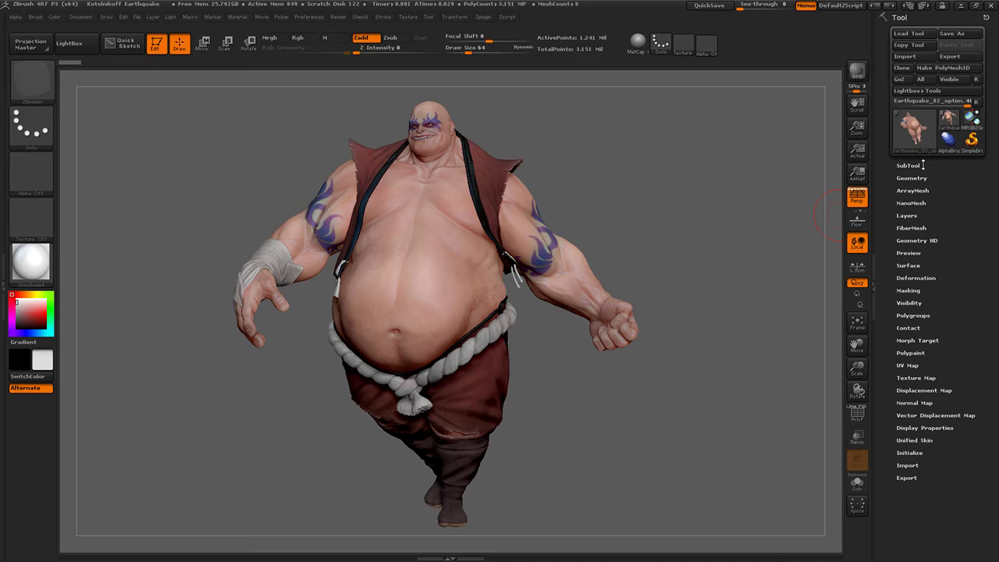
Lower the body to its lowest subdivision level and duplicate it as a new subtool.
click(922, 165)
click(975, 178)
key(shift+d)
key(shift+d)
key(shift+d)
key(shift+d)
key(shift+d)
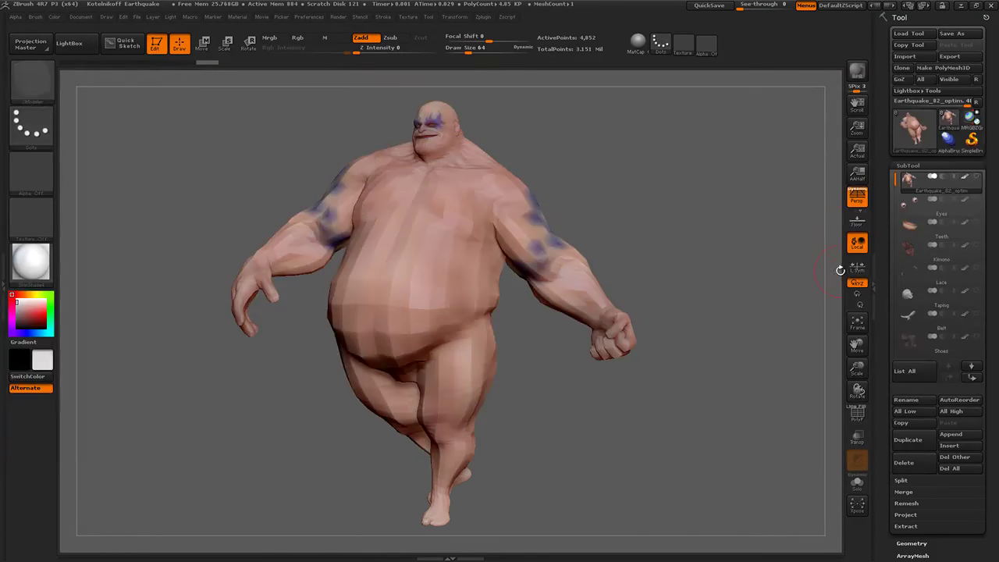
click(919, 446)
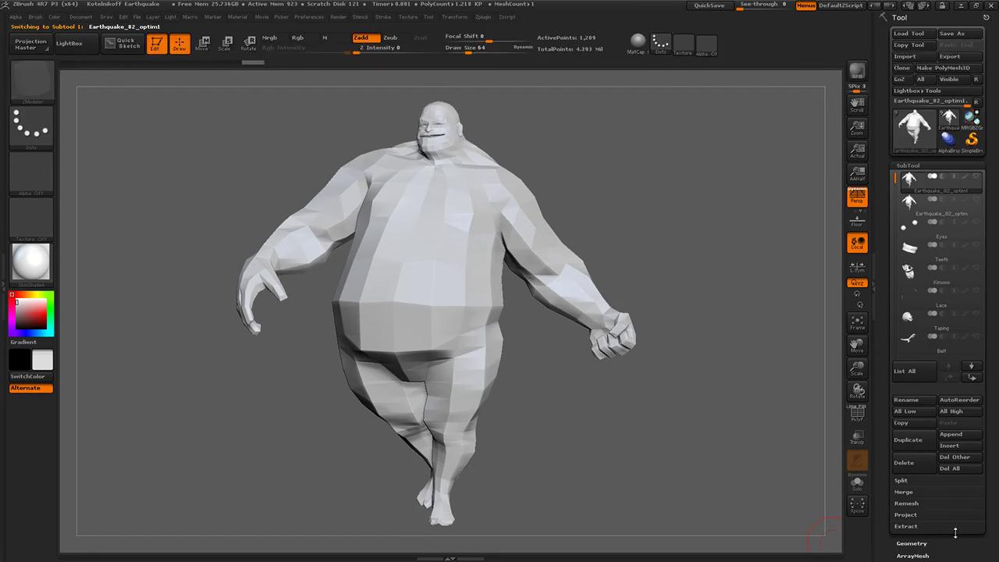
Delete the duplicated body's higher subdivision levels and turn on Dynamic Subdiv for it.
drag(955, 533, 935, 379)
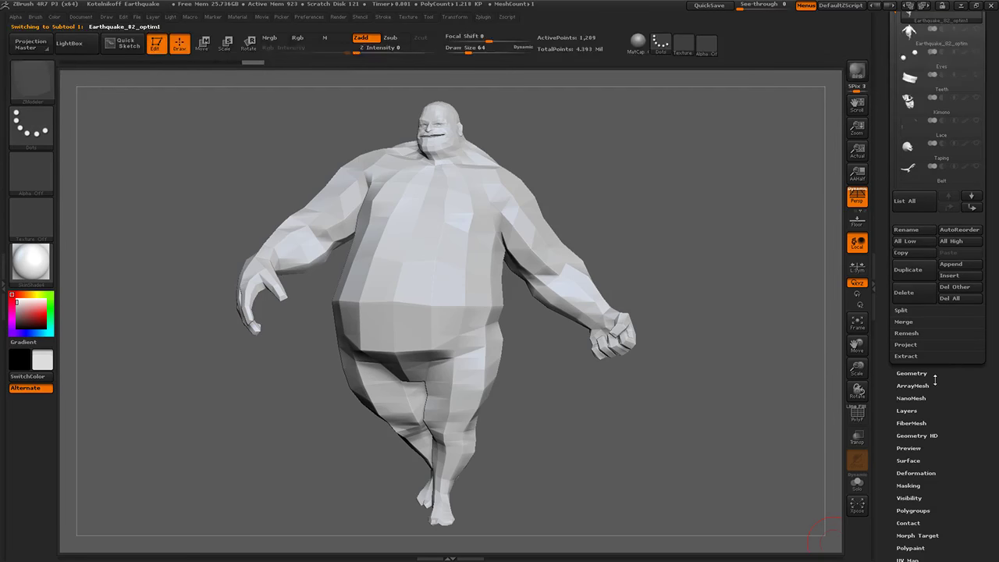
click(925, 374)
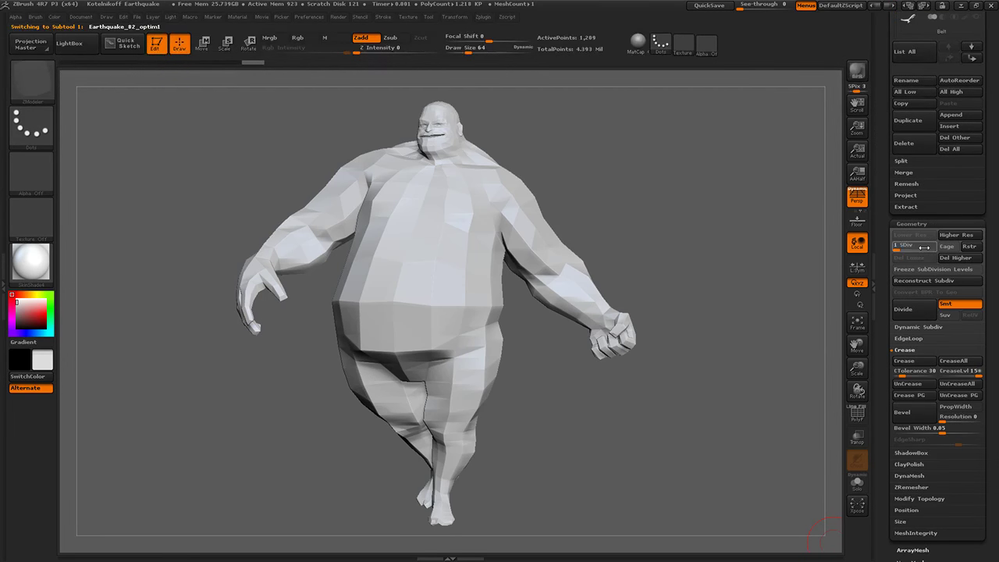
click(956, 257)
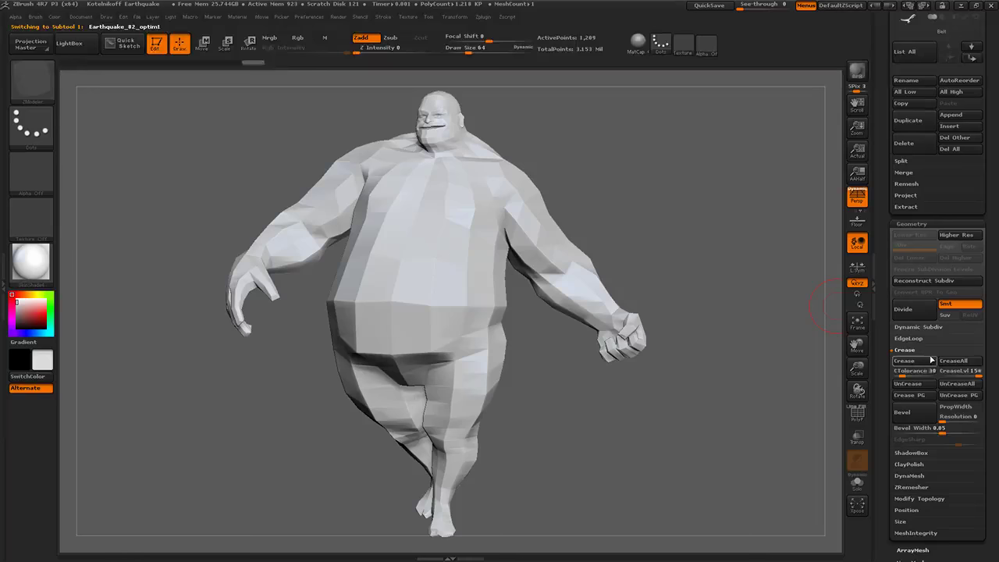
key(d)
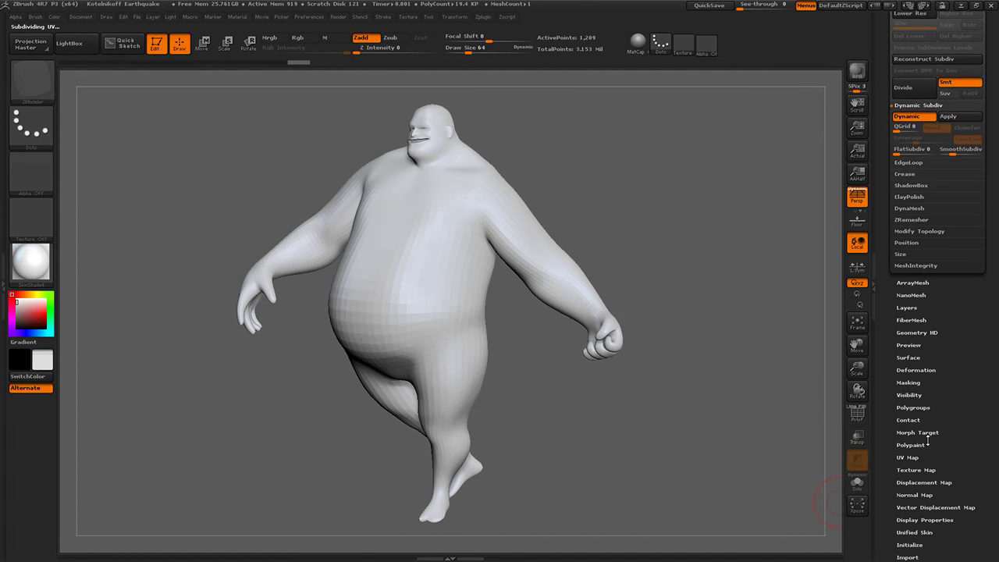
Add surface noise to the duplicated body and switch the noise to a NoisePlug pattern.
click(910, 357)
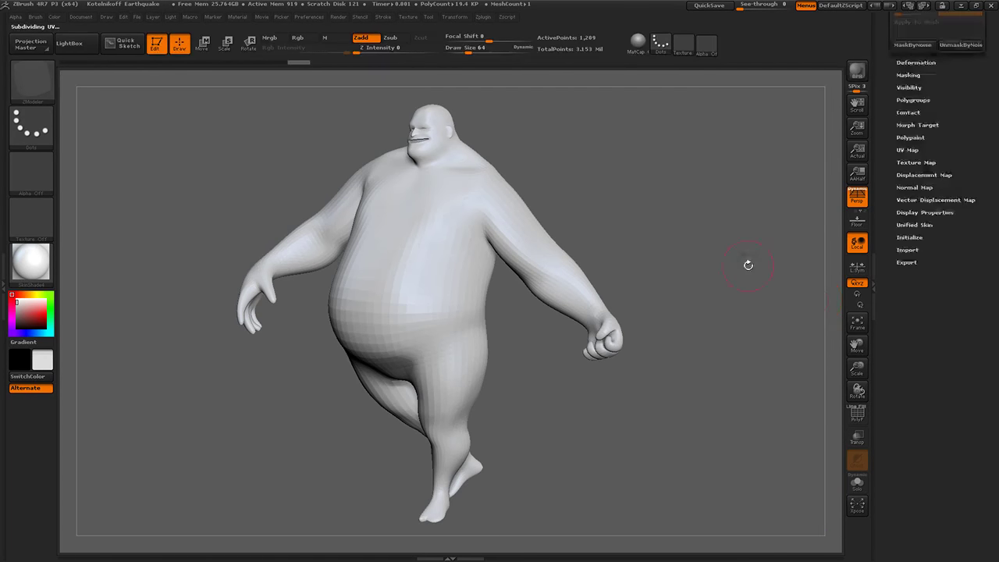
click(906, 158)
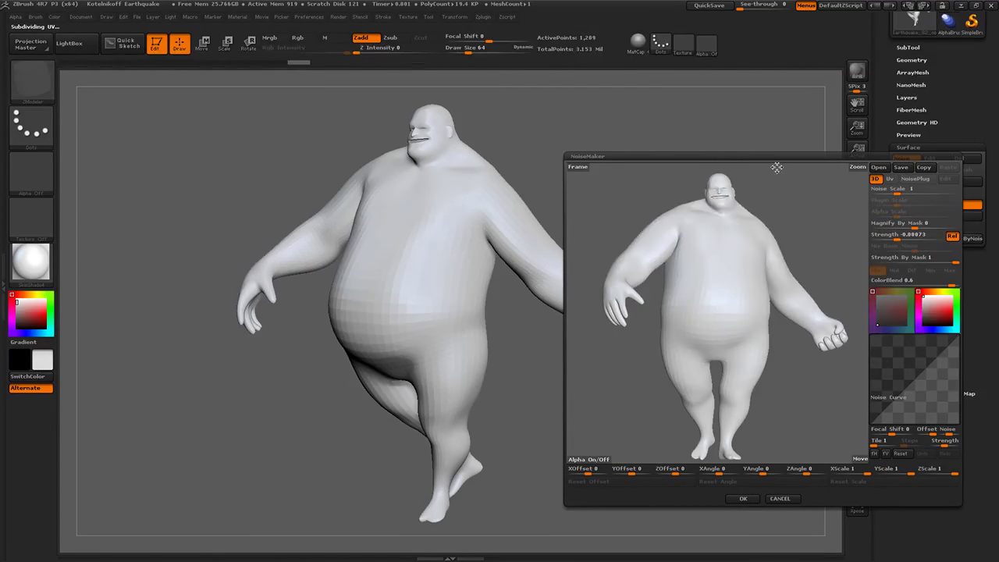
drag(776, 167, 796, 381)
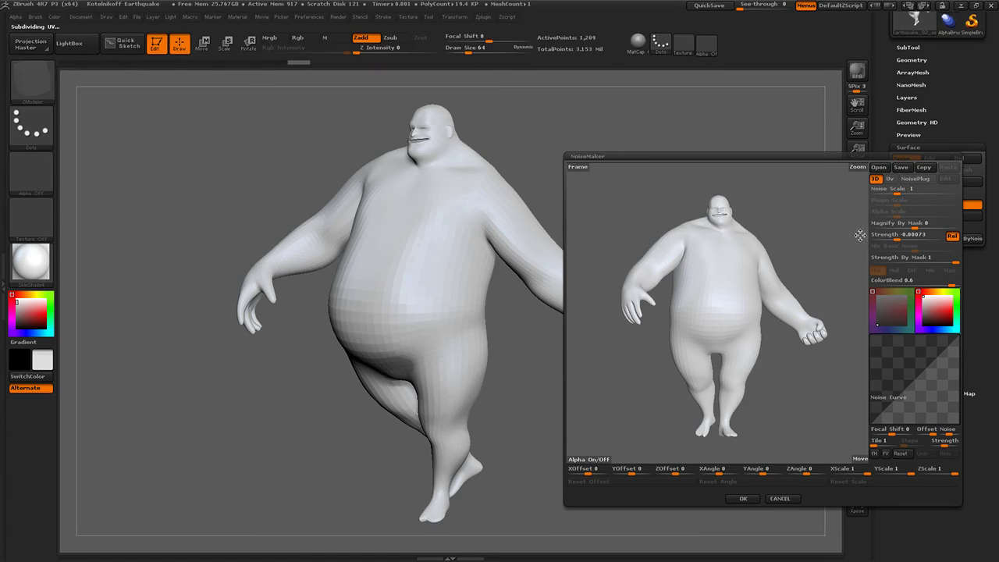
click(914, 178)
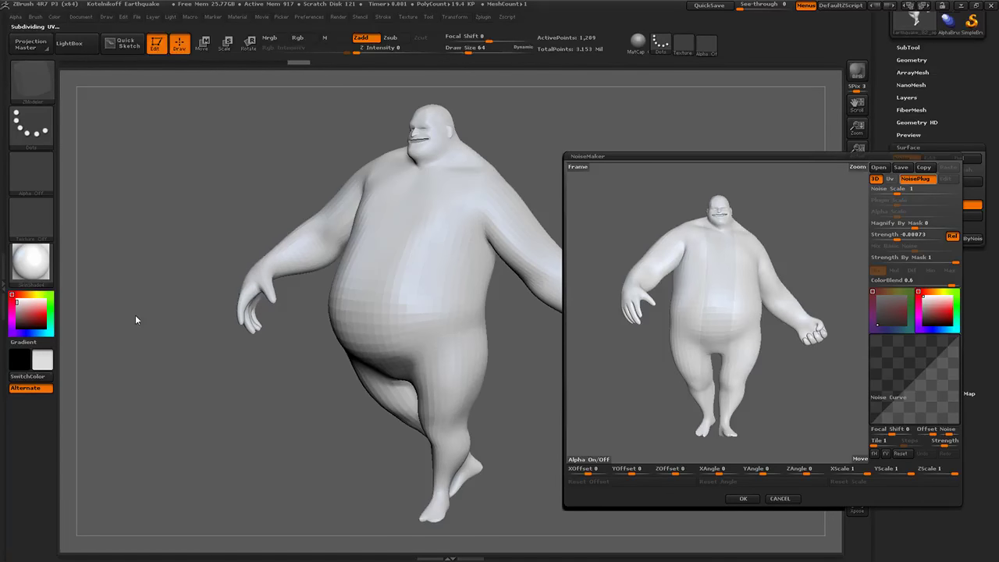
Set the noise scale to 1.4688, plugin scale to 0.12635, strength to 0.2075 and Mix Basic Noise to 0.
click(897, 236)
drag(898, 235, 888, 245)
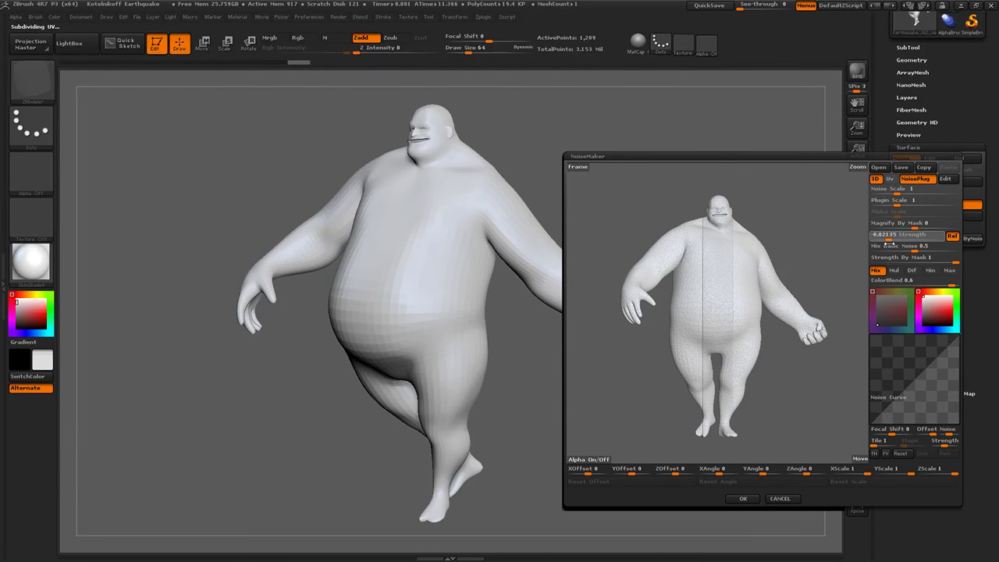
click(887, 204)
drag(892, 237, 935, 235)
drag(896, 192, 889, 202)
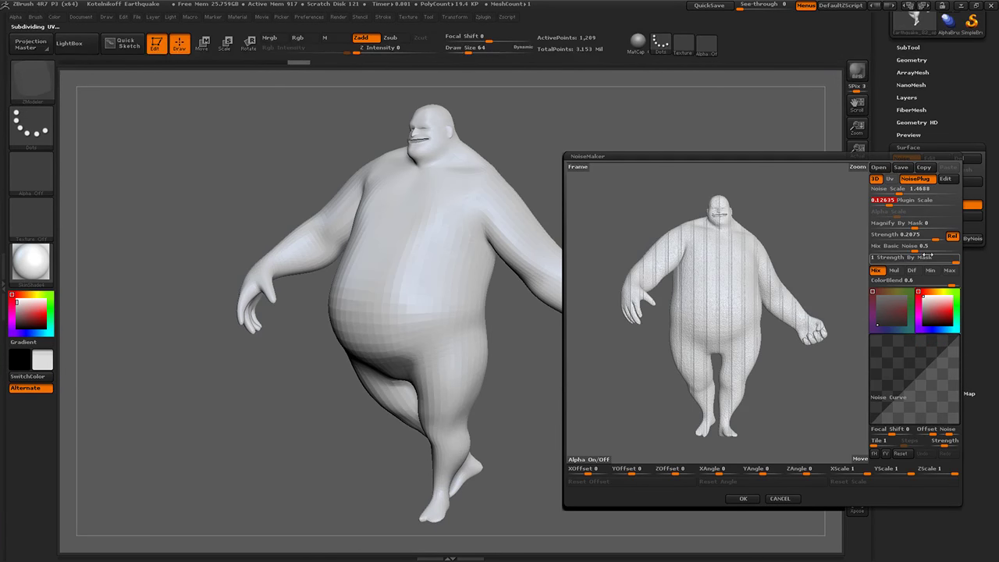
drag(927, 248, 872, 249)
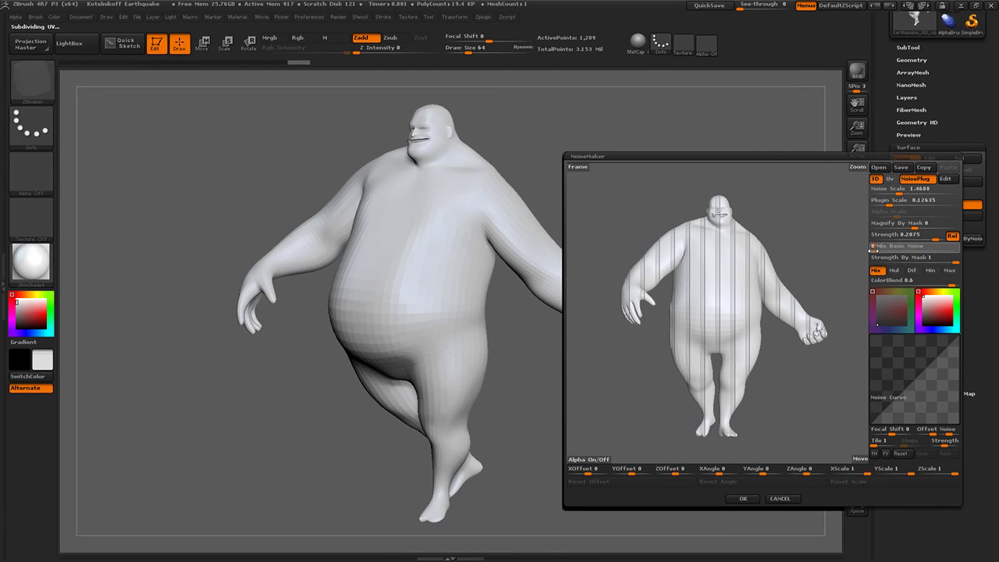
click(935, 237)
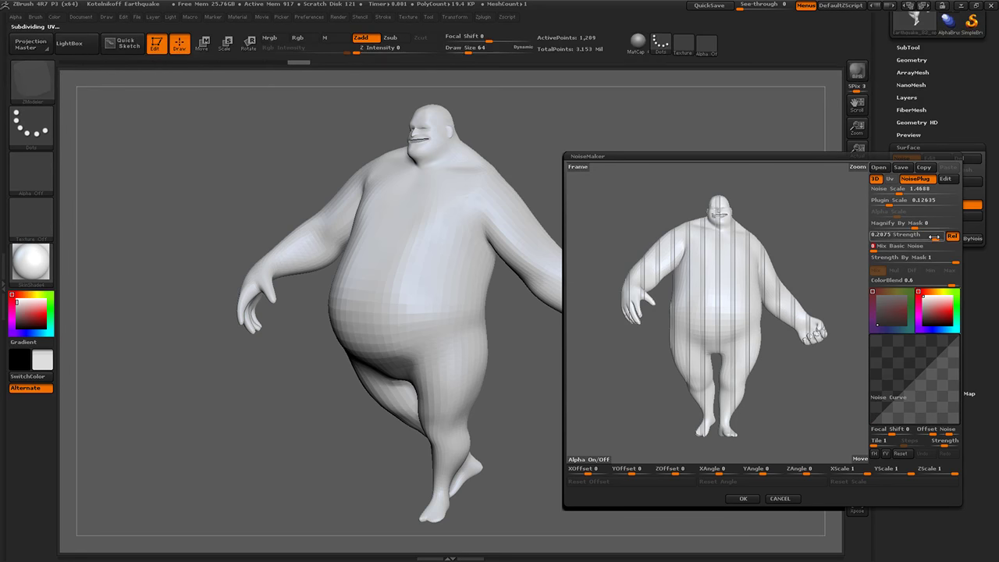
Adjust the noise offset, inspect the striped body from several angles in the preview, and accept the noise settings.
drag(930, 432, 932, 432)
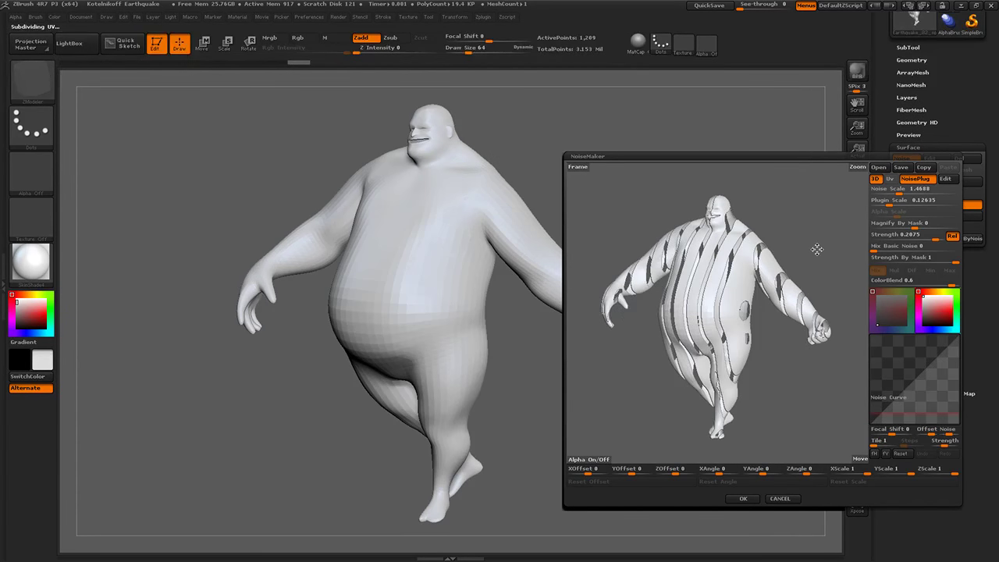
mouse_move(817, 250)
mouse_down()
mouse_move(830, 250)
mouse_move(775, 254)
mouse_move(820, 254)
mouse_up()
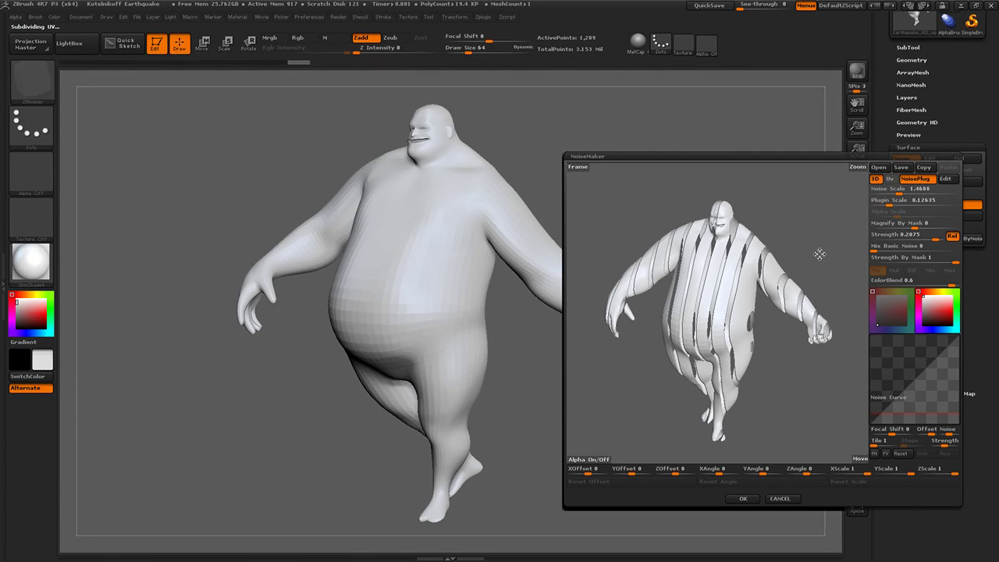
drag(819, 254, 814, 241)
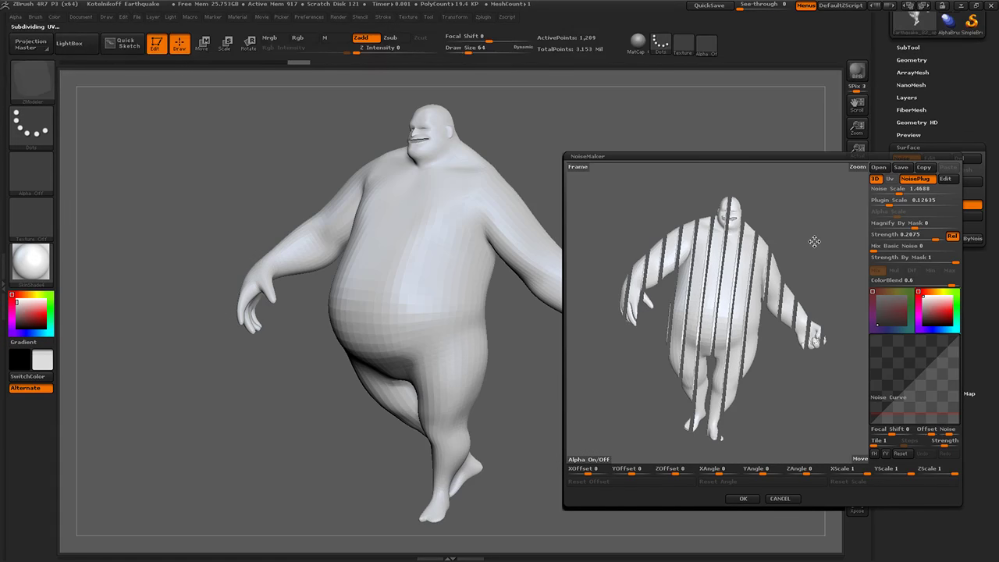
click(899, 252)
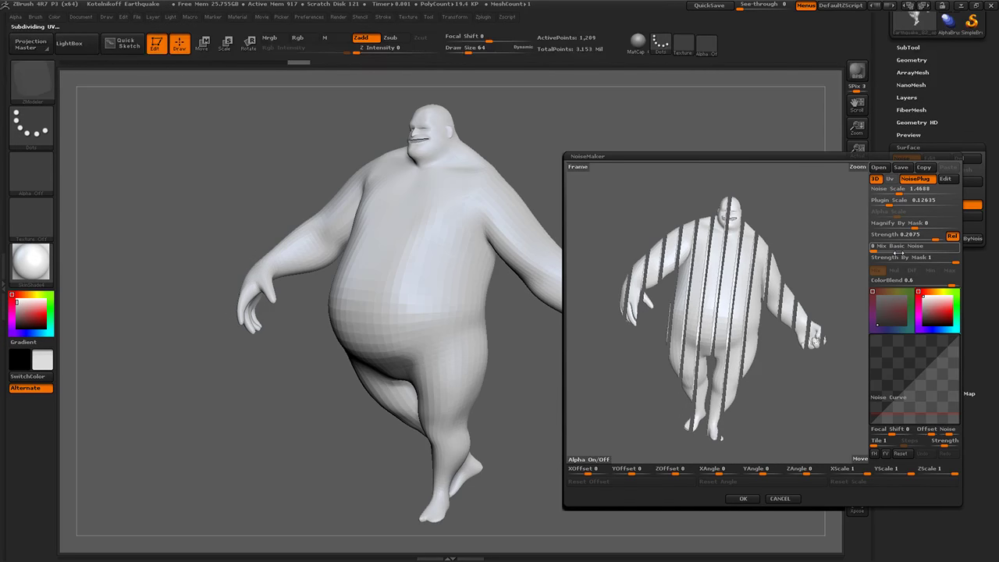
key(Return)
click(743, 499)
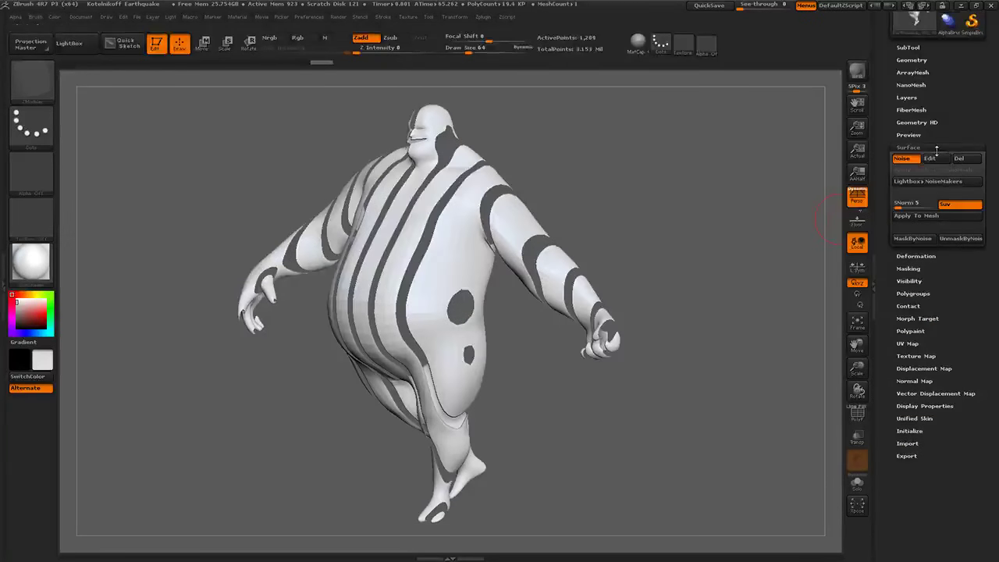
Edit the surface noise to set its offset to 0, accept it, and view the striped body from behind.
click(939, 161)
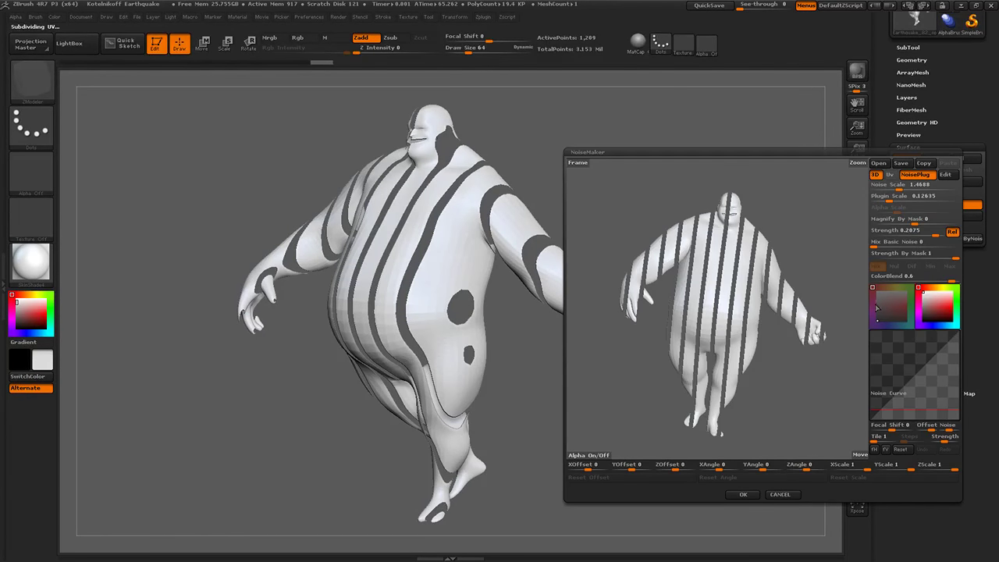
drag(930, 429, 919, 429)
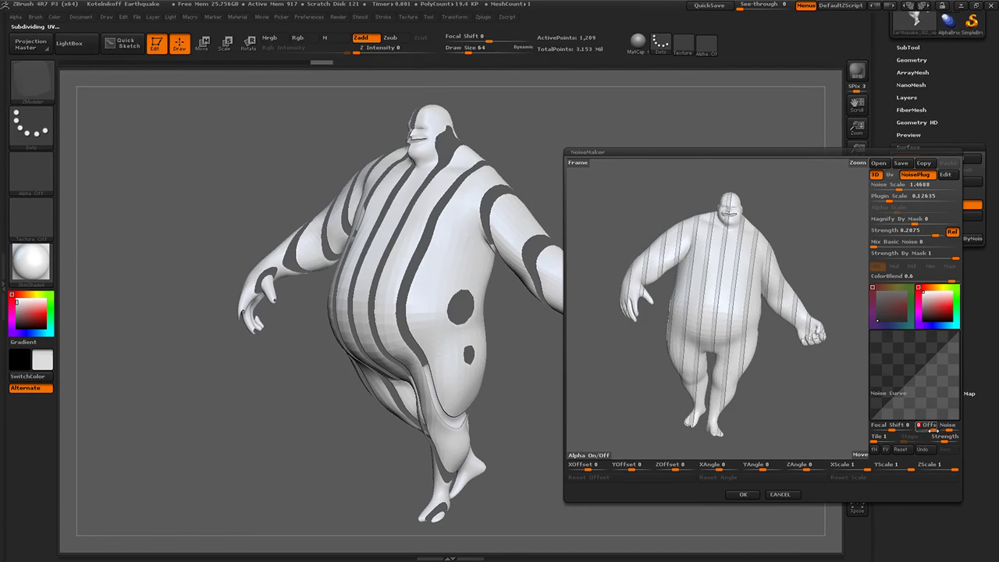
click(743, 494)
mouse_move(731, 241)
mouse_down()
mouse_move(739, 261)
mouse_move(545, 172)
mouse_up()
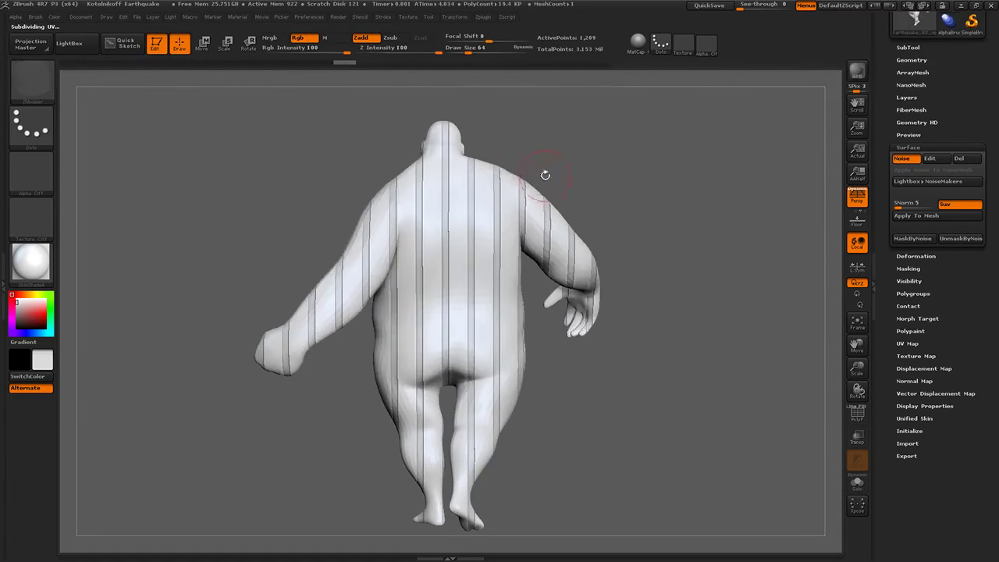
drag(588, 205, 828, 253)
Turn off the body's surface noise to view the smooth mesh without stripes.
click(903, 158)
click(903, 158)
drag(758, 156, 839, 166)
click(930, 158)
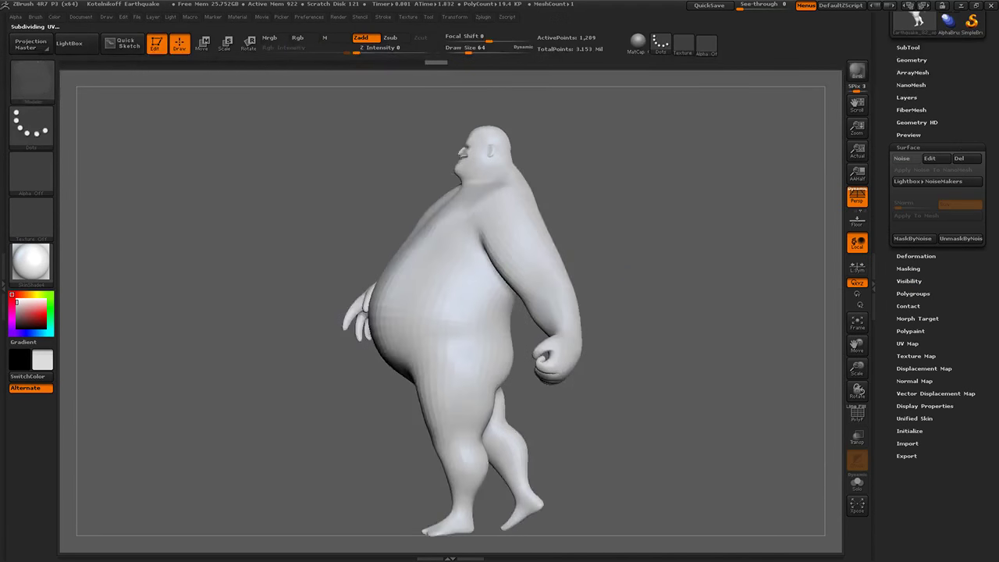
Mask the whole body, preview it in the noise editor, and cancel without changing the noise.
alt+drag(687, 531, 679, 456)
ctrl+drag(656, 460, 295, 174)
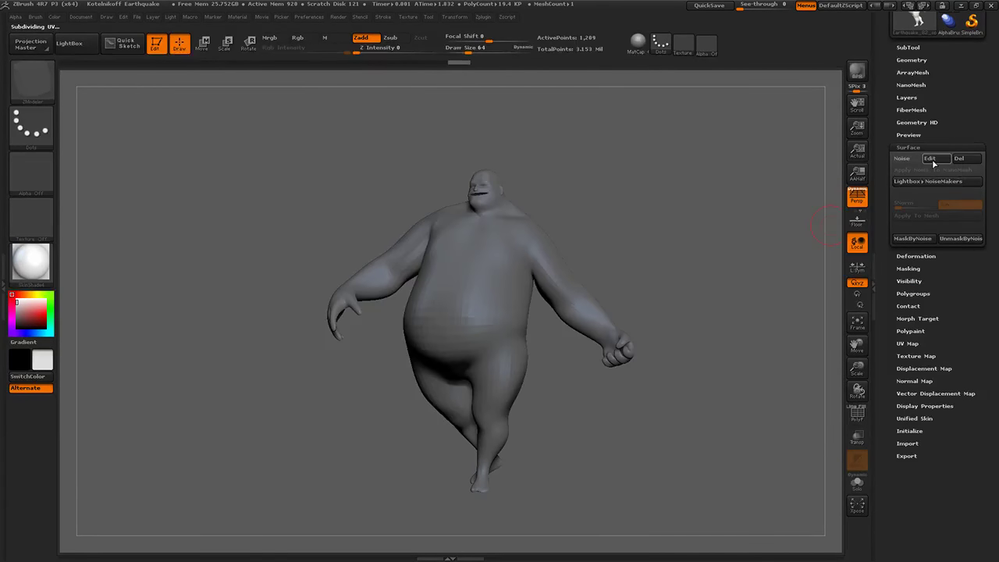
click(930, 158)
drag(820, 211, 742, 167)
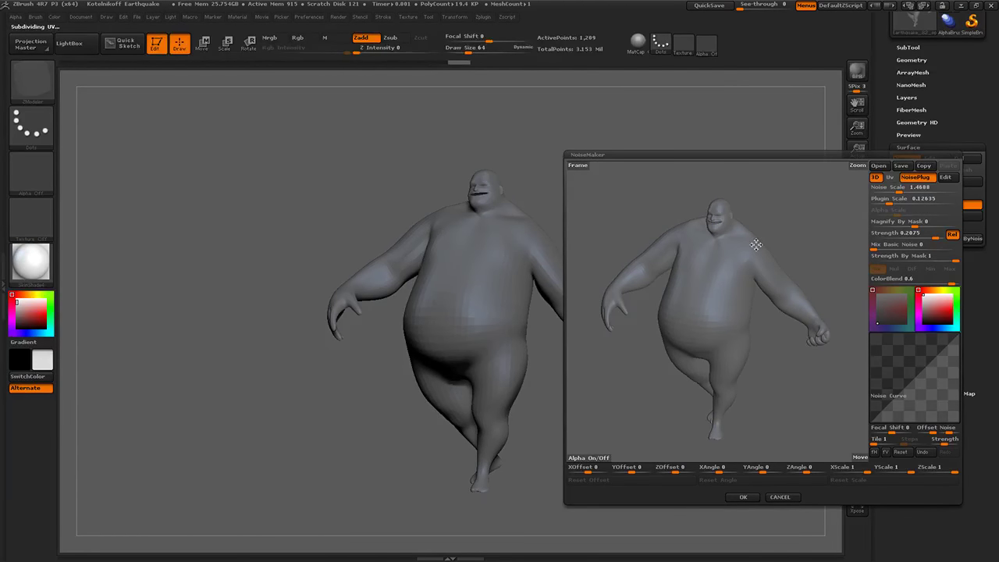
click(780, 497)
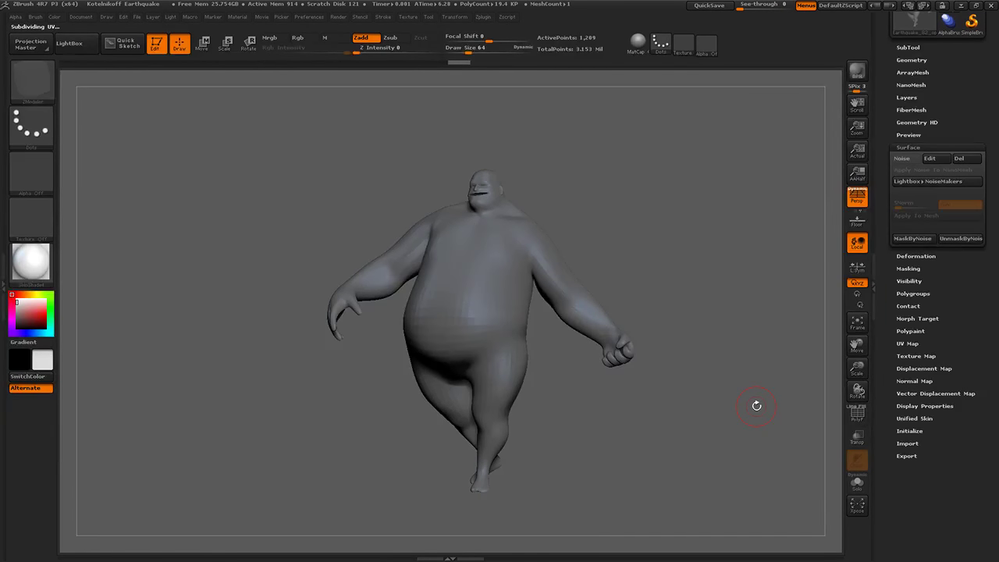
Clear the body's mask and turn its surface noise back on.
ctrl+drag(691, 206, 715, 314)
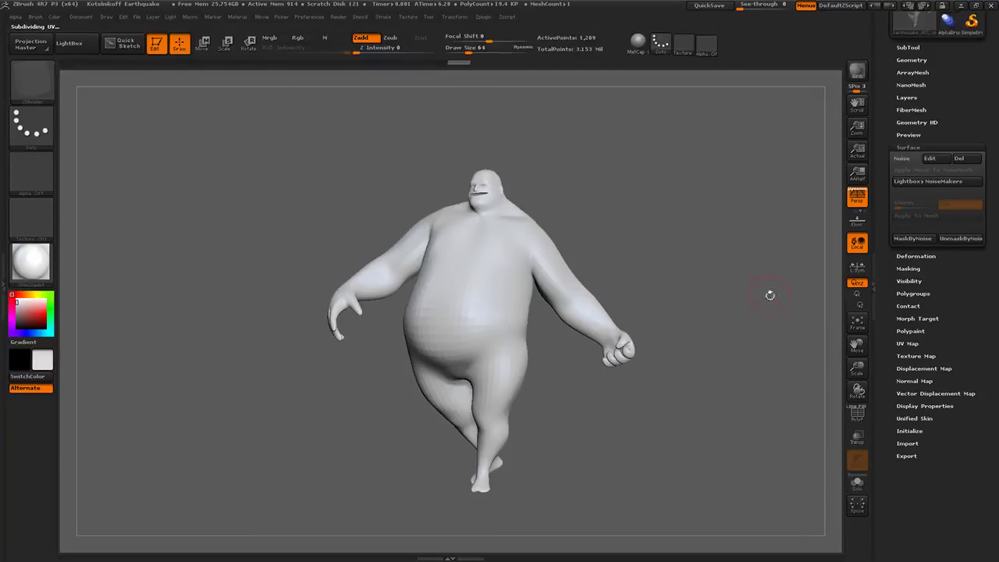
click(908, 160)
drag(704, 296, 668, 313)
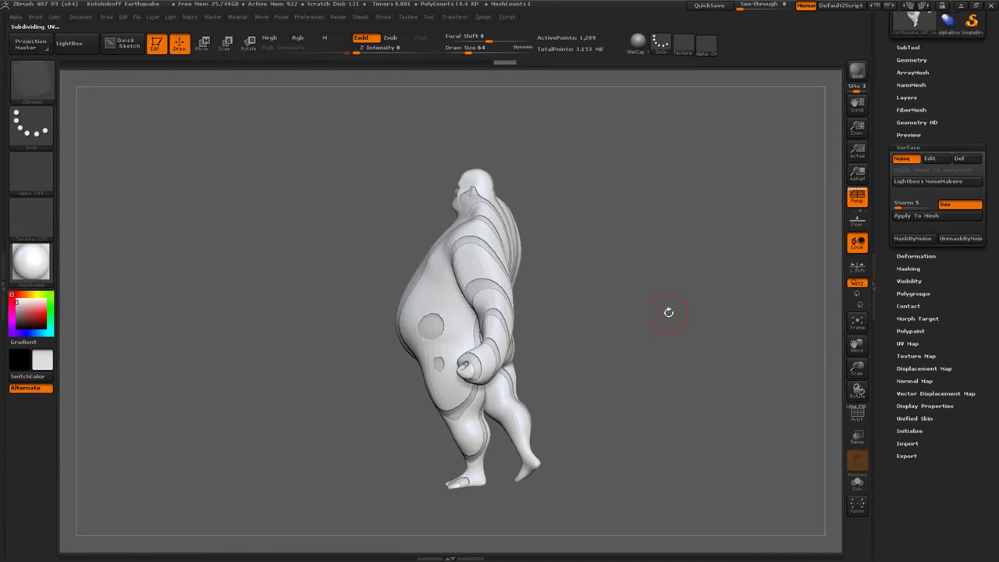
click(903, 99)
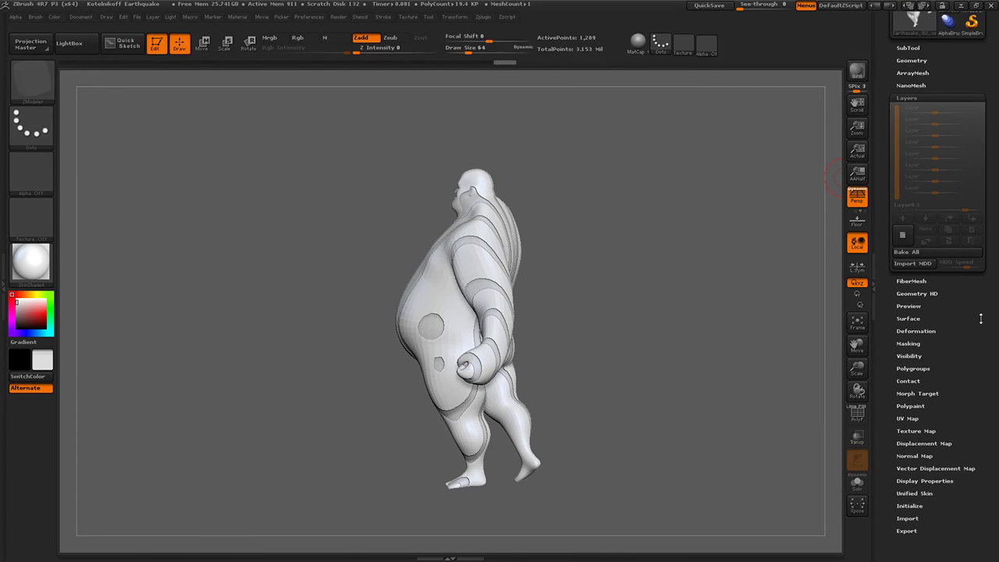
mouse_move(749, 316)
mouse_down()
mouse_move(708, 312)
mouse_move(722, 319)
mouse_up()
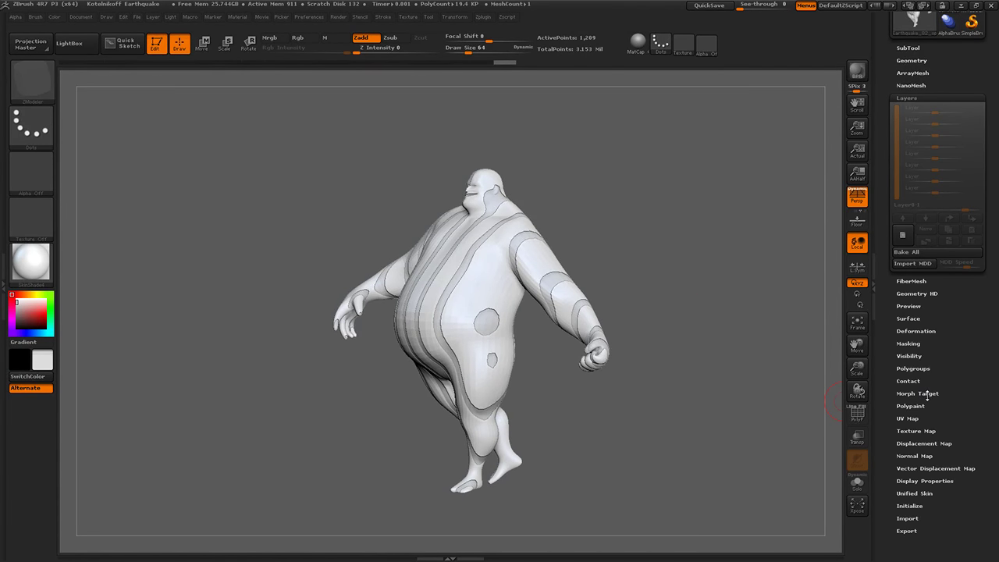
Try the surface noise with a strength of 0 and red as its noise colour.
click(910, 318)
click(935, 162)
drag(896, 238, 906, 244)
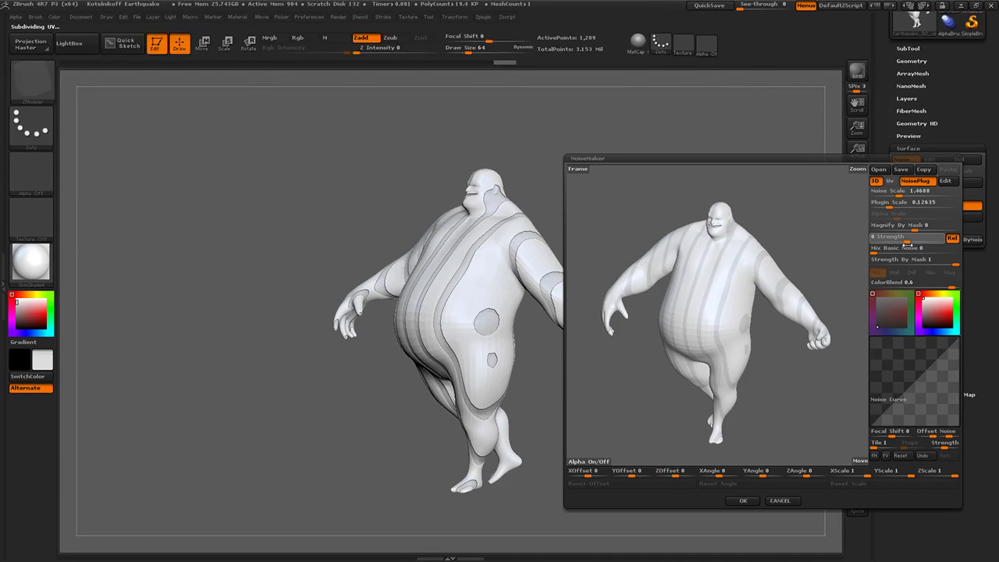
mouse_move(929, 295)
mouse_down()
mouse_move(918, 301)
mouse_move(919, 291)
mouse_up()
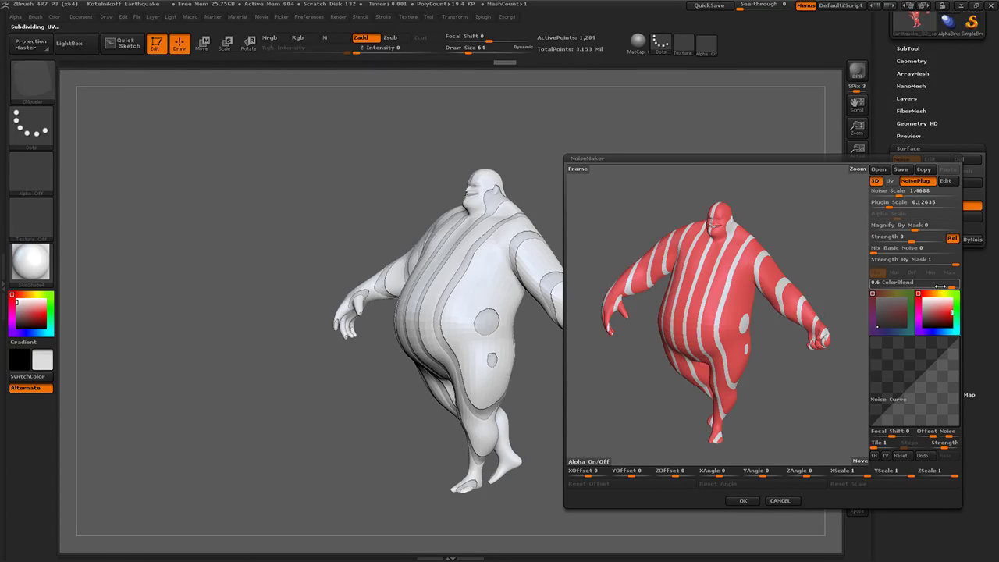
Try a ColorBlend of 0 with a small positive noise strength, and cancel the noise edits.
drag(941, 286, 910, 287)
drag(915, 238, 931, 236)
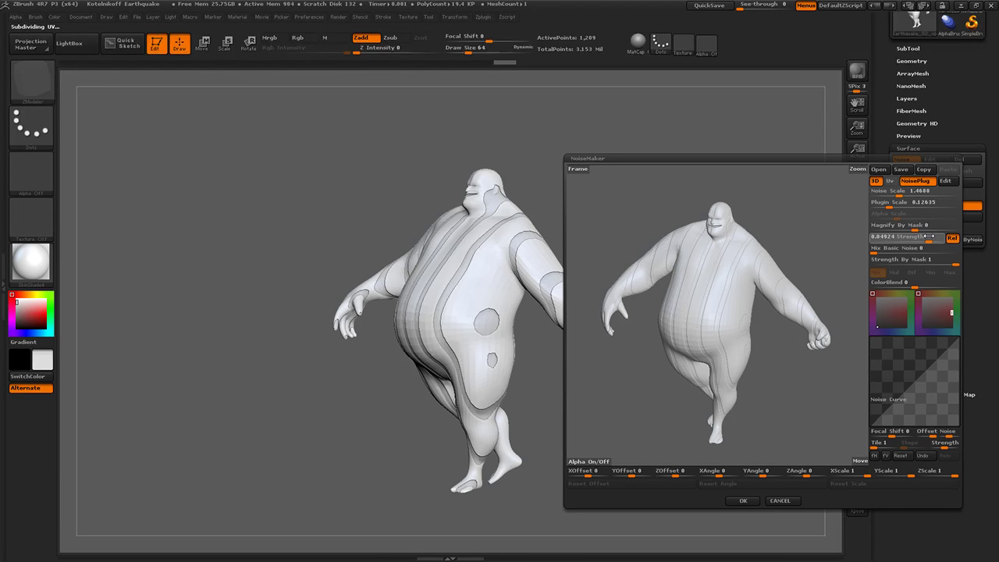
drag(930, 237, 931, 237)
click(780, 500)
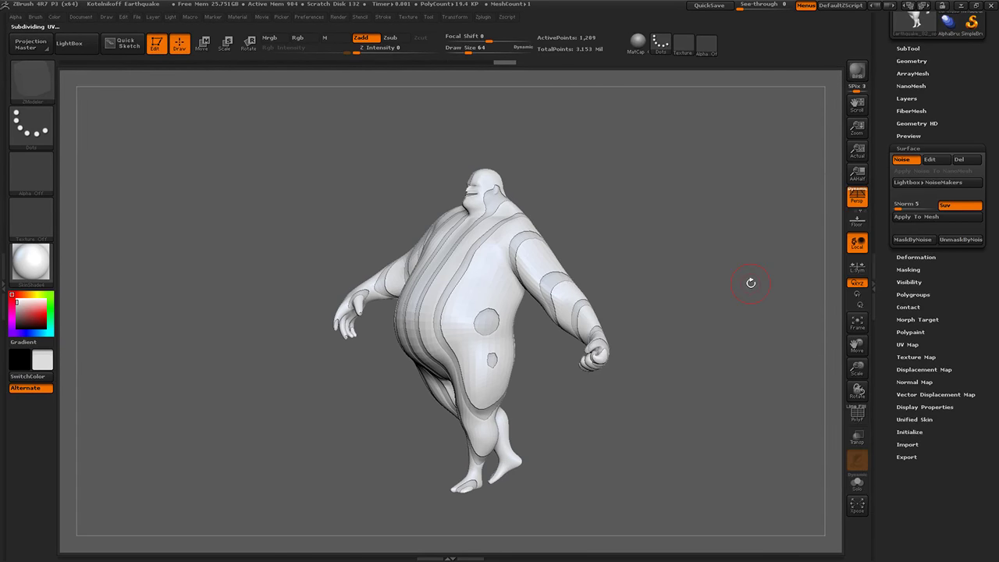
drag(739, 225, 761, 310)
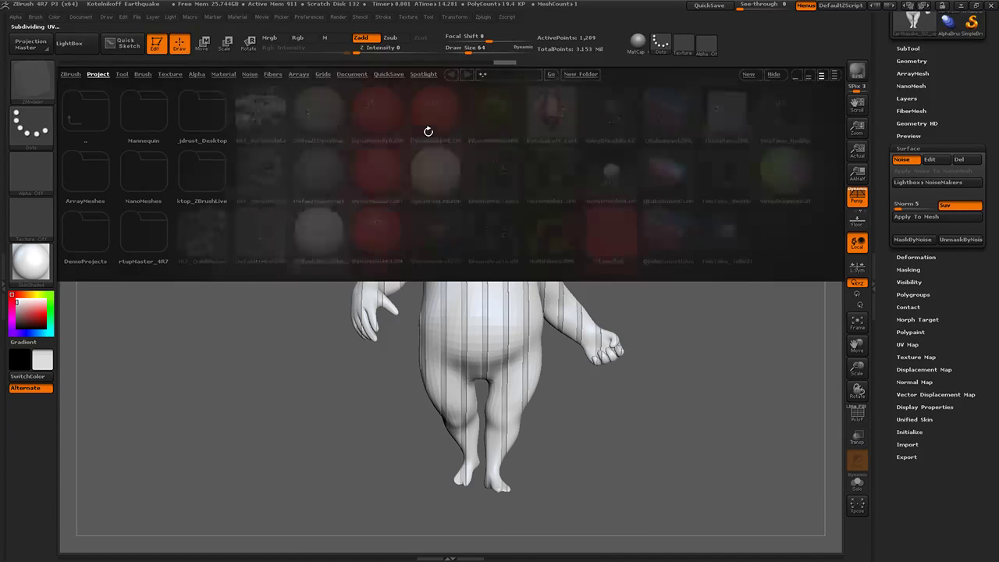
Apply a noise preset from the LightBox noise library to the body and run a best-preview render.
click(250, 75)
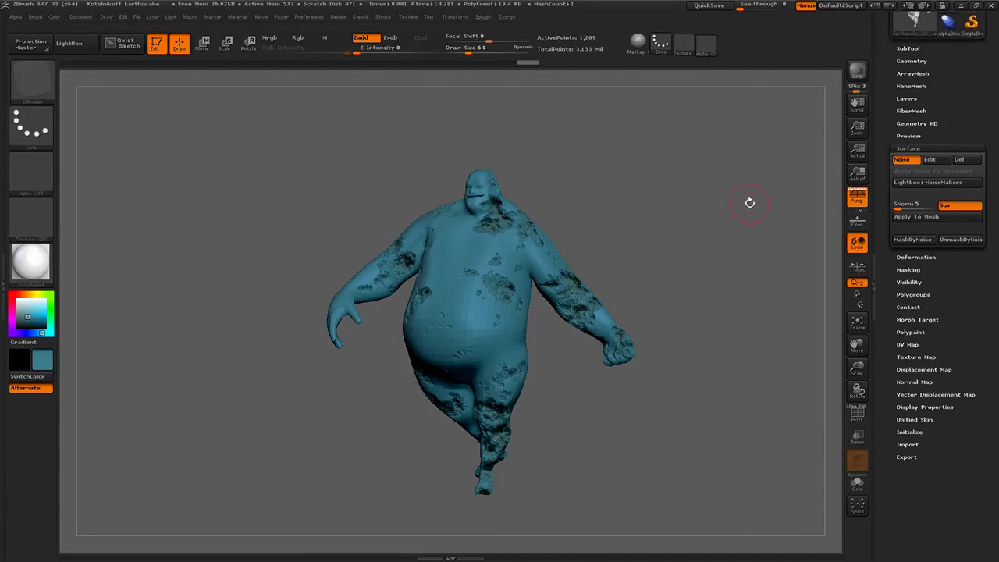
click(856, 73)
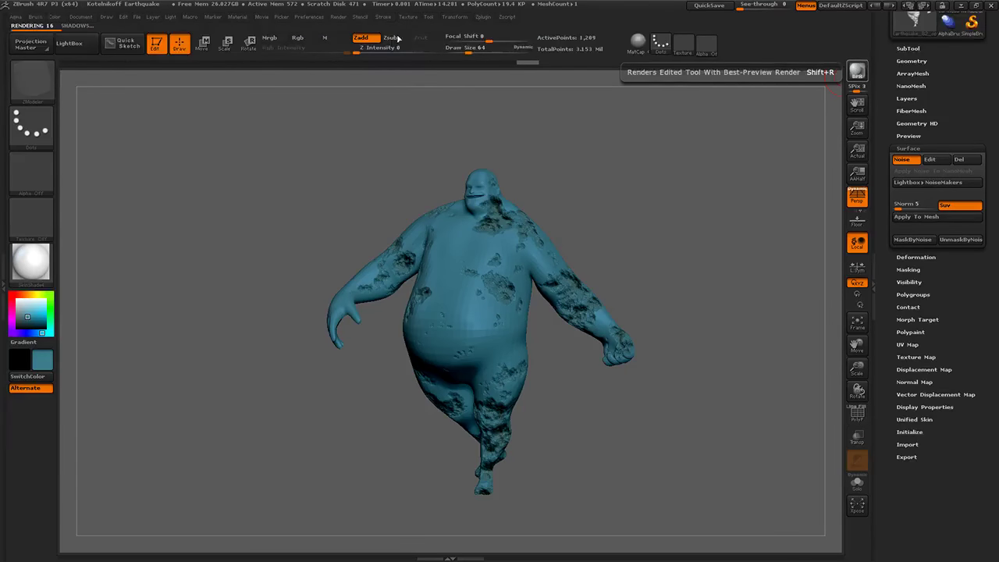
Turn on Draw NoiseMaker3D, Sss and WaxPreview in the render properties and render the noisy body with best-preview.
click(338, 16)
click(309, 16)
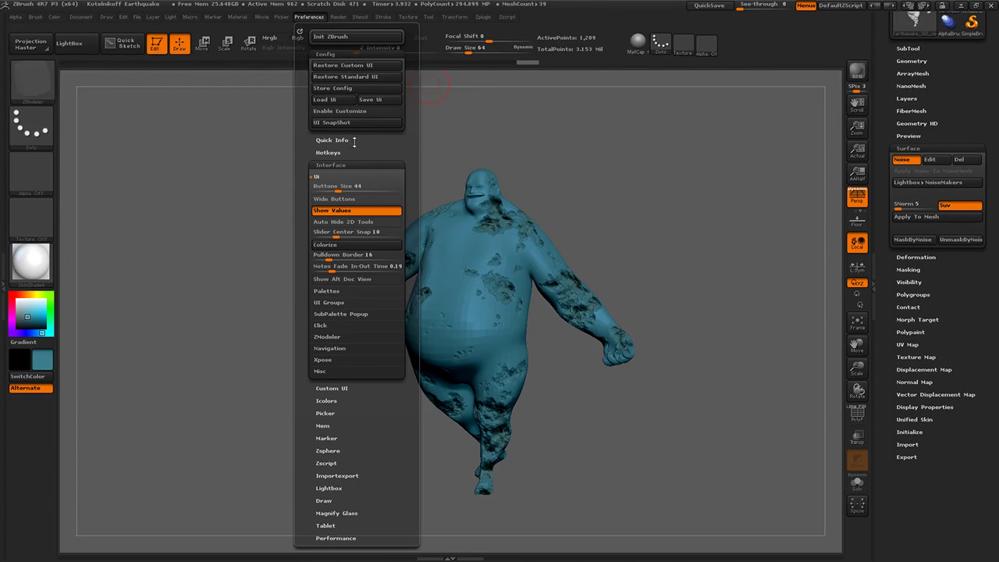
click(344, 165)
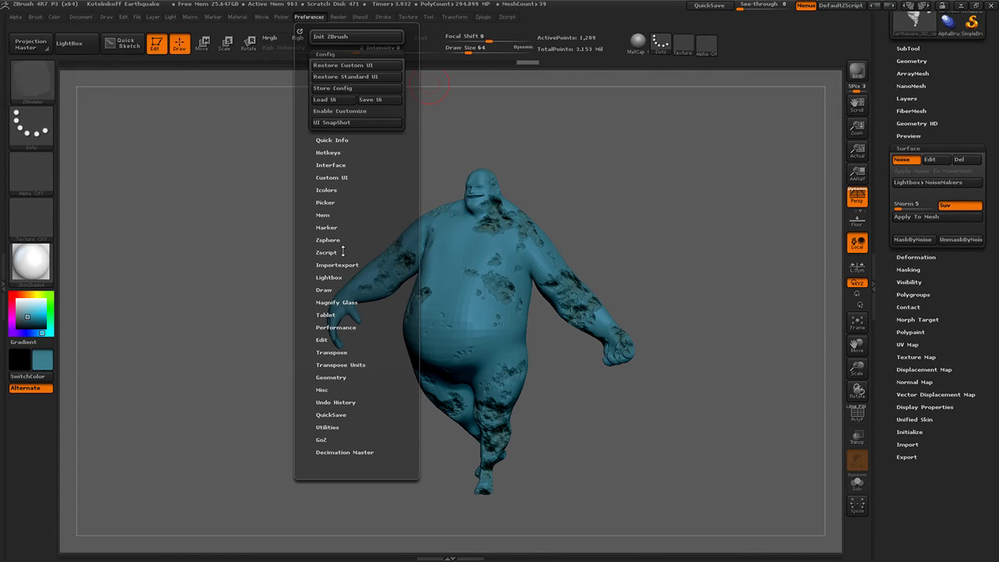
click(338, 16)
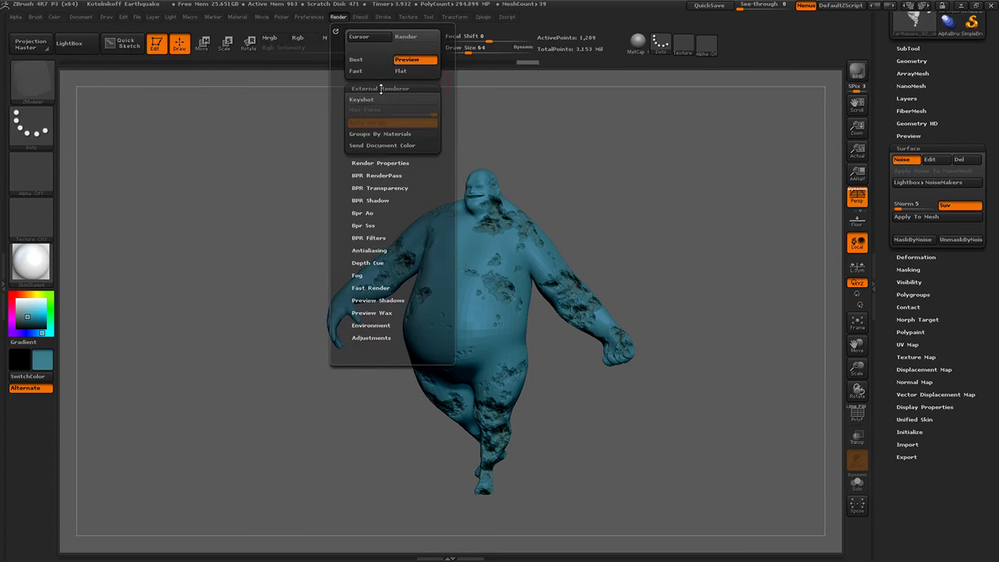
click(380, 76)
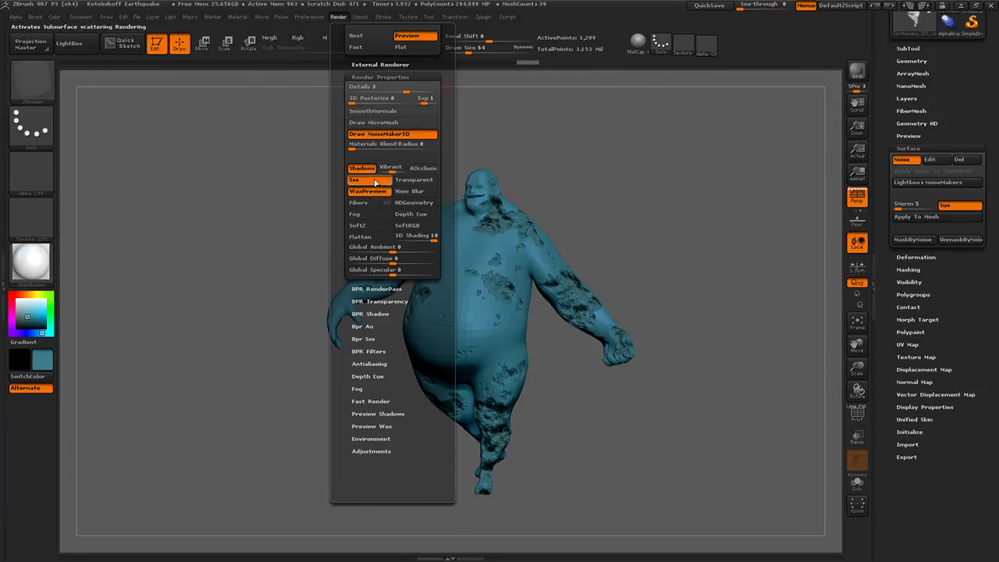
click(862, 77)
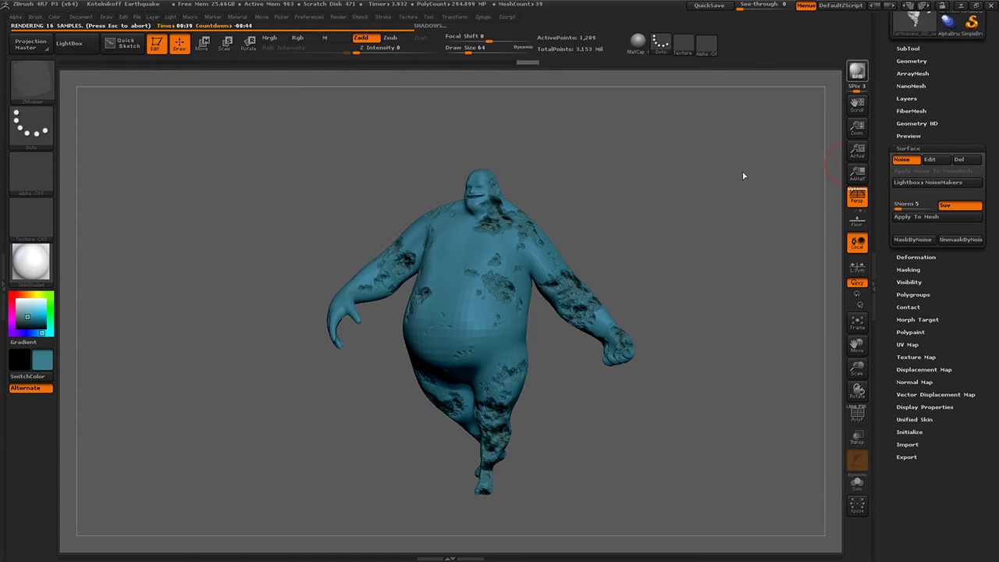
drag(593, 135, 665, 228)
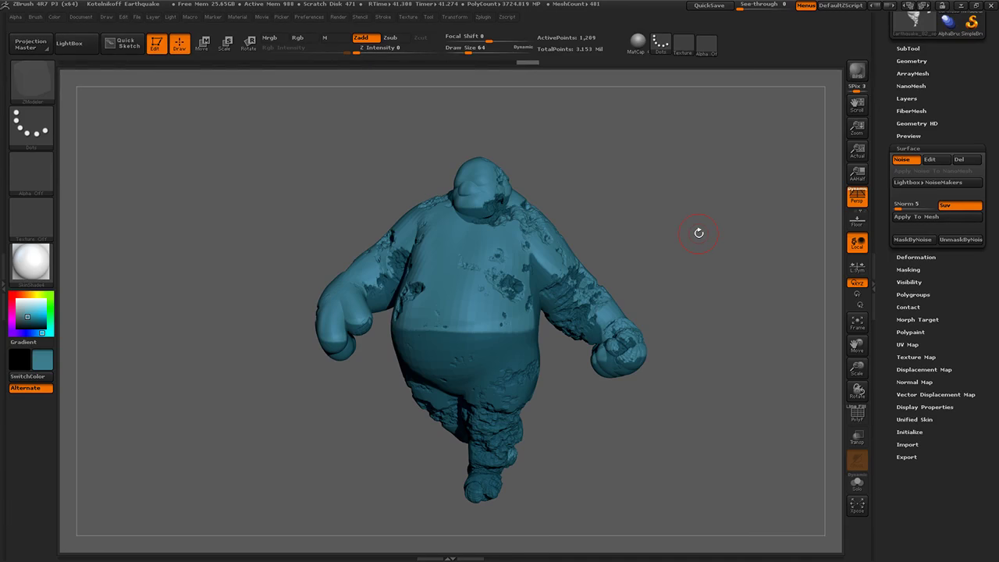
Turn off Sss and WaxPreview in the render properties and toggle Draw NoiseMaker3D to demonstrate the option.
drag(715, 227, 705, 232)
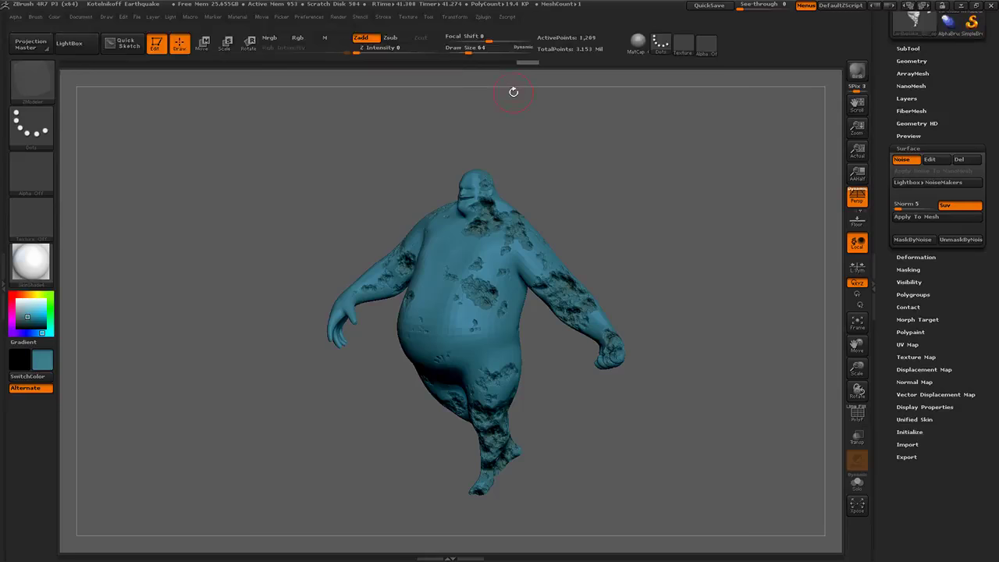
click(339, 16)
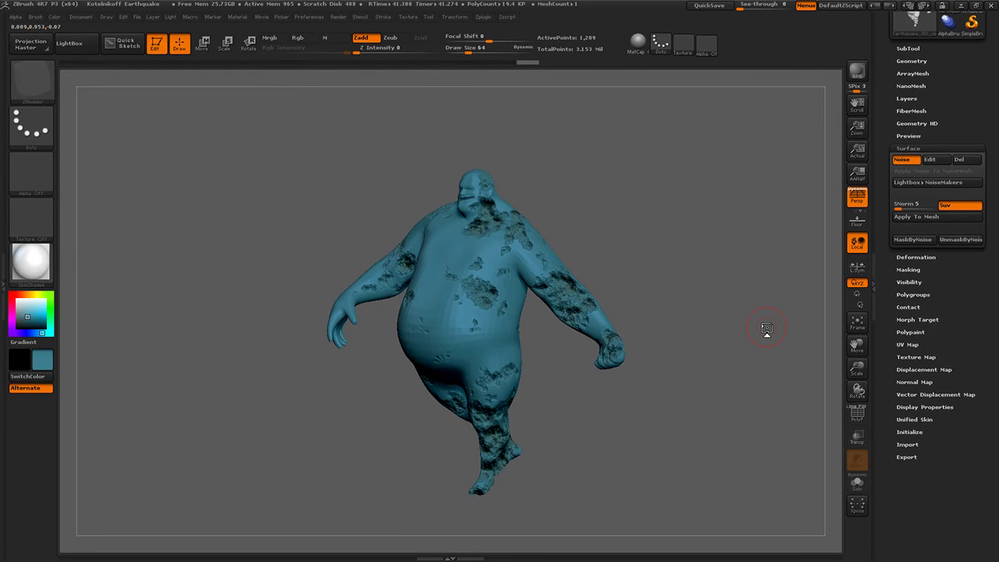
drag(767, 329, 757, 281)
click(338, 16)
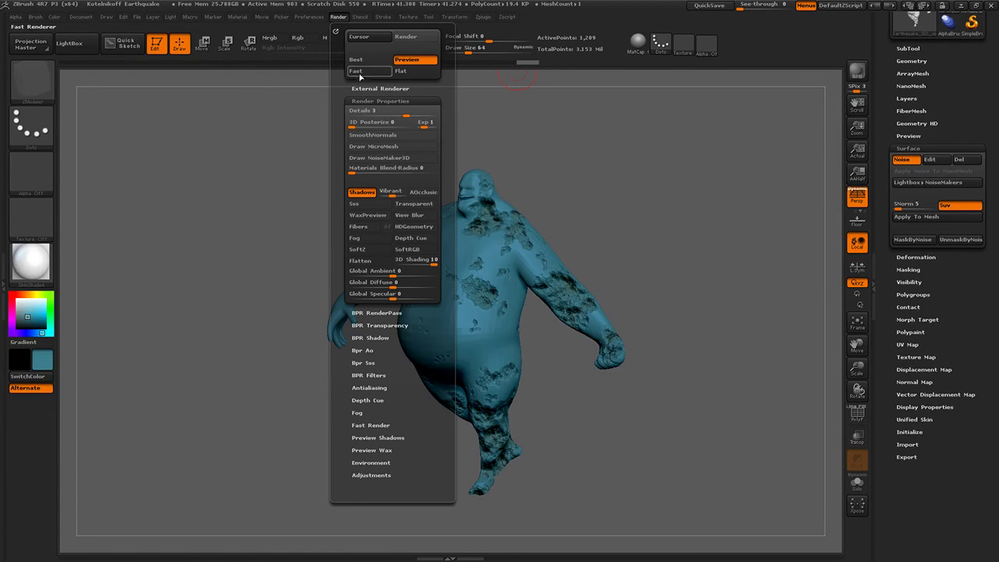
click(391, 157)
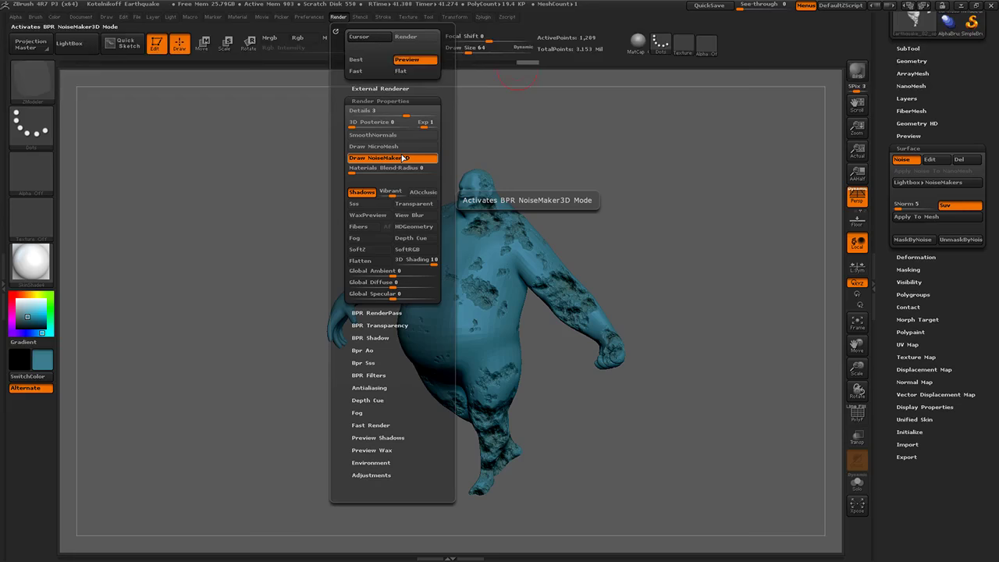
click(406, 158)
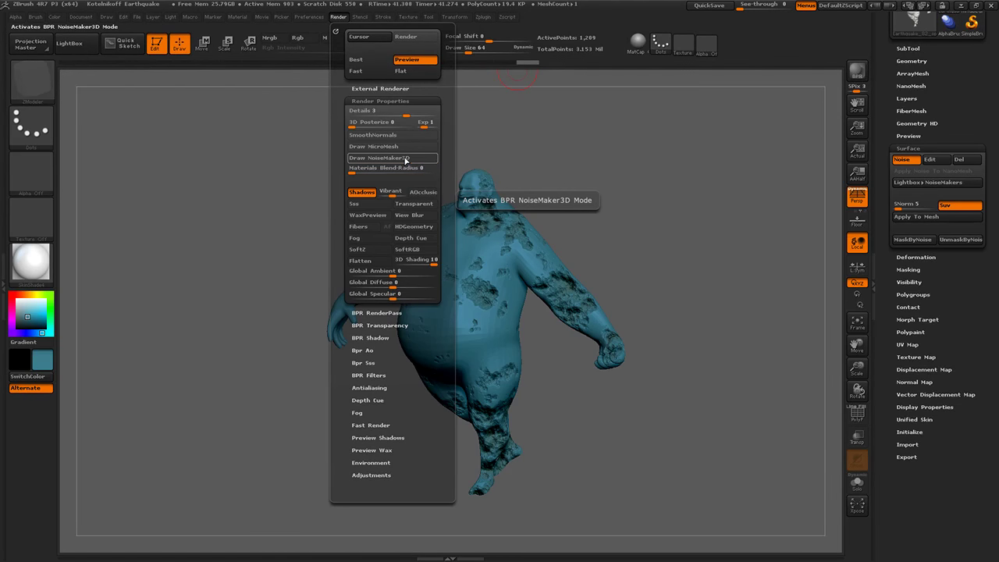
click(405, 158)
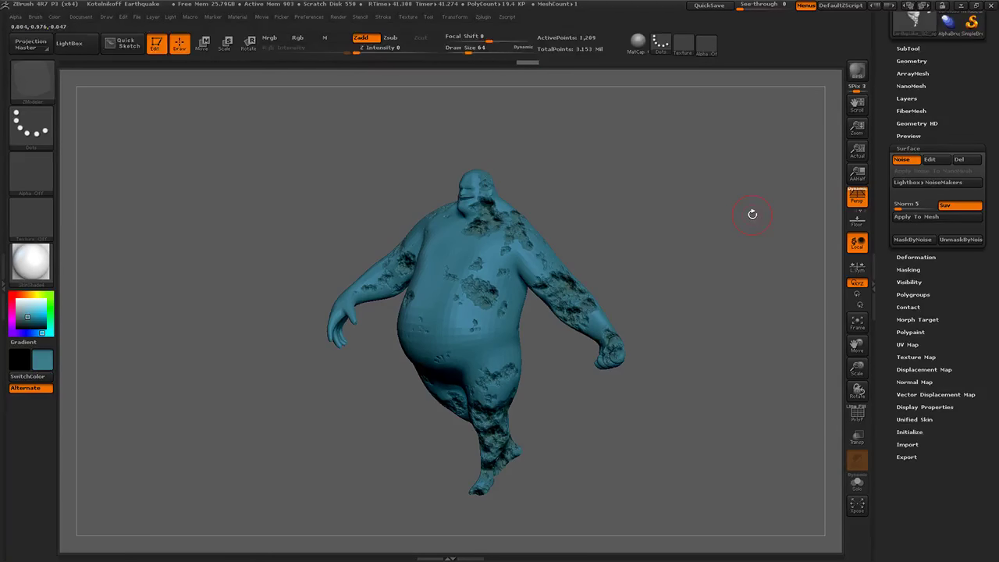
Lower the Offset of the body's surface noise in the noise editor, accept it and inspect the remaining patches.
click(929, 159)
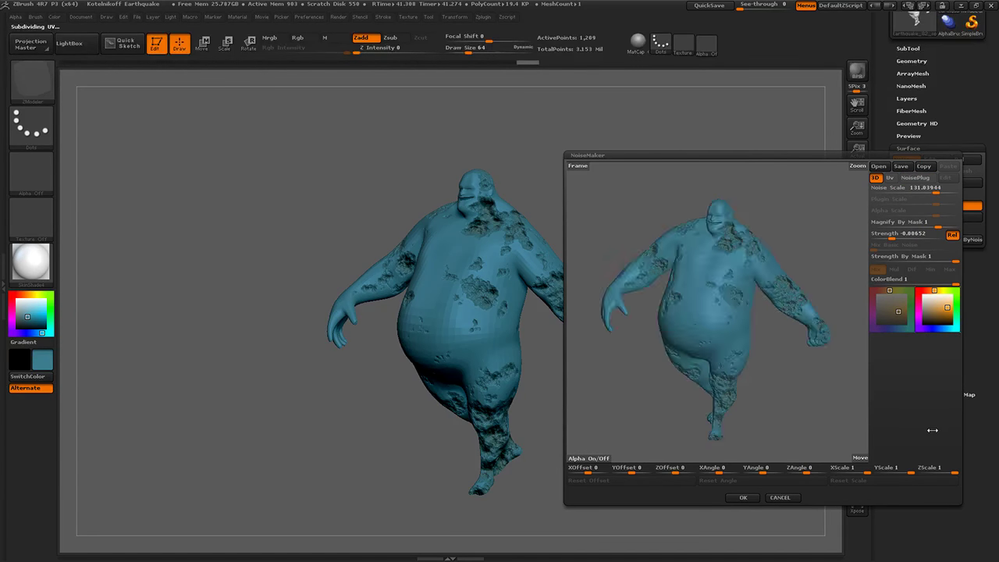
click(743, 497)
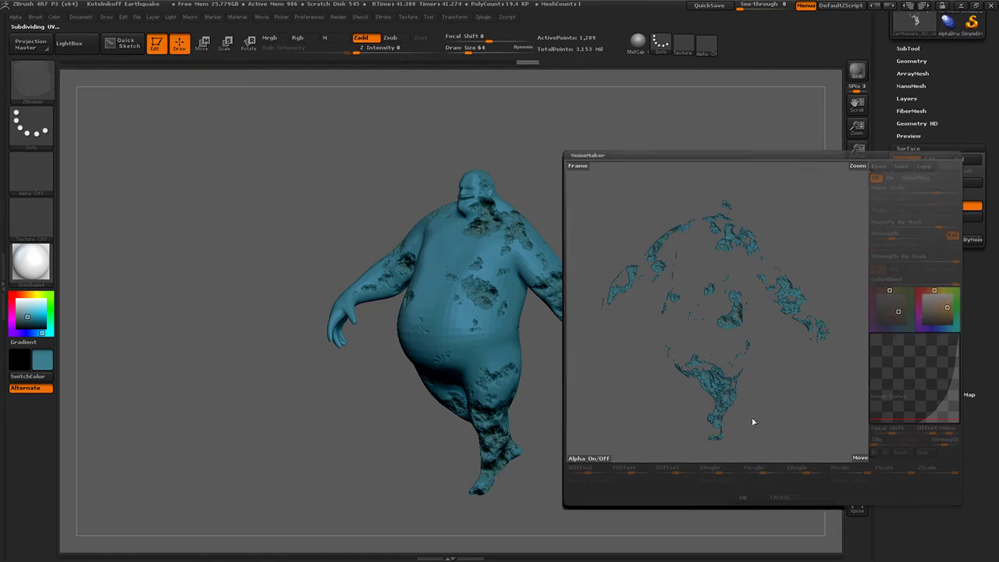
mouse_move(703, 463)
mouse_down()
mouse_move(582, 462)
mouse_move(708, 455)
mouse_up()
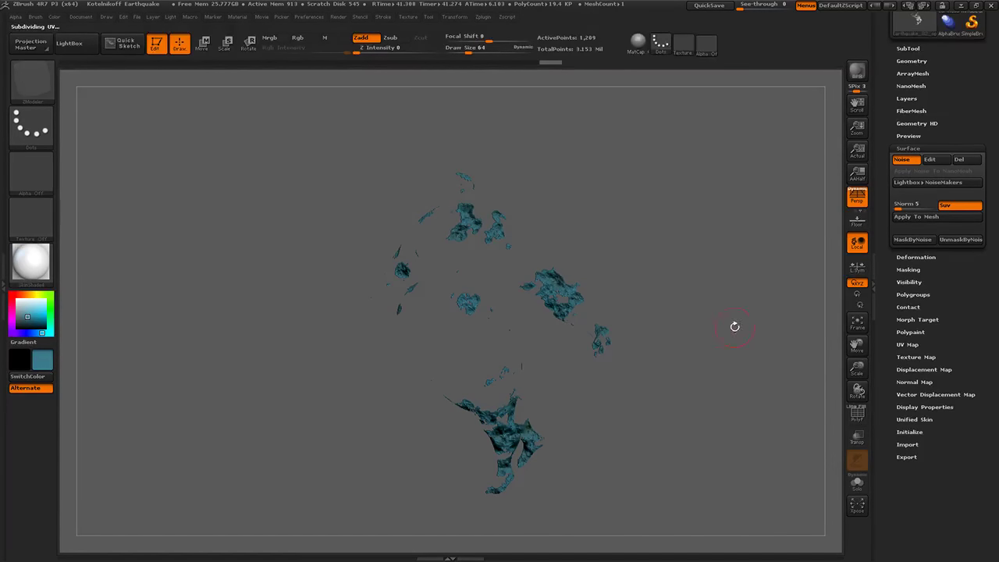
drag(734, 326, 756, 316)
drag(786, 167, 742, 217)
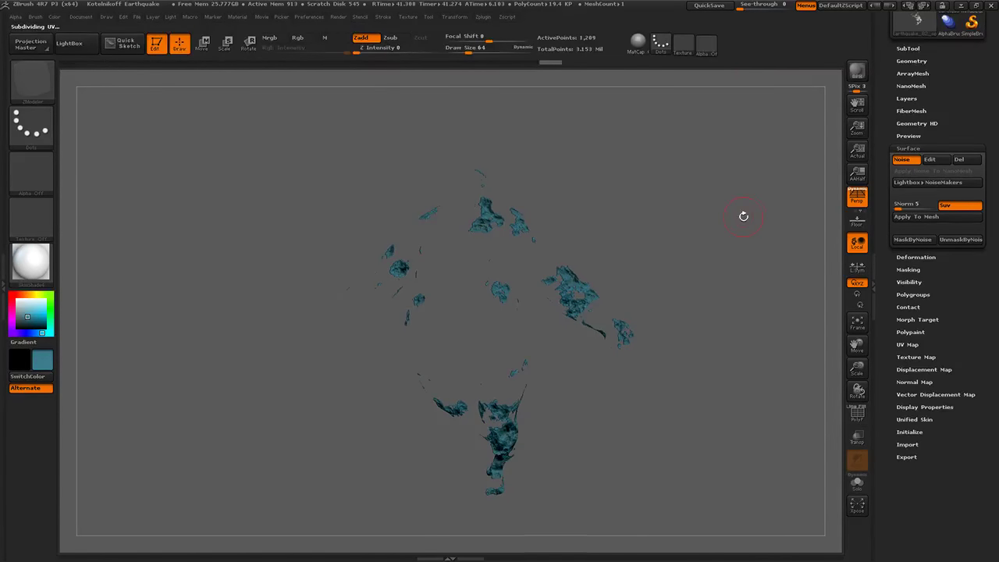
Open the DefaultSphere project and load the EarthQuake character tool.
scroll(897, 117, up, 3)
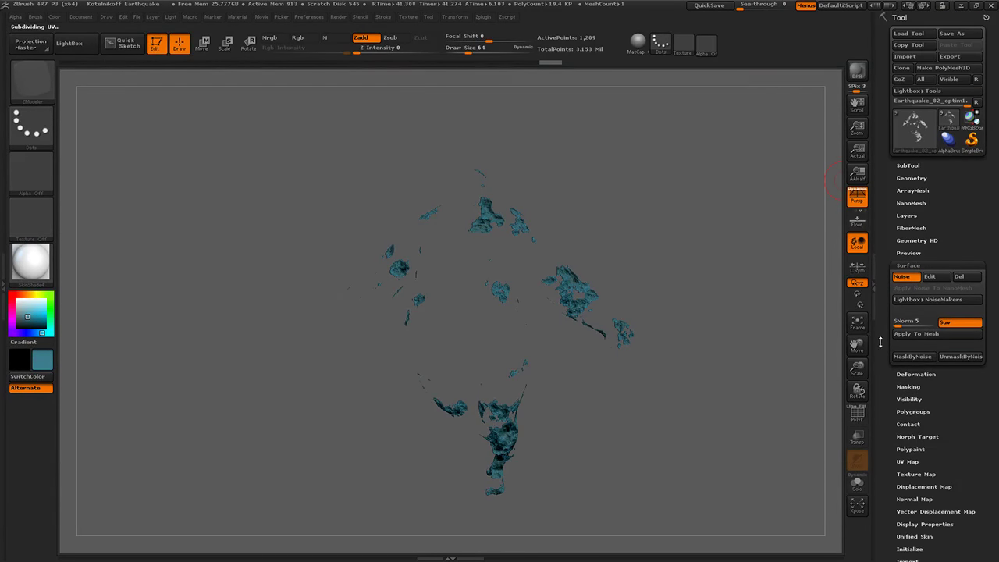
click(904, 166)
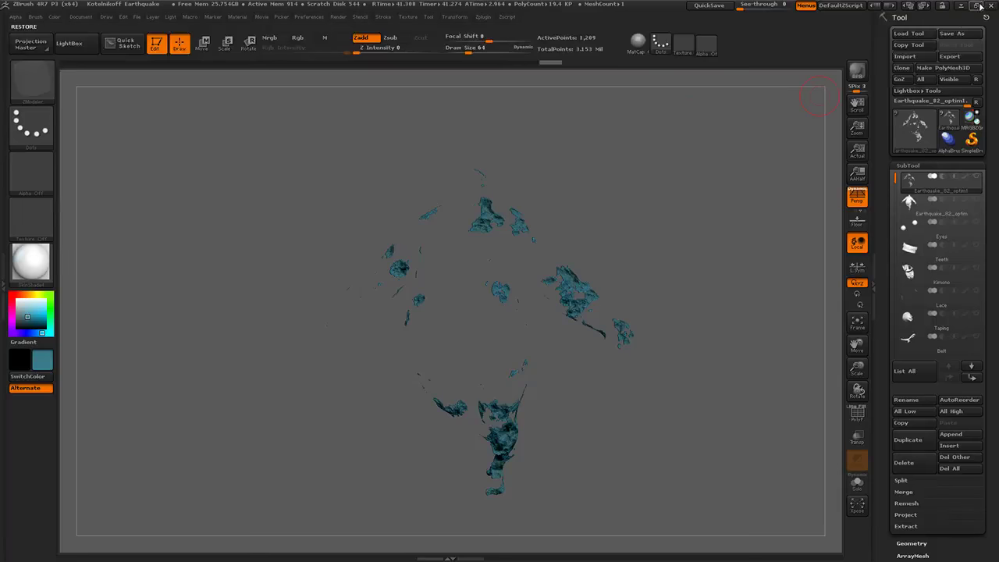
key(comma)
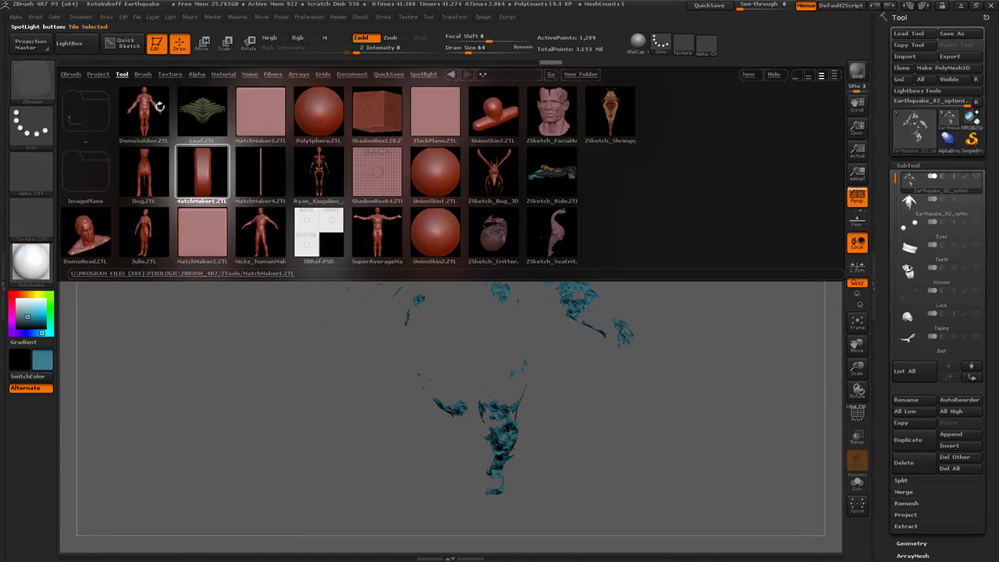
click(97, 74)
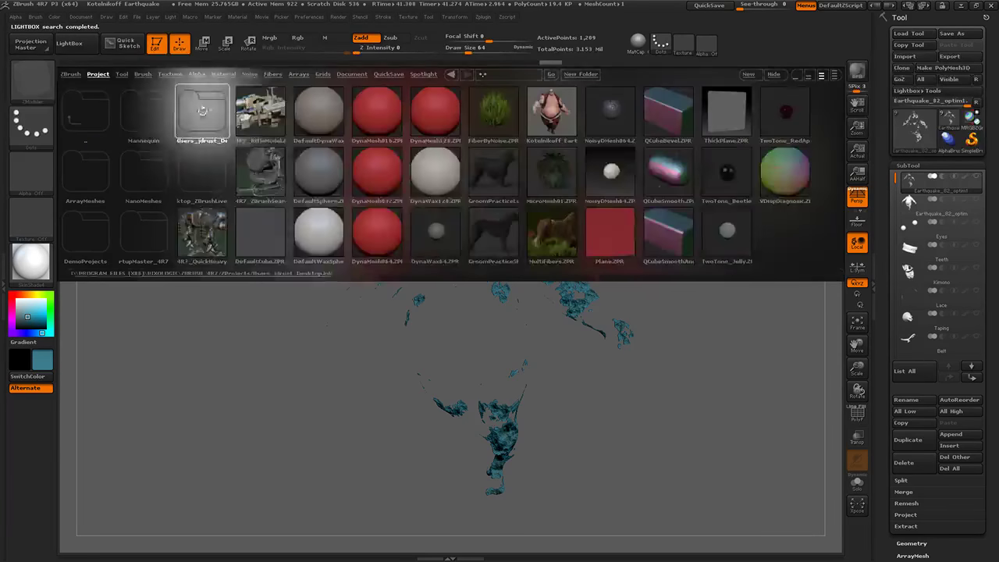
double_click(312, 171)
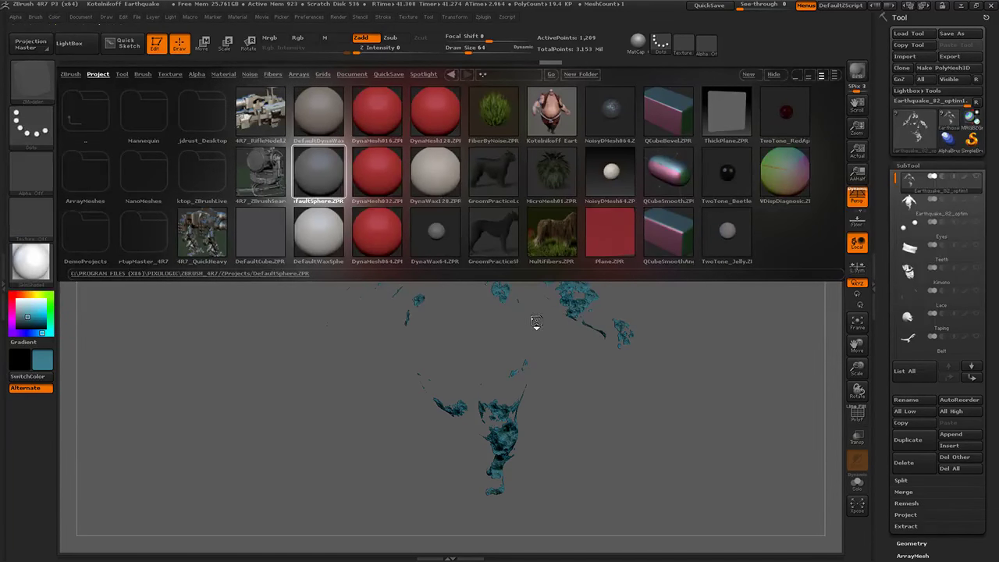
click(906, 33)
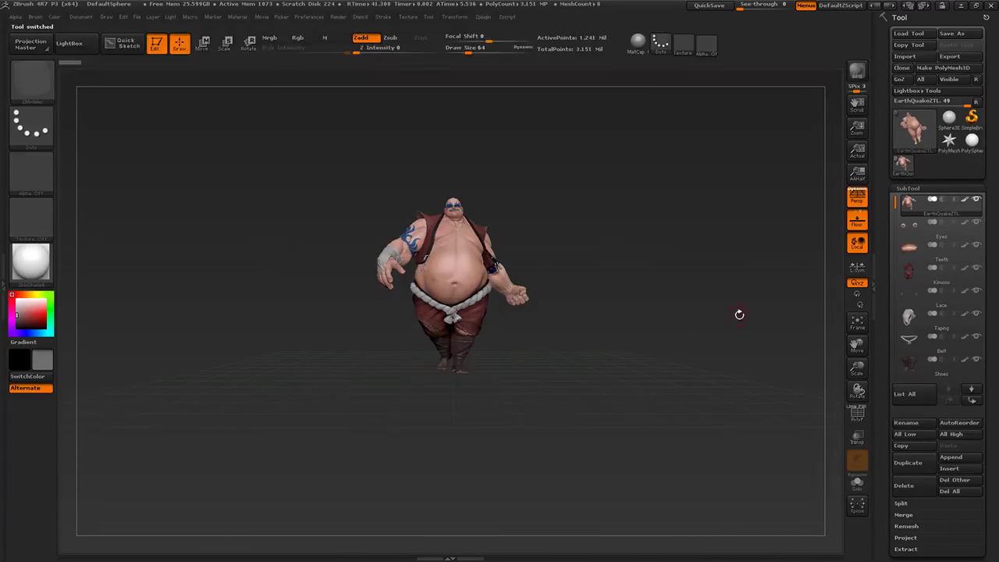
Show only the EarthQuake body subtool, frame it and turn off its polypaint.
key(f)
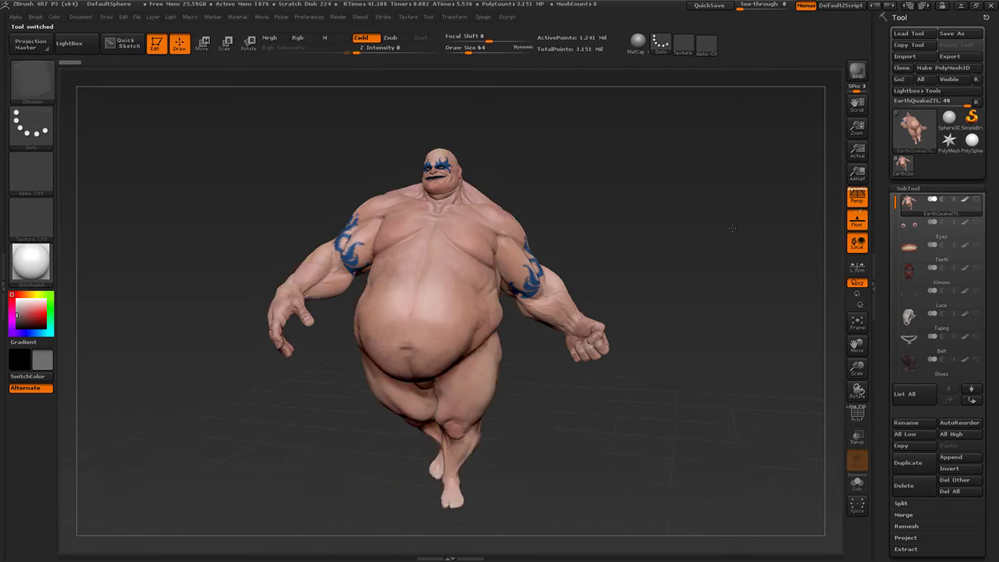
click(965, 199)
Apply the blue eroded-surface noise preset from the LightBox library to the EarthQuake body.
mouse_move(888, 414)
mouse_down()
mouse_move(896, 276)
mouse_move(894, 287)
mouse_up()
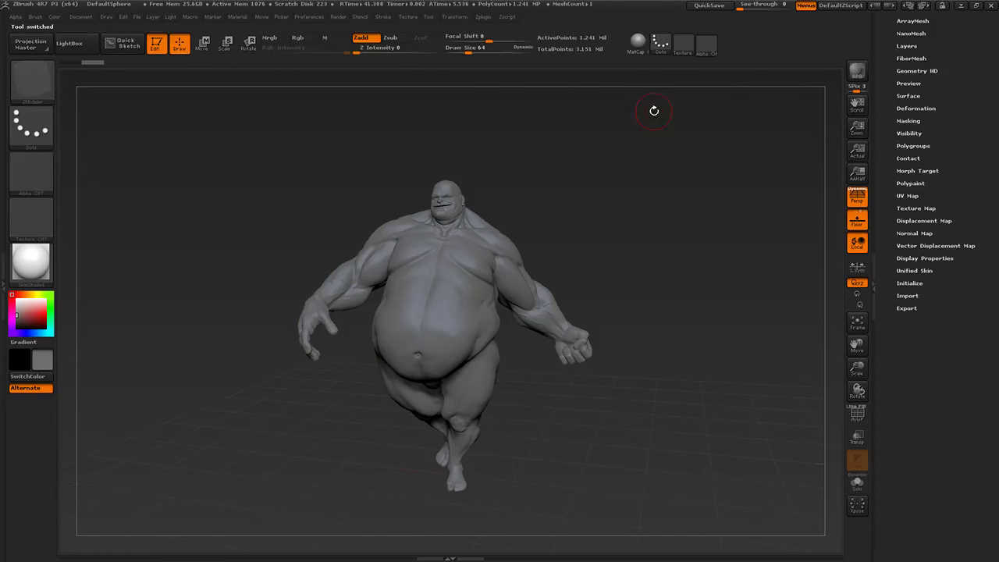
click(250, 74)
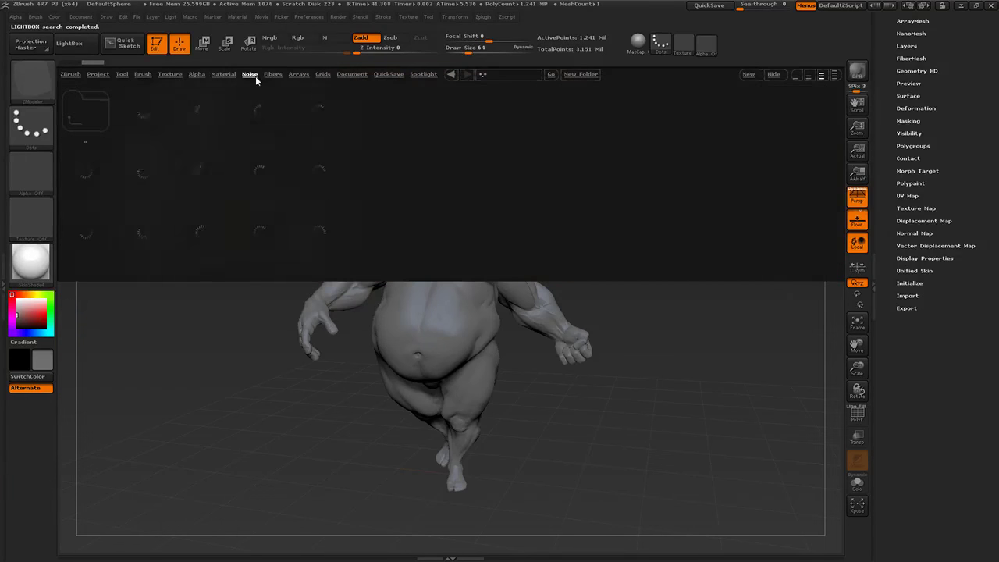
double_click(262, 112)
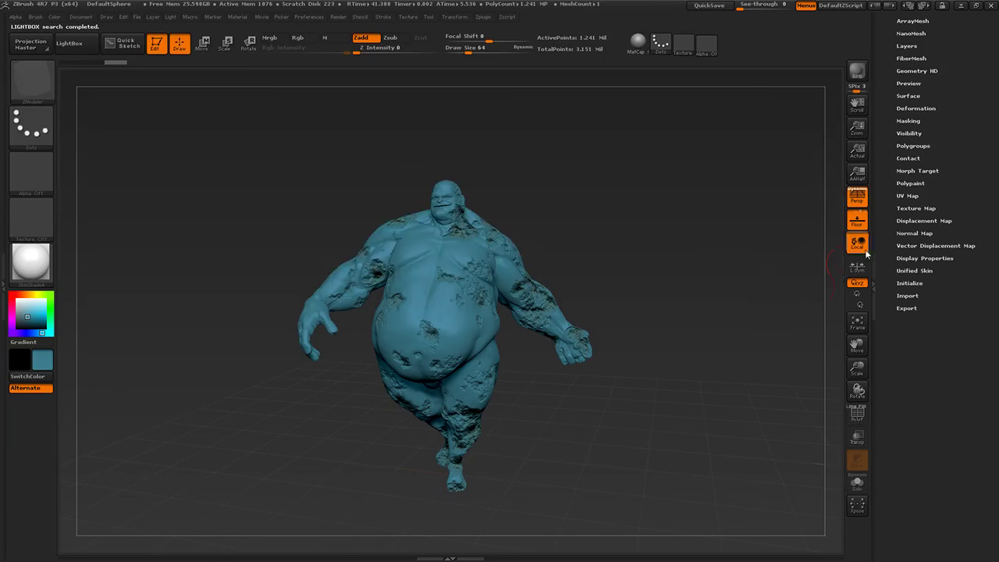
Give the EarthQuake body's surface noise a small negative Offset, accept it and run a best-preview render.
click(926, 96)
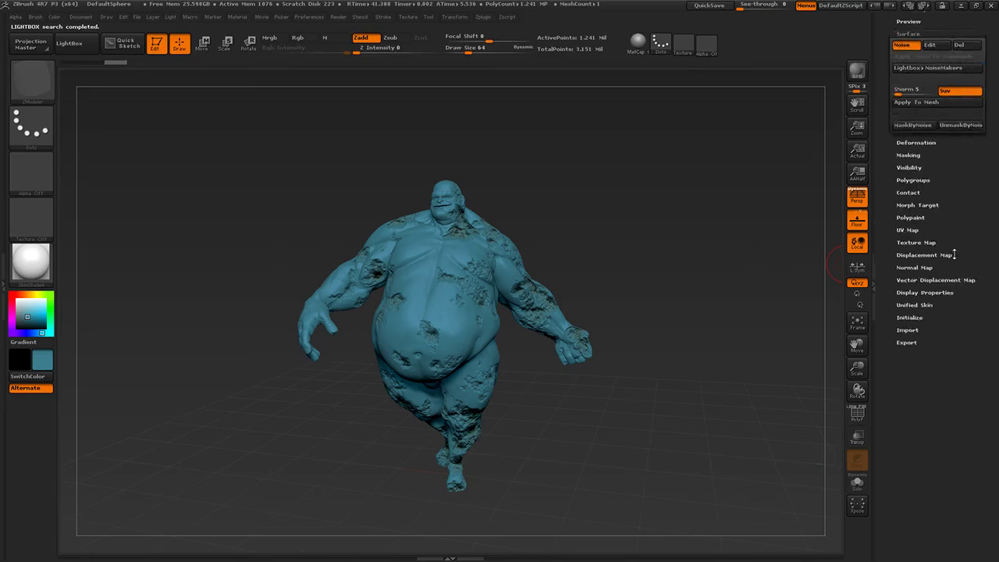
click(931, 146)
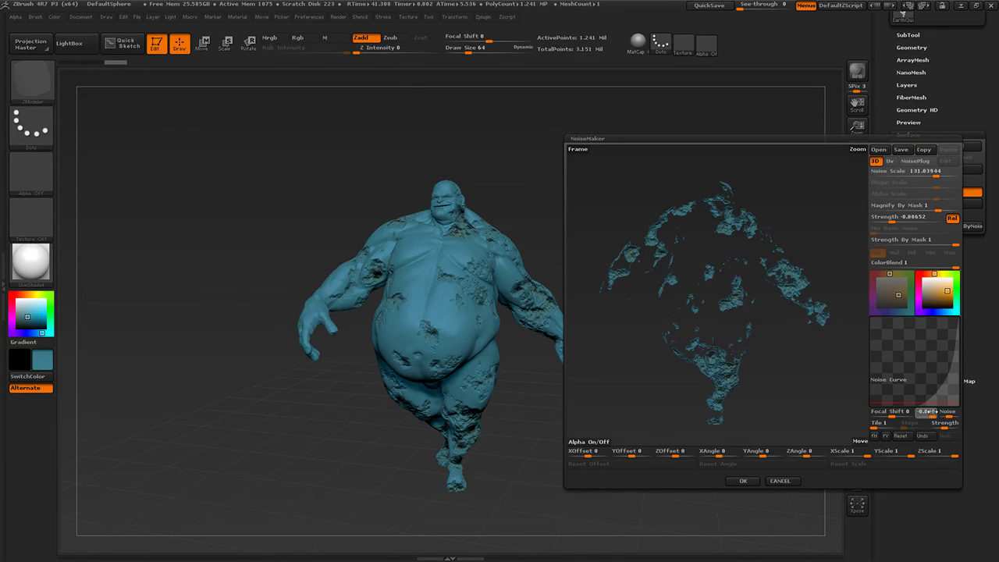
click(744, 481)
click(857, 70)
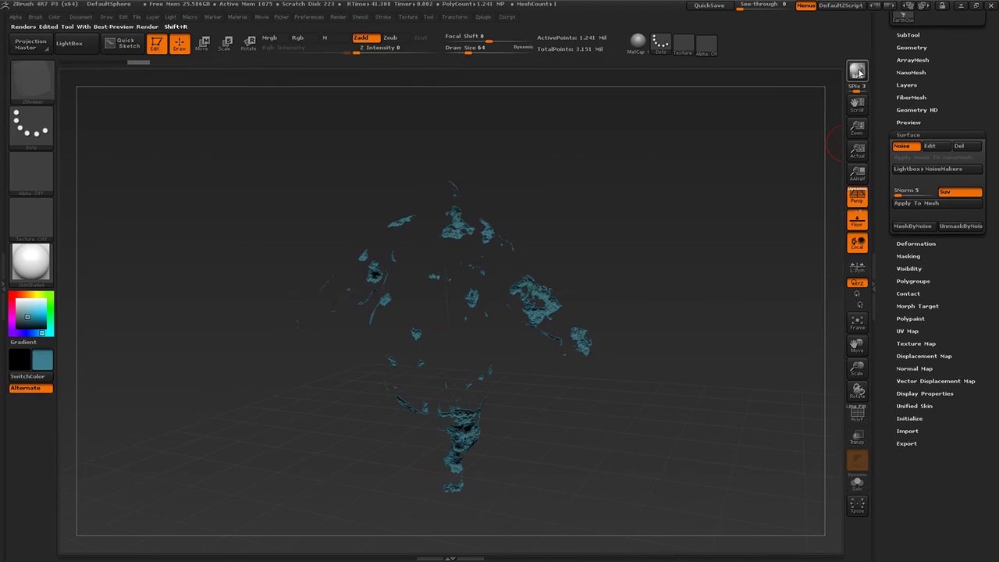
drag(574, 405, 574, 400)
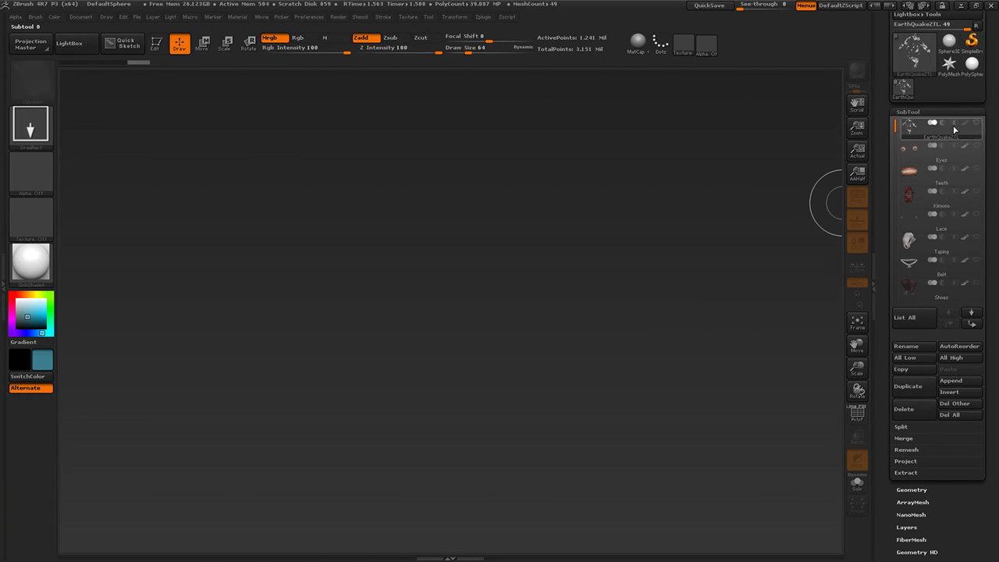
Open the ZBrushLive project in place of the EarthQuake character scene.
drag(965, 522, 937, 133)
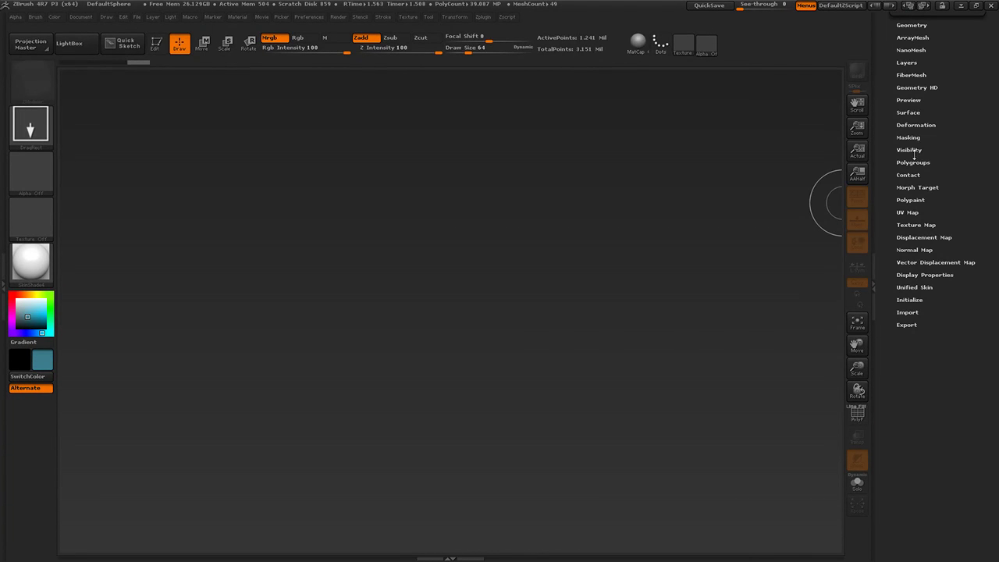
click(908, 112)
click(57, 17)
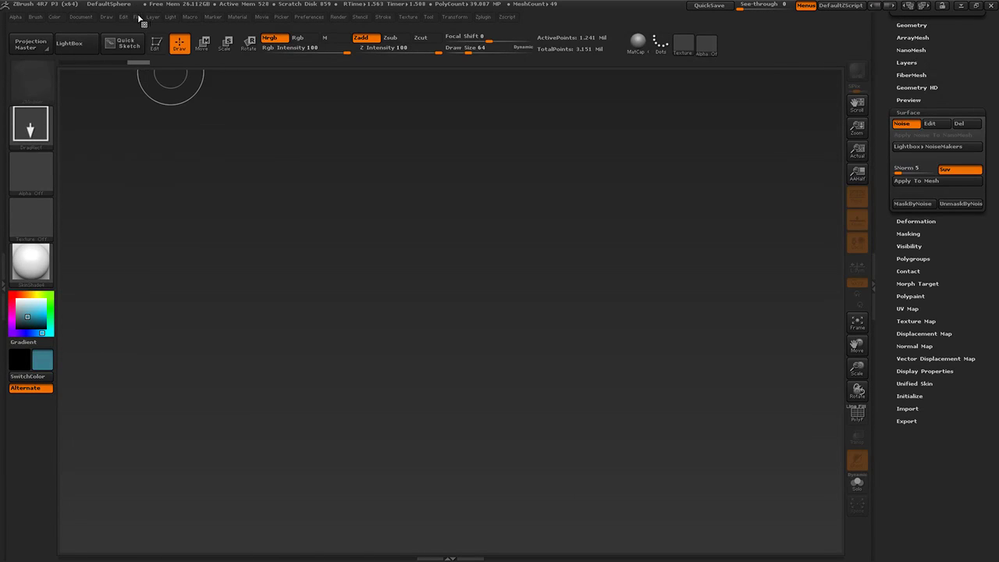
click(137, 16)
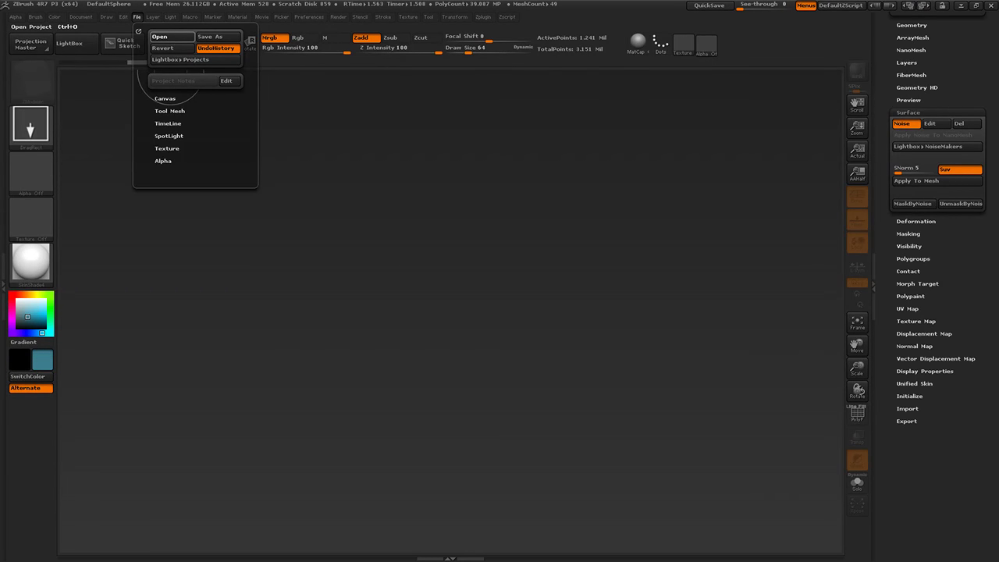
drag(593, 292, 714, 317)
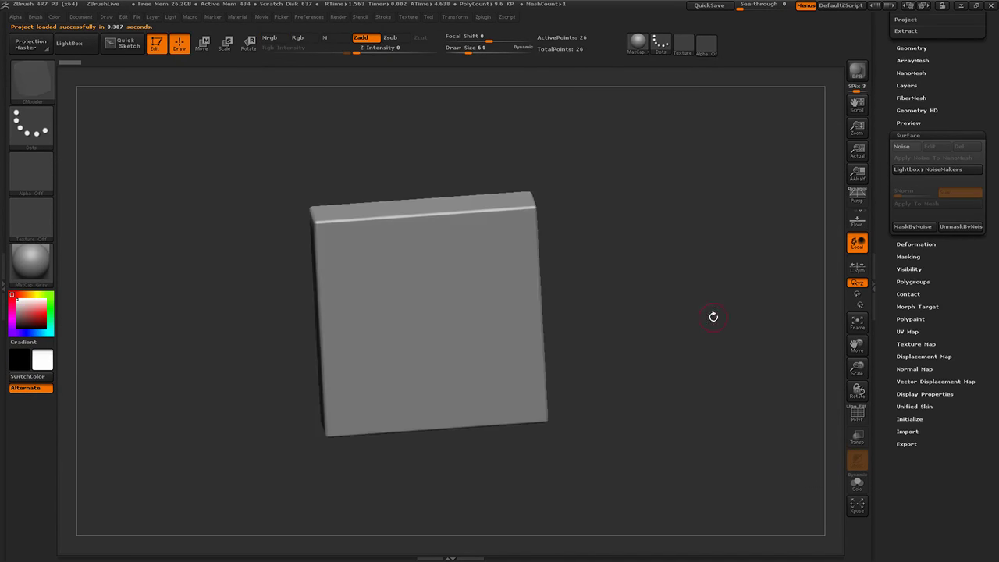
Switch to the CylinderPipe tool, expand its subtool list and face the pipe's open end with perspective turned off.
drag(941, 99, 921, 290)
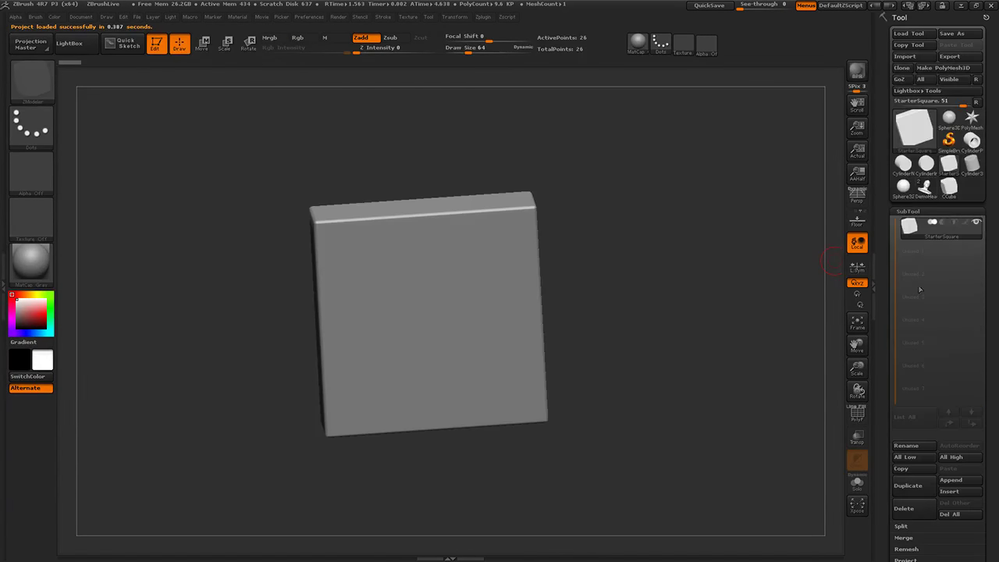
click(933, 209)
click(973, 146)
key(p)
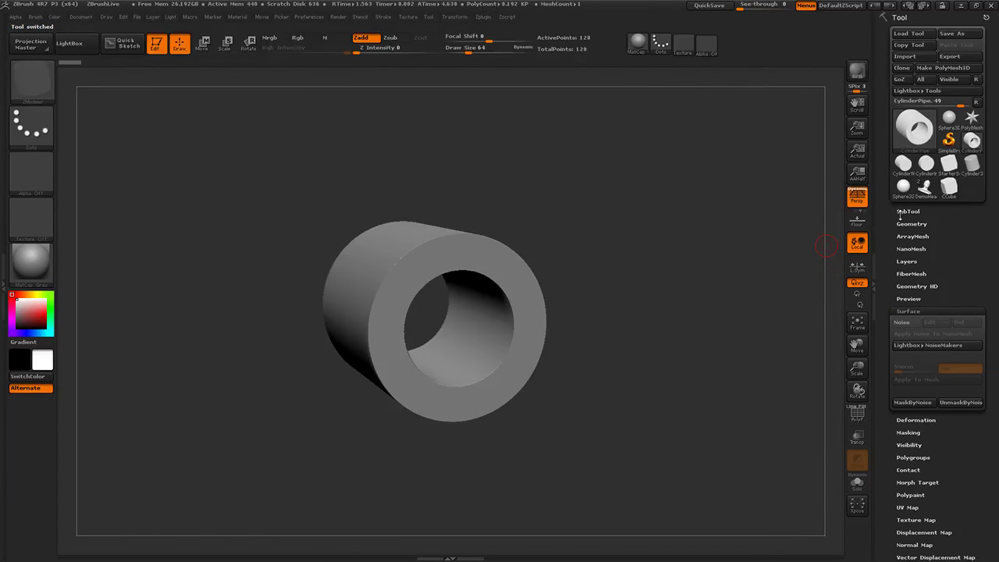
click(906, 210)
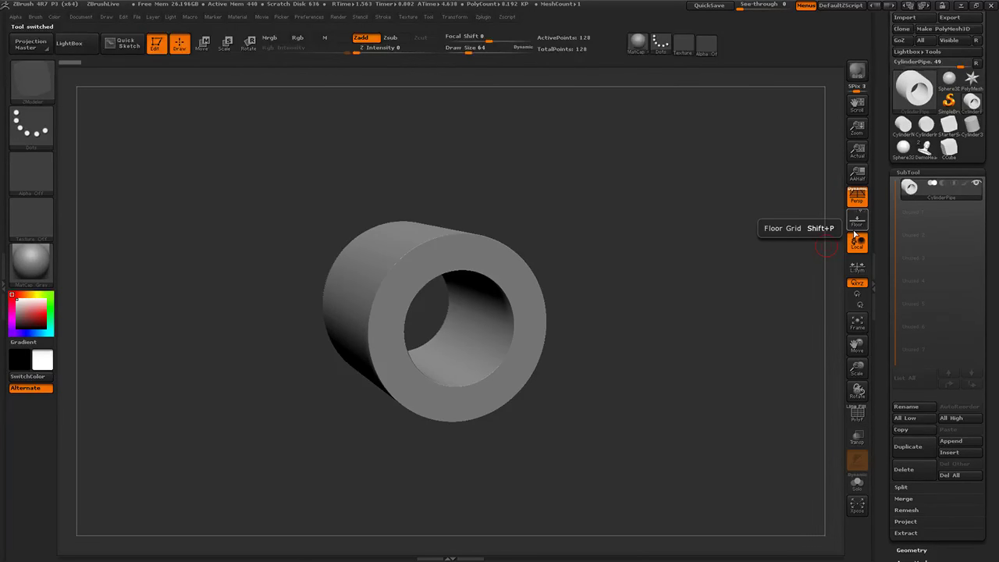
drag(741, 259, 698, 251)
key(p)
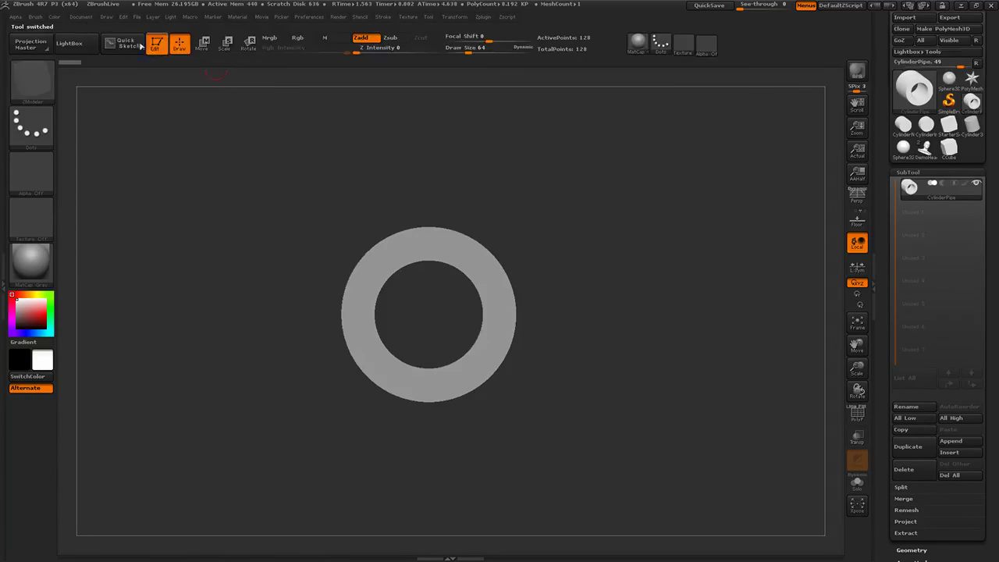
Create a new InsertMesh brush from the front view of the CylinderPipe mesh.
click(35, 17)
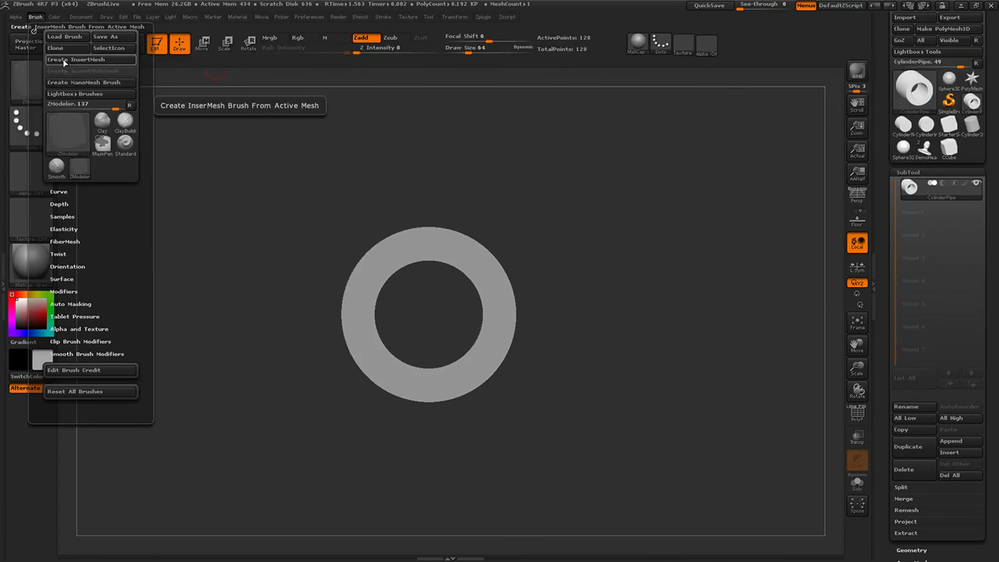
mouse_move(741, 290)
mouse_down()
mouse_move(705, 305)
mouse_move(743, 295)
mouse_up()
click(35, 18)
click(69, 52)
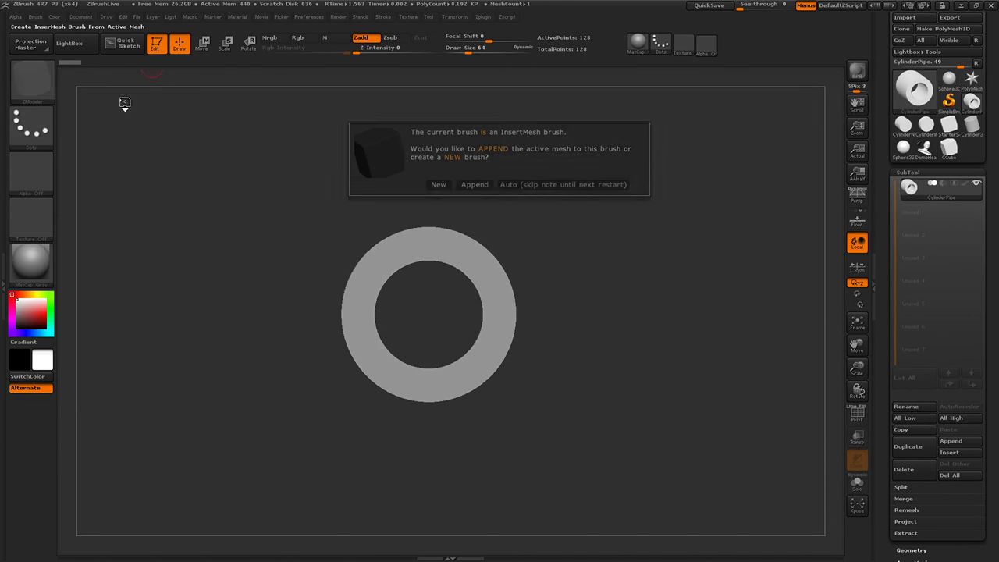
click(440, 184)
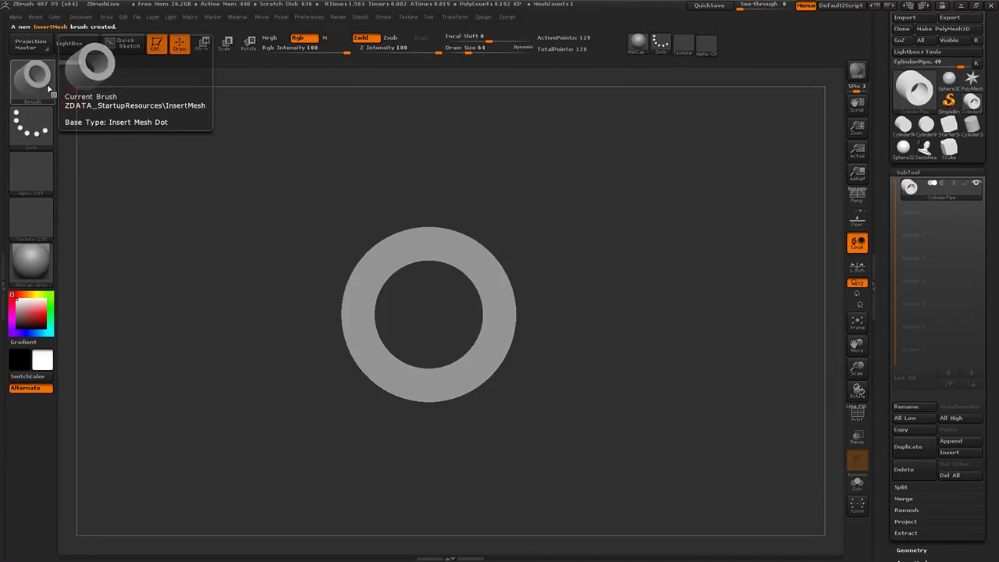
Test the new InsertMesh brush by inserting a pipe on the cylinder's outer side, and undo the test strokes.
drag(890, 445, 892, 323)
click(912, 428)
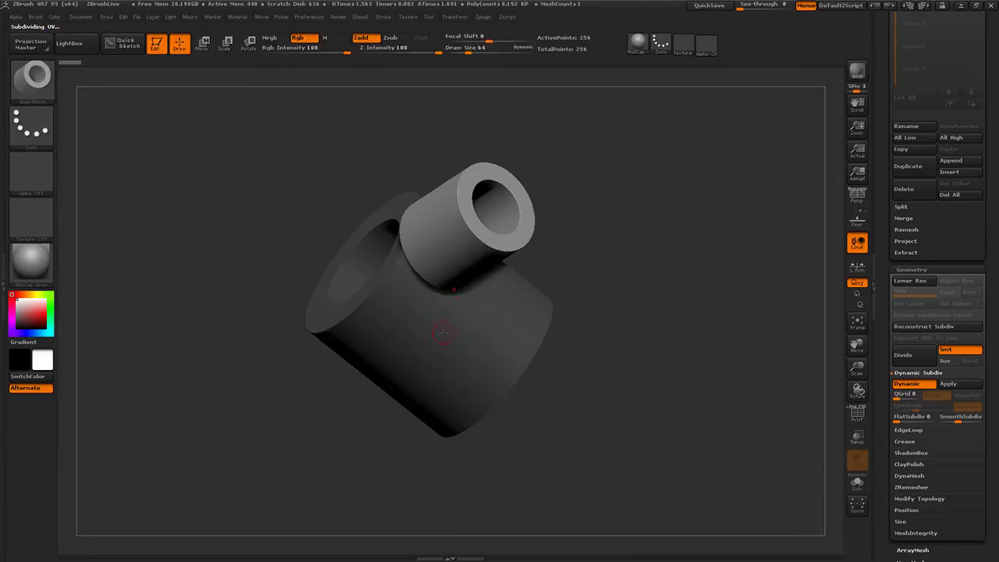
mouse_move(444, 334)
mouse_down()
mouse_move(651, 377)
mouse_move(204, 369)
mouse_up()
drag(257, 375, 291, 422)
drag(169, 300, 184, 332)
mouse_move(615, 548)
mouse_down()
mouse_move(736, 408)
mouse_move(713, 368)
mouse_move(728, 436)
mouse_move(740, 384)
mouse_up()
key(ctrl+z)
key(ctrl+z)
key(ctrl+z)
key(ctrl+z)
key(ctrl+z)
Append the CylinderInnerLoops and Sphere32 meshes as subtools of the CylinderPipe tool.
drag(884, 220, 885, 375)
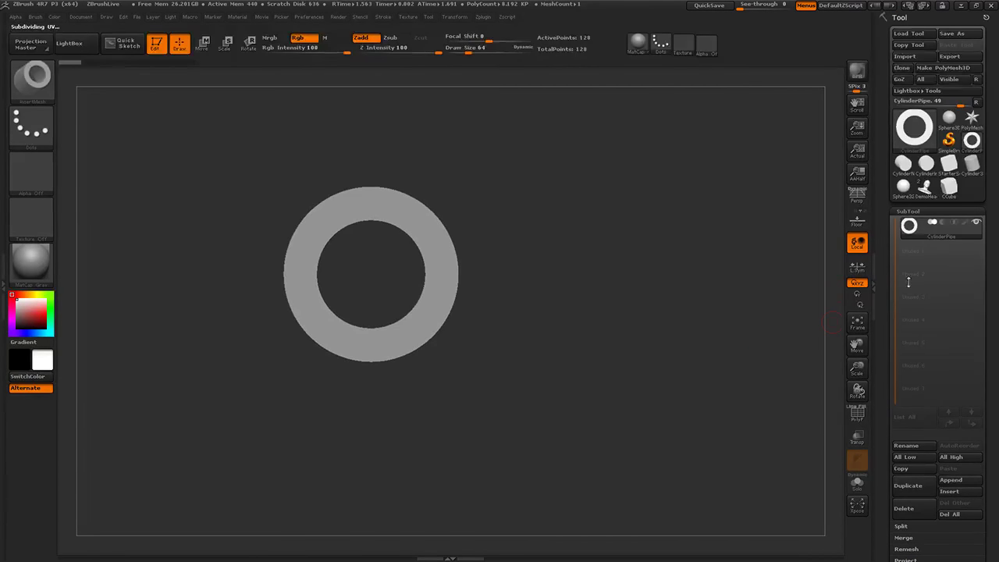
click(950, 480)
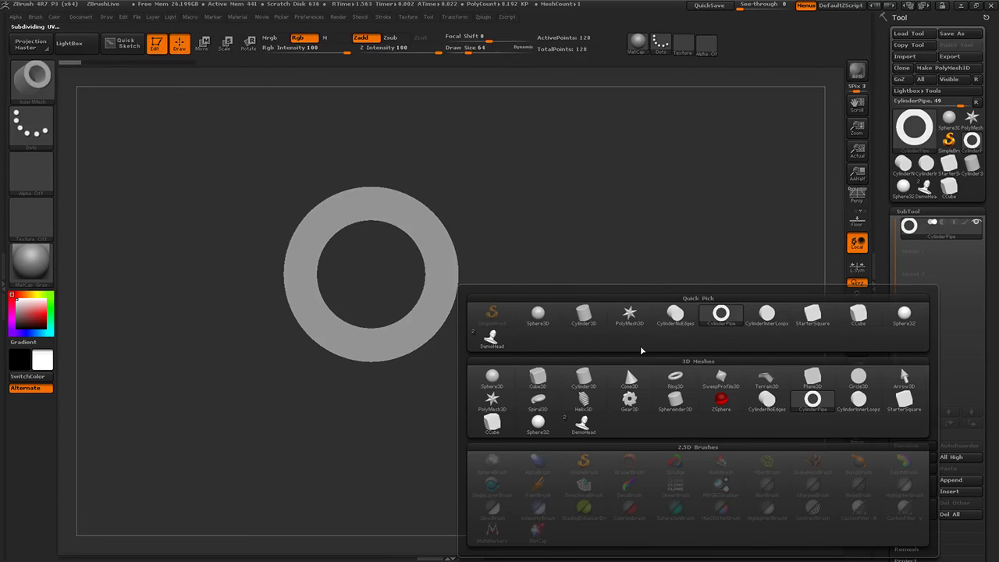
click(766, 314)
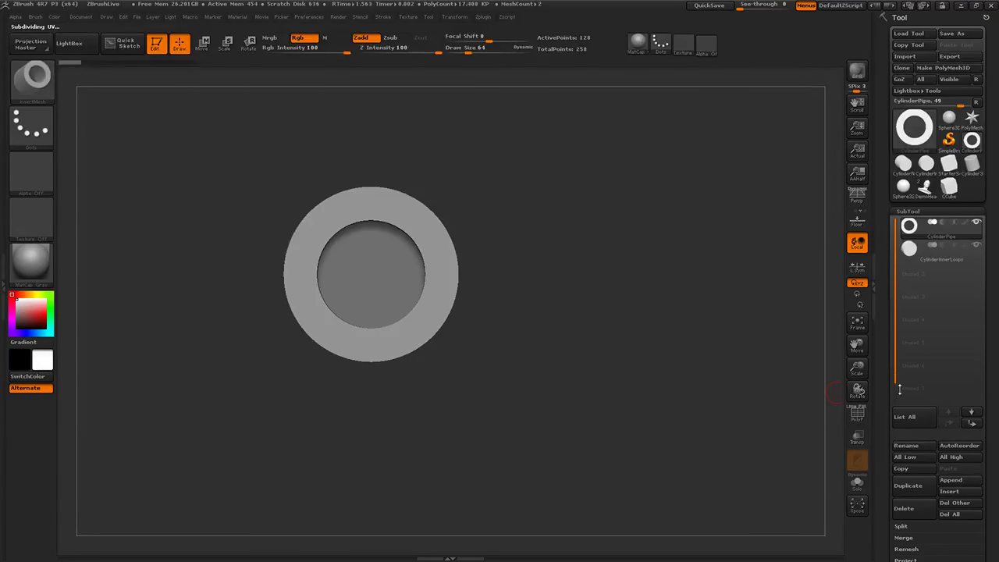
click(952, 479)
click(905, 315)
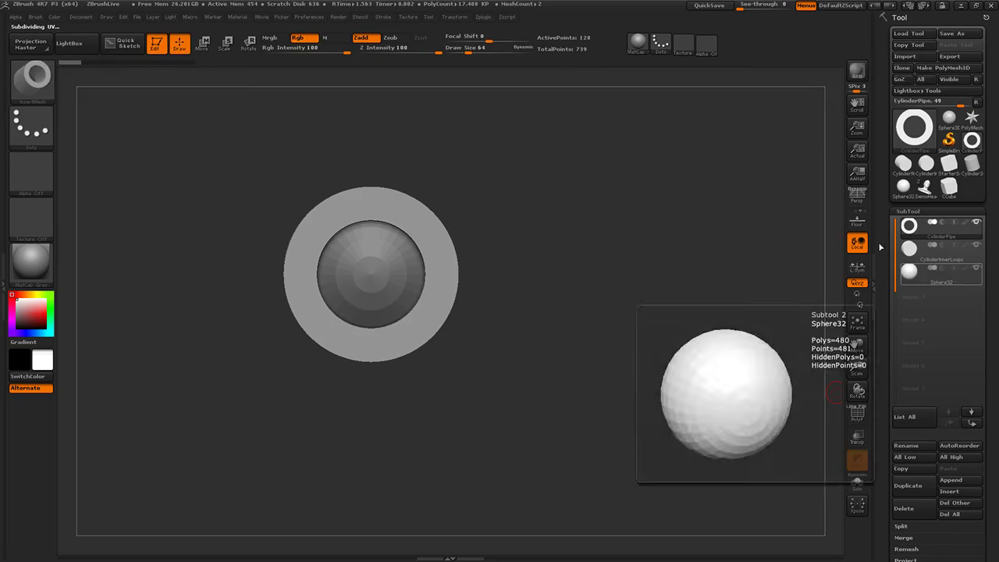
Create an InsertMultiMesh brush from all three overlapping subtools and display its list of meshes.
drag(819, 282, 679, 269)
click(35, 17)
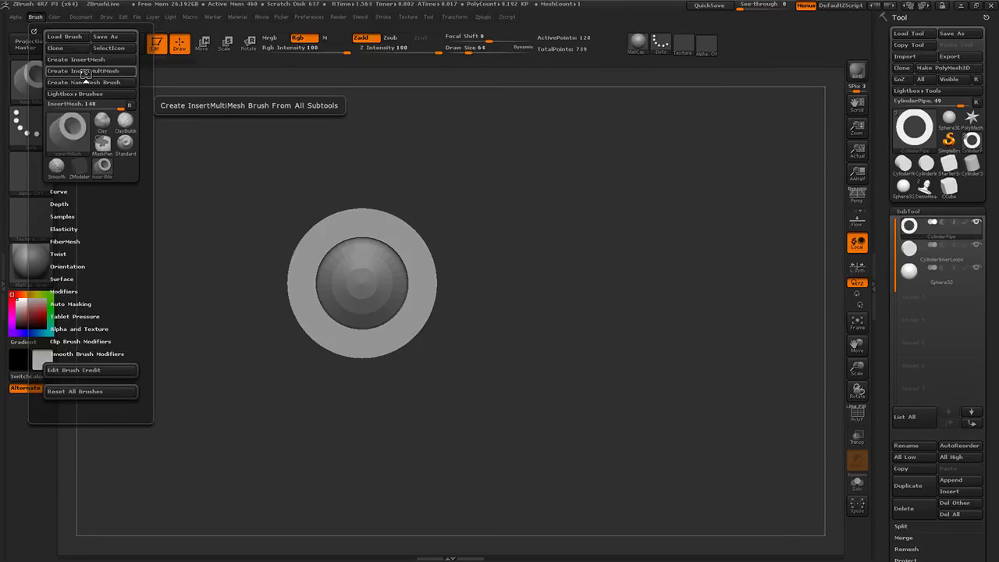
click(85, 72)
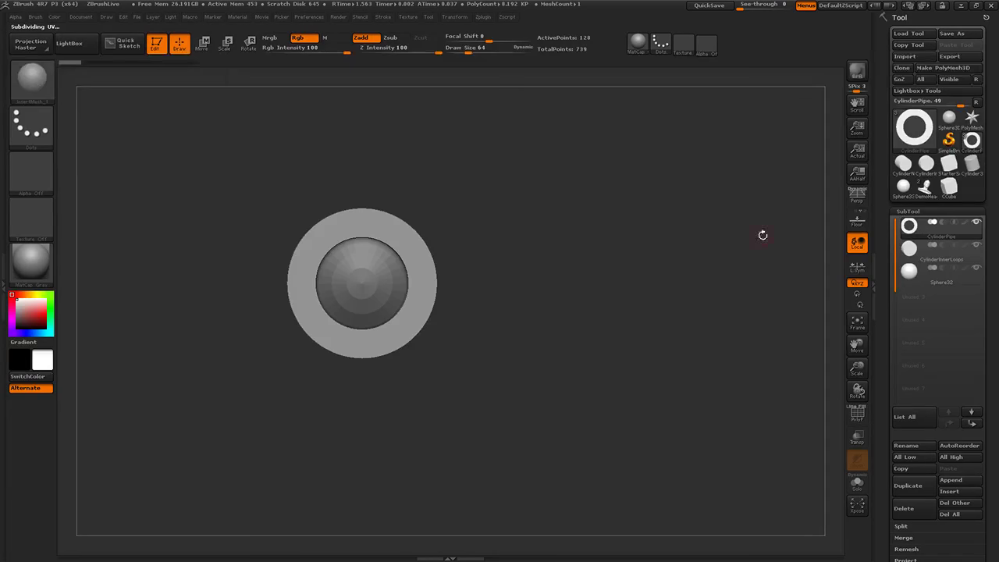
drag(593, 325, 556, 248)
key(n)
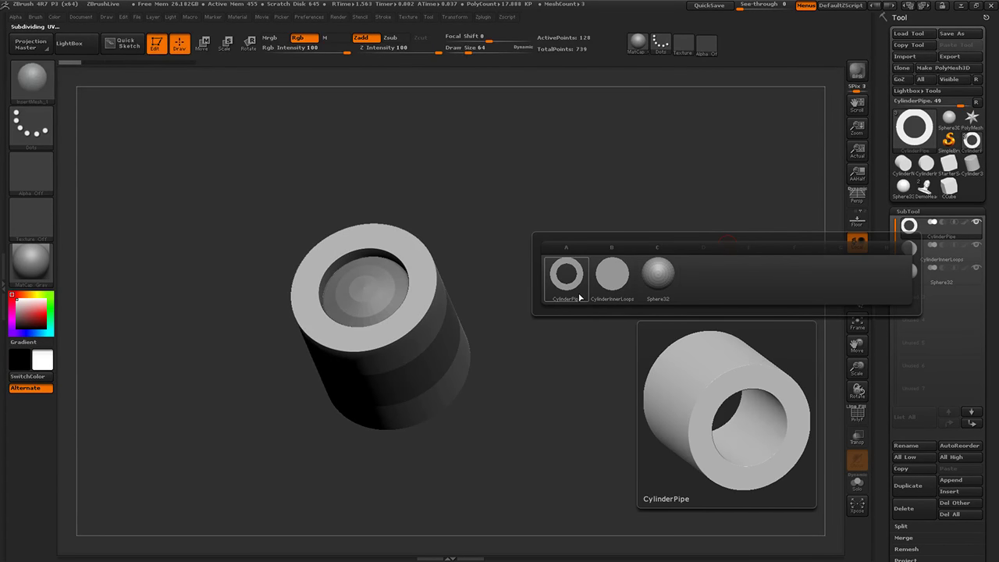
drag(612, 344, 629, 391)
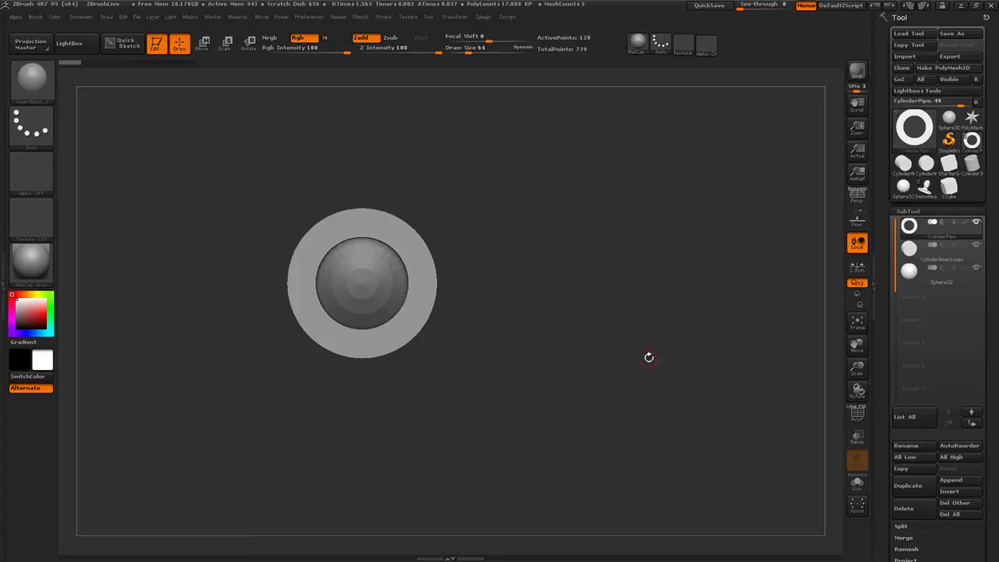
Move the Sphere32 subtool out of the pipe to its upper left and scale it down to a small ball.
alt+drag(594, 212, 660, 236)
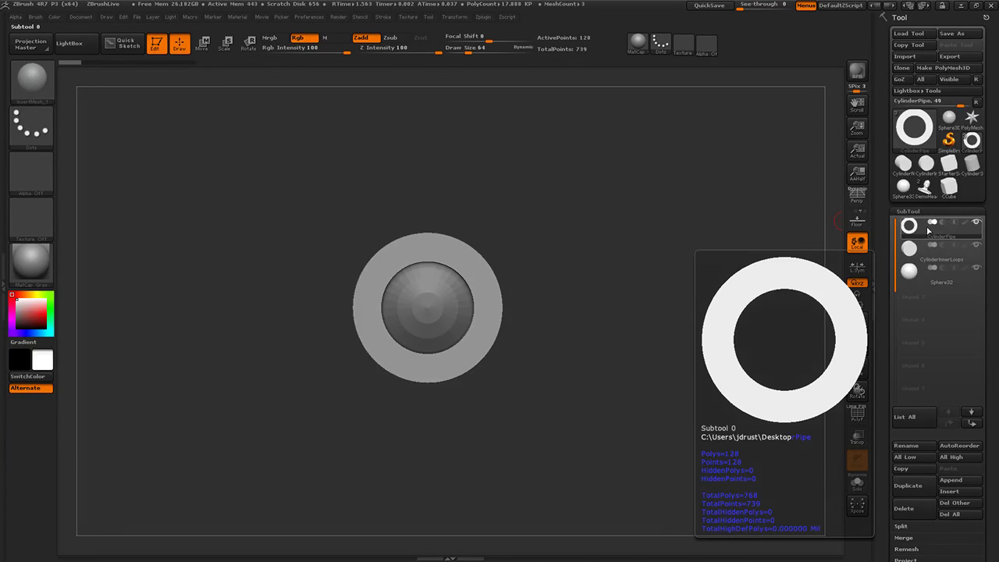
drag(734, 258, 788, 277)
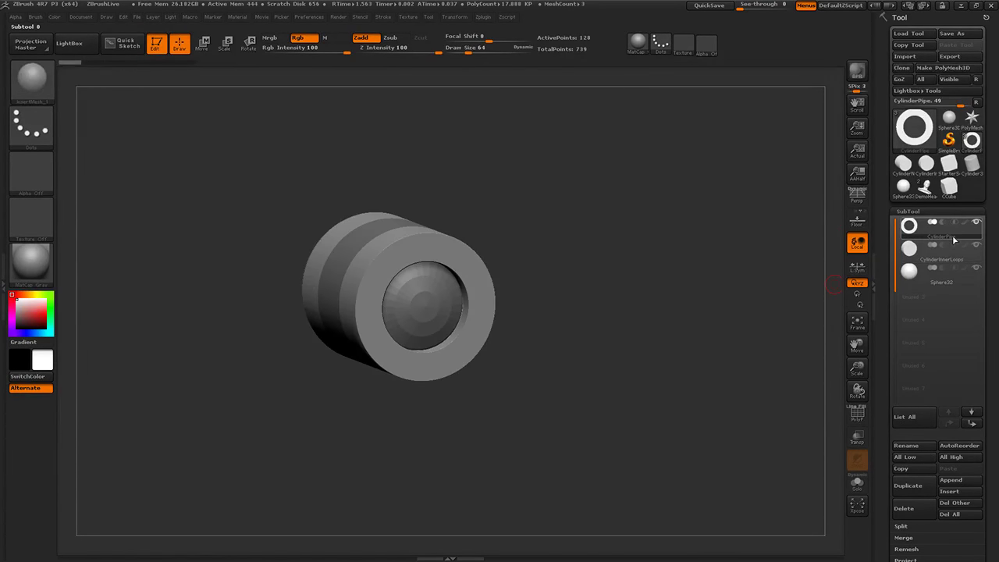
click(948, 271)
shift+drag(819, 306, 720, 333)
key(w)
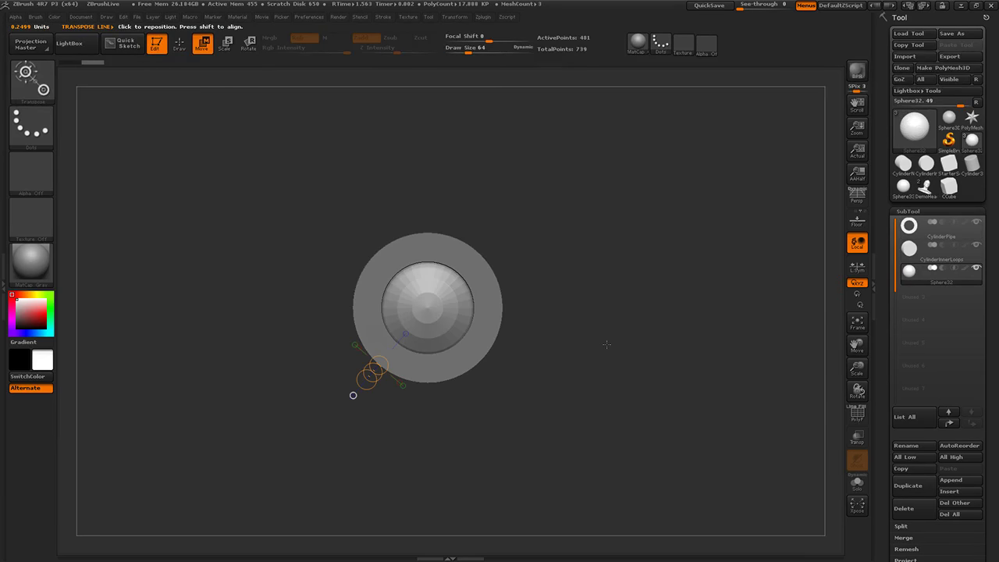
shift+drag(604, 341, 616, 333)
drag(347, 304, 548, 305)
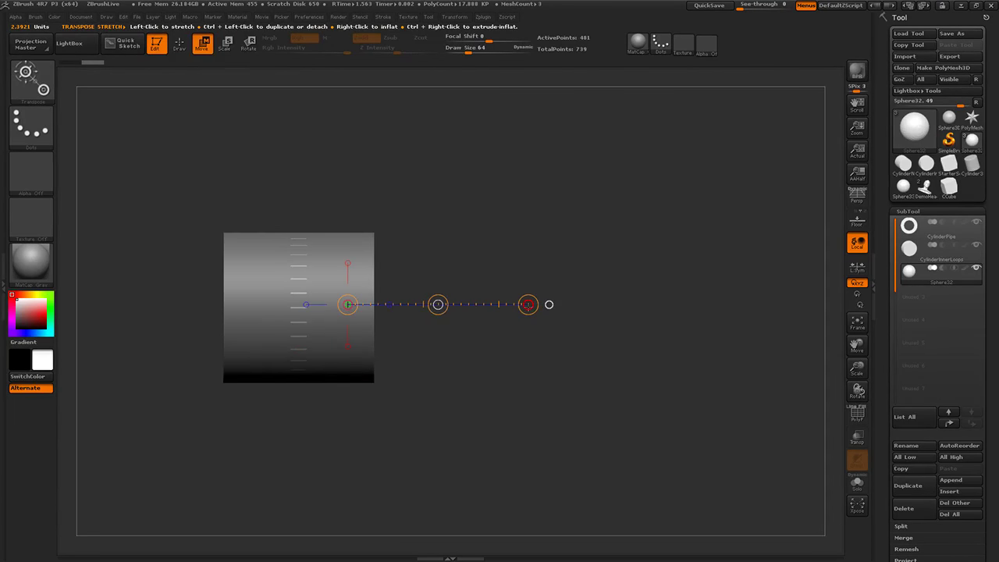
key(e)
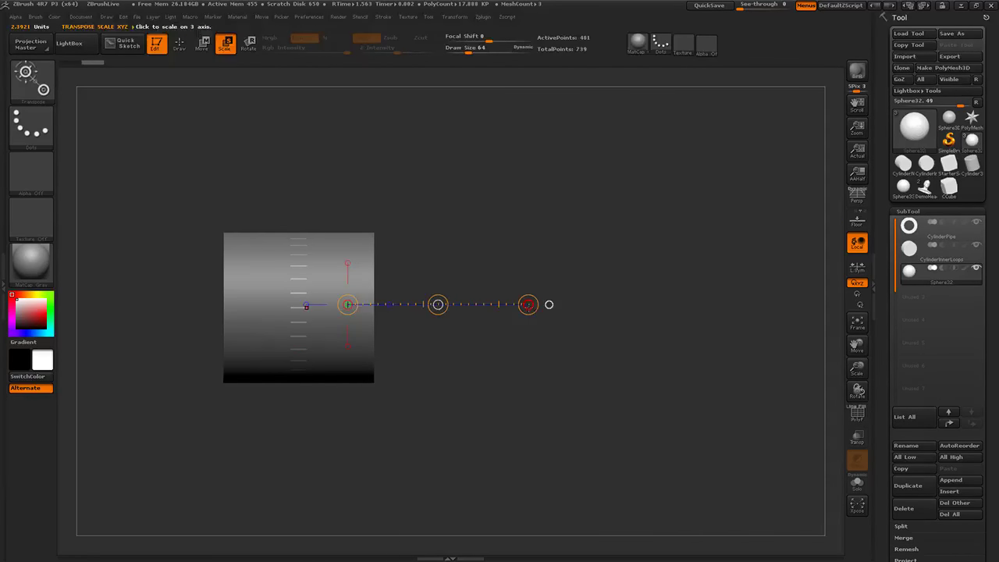
shift+drag(687, 412, 620, 412)
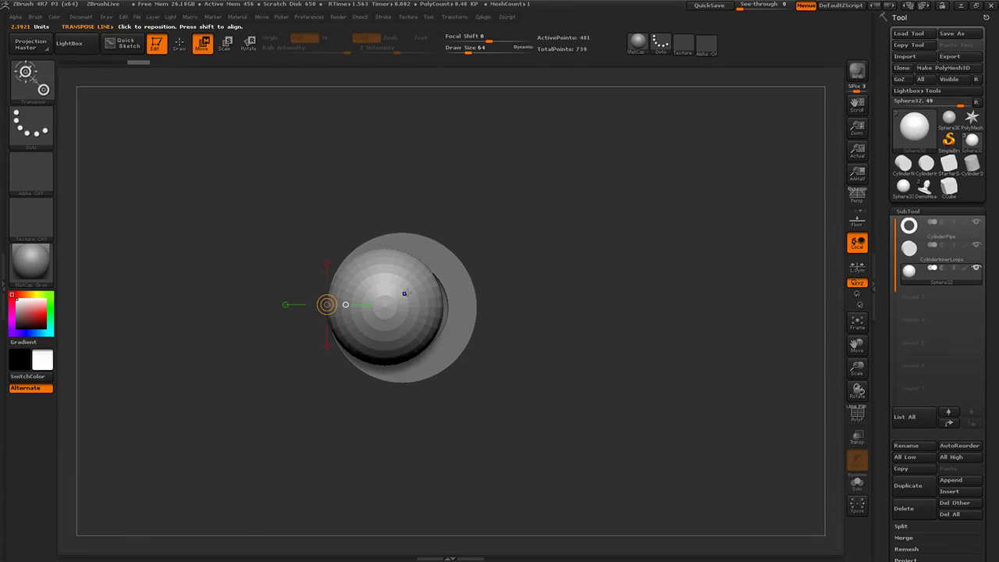
shift+drag(405, 293, 591, 293)
drag(498, 293, 312, 183)
key(e)
mouse_move(200, 194)
mouse_down()
mouse_move(427, 194)
mouse_move(217, 195)
mouse_up()
Move the CylinderInnerLoops subtool out to the pipe's upper right, scale it down and return to Draw mode.
click(922, 252)
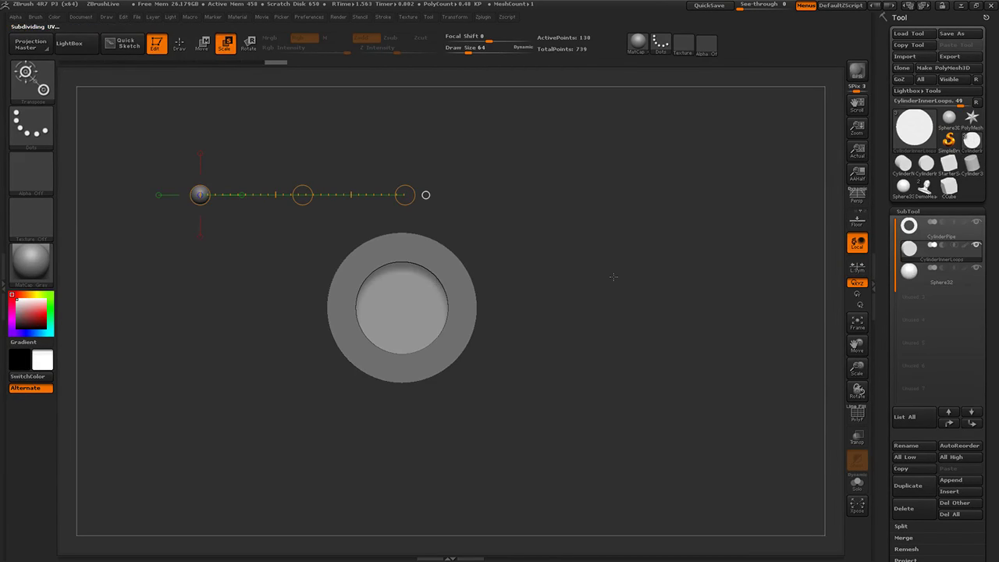
key(w)
drag(416, 296, 486, 296)
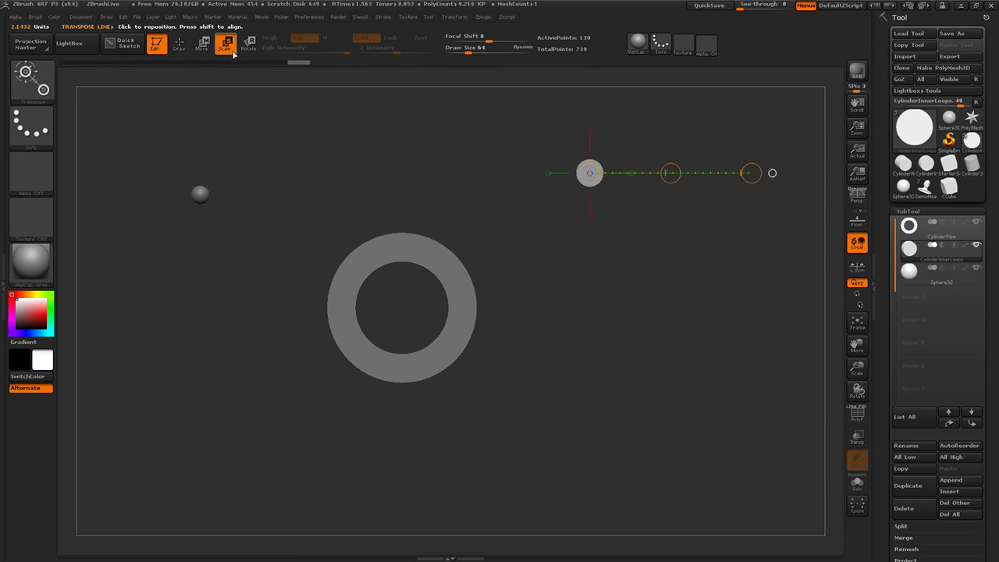
click(179, 45)
drag(736, 346, 734, 375)
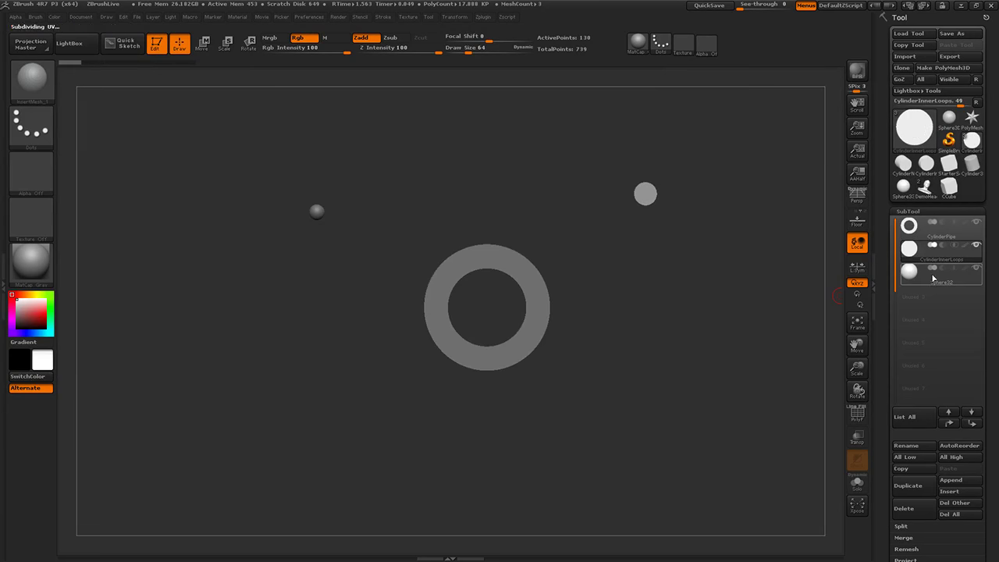
Make CylinderPipe the active subtool and create another InsertMultiMesh brush from the separated subtools in the front view.
click(932, 239)
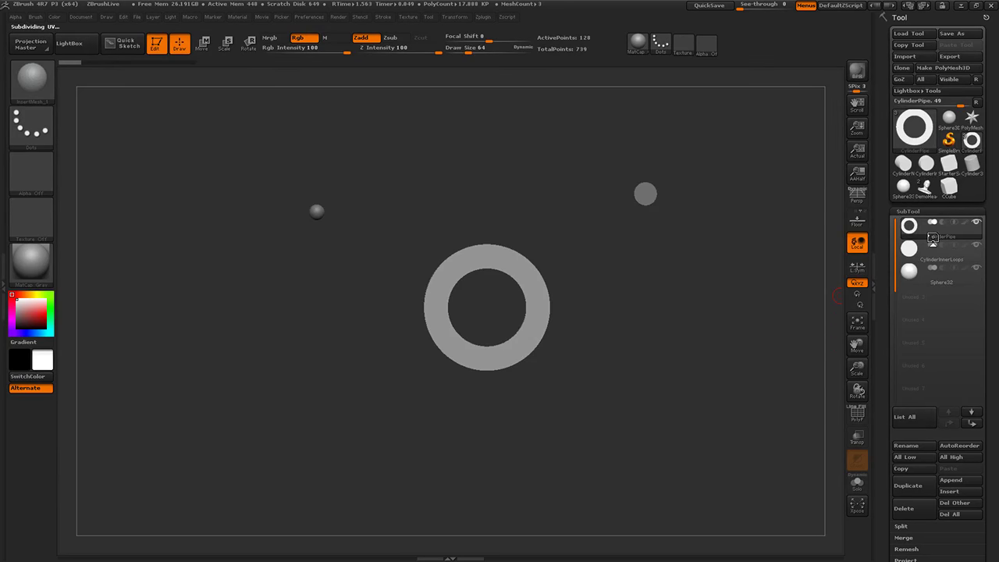
drag(740, 390, 675, 403)
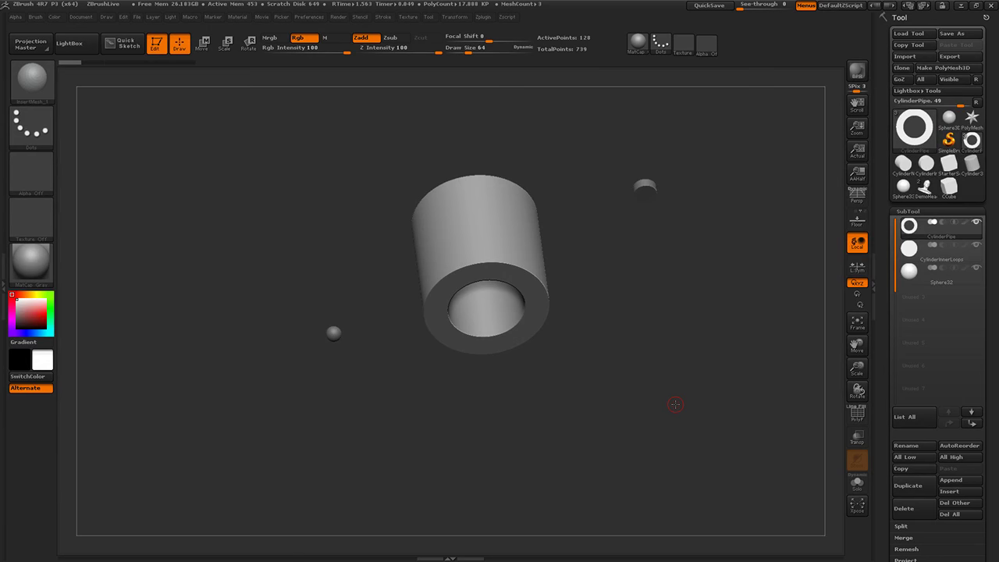
drag(676, 403, 666, 403)
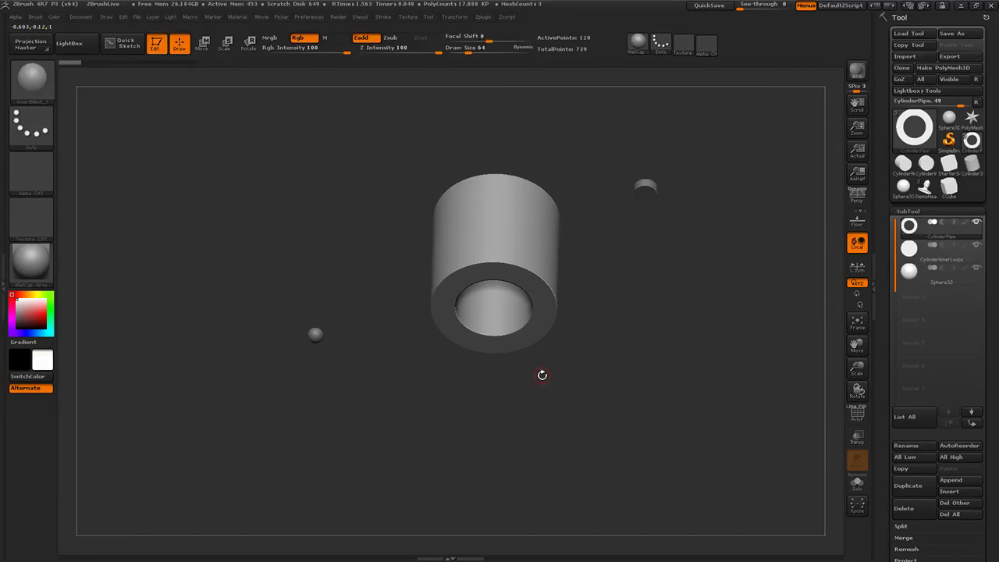
drag(651, 308, 698, 315)
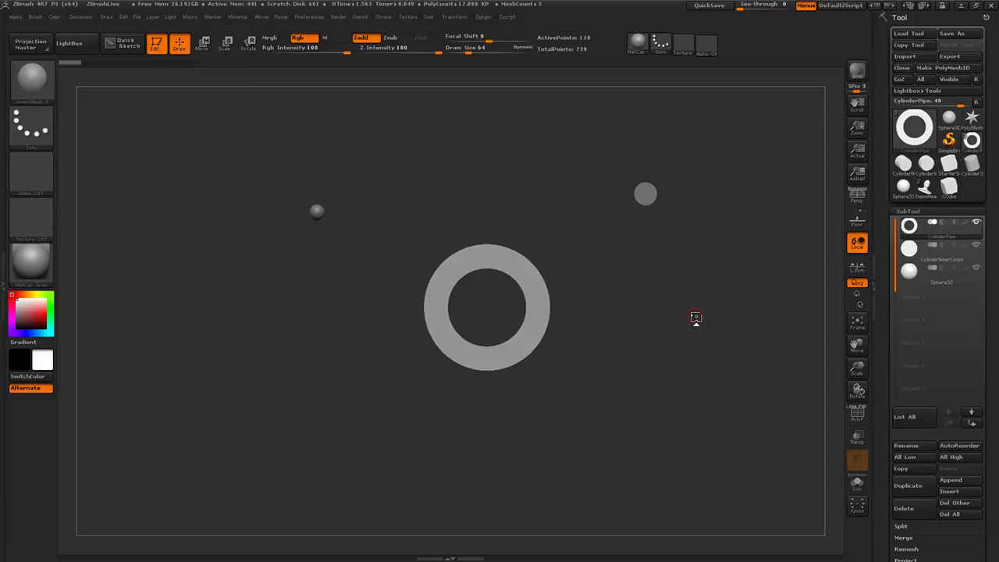
click(35, 17)
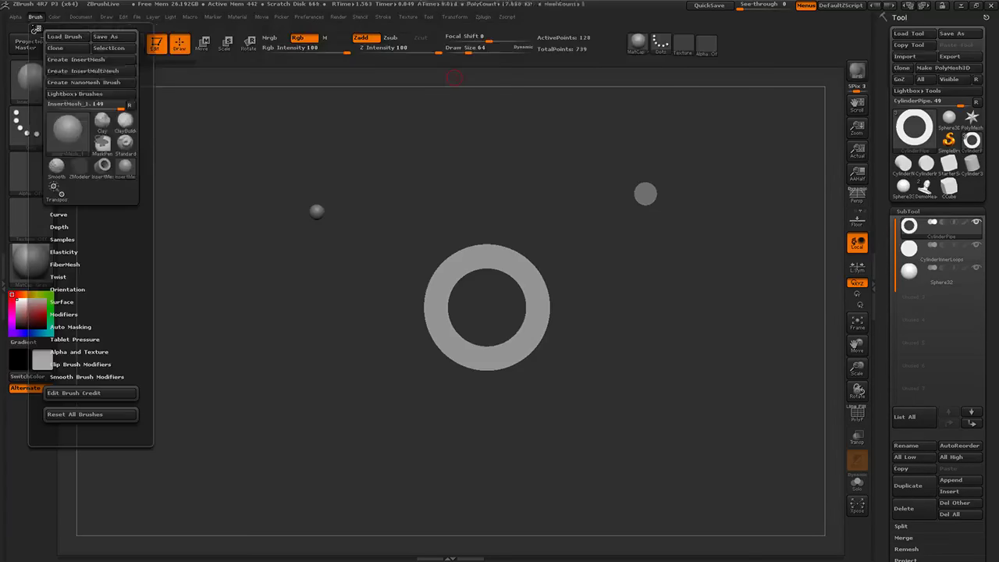
click(97, 72)
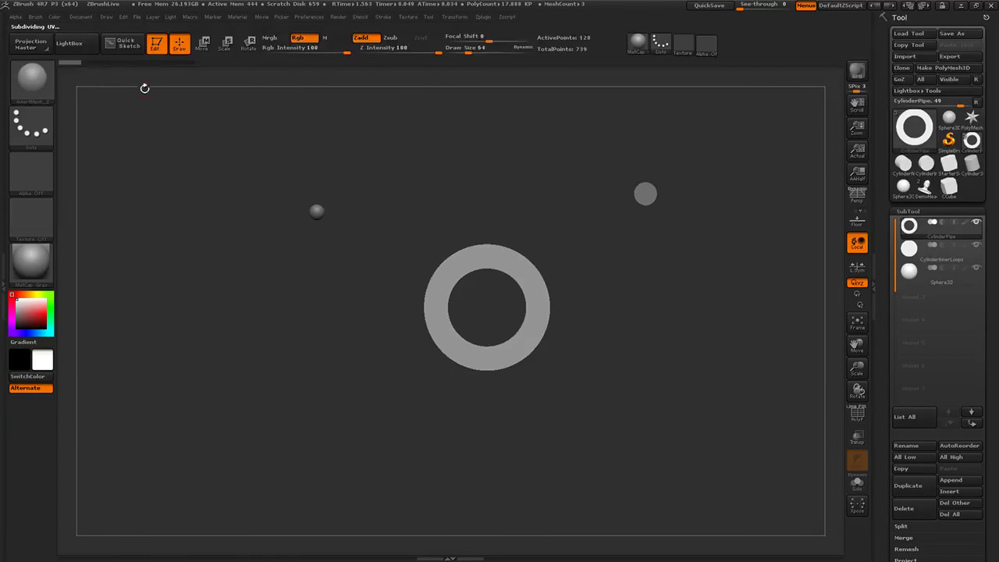
Activate the newly created InsertMultiMesh brush, switch to the Sphere3D tool and convert it to a PolyMesh3D.
click(39, 84)
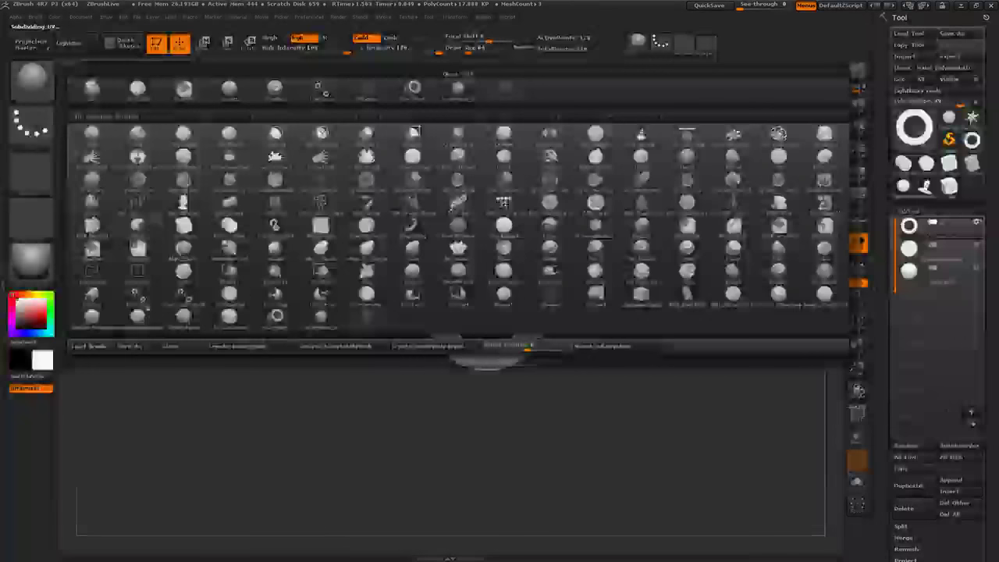
click(321, 319)
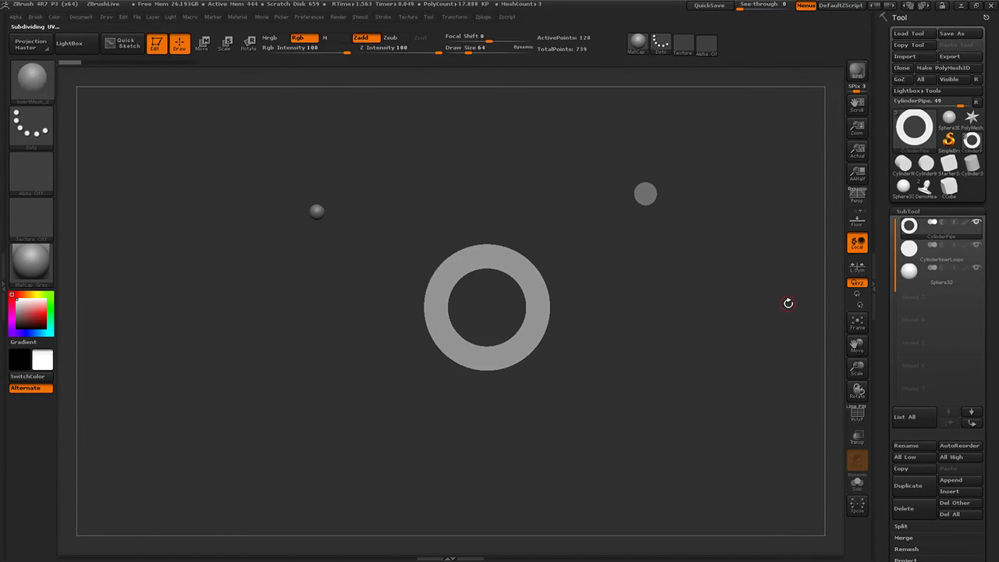
click(948, 119)
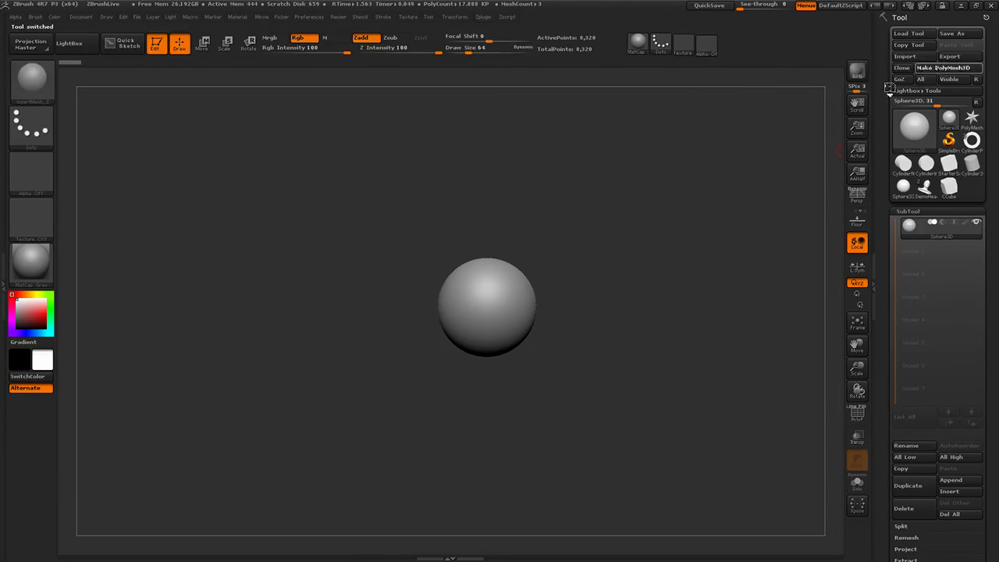
click(945, 68)
drag(522, 270, 530, 307)
drag(469, 296, 489, 331)
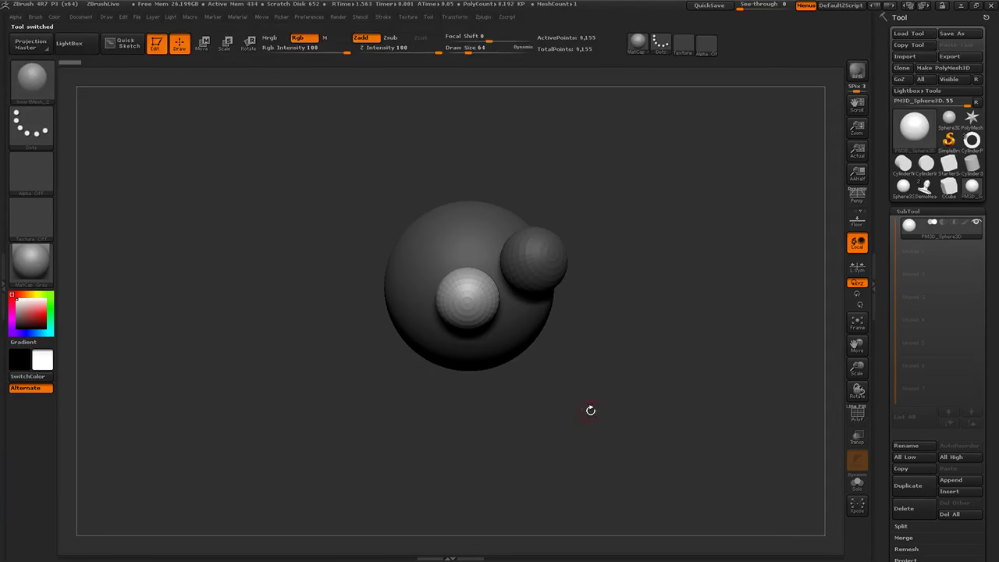
key(m)
click(479, 391)
drag(468, 226, 488, 261)
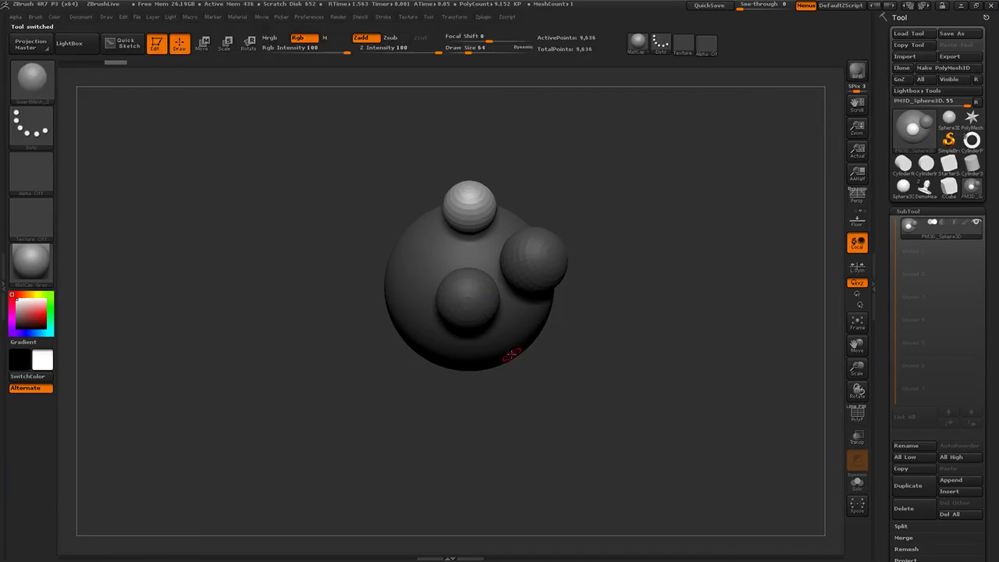
drag(551, 366, 628, 370)
key(ctrl+z)
key(ctrl+z)
key(ctrl+z)
key(ctrl+z)
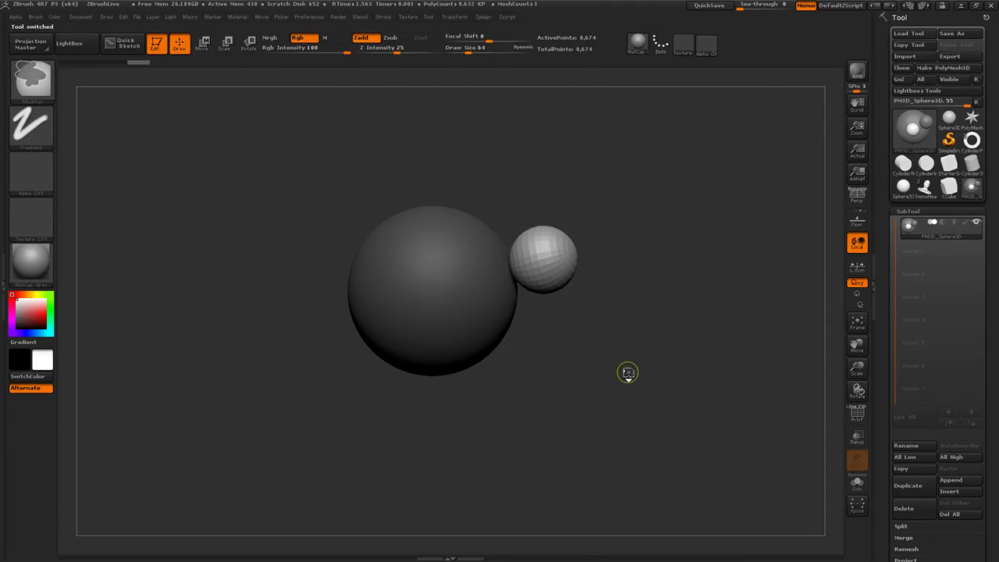
alt+drag(649, 344, 650, 362)
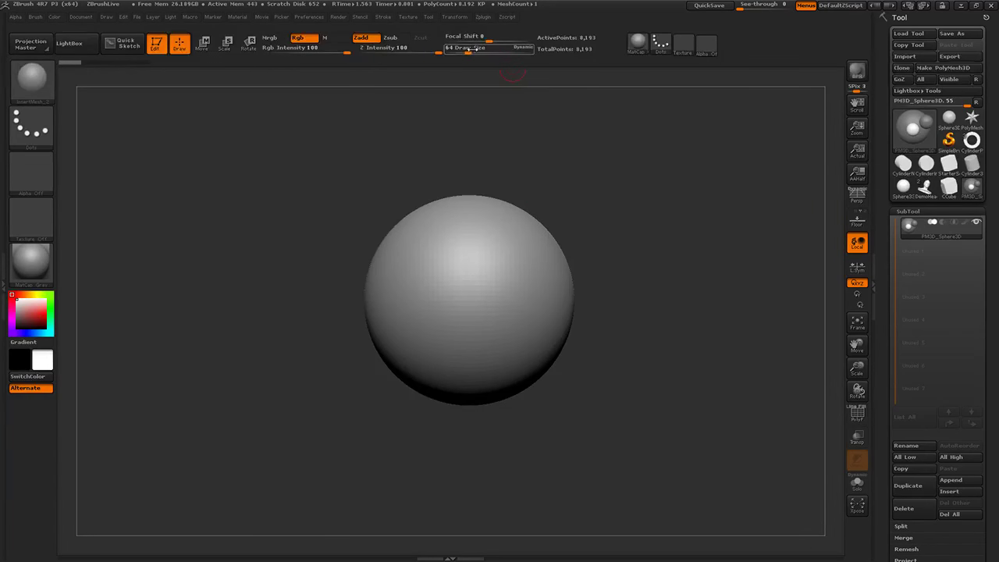
Set the Draw Size to 32 and insert six small uniform spheres across the front of the large sphere.
drag(465, 52, 460, 51)
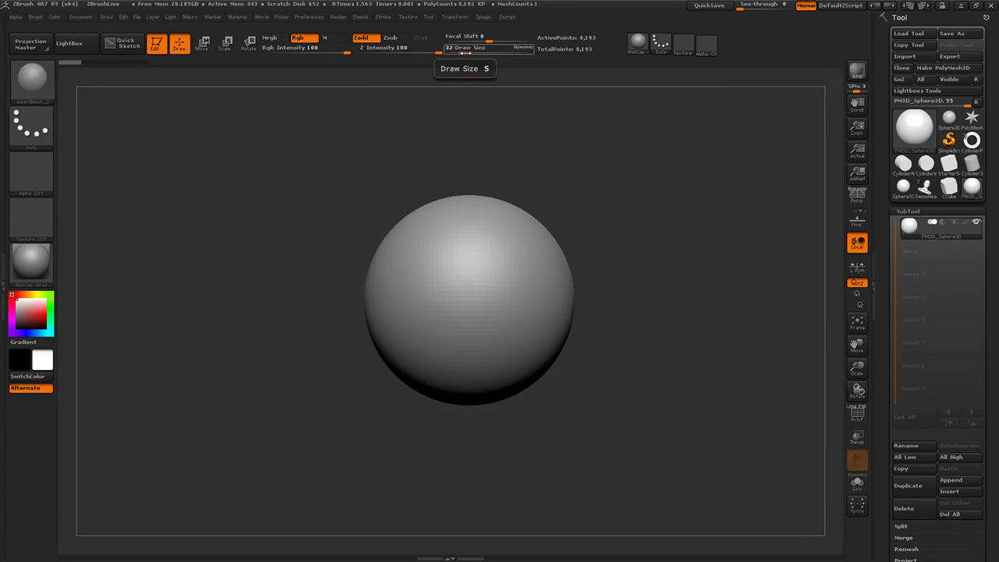
mouse_move(502, 239)
mouse_down()
mouse_move(507, 253)
mouse_move(491, 267)
mouse_up()
ctrl+drag(405, 257, 407, 264)
drag(523, 311, 535, 343)
drag(469, 239, 461, 238)
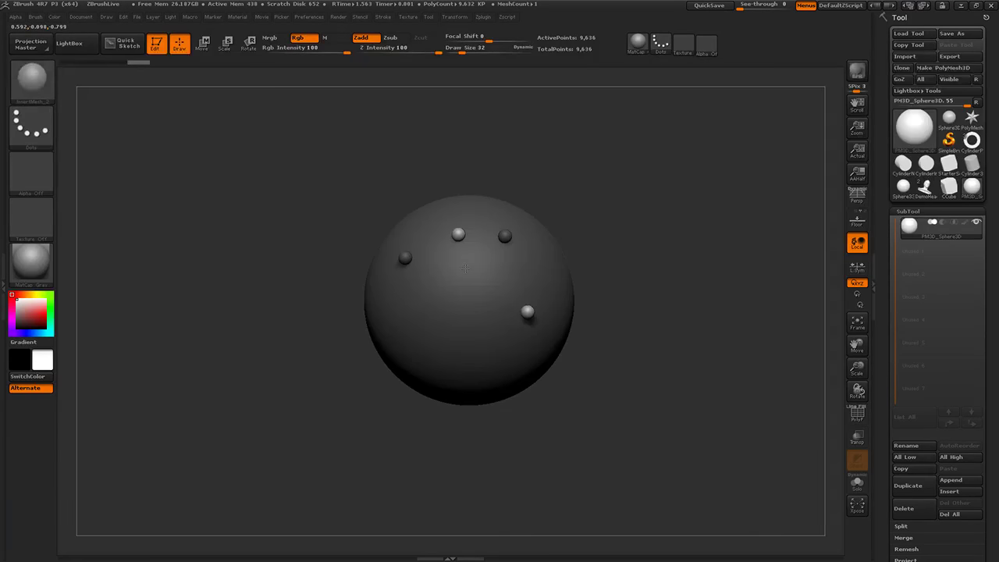
drag(397, 313, 402, 319)
drag(453, 285, 455, 288)
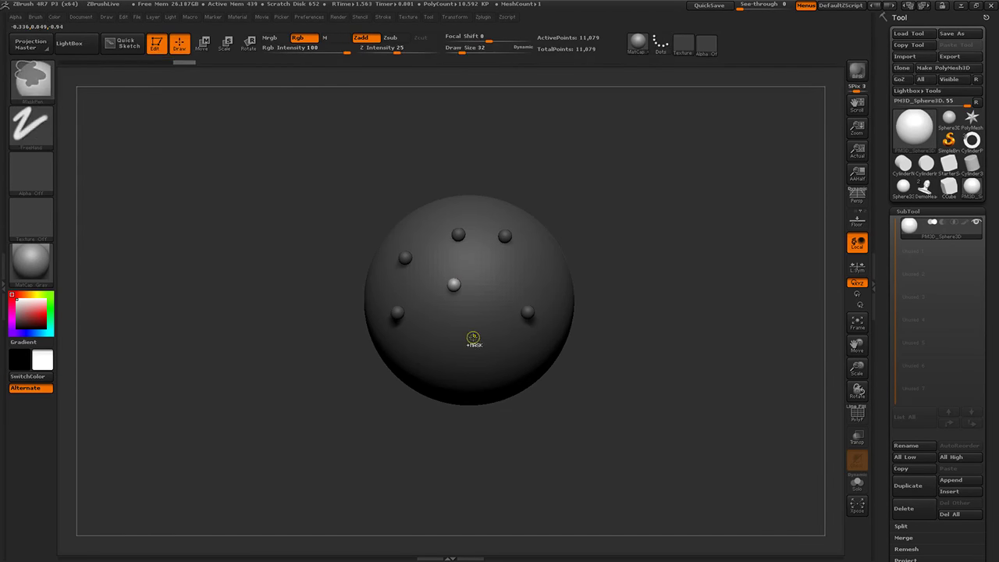
Set the Draw Size to 64 and insert three larger uniform spheres on the front of the large sphere.
click(461, 48)
text(64)
key(Return)
drag(480, 299, 485, 320)
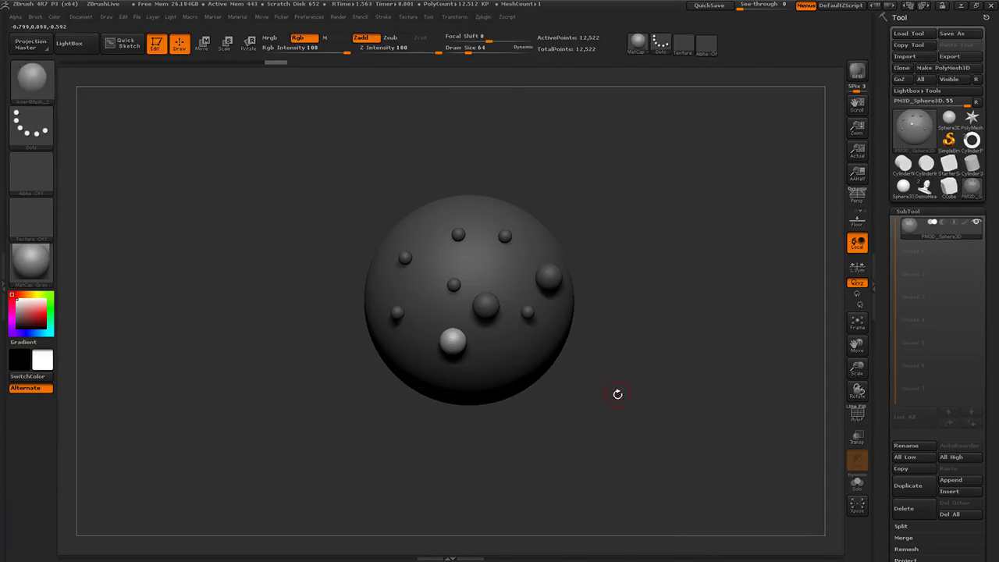
Switch to the CylinderInnerLoops mesh and insert five short cylinders over the upper half and right side of the large sphere.
key(m)
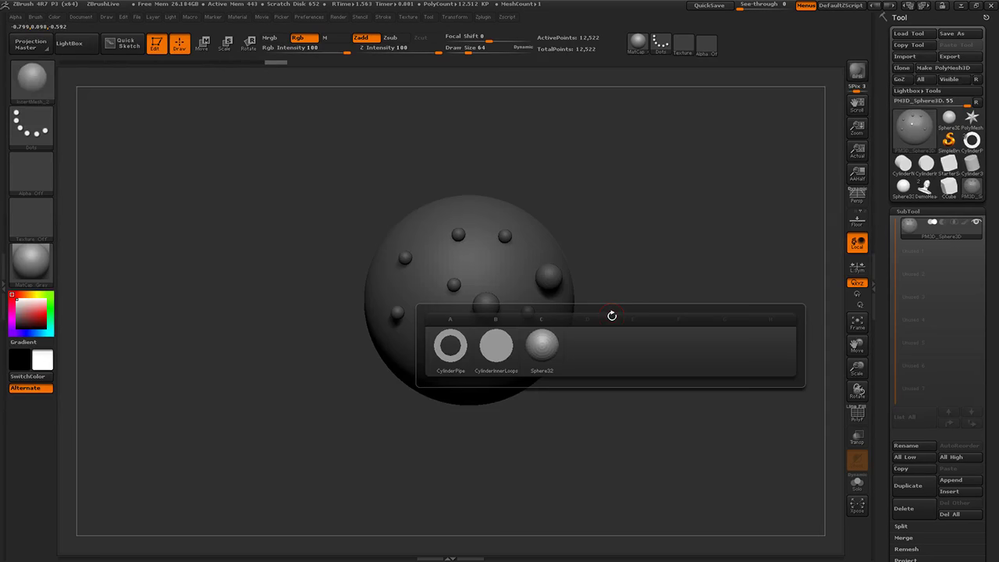
click(523, 349)
click(506, 267)
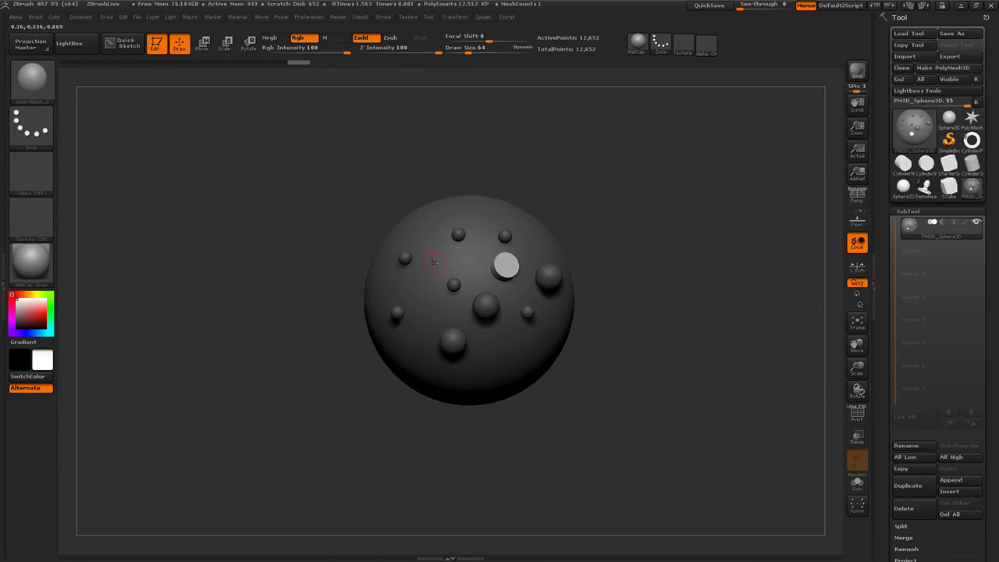
click(424, 232)
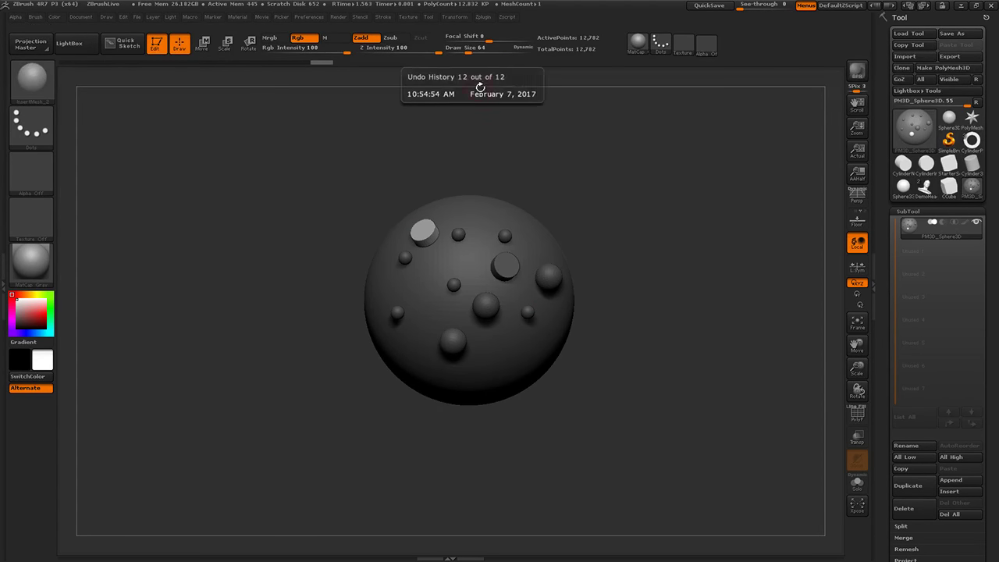
click(475, 206)
drag(546, 233, 552, 247)
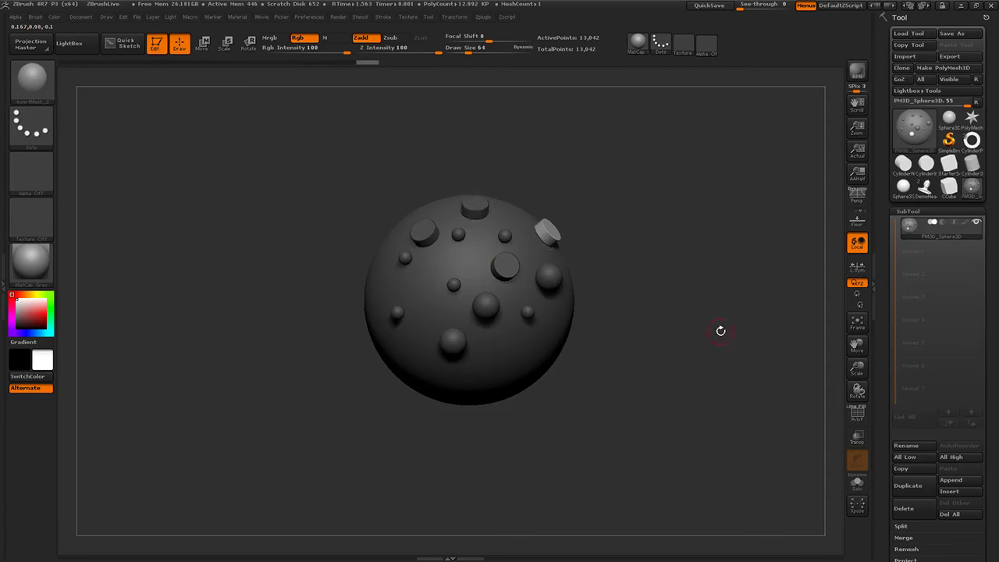
drag(720, 330, 687, 343)
drag(575, 290, 580, 304)
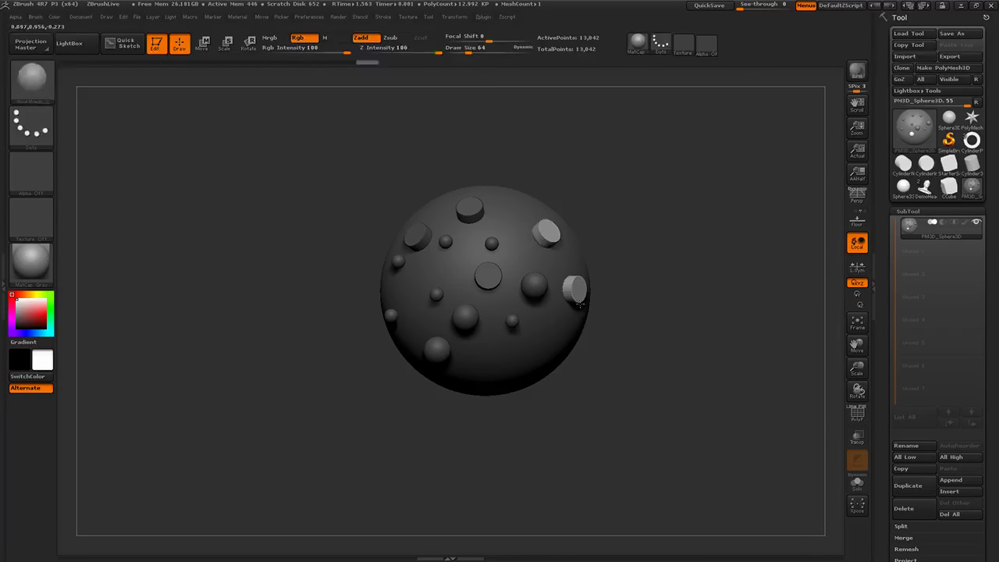
Switch to the CylinderPipe mesh and insert one large pipe on the bare area below the cylinders.
drag(680, 403, 713, 385)
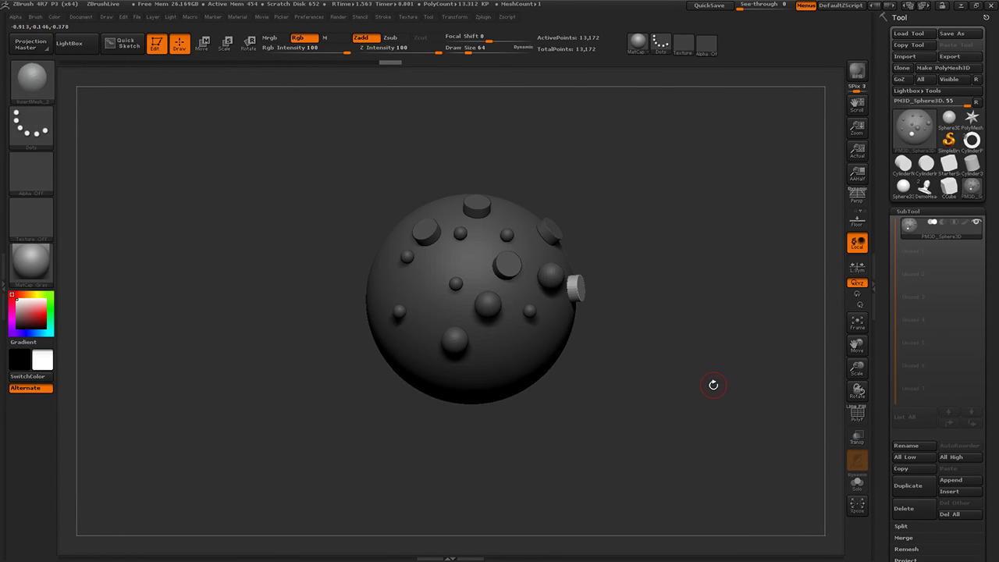
drag(631, 287, 632, 335)
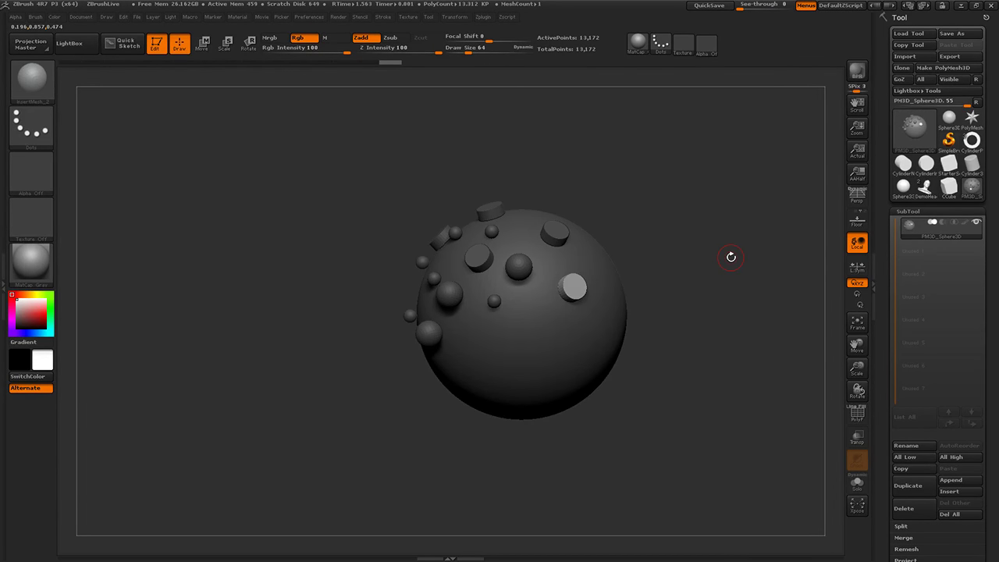
mouse_move(710, 207)
mouse_down()
mouse_move(714, 174)
mouse_move(717, 204)
mouse_up()
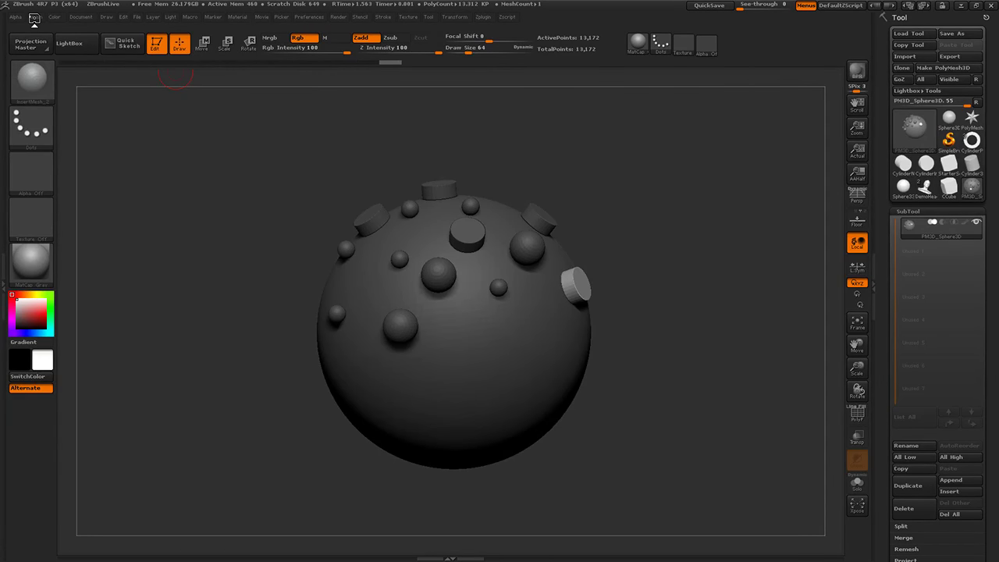
drag(760, 276, 738, 250)
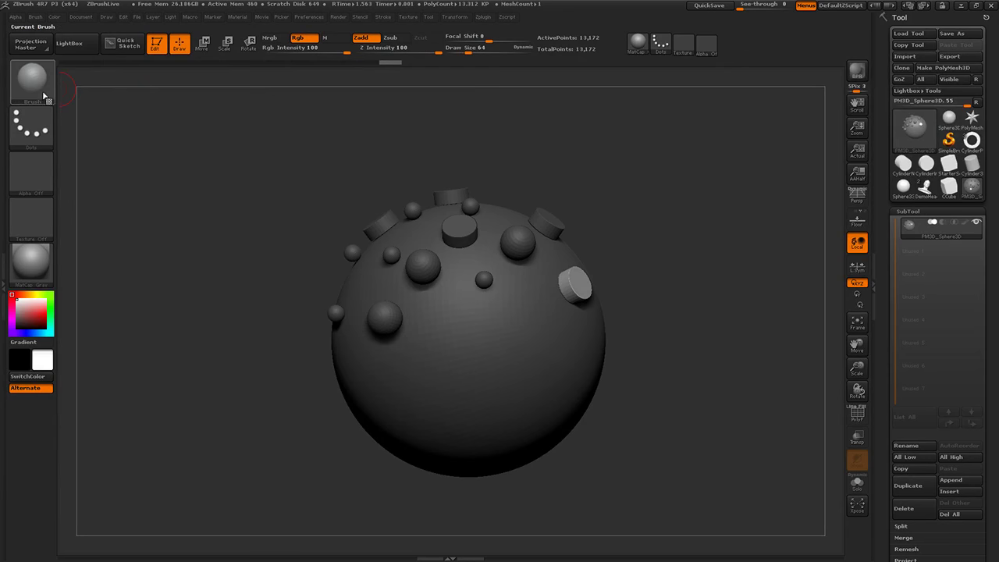
key(m)
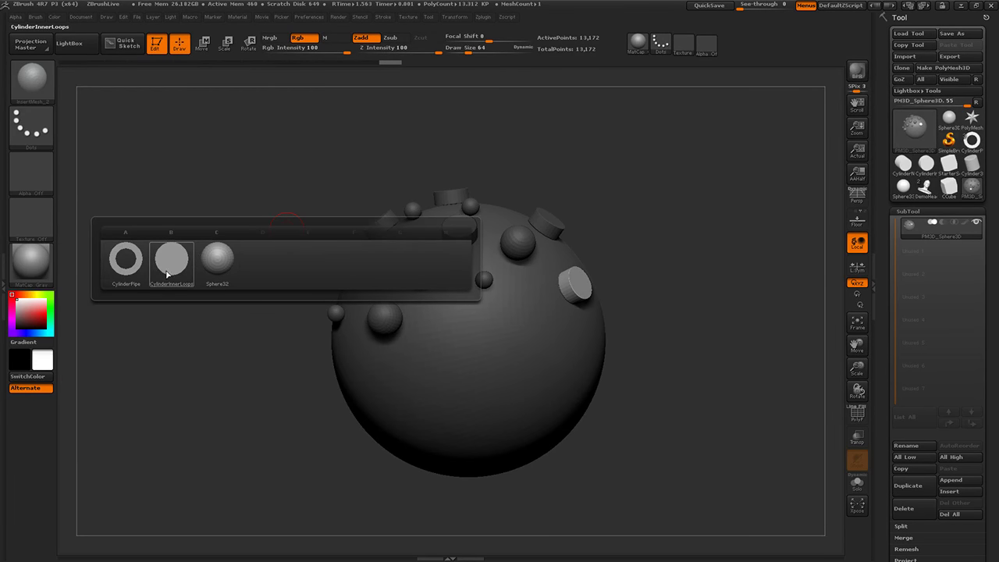
click(134, 268)
drag(536, 320, 581, 350)
mouse_move(623, 362)
mouse_down()
mouse_move(659, 345)
mouse_move(591, 268)
mouse_up()
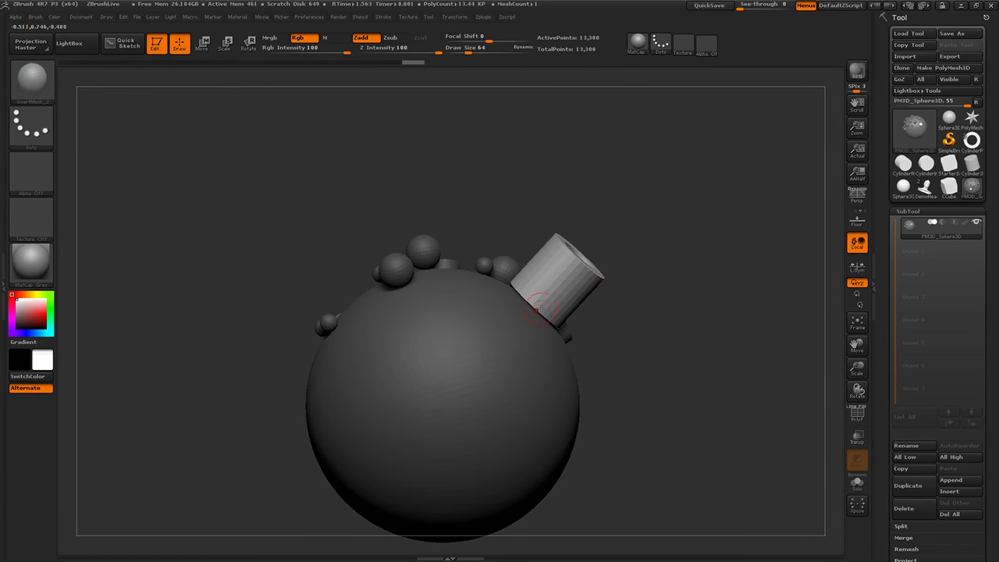
Set the brush's Imbed depth to 0 and insert a second large pipe beside the first one.
click(36, 16)
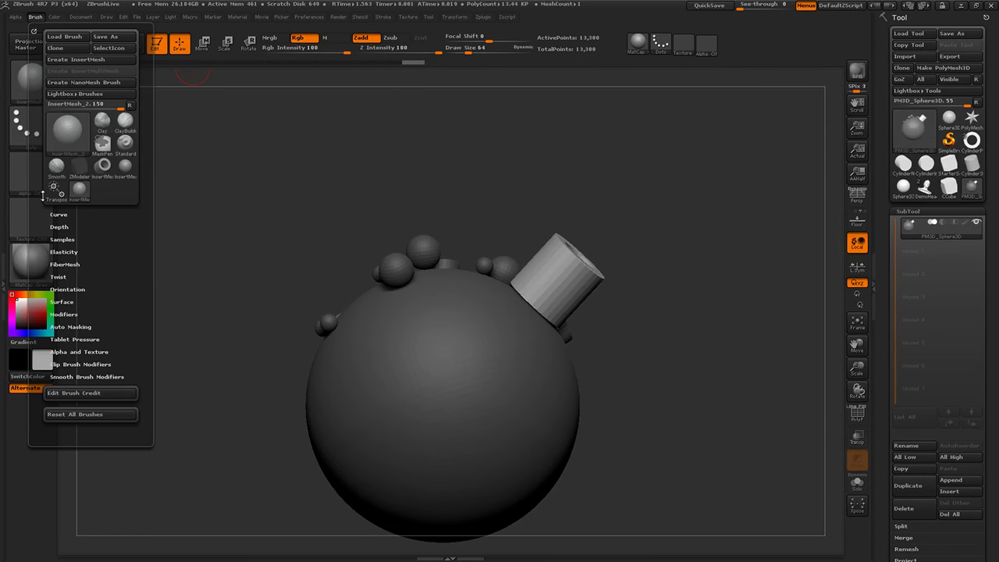
click(76, 226)
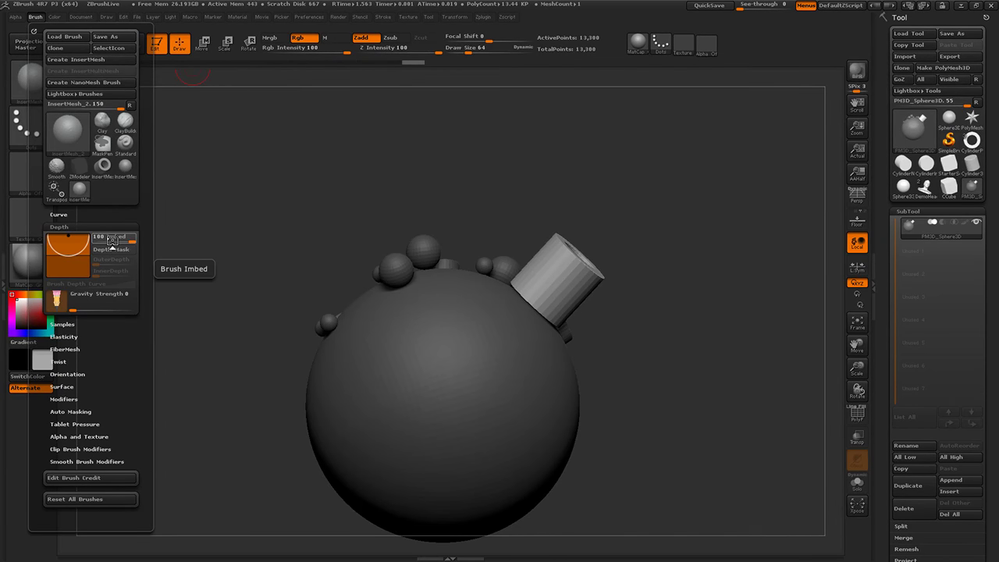
click(112, 240)
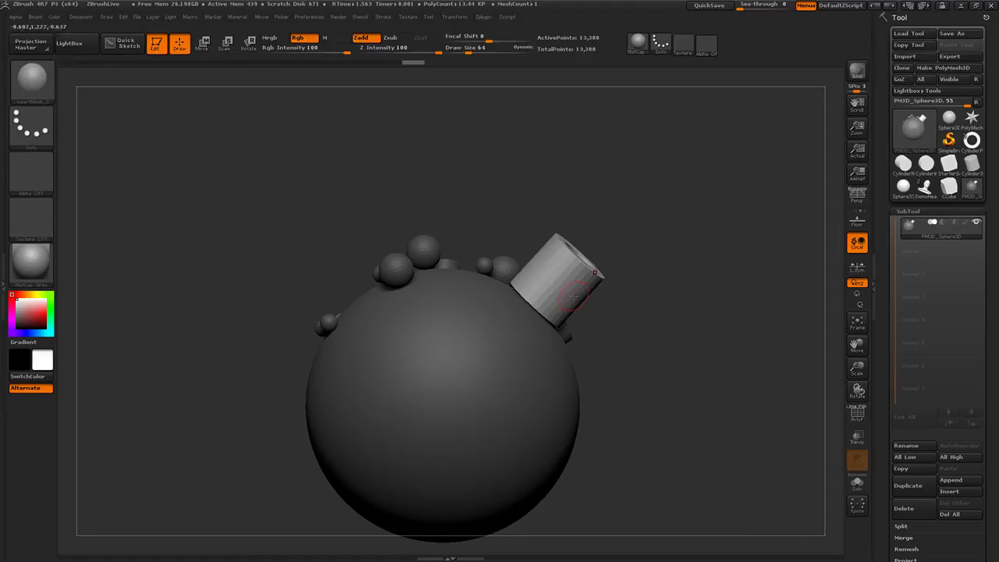
drag(469, 311, 513, 337)
drag(680, 433, 673, 370)
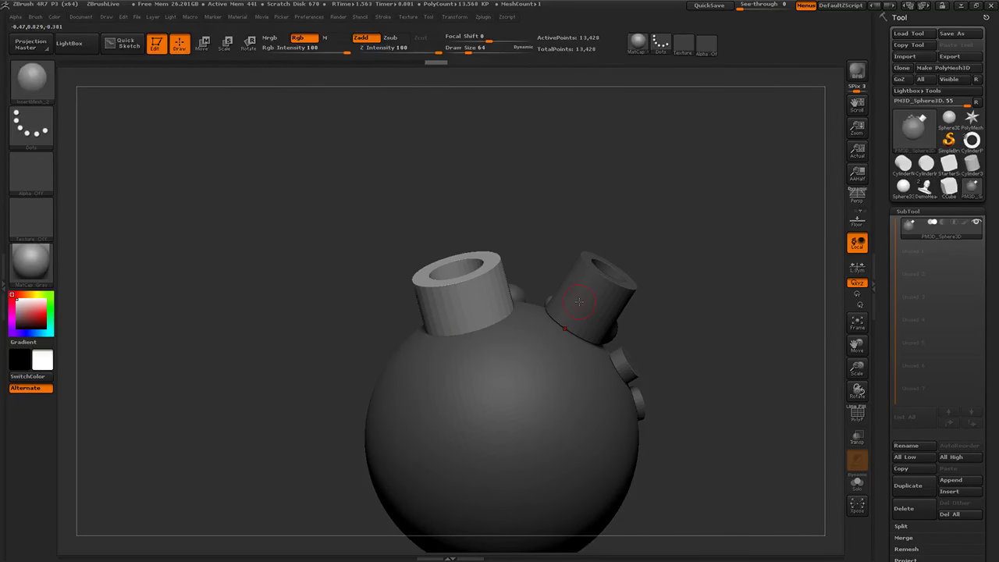
drag(749, 250, 760, 264)
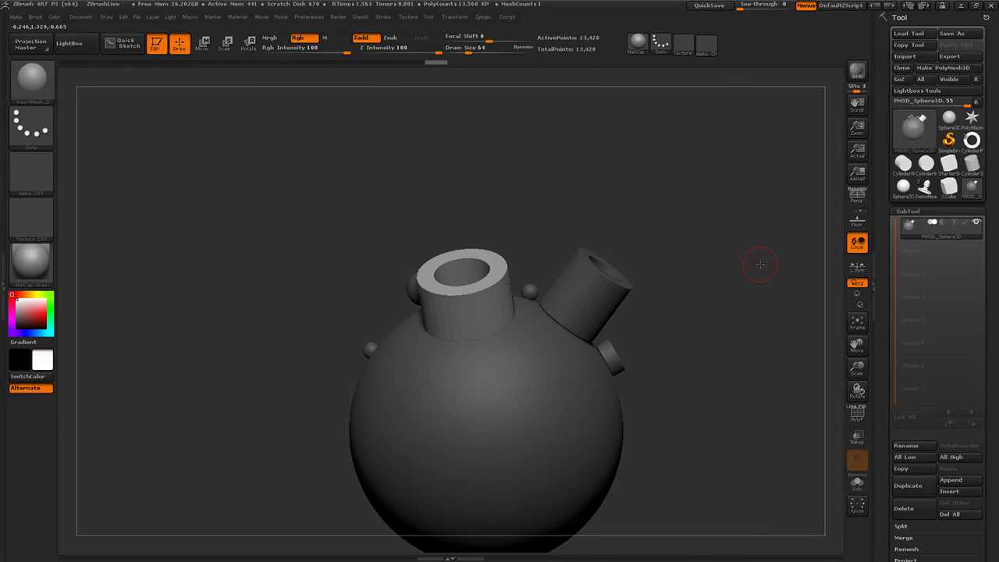
Set the brush's Imbed depth to -100 and insert a third pipe on the bare front of the sphere.
click(35, 19)
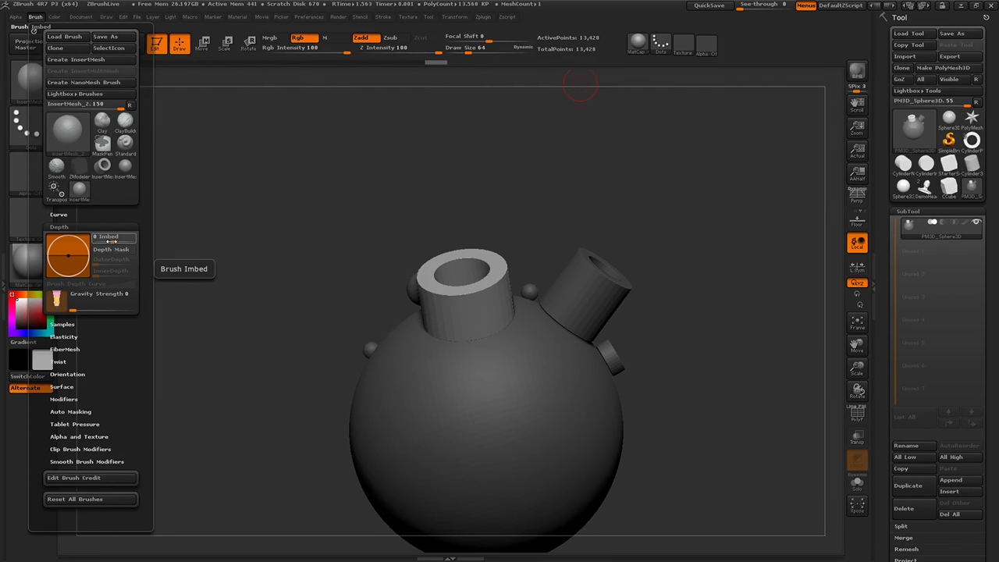
drag(111, 242, 89, 242)
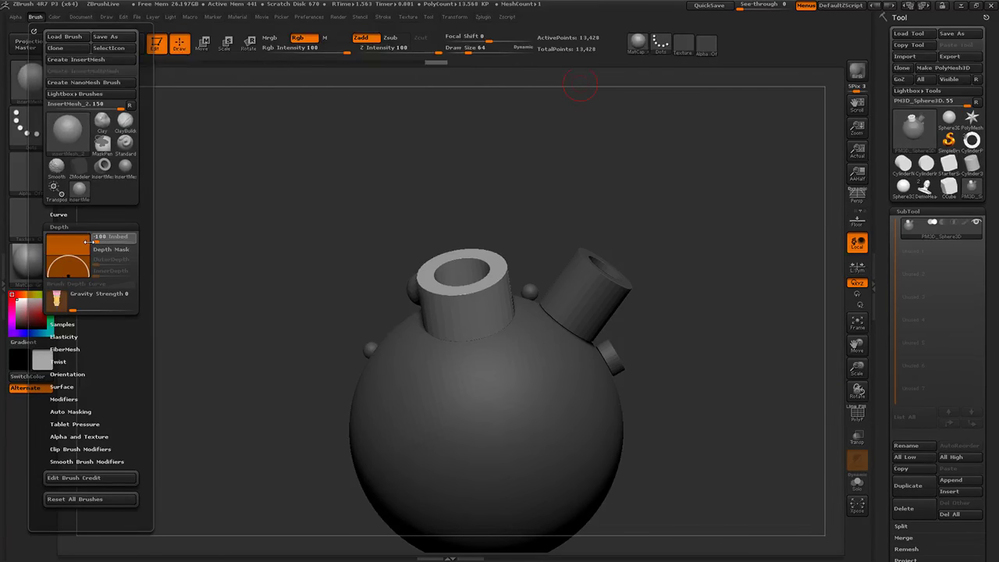
drag(536, 393, 565, 422)
mouse_move(697, 447)
mouse_down()
mouse_move(729, 385)
mouse_move(717, 456)
mouse_up()
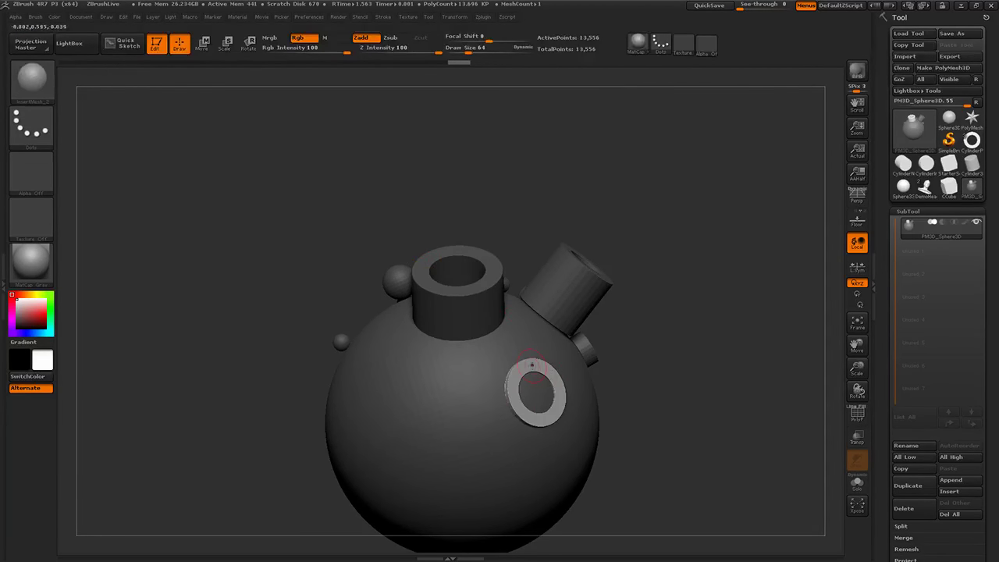
Switch to the CylinderInnerLoops mesh, adjust the brush's Imbed depth and insert a wide cylinder next to the pipes.
click(44, 17)
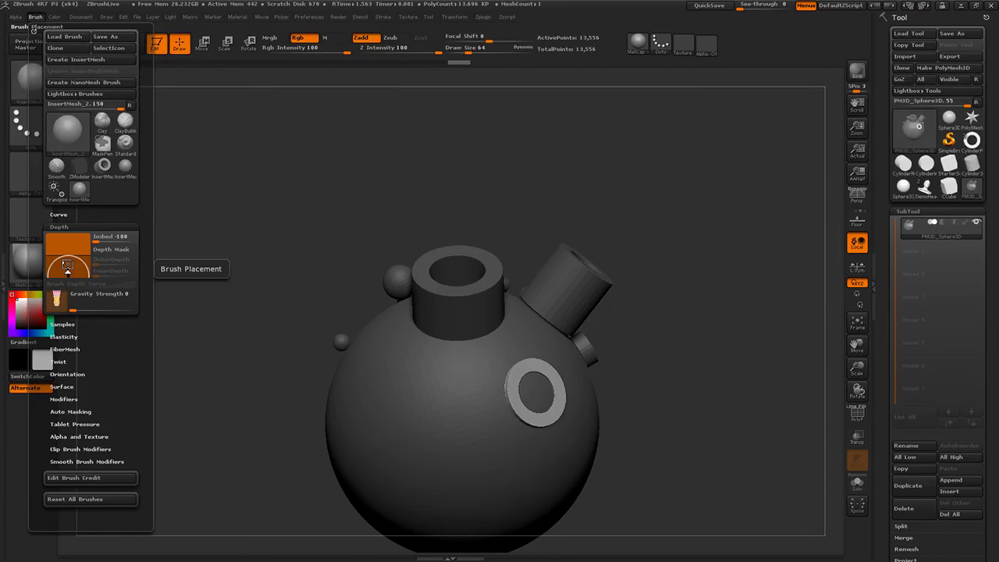
key(m)
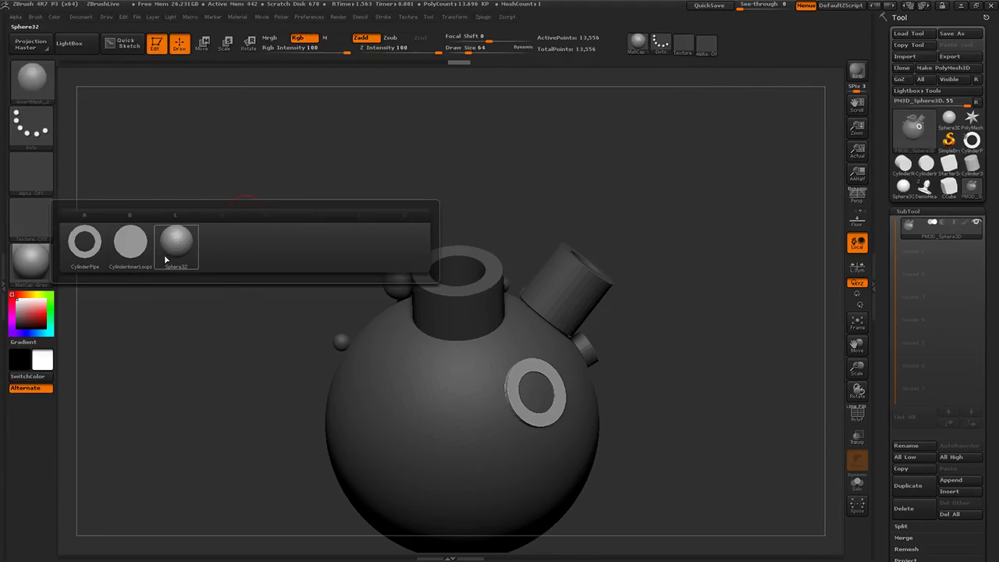
click(144, 250)
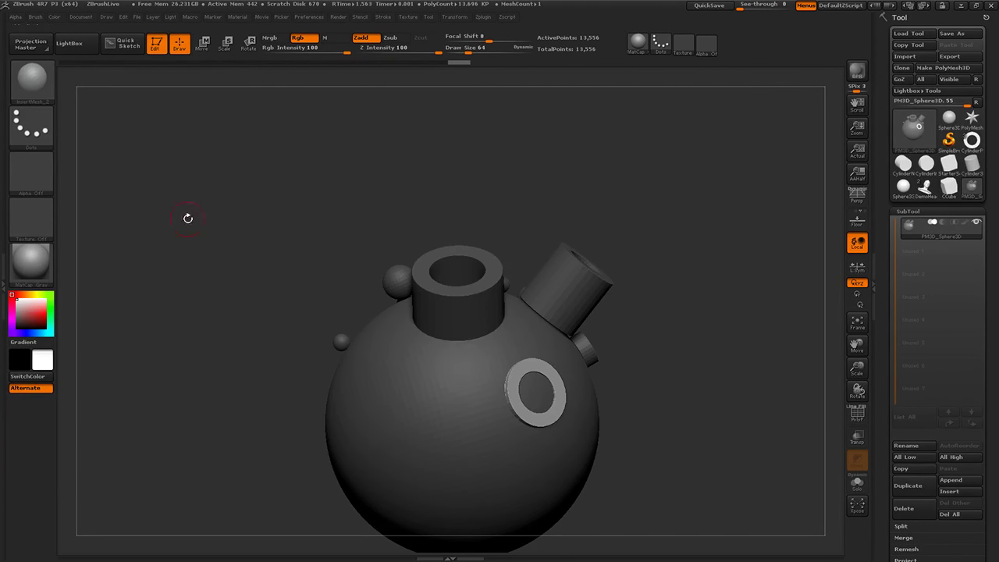
click(35, 17)
drag(419, 375, 456, 393)
mouse_move(679, 492)
mouse_down()
mouse_move(771, 422)
mouse_move(328, 368)
mouse_up()
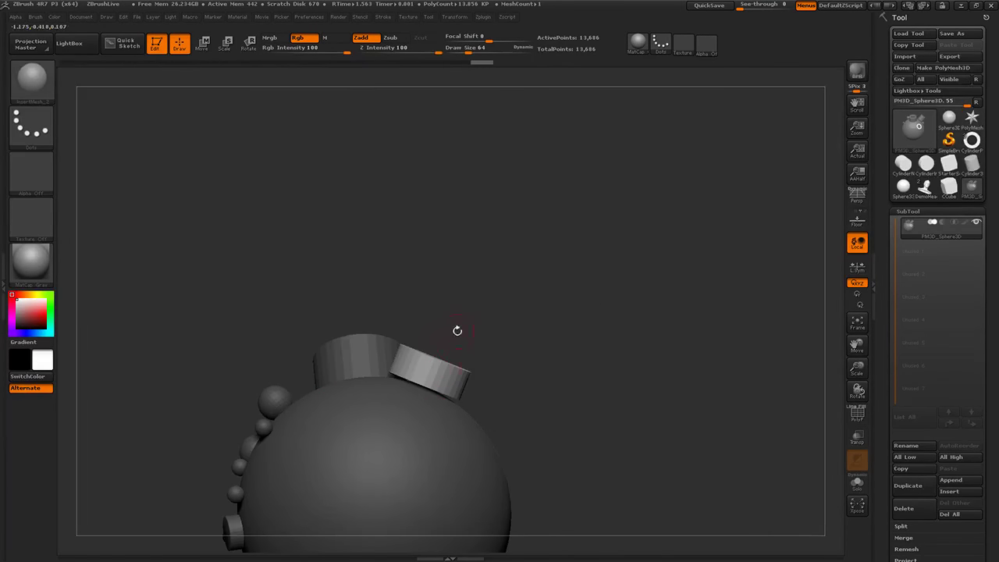
click(54, 16)
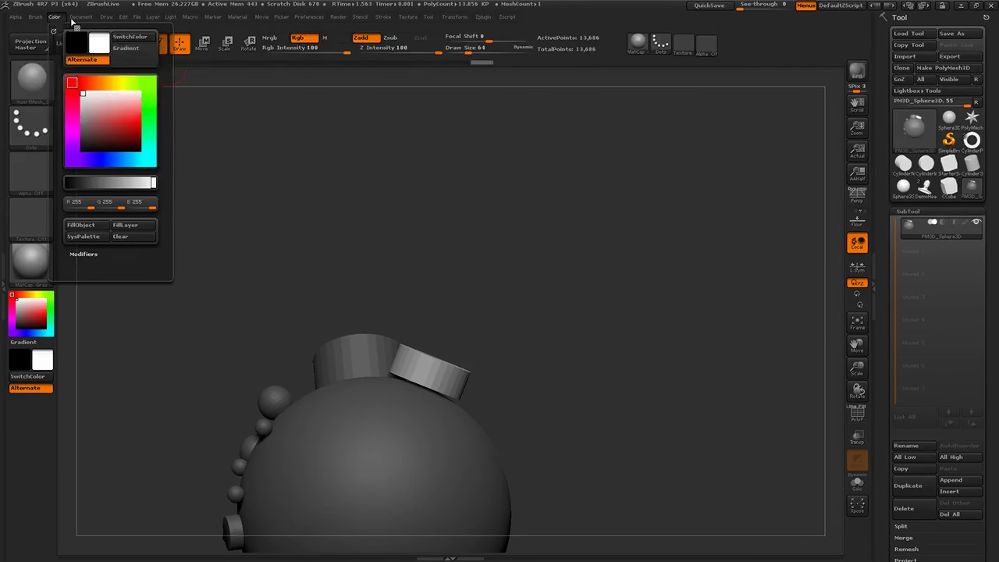
Insert two more cylinders on the sphere's bare front, one at Imbed depth -40 and one after readjusting the depth.
click(36, 18)
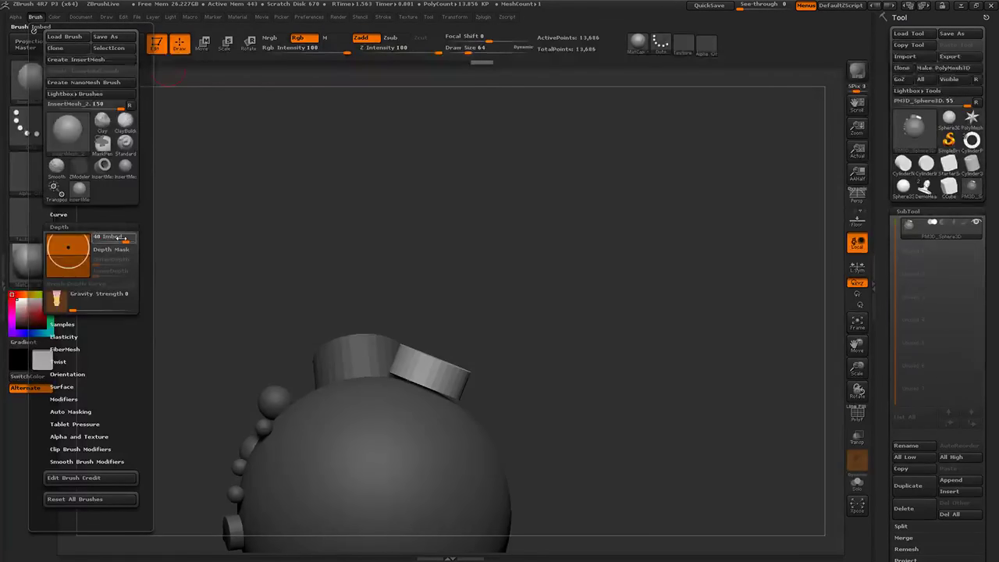
text(-40)
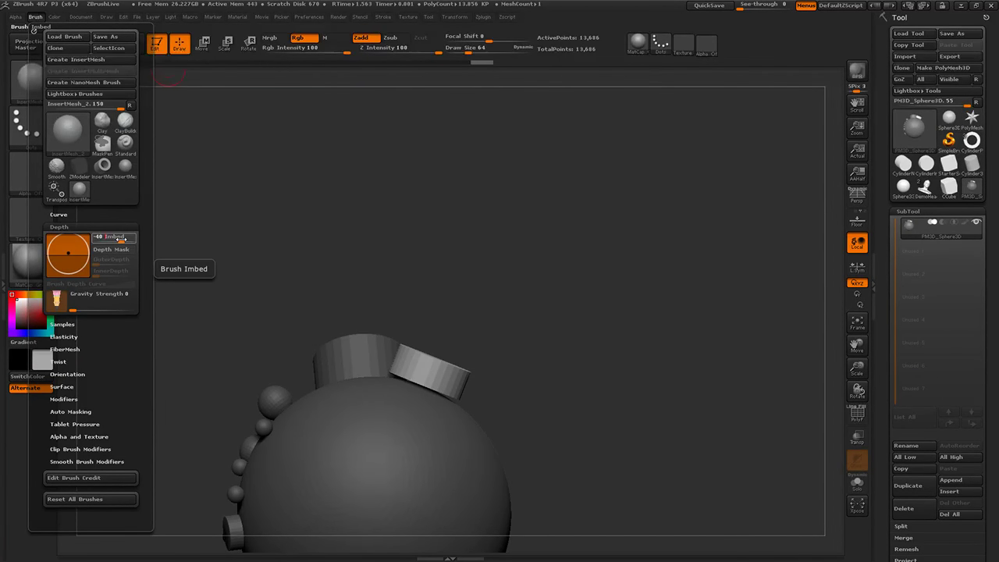
drag(569, 413, 615, 469)
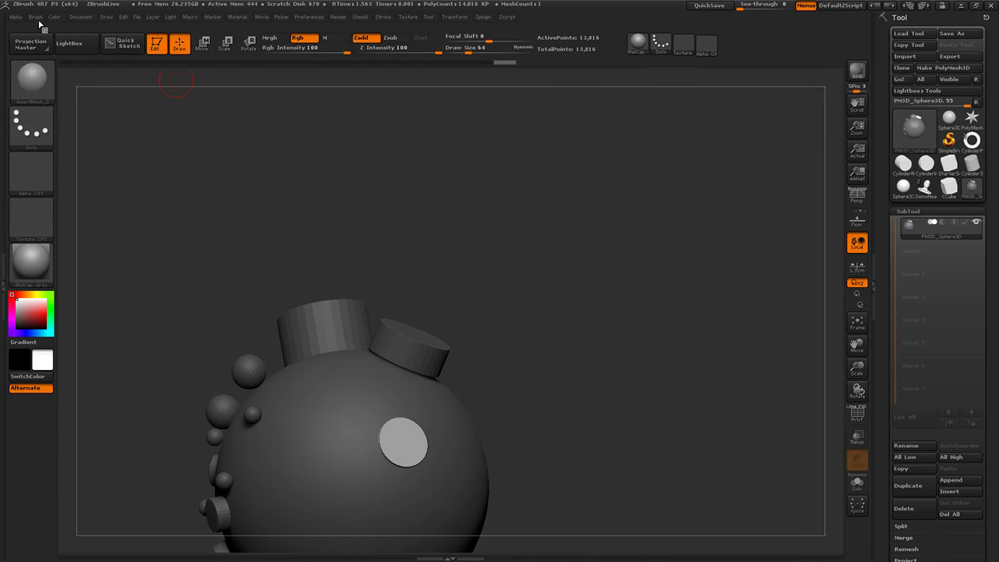
click(38, 19)
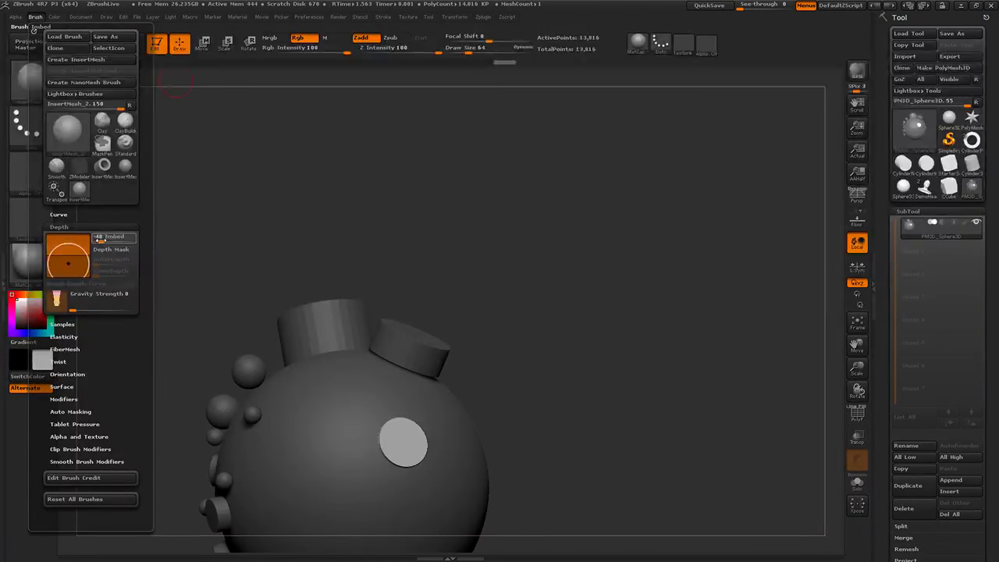
drag(311, 376, 316, 382)
drag(531, 413, 553, 455)
Switch the brush to the Sphere32 mesh, set its Imbed depth to 100 and insert a sphere beside the flush cylinder.
key(m)
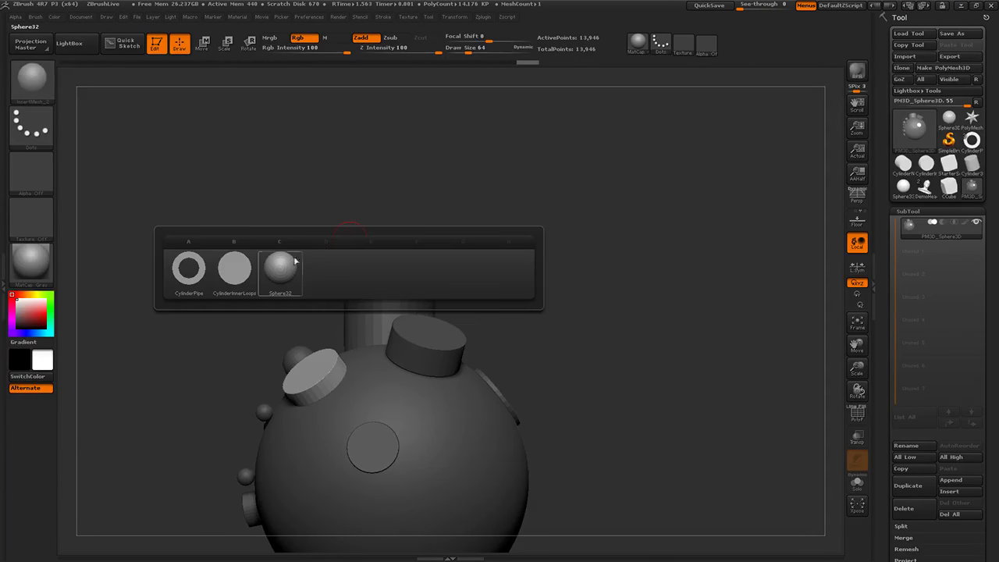
click(282, 267)
click(37, 17)
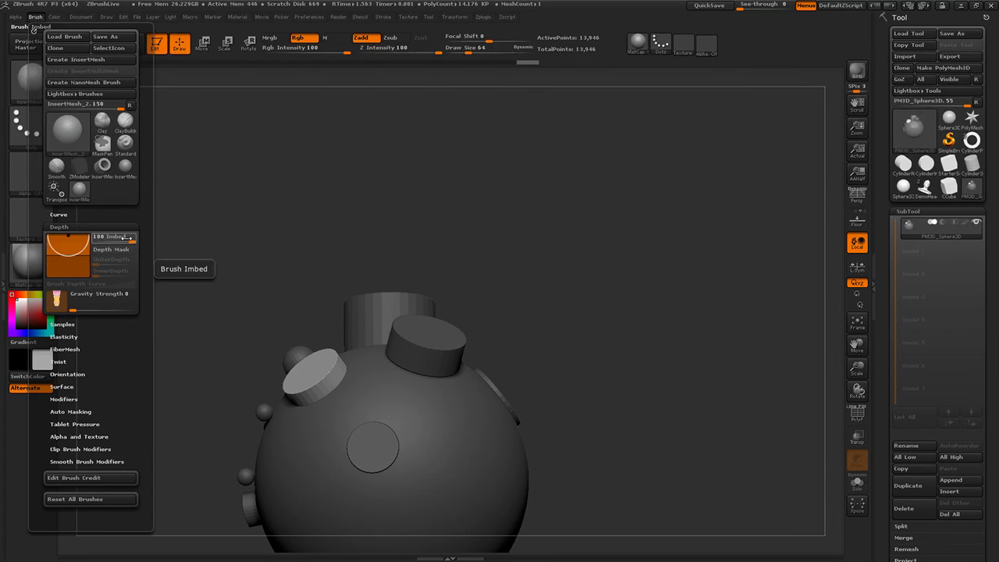
drag(453, 441, 476, 463)
mouse_move(656, 469)
mouse_down()
mouse_move(613, 484)
mouse_move(662, 482)
mouse_up()
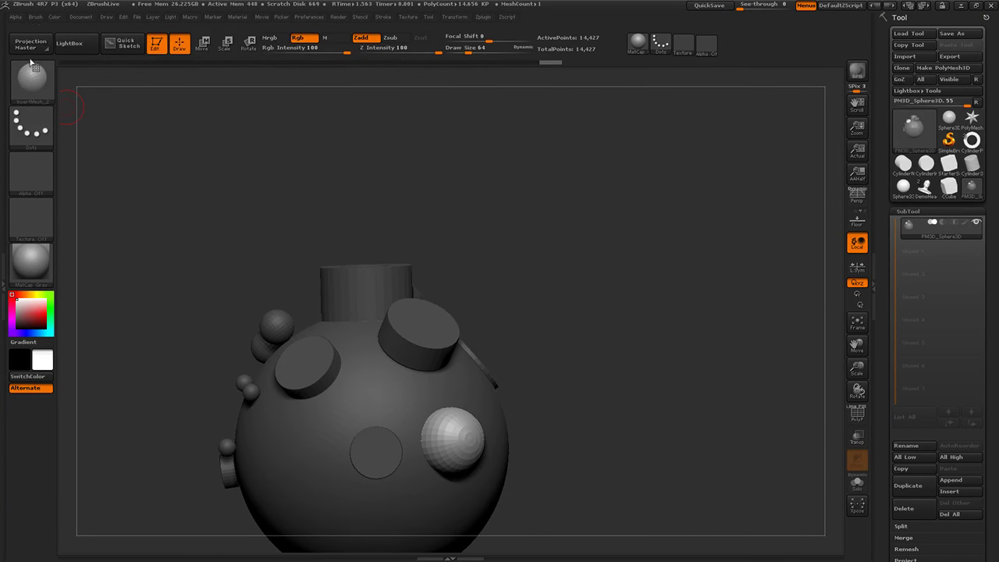
Switch the brush back to the CylinderPipe mesh and check its Imbed depth.
click(36, 17)
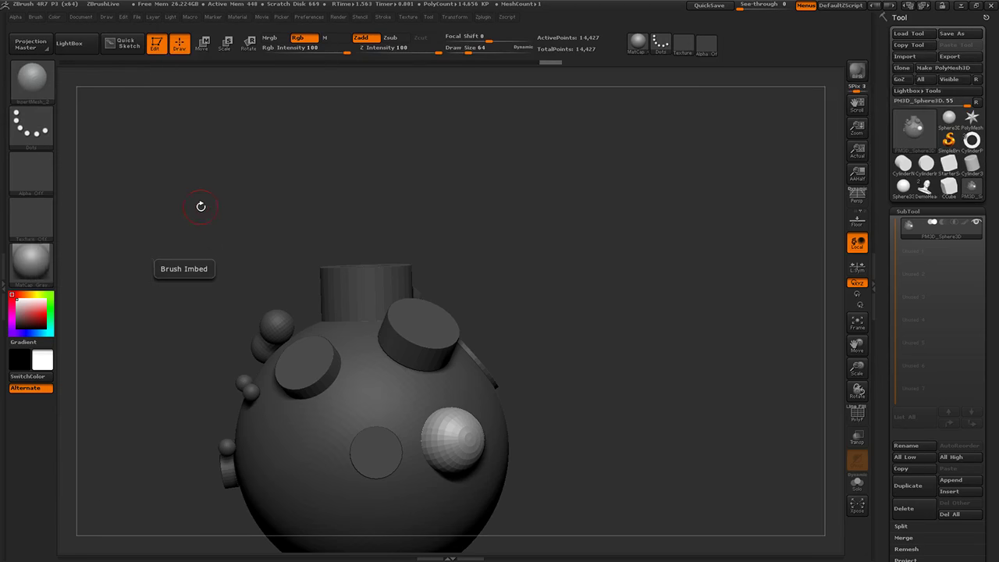
key(m)
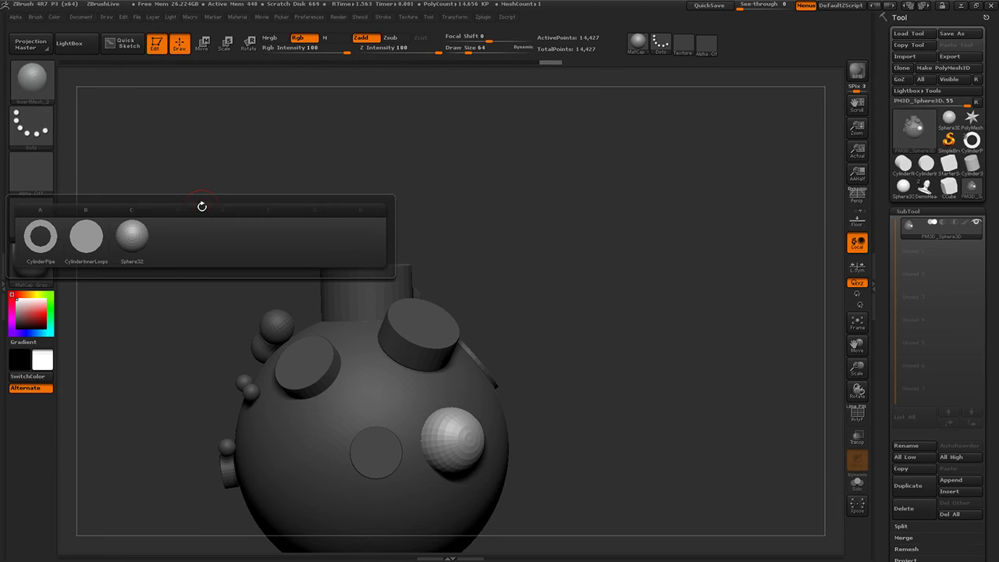
click(35, 243)
click(37, 17)
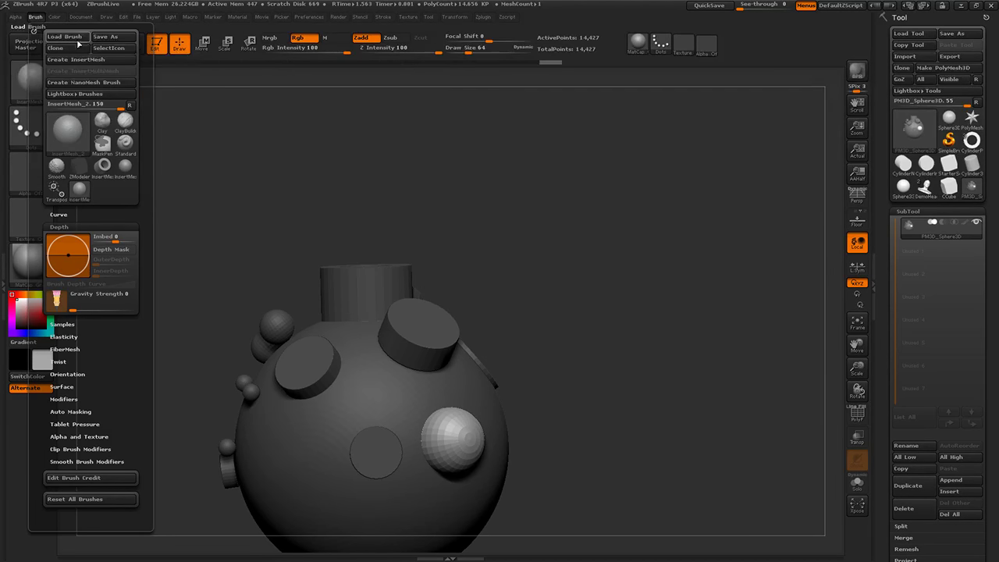
click(78, 43)
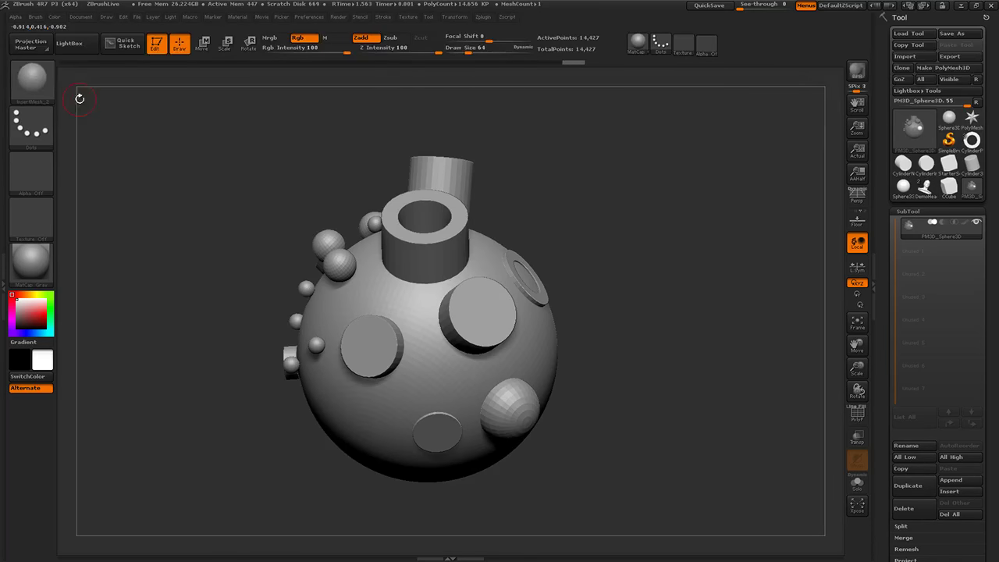
Turn the sphere to show the pipes and small inserts and capture this view as the brush's icon.
drag(80, 98, 407, 236)
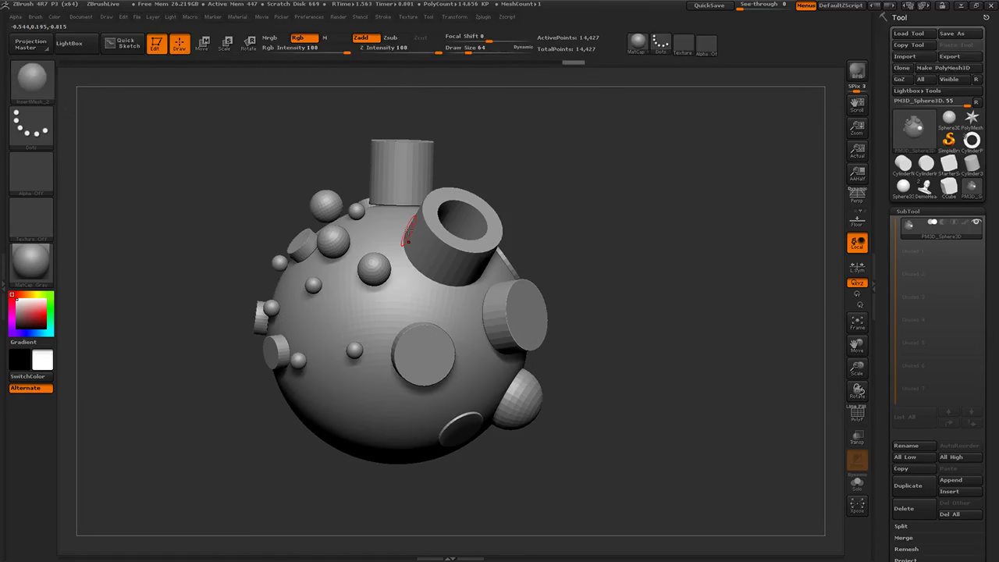
click(35, 16)
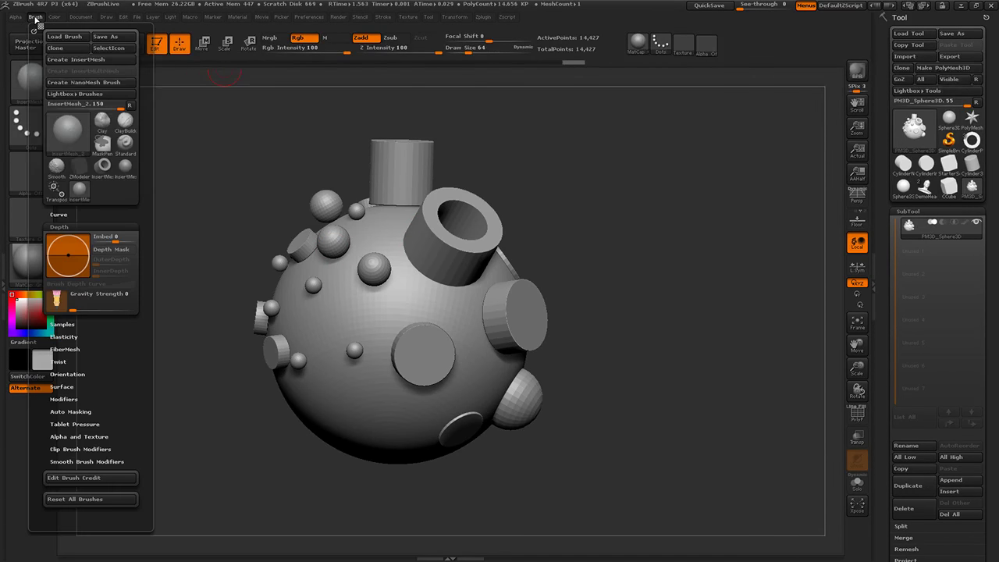
click(109, 49)
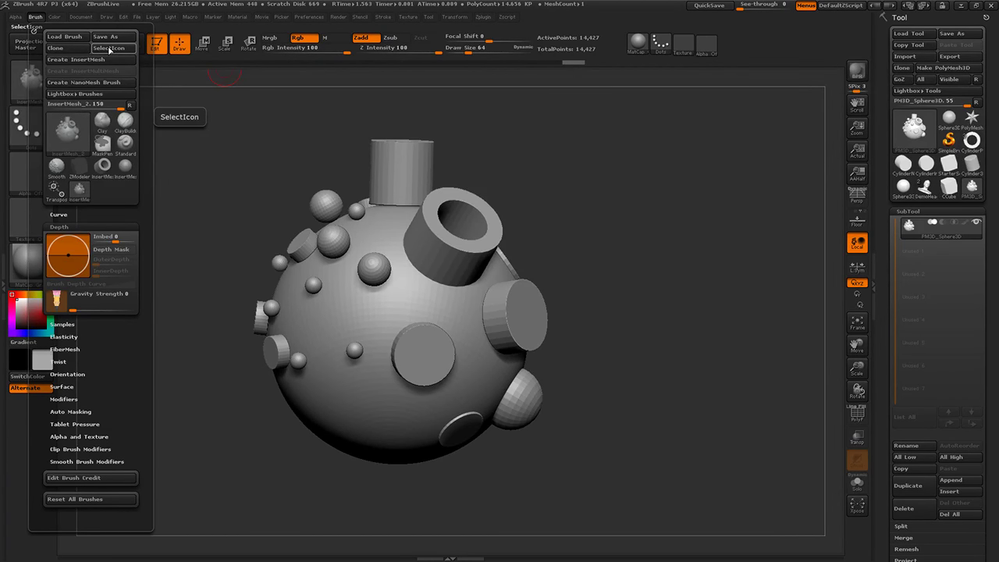
mouse_move(76, 142)
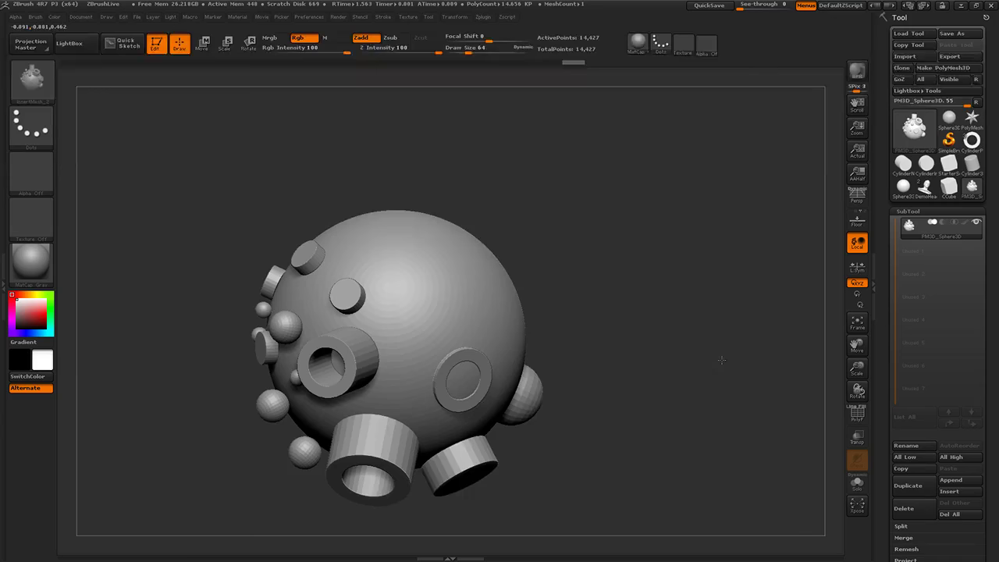
Rotate the sphere so the pipe openings face forward and capture the new view as the brush's icon.
drag(722, 360, 593, 235)
click(35, 16)
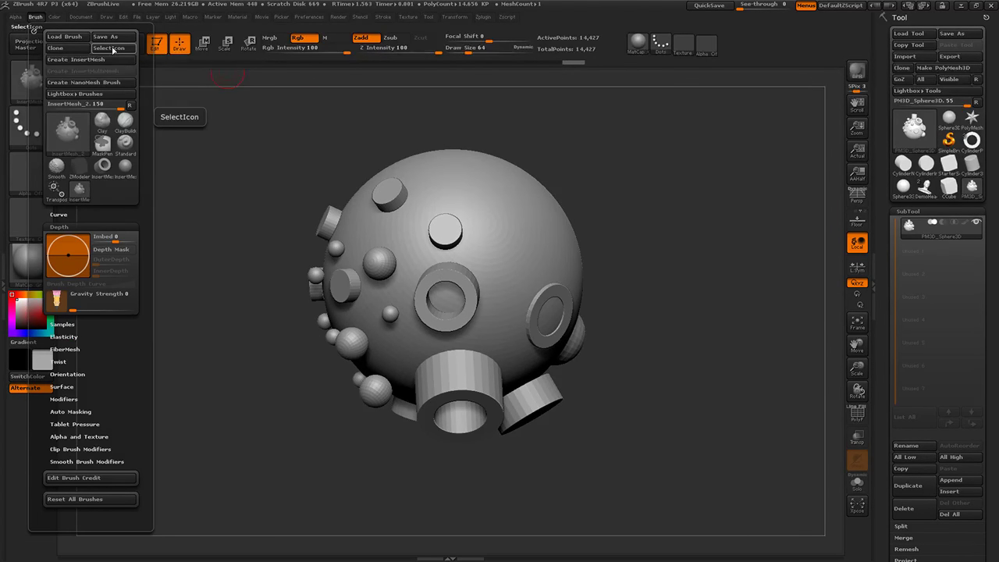
mouse_move(78, 146)
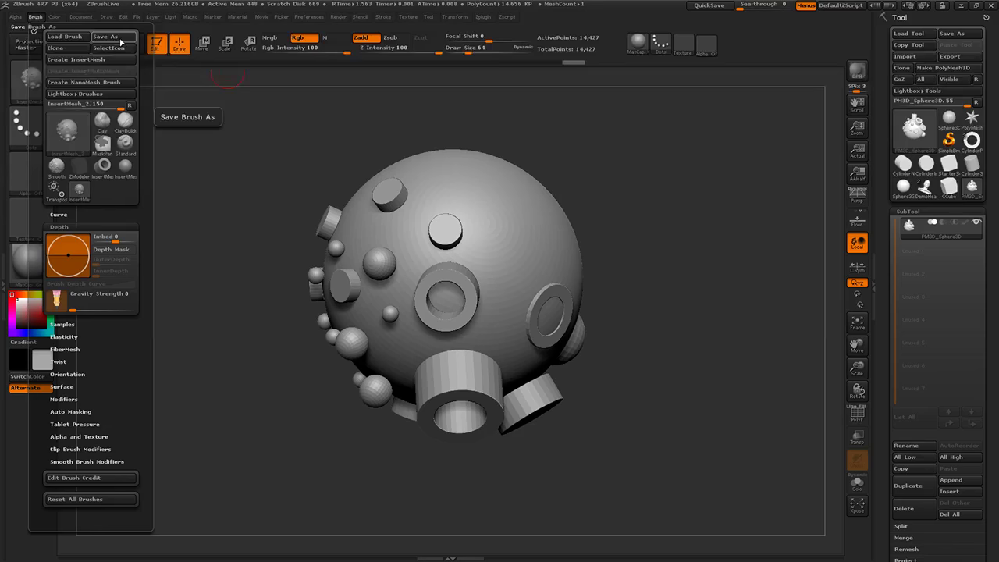
click(855, 324)
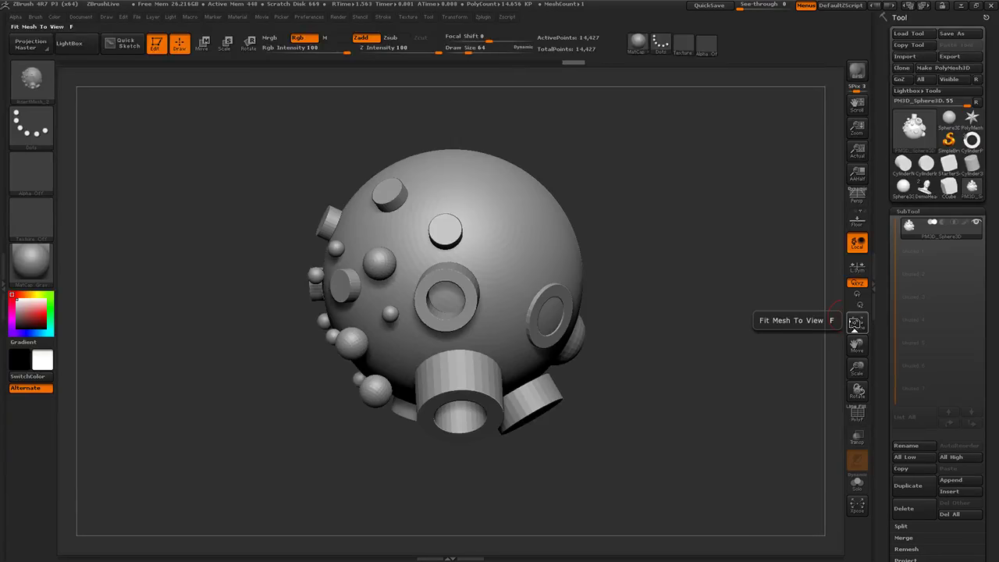
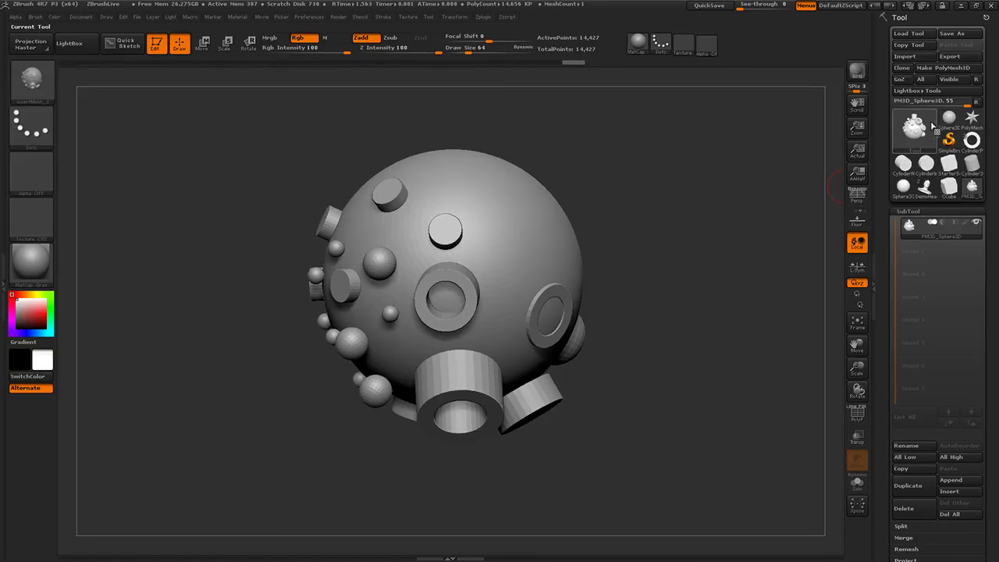
Load the CylinderNoEdges tool, display its polygon wireframe in perspective and look over its geometry settings.
mouse_move(971, 118)
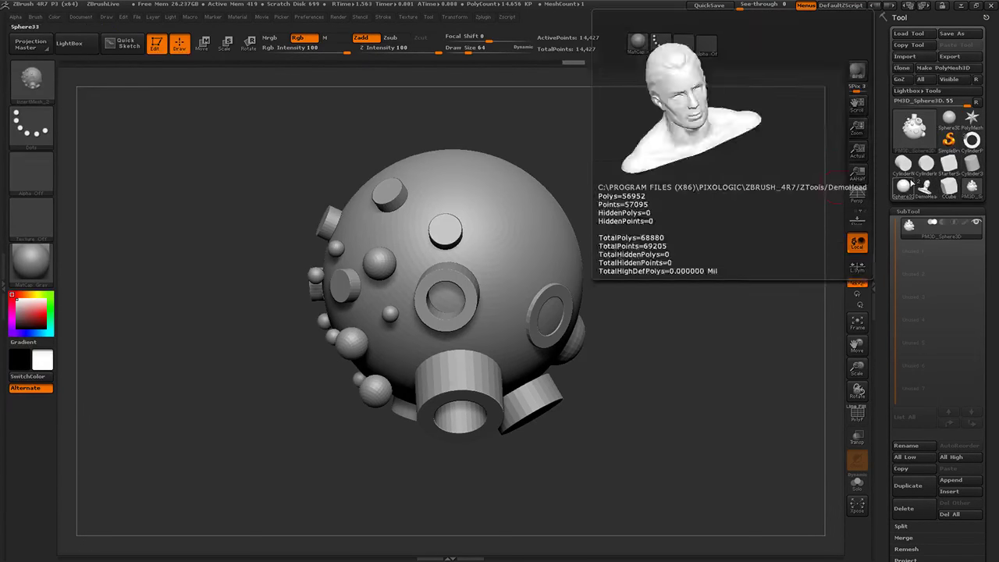
click(902, 167)
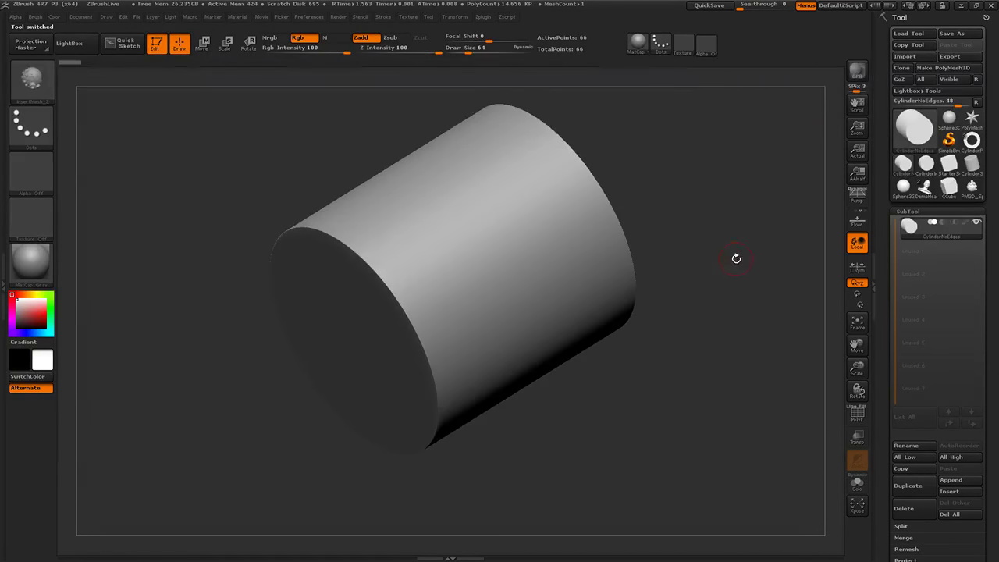
alt+drag(721, 242, 836, 455)
click(857, 415)
drag(837, 402, 717, 349)
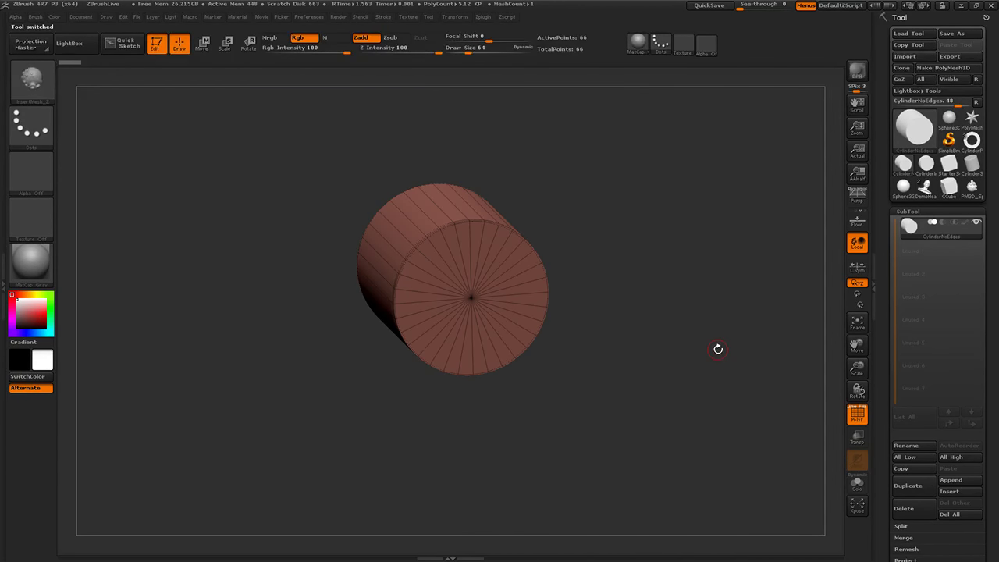
key(p)
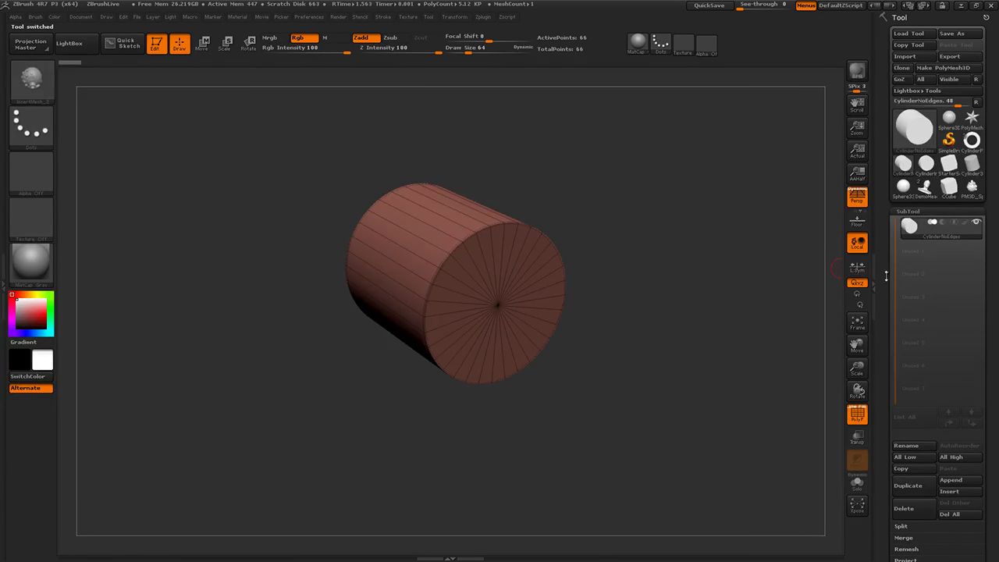
drag(887, 296, 885, 230)
scroll(886, 229, down, 3)
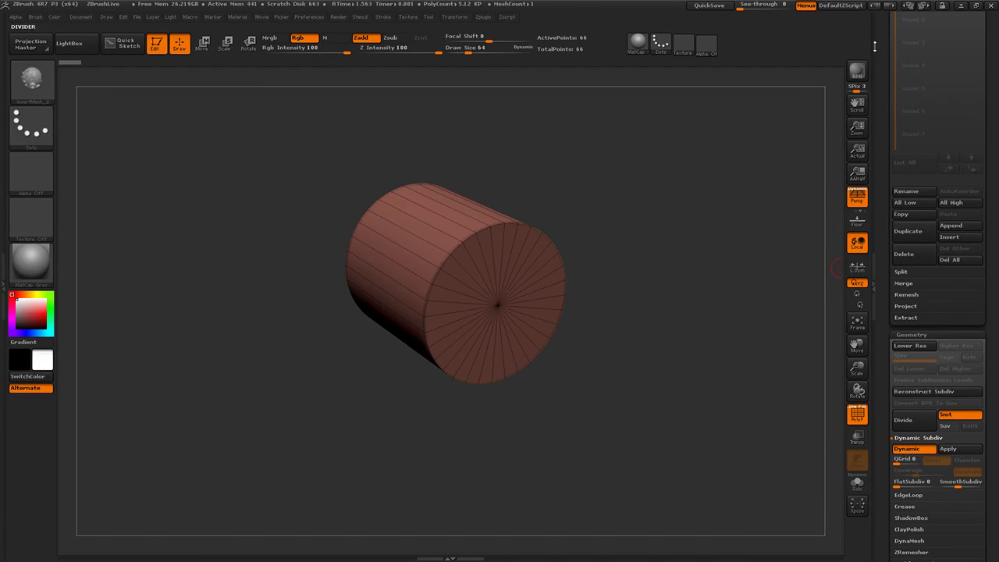
scroll(888, 255, up, 4)
Switch to the CylinderPipe tool with its three subtools and expand its geometry Size values.
click(971, 142)
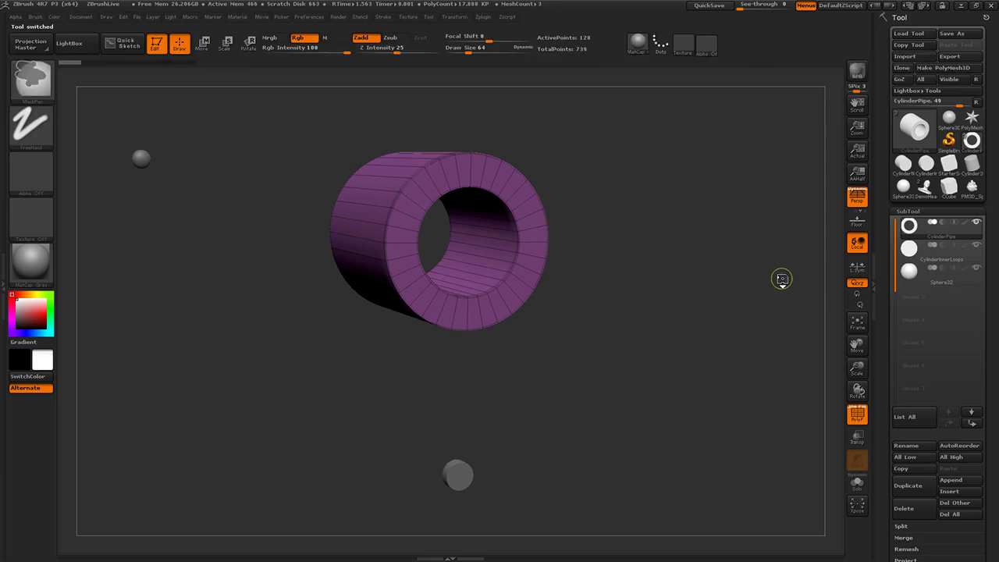
ctrl+right_drag(782, 279, 739, 266)
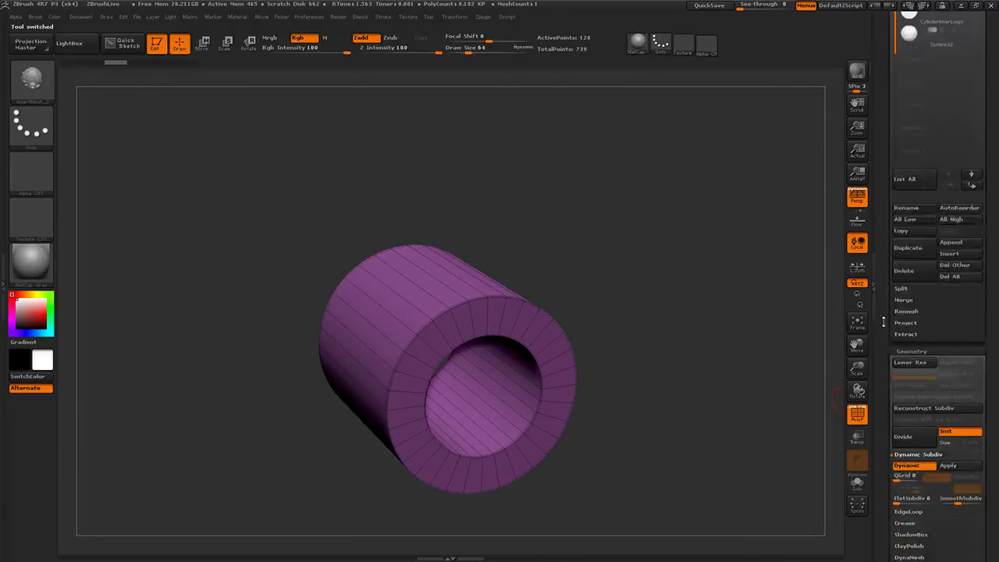
mouse_move(883, 321)
mouse_down()
mouse_move(881, 339)
mouse_move(879, 323)
mouse_up()
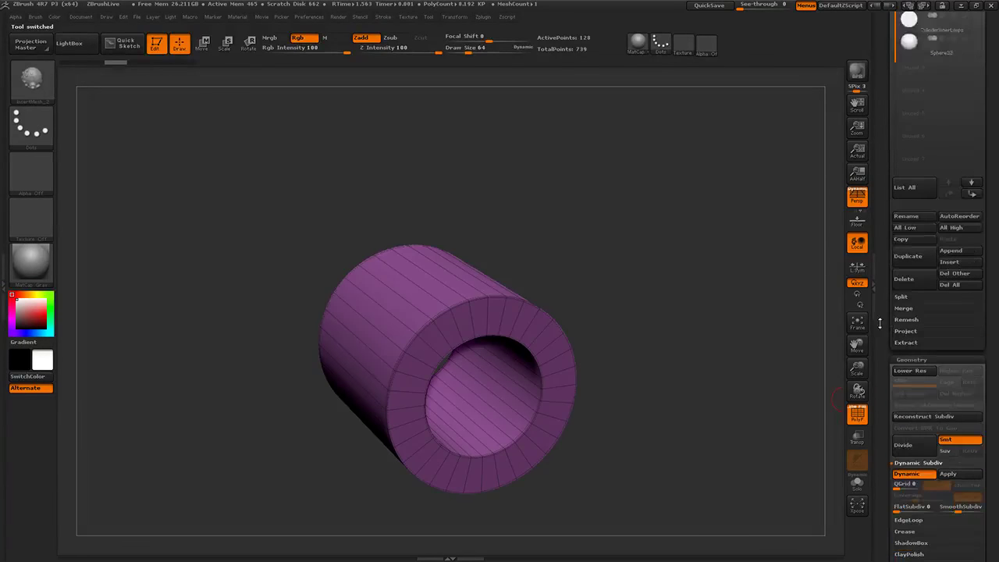
scroll(880, 323, down, 5)
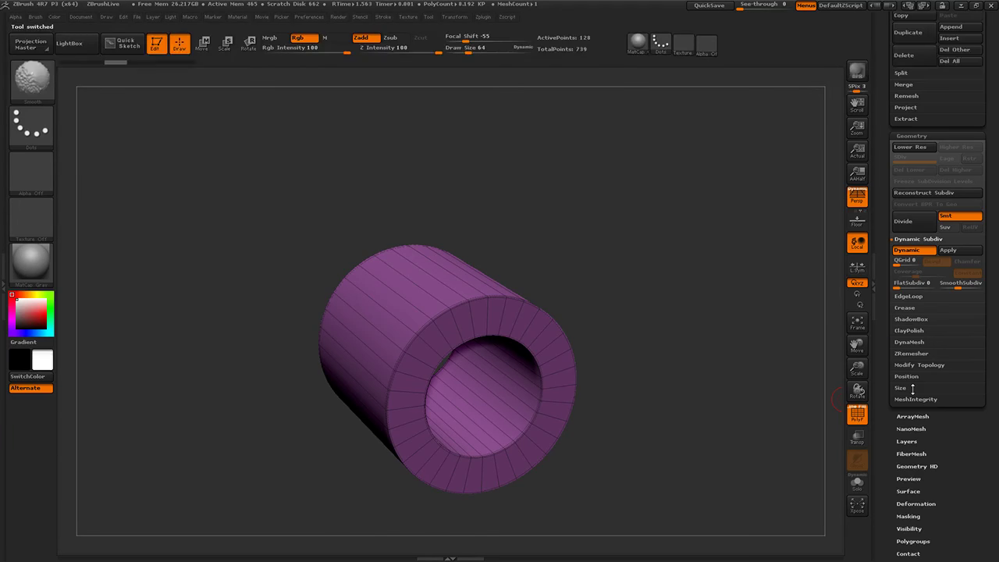
click(912, 388)
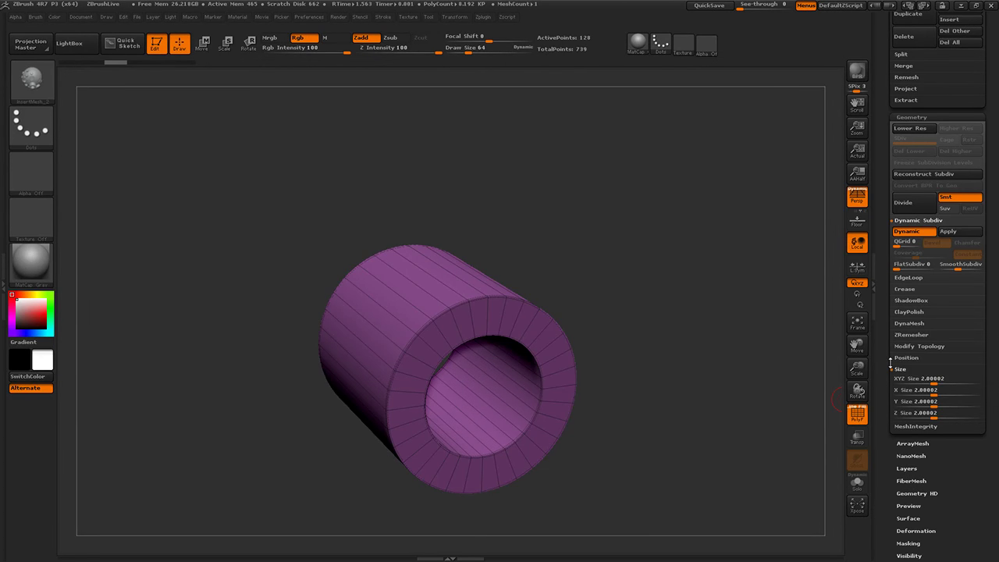
scroll(885, 369, down, 1)
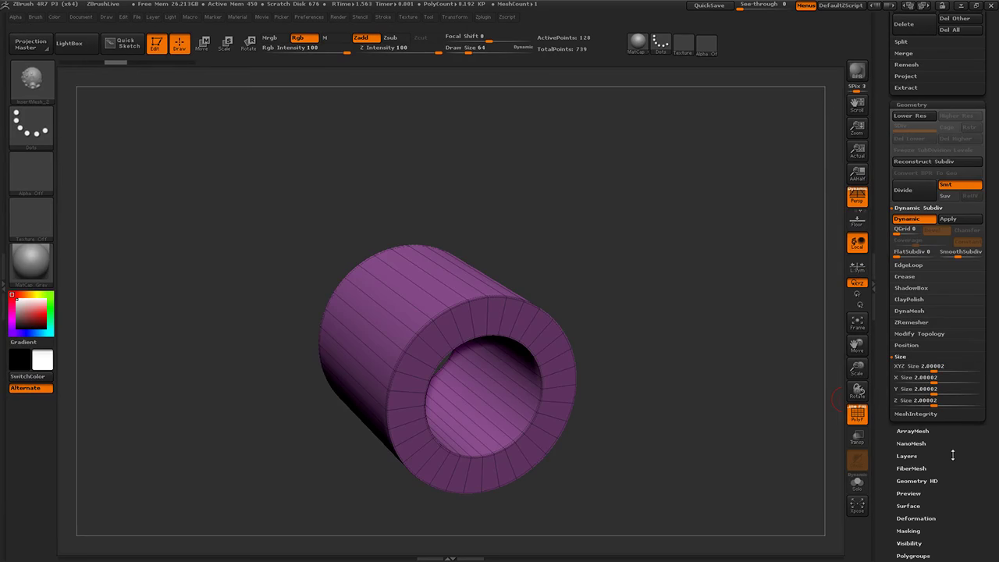
Expand the CylinderPipe tool's Export settings and set the export Scale to 16.
scroll(953, 455, down, 5)
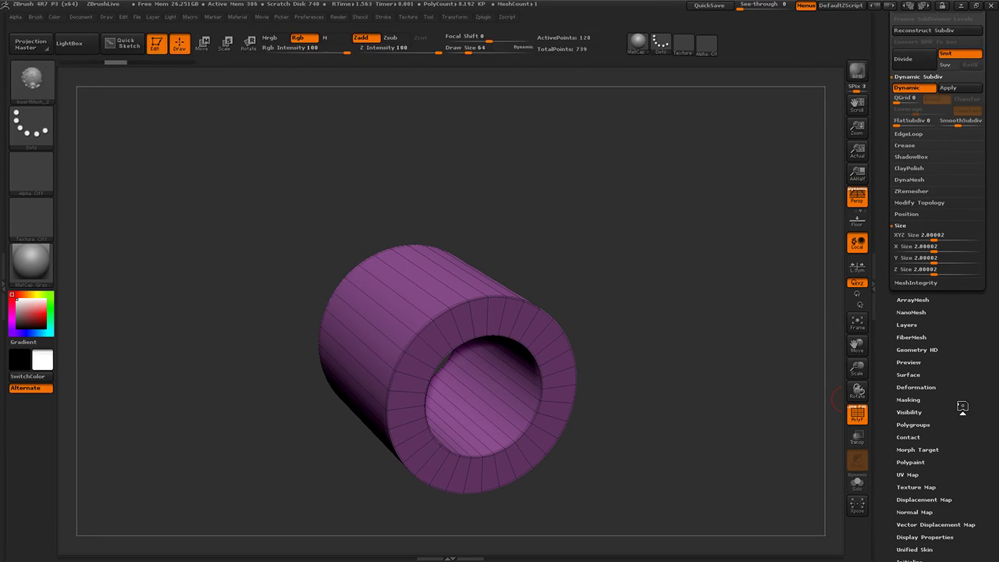
drag(963, 407, 970, 344)
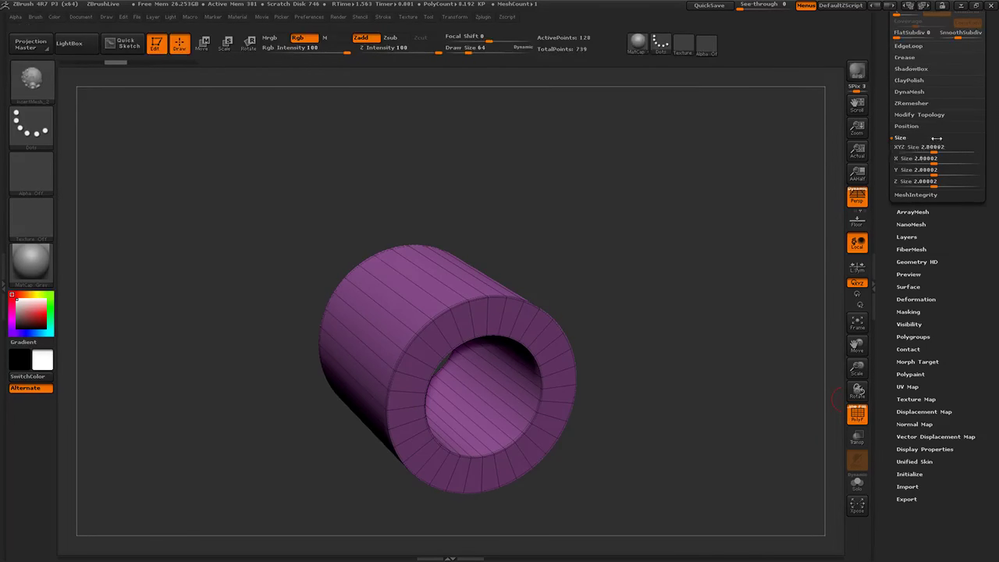
key(shift)
click(919, 499)
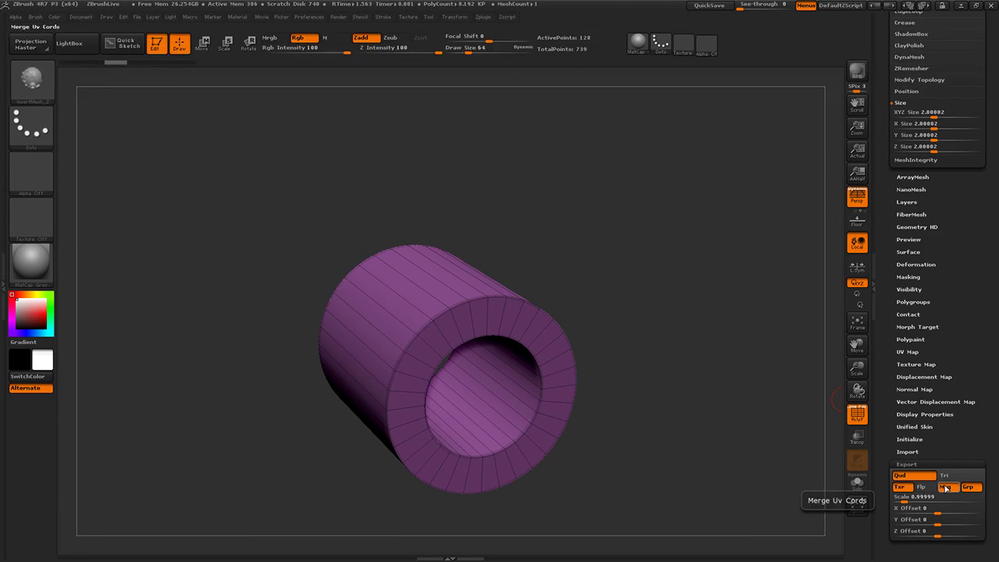
click(945, 488)
click(906, 498)
text(16)
key(Return)
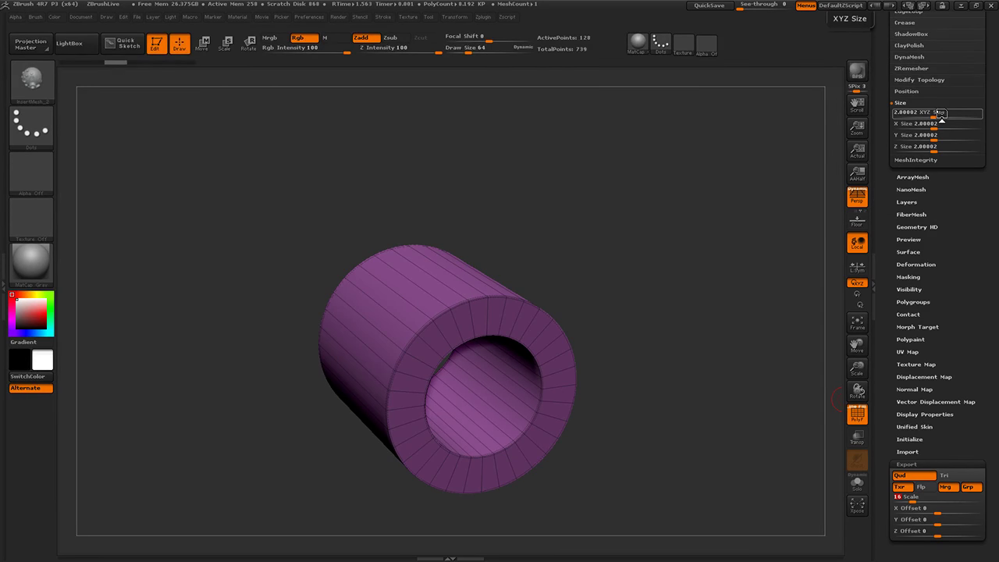
drag(985, 124, 986, 372)
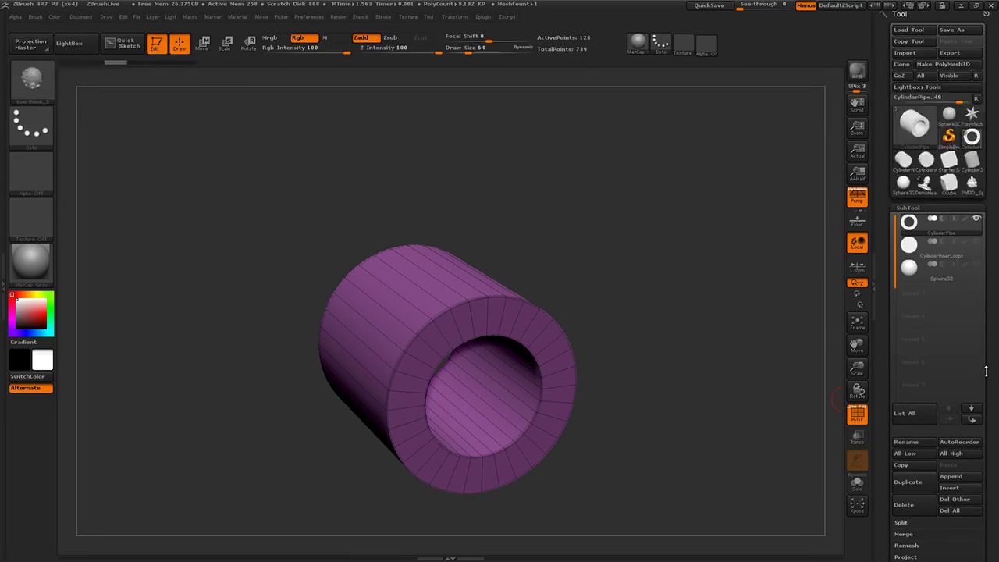
Compare the pipe's geometry Size values with its Export Scale setting.
scroll(986, 370, up, 1)
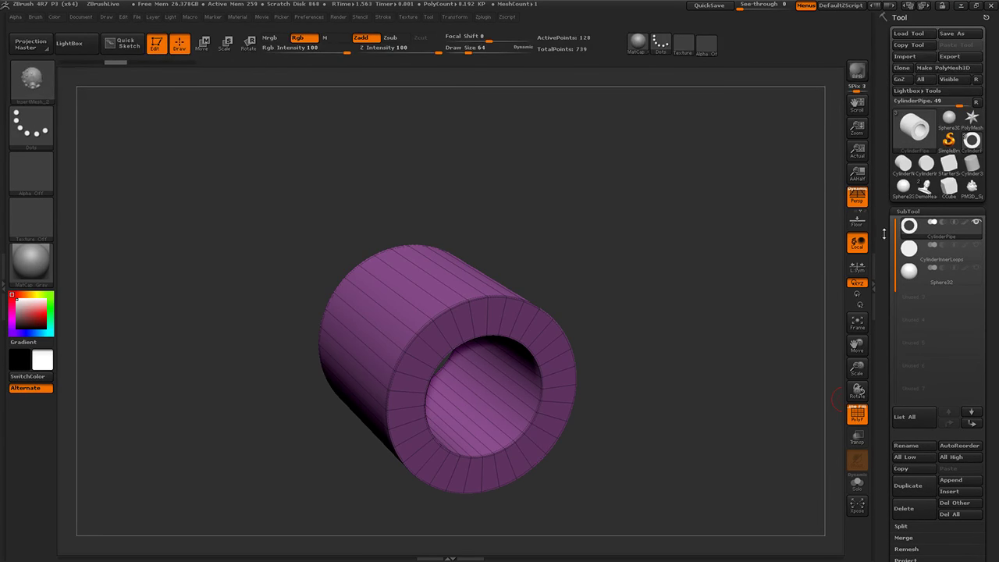
scroll(961, 383, down, 10)
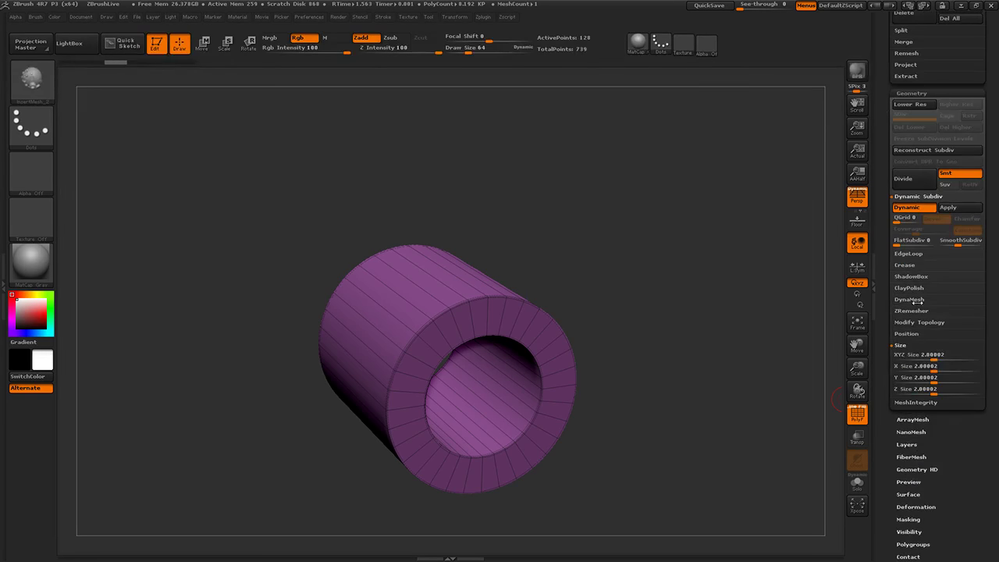
scroll(961, 384, down, 5)
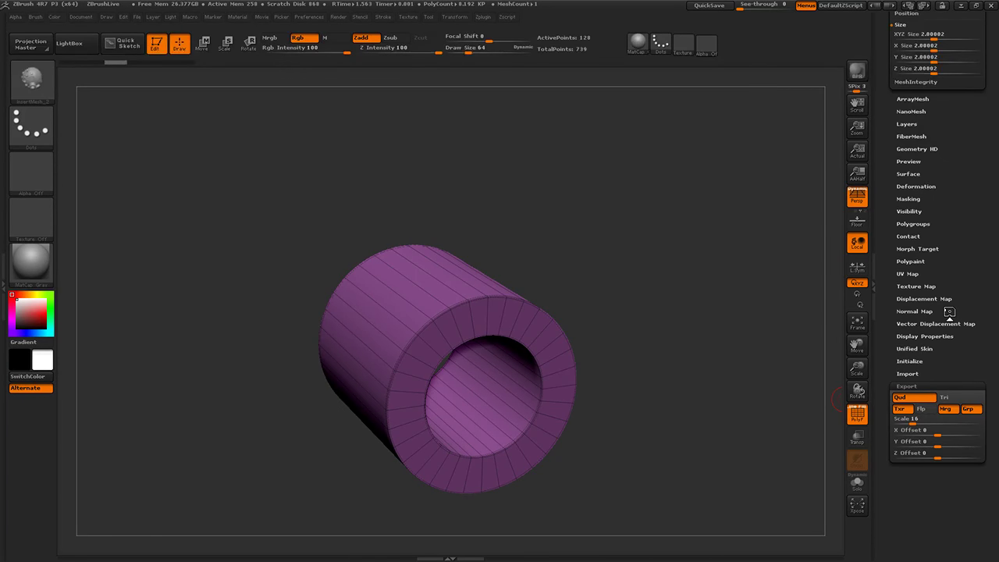
scroll(959, 179, up, 3)
Turn off perspective, align the pipe to face the view straight on, and measure its inner diameter with the Transpose line.
drag(627, 337, 737, 208)
key(p)
drag(651, 268, 726, 249)
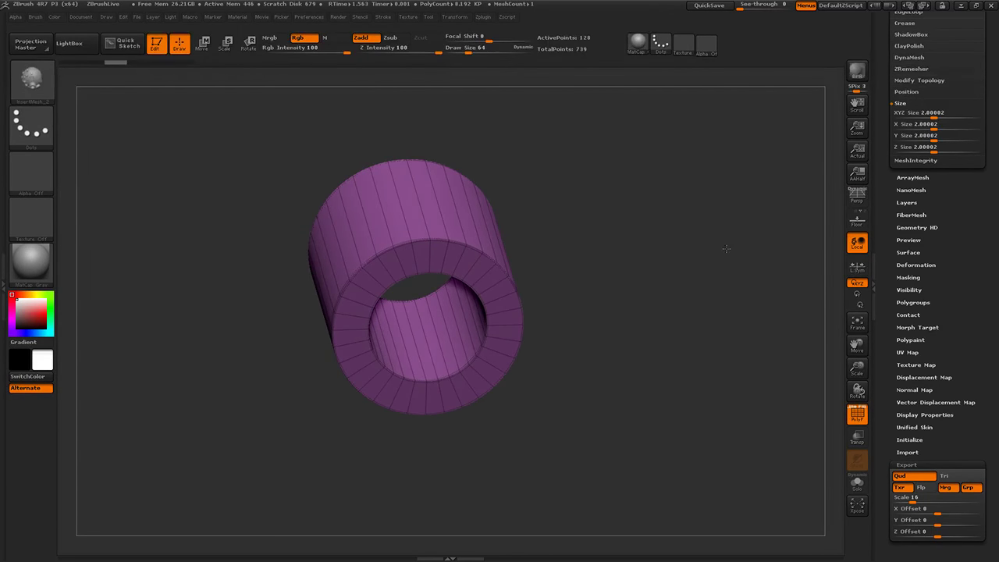
click(202, 44)
shift+drag(754, 397, 693, 345)
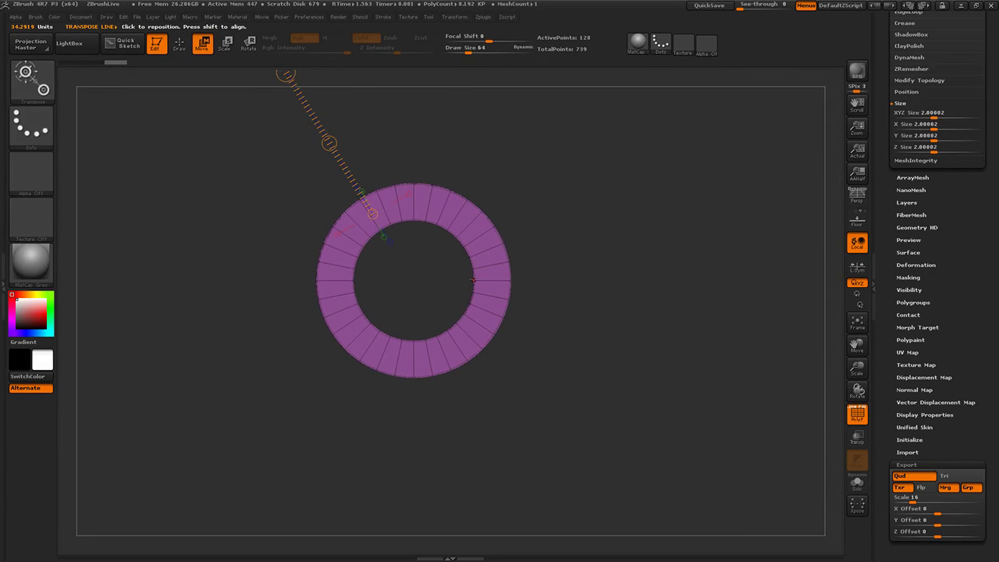
drag(472, 280, 568, 295)
shift+drag(653, 292, 471, 280)
drag(472, 280, 353, 280)
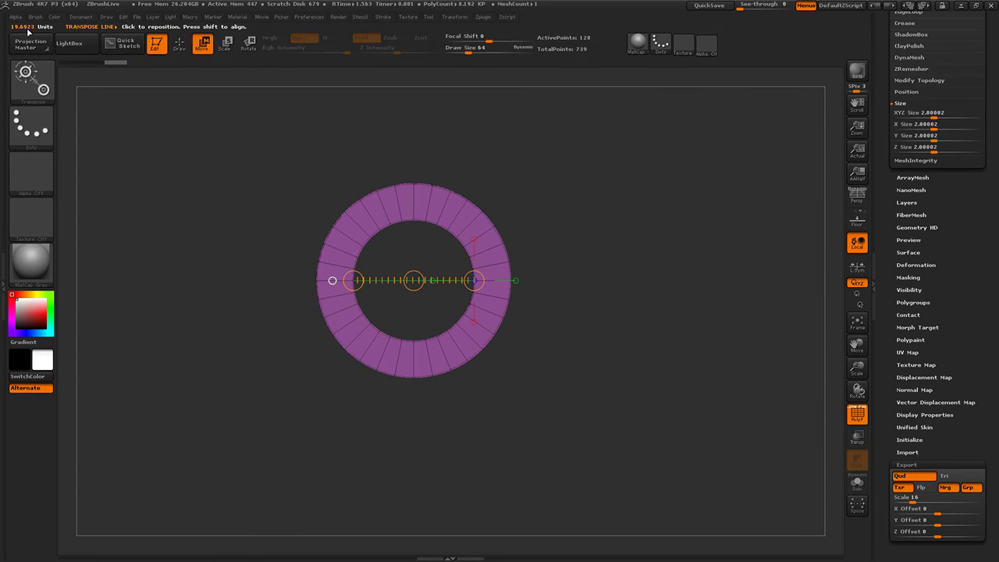
Measure the pipe's outer diameter and remeasure the hole's inner diameter with the Transpose line.
drag(413, 182, 414, 379)
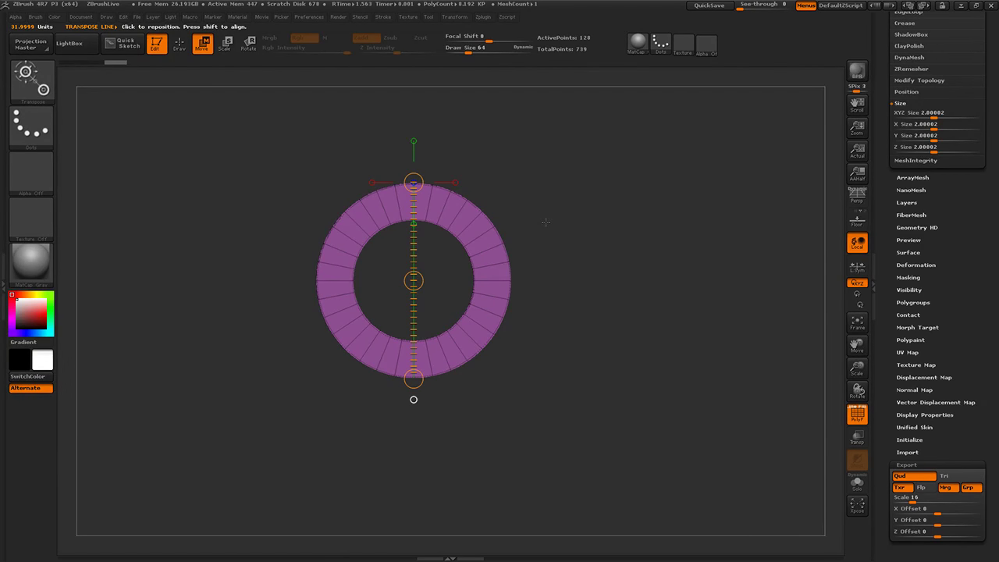
drag(474, 280, 353, 281)
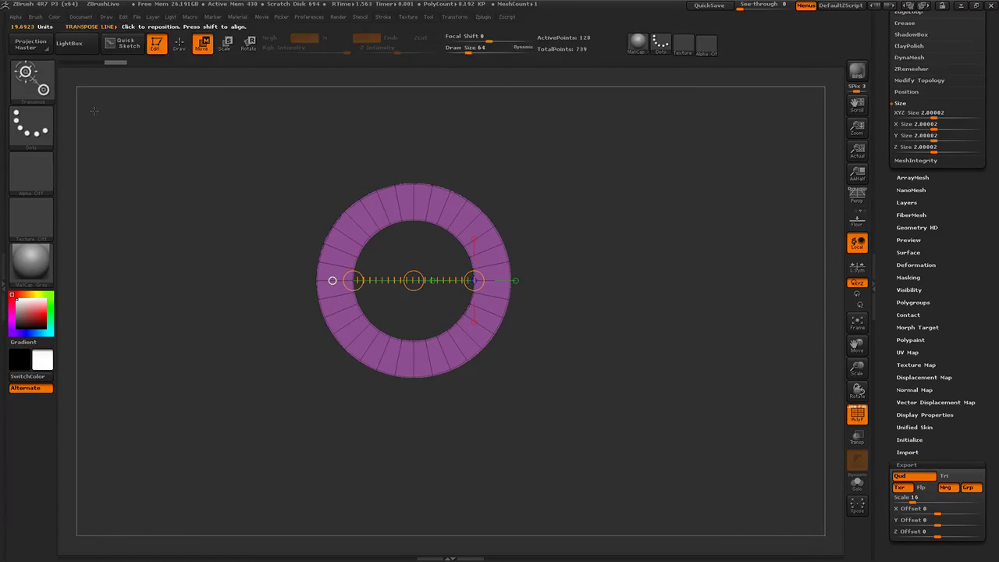
mouse_move(752, 274)
mouse_down()
mouse_move(747, 320)
mouse_move(722, 306)
mouse_up()
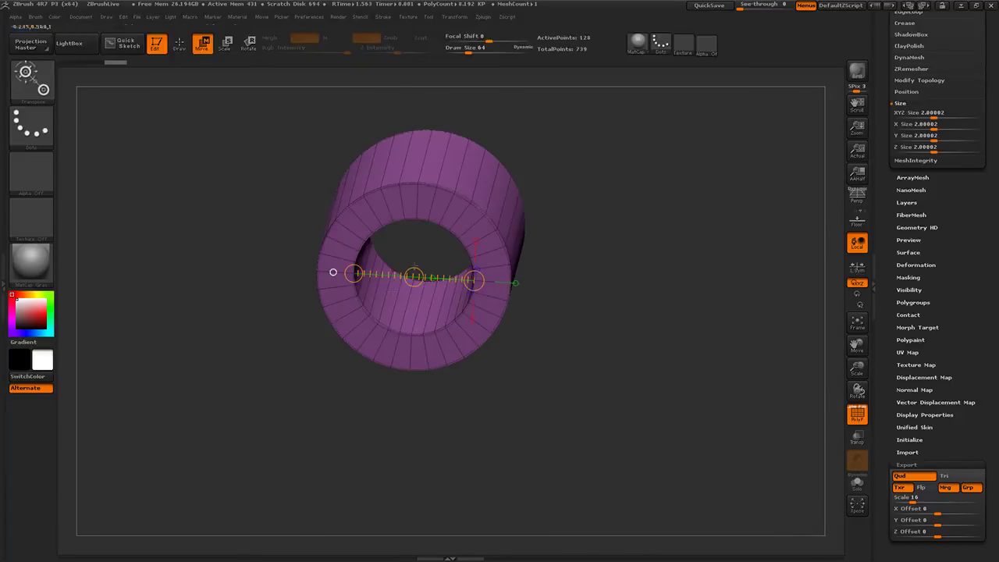
In perspective view, use the ZModeler brush with the Polygroup edge action and PolyLoop target to give the pipe's inner wall its own polygroup.
click(176, 40)
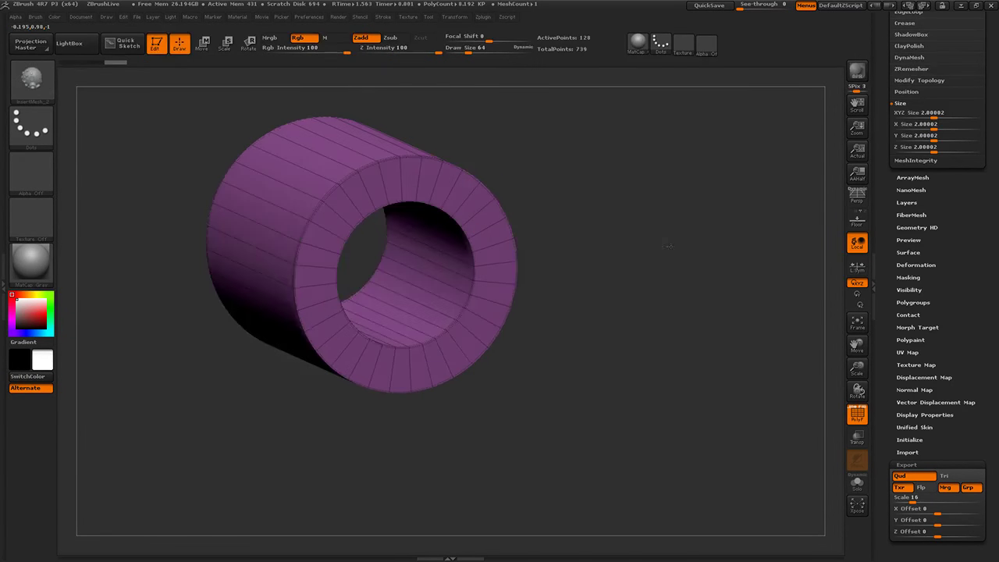
drag(662, 242, 643, 270)
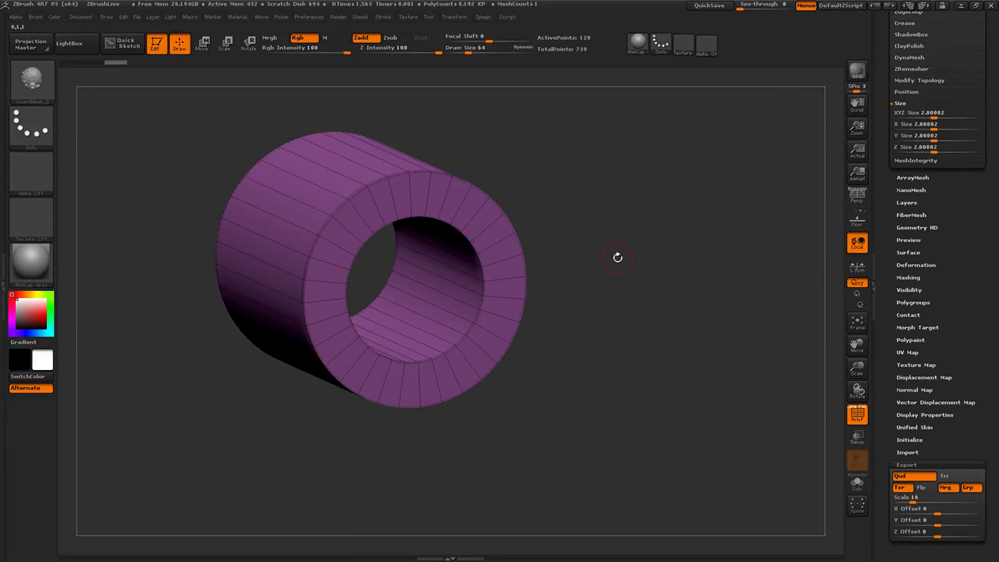
key(p)
drag(683, 341, 682, 351)
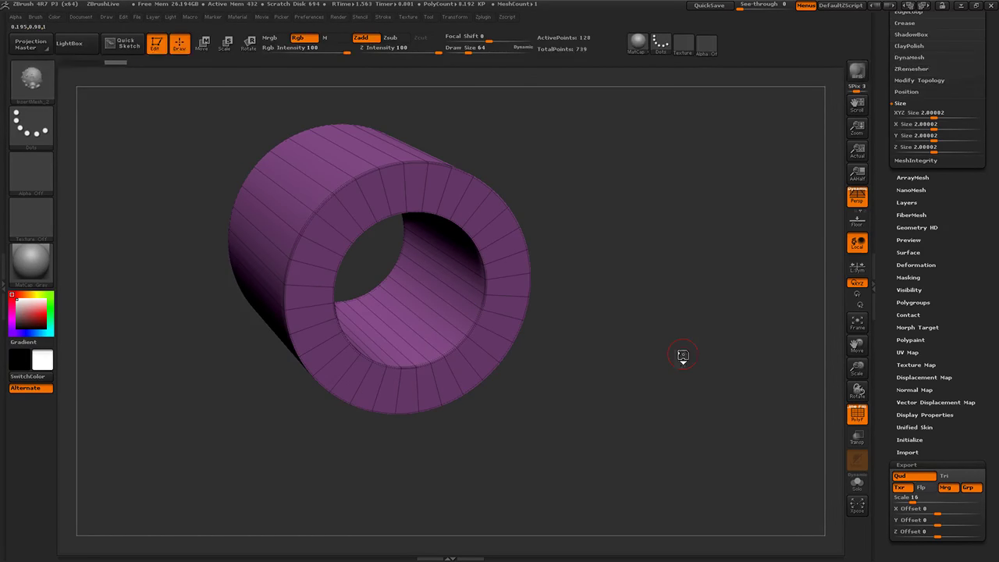
key(b)
key(z)
key(m)
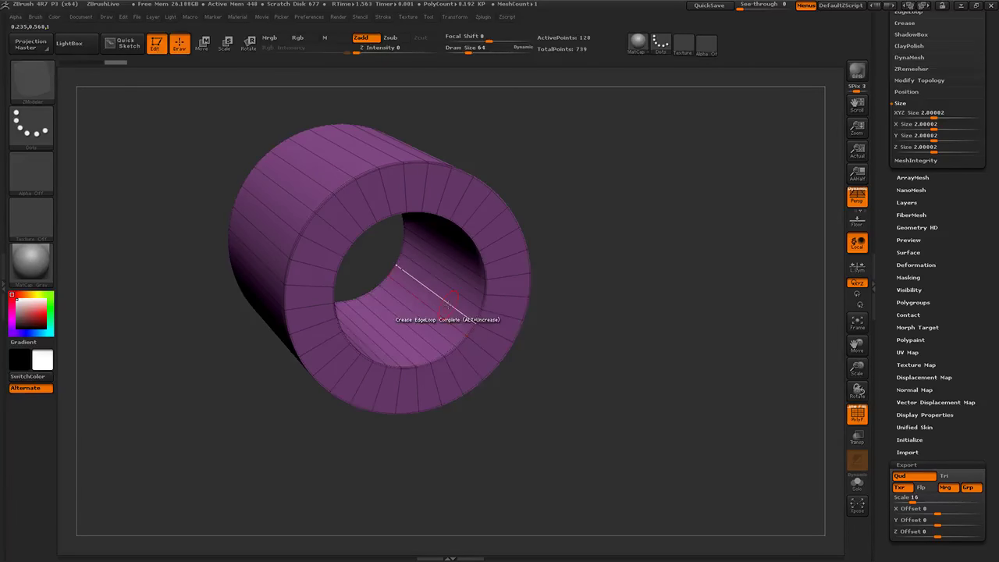
key(space)
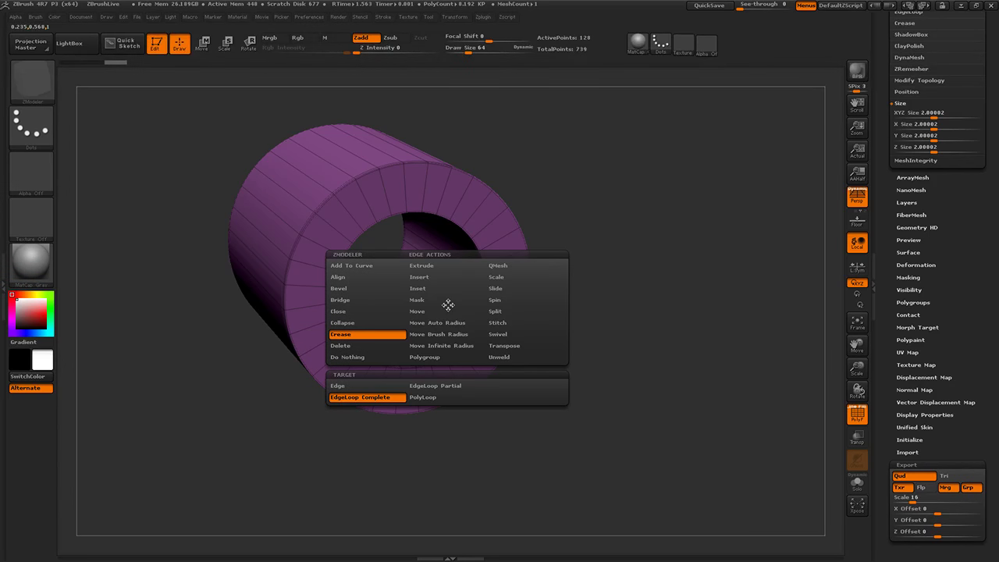
click(428, 357)
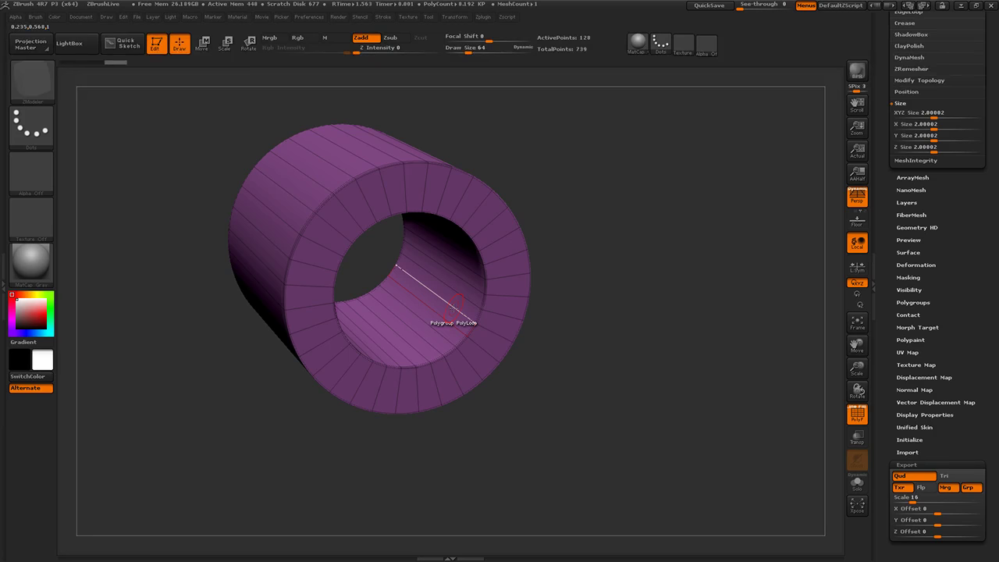
click(453, 309)
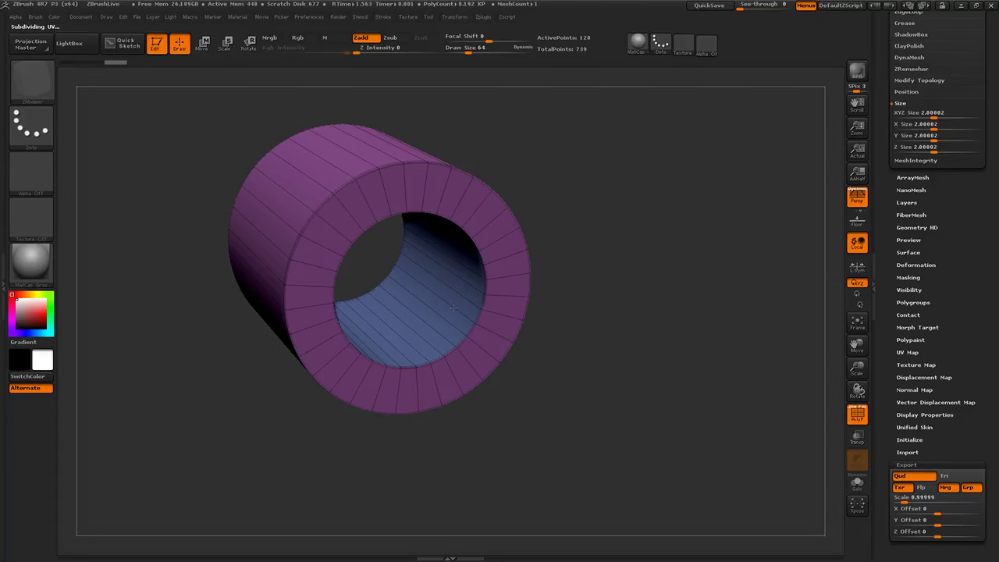
Widen the pipe's hole by applying the ZModeler QMesh polygon action with the Polygroup All target to its inner wall.
drag(643, 386, 623, 348)
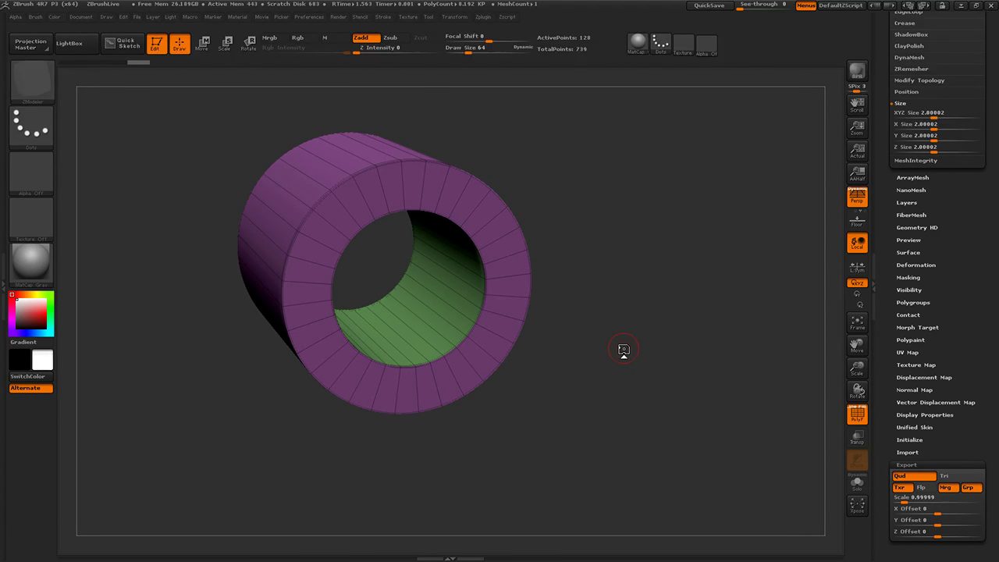
shift+drag(624, 339, 570, 308)
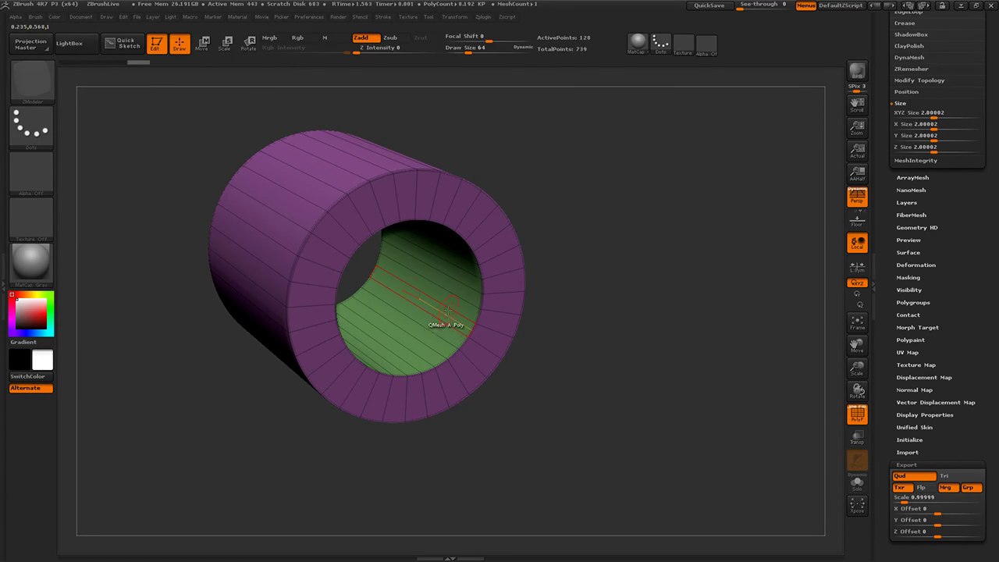
key(space)
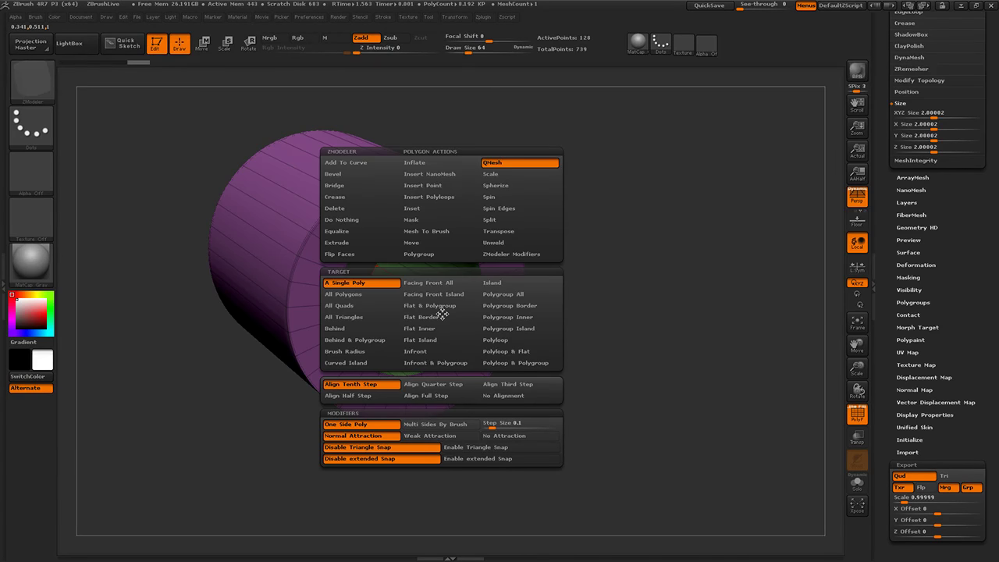
click(506, 297)
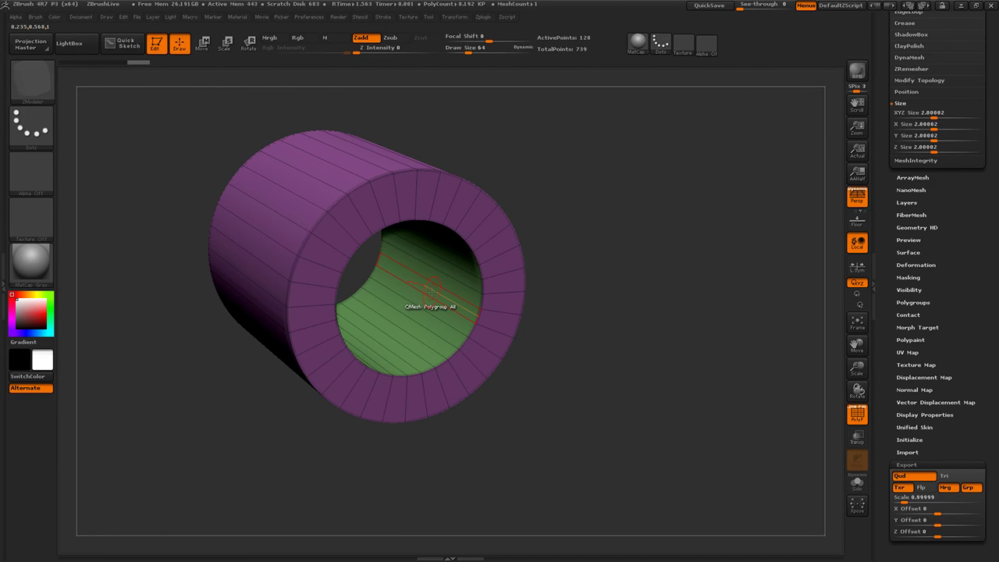
key(d)
mouse_move(444, 298)
mouse_down()
mouse_move(412, 284)
mouse_move(417, 298)
mouse_move(435, 290)
mouse_move(431, 269)
mouse_move(465, 320)
mouse_move(458, 302)
mouse_up()
Face the pipe straight on without perspective and measure the widened hole's inner diameter with the Transpose line.
drag(734, 371, 698, 351)
alt+drag(698, 352, 720, 359)
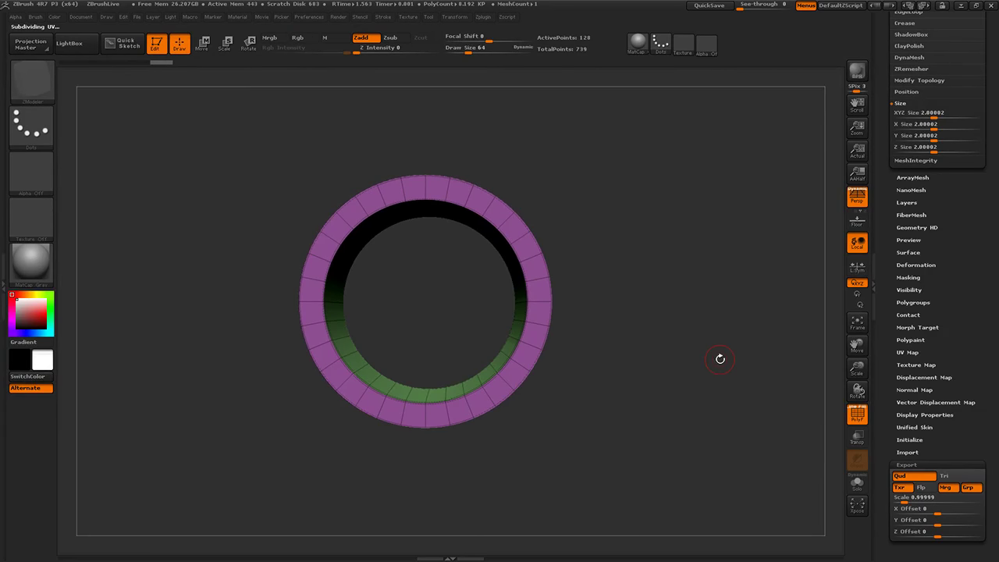
key(p)
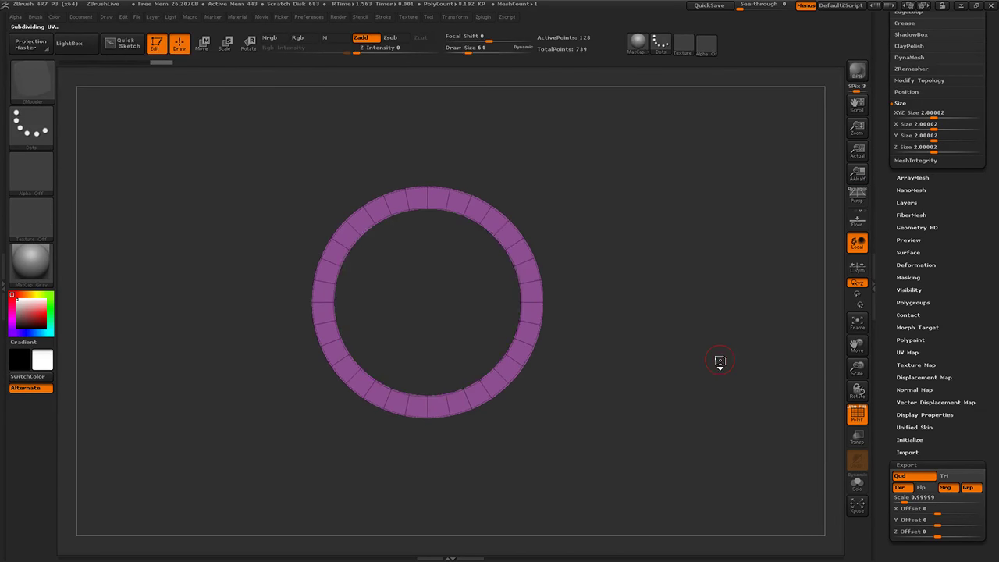
key(w)
drag(564, 302, 313, 302)
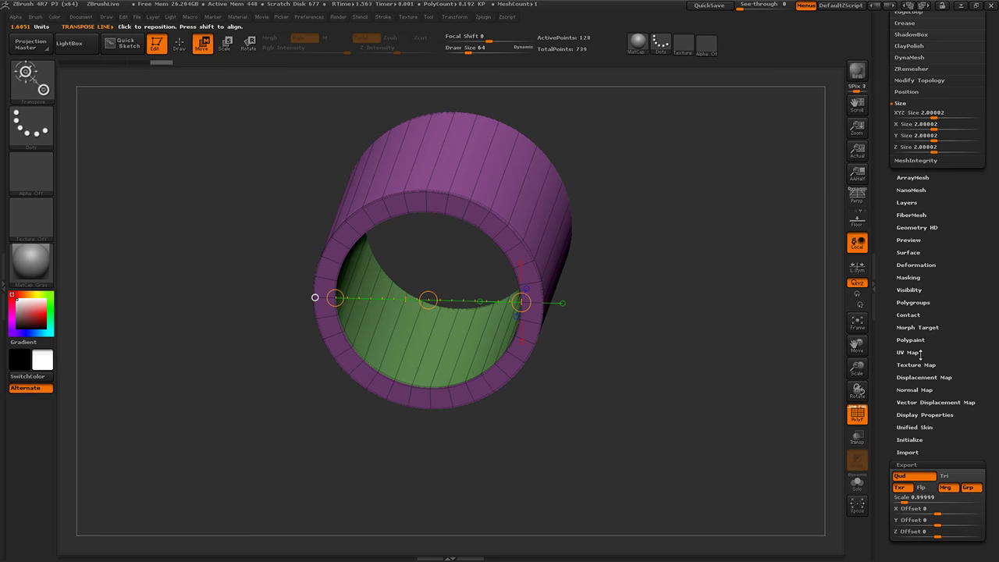
Set the Export Scale to 16 and refresh the Transpose measurement across the widened hole.
click(910, 498)
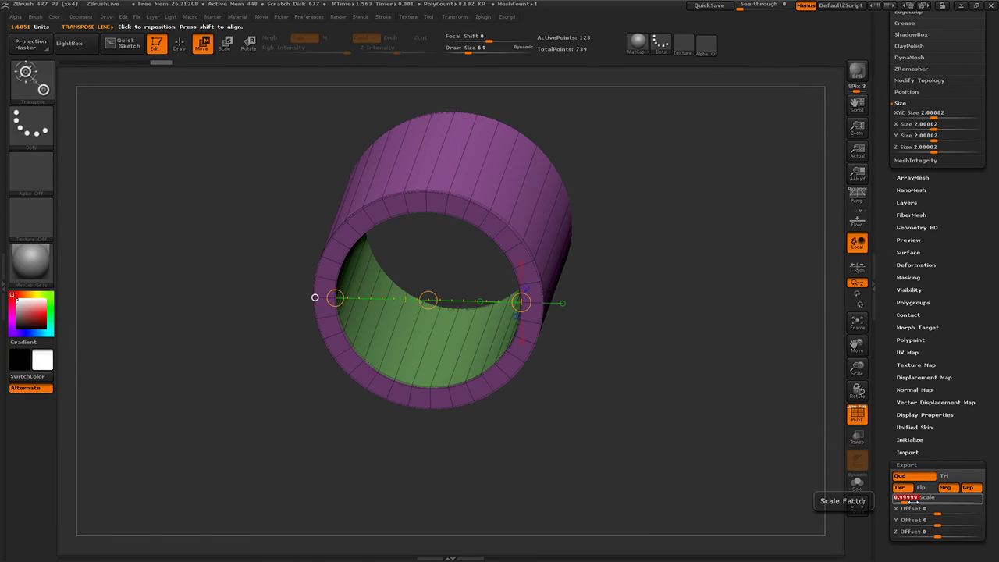
text(16)
key(Return)
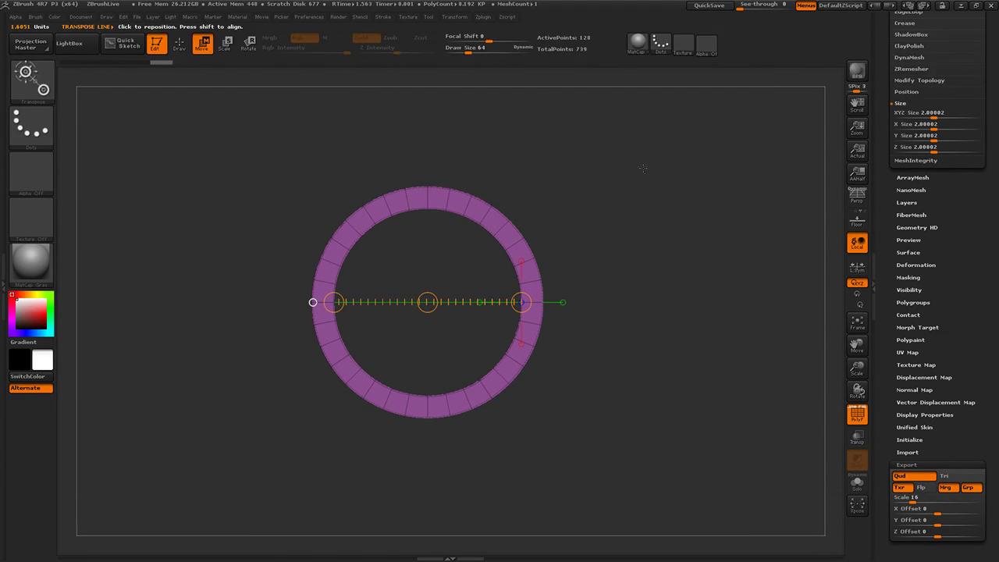
click(180, 45)
click(202, 44)
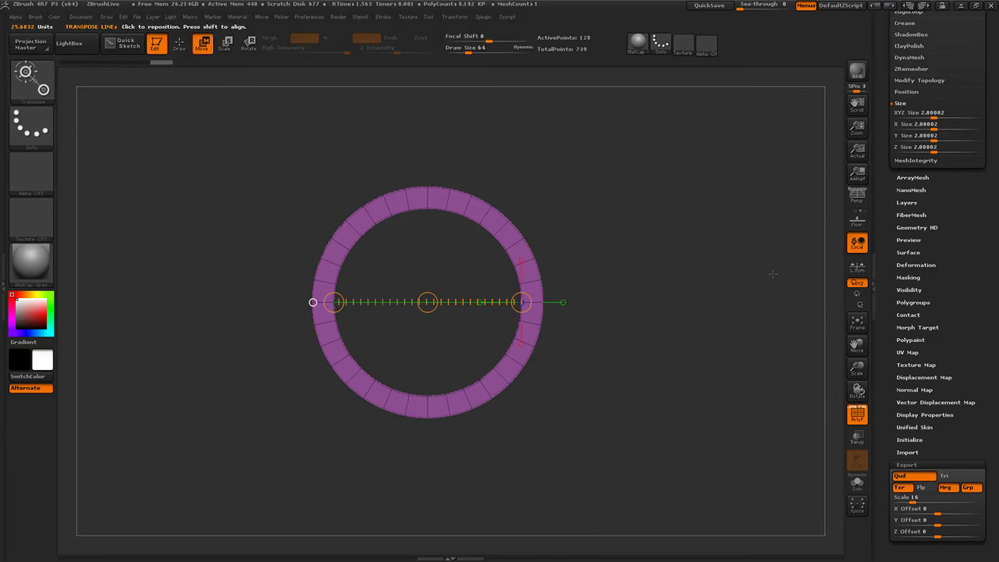
drag(773, 274, 773, 304)
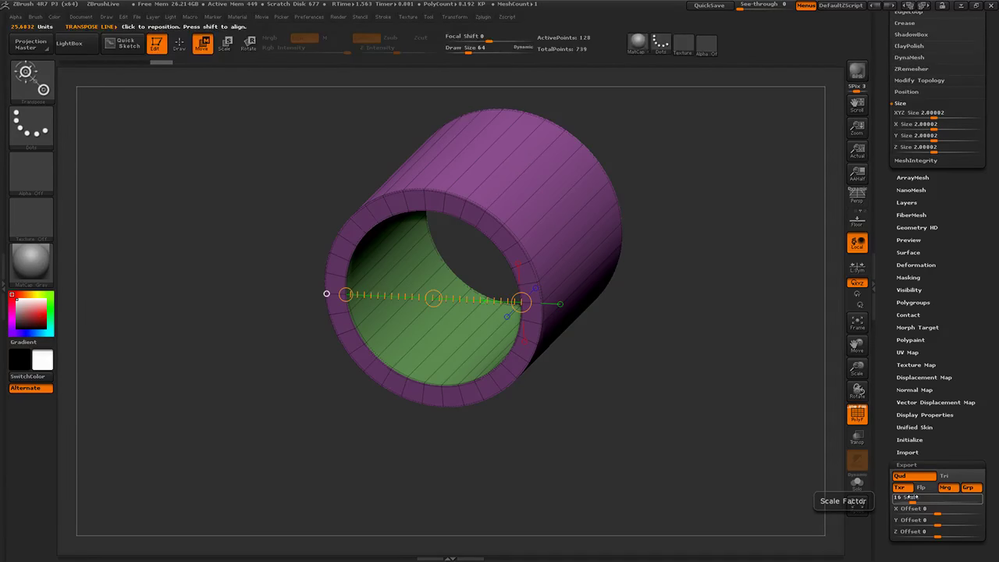
Review the tool's saving option and Export Scale, and view the pipe in perspective from another angle.
scroll(954, 360, up, 5)
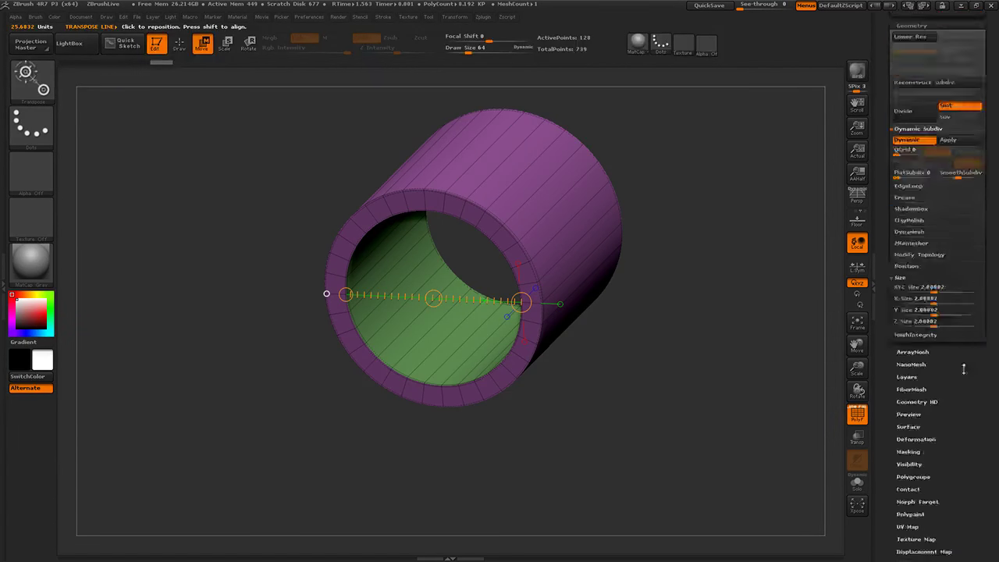
scroll(963, 389, up, 8)
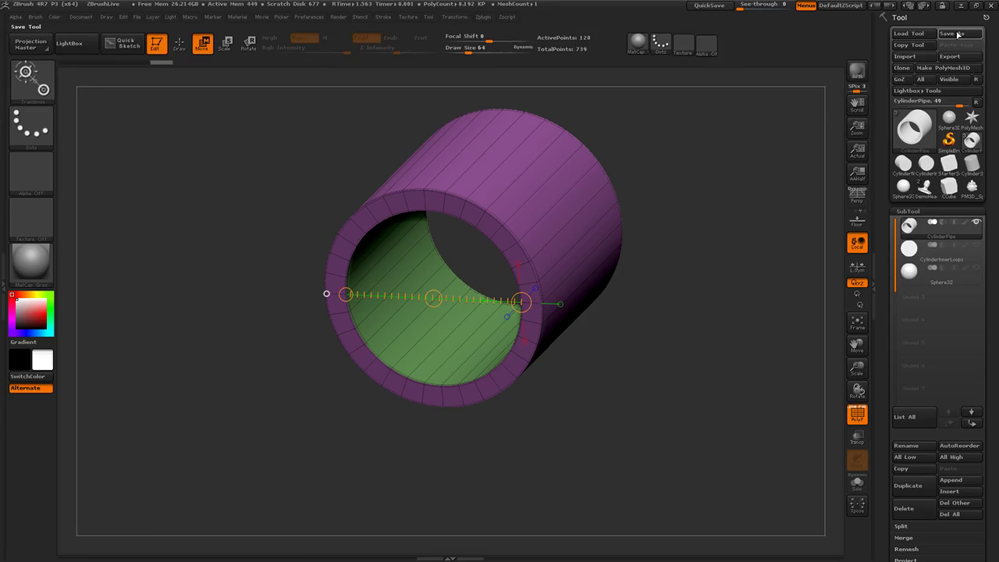
scroll(910, 384, down, 10)
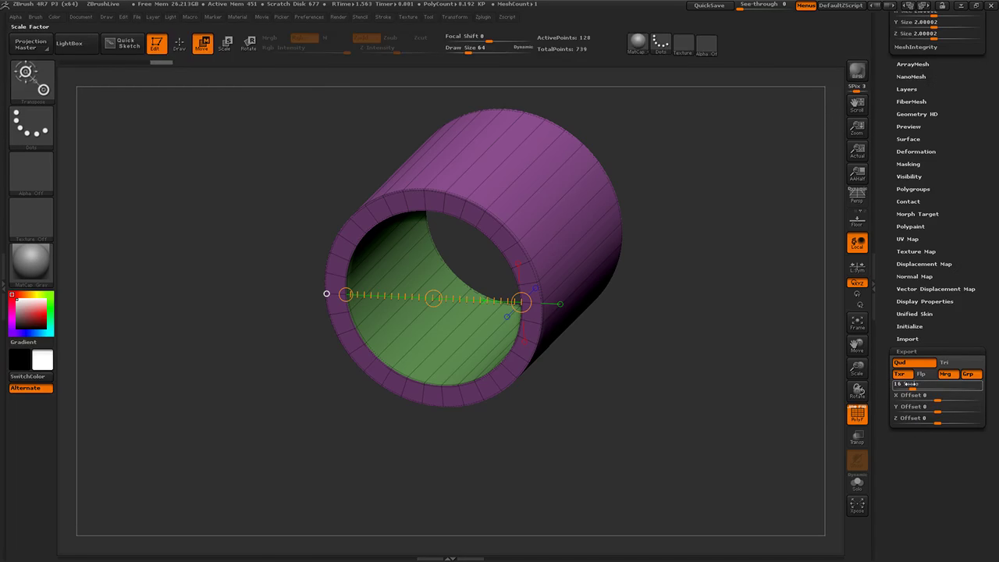
ctrl+right_drag(696, 383, 690, 346)
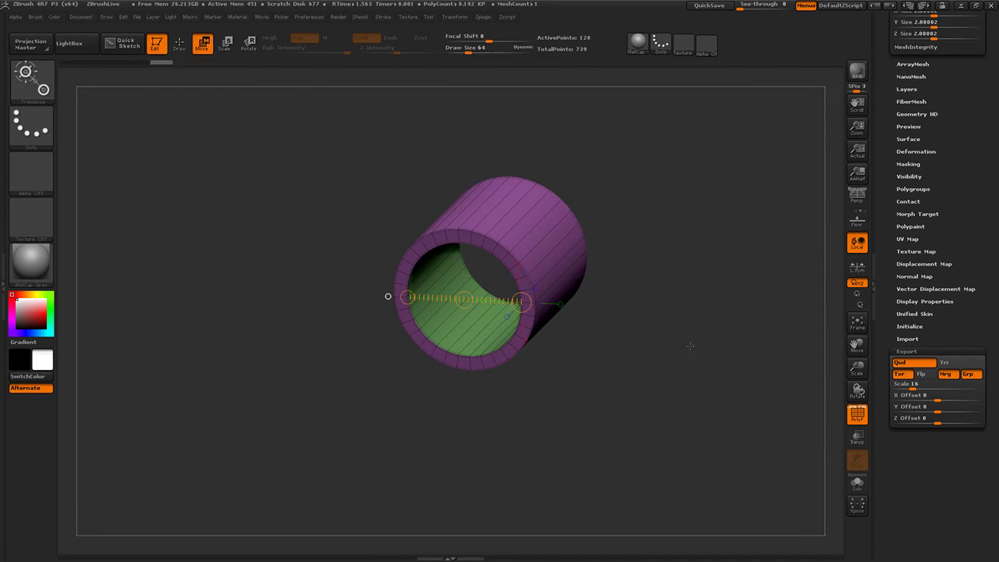
key(p)
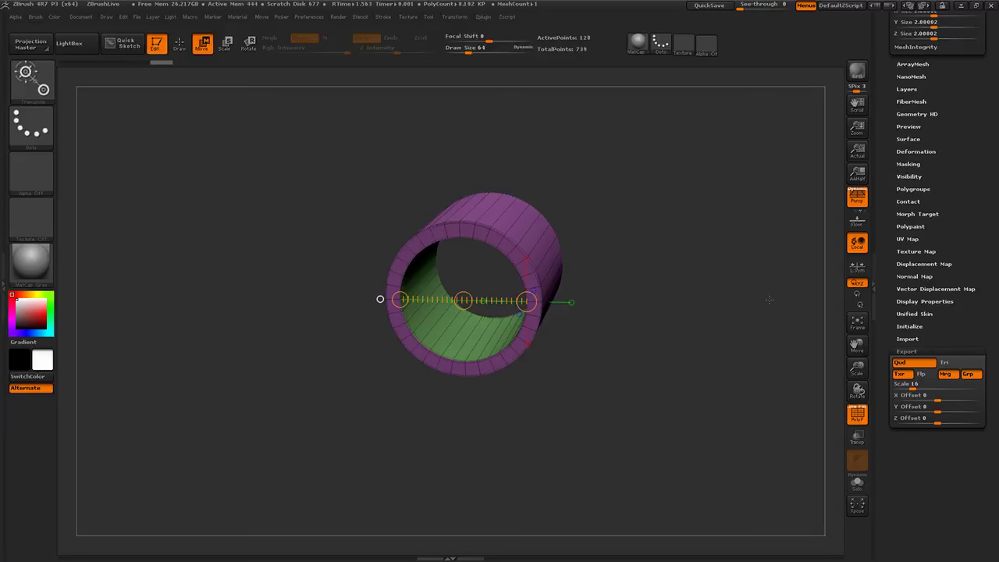
drag(770, 300, 692, 306)
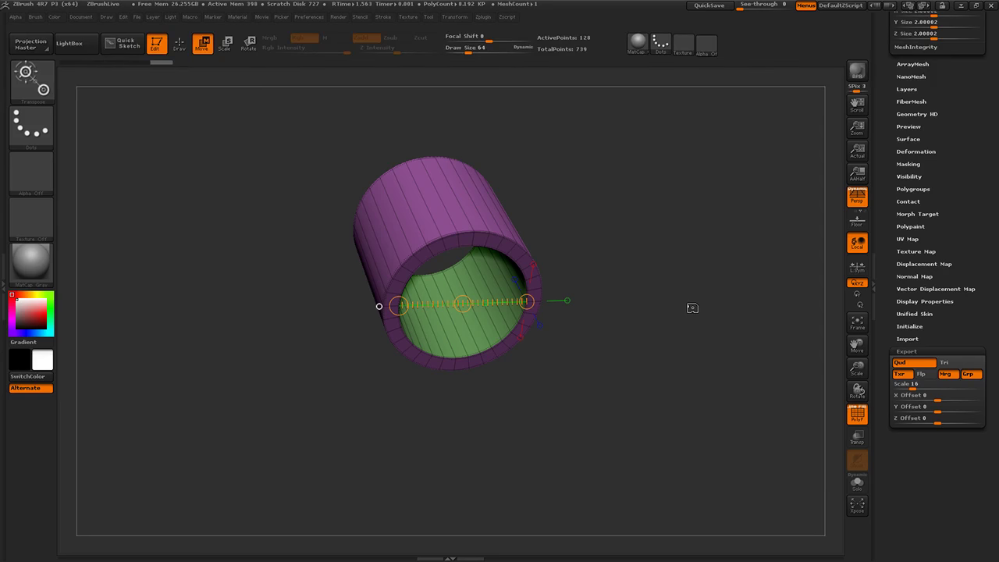
Load the HD_Texture head tool and turn off its polygon wireframe and perspective display.
drag(963, 102, 937, 306)
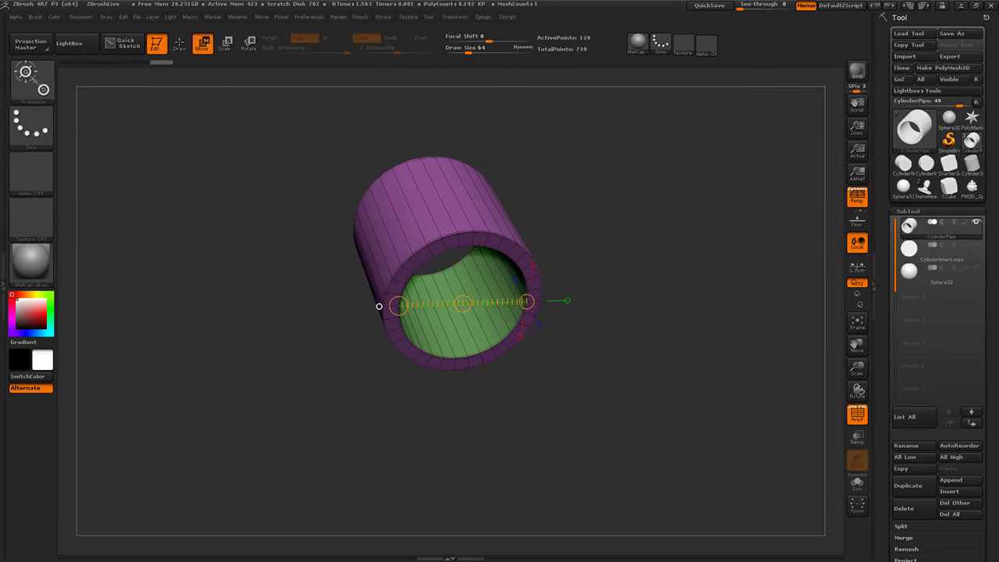
click(971, 117)
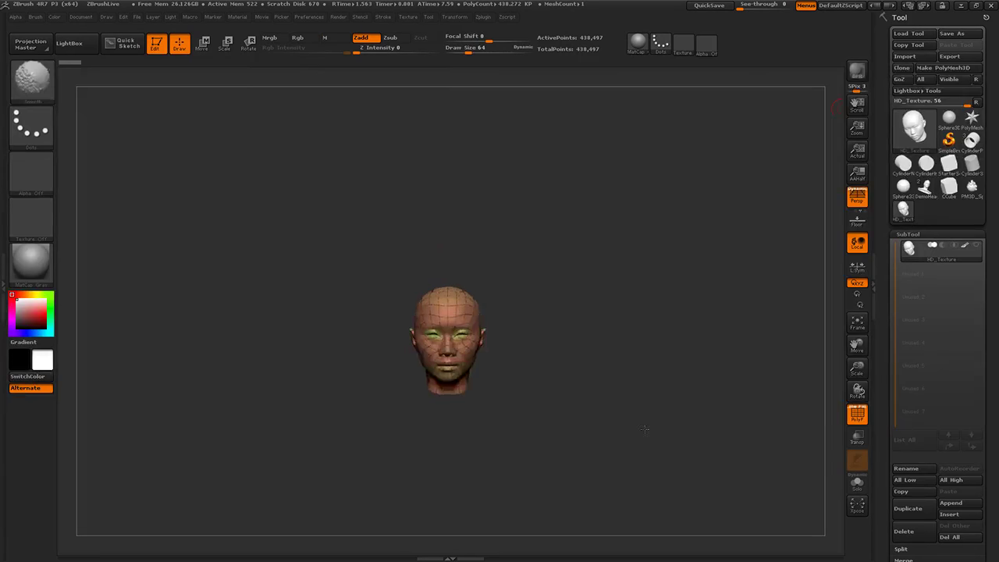
click(856, 416)
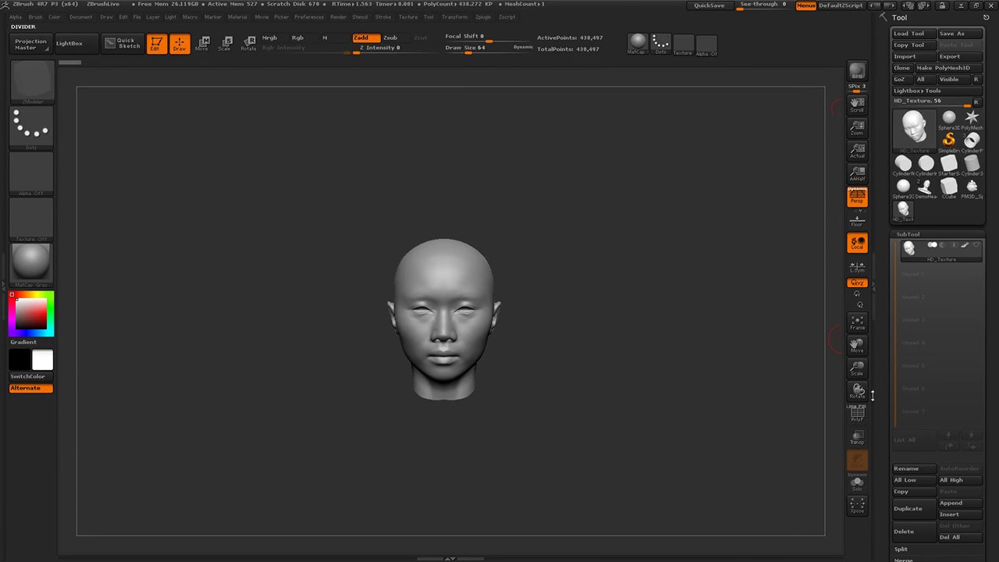
key(p)
drag(663, 278, 676, 289)
Close the opening at the base of the head's neck with the Modify Topology Close Holes command.
drag(885, 499, 883, 306)
click(915, 435)
drag(877, 403, 879, 298)
click(937, 306)
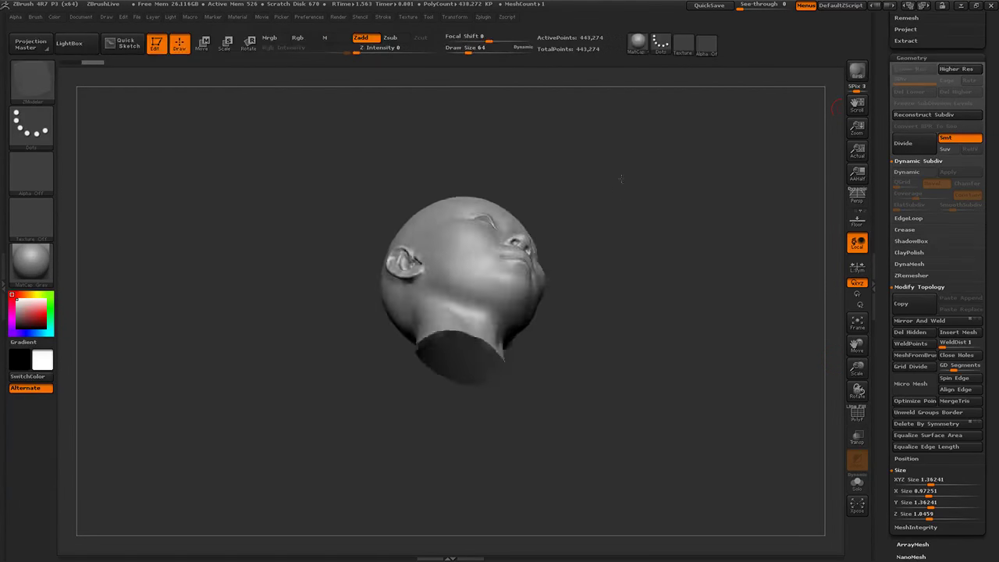
drag(664, 351, 611, 270)
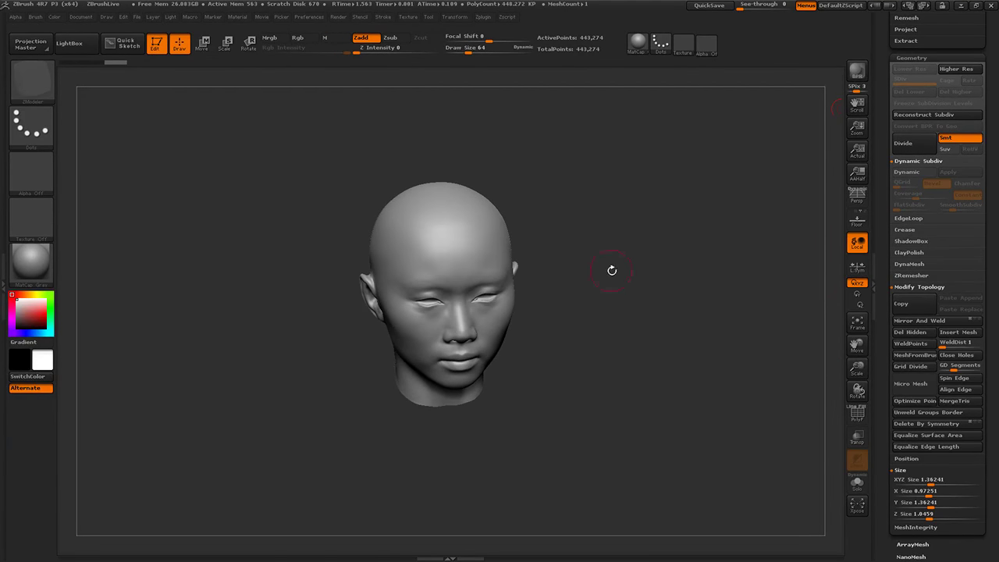
Set the DynaMesh resolution to 512 and convert the head to a DynaMesh.
click(909, 264)
click(918, 254)
text(512)
key(Return)
click(914, 234)
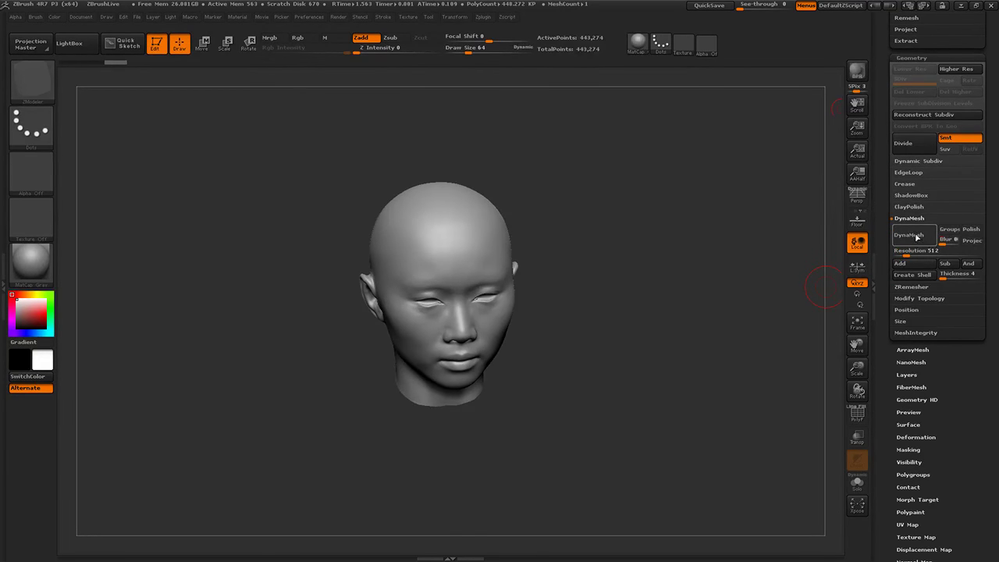
Apply DynaMesh to the head at resolution 512 and check the wireframe and surface from several angles.
drag(646, 278, 652, 287)
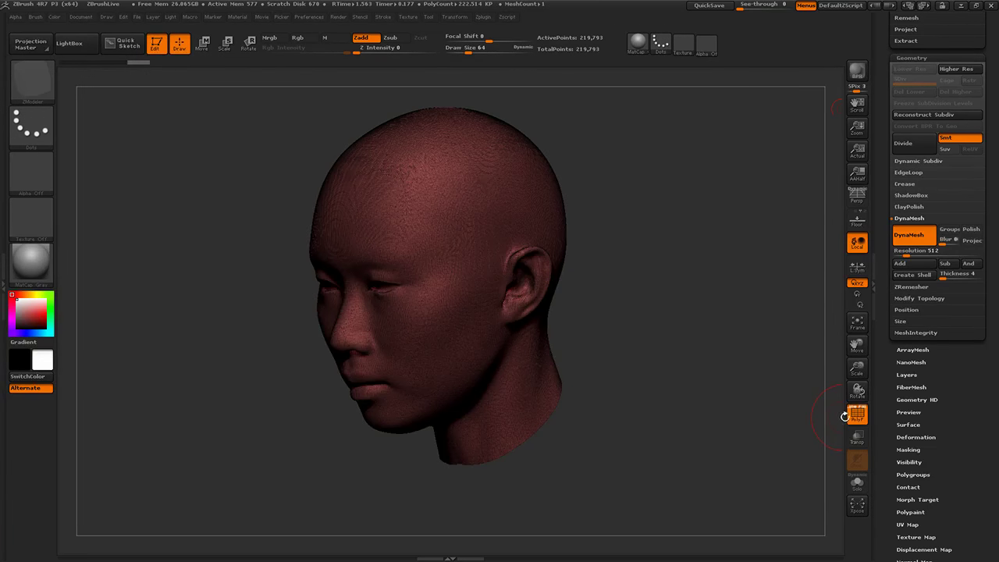
click(852, 416)
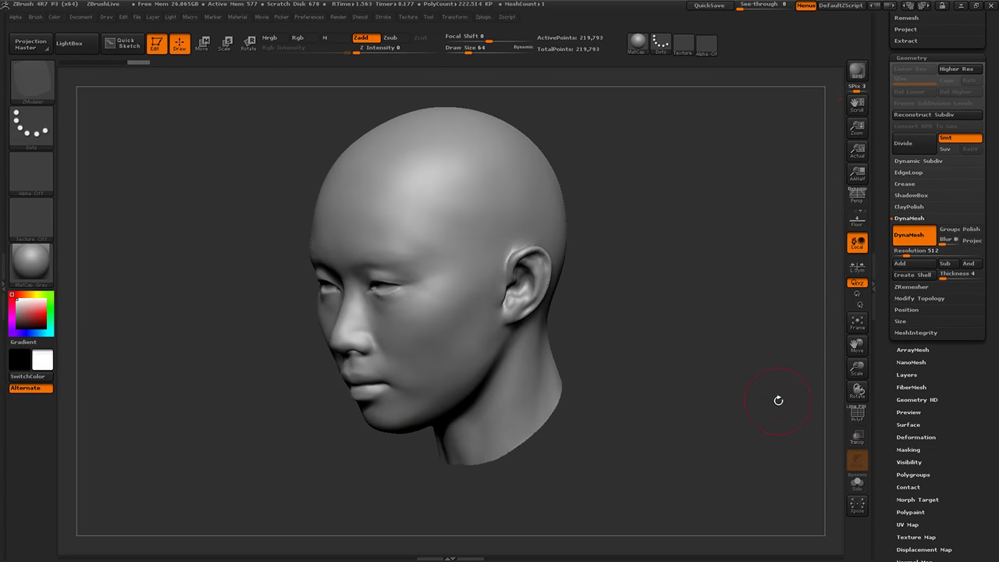
drag(780, 398, 798, 395)
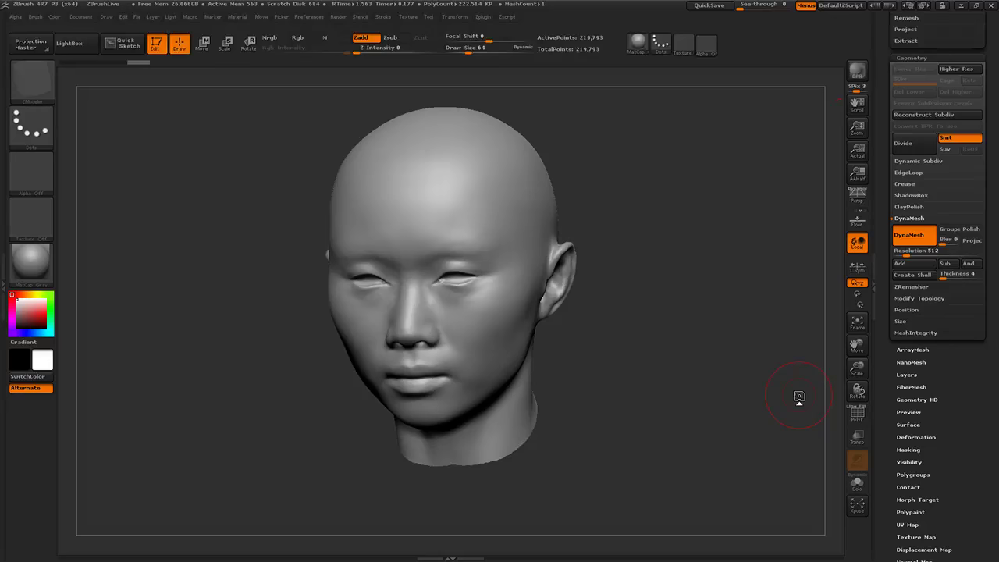
drag(799, 397, 730, 341)
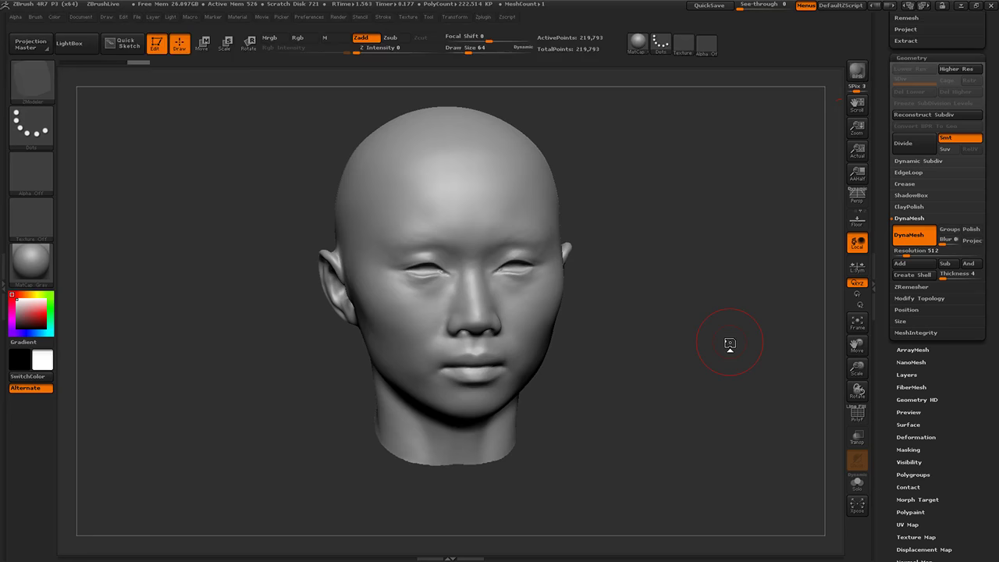
drag(705, 352, 693, 360)
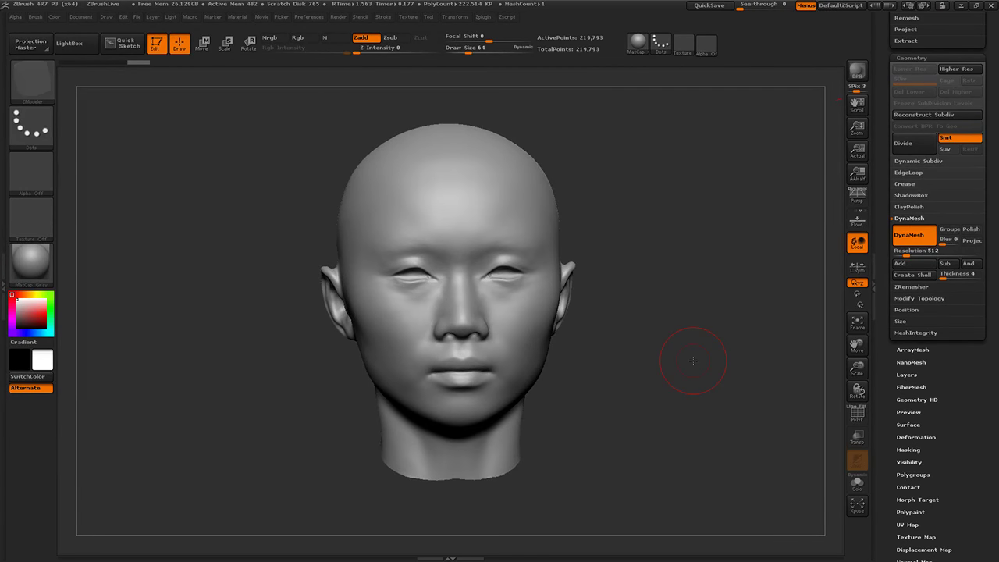
Rebuild the head with DynaMesh at resolution 1024 and check the surface from several angles.
drag(878, 164, 870, 232)
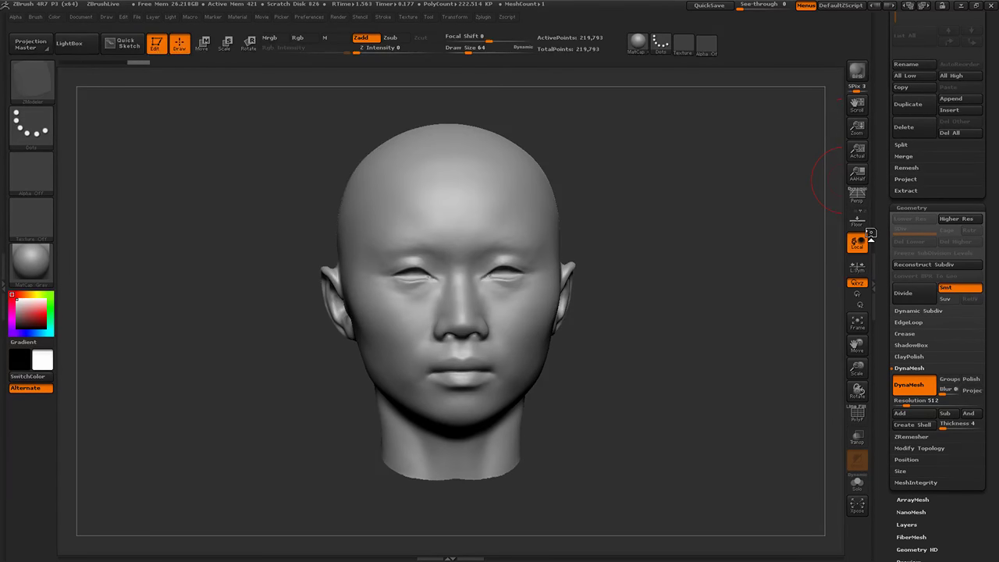
drag(734, 285, 746, 304)
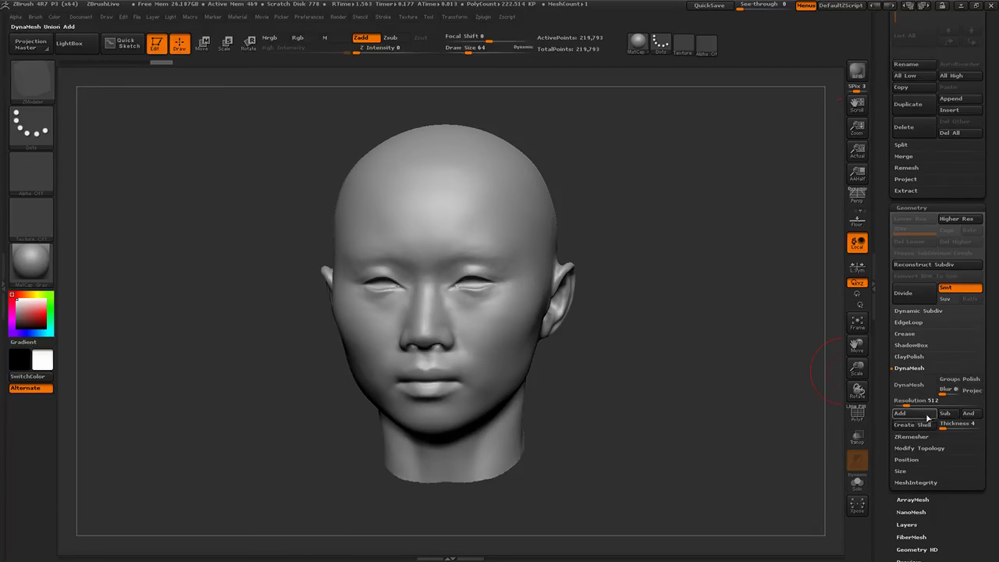
click(903, 403)
text(1024)
key(Return)
click(910, 384)
ctrl+drag(682, 265, 709, 393)
drag(706, 332, 714, 319)
mouse_move(770, 184)
ctrl+mouse_down()
mouse_move(829, 369)
mouse_move(745, 344)
ctrl+mouse_up()
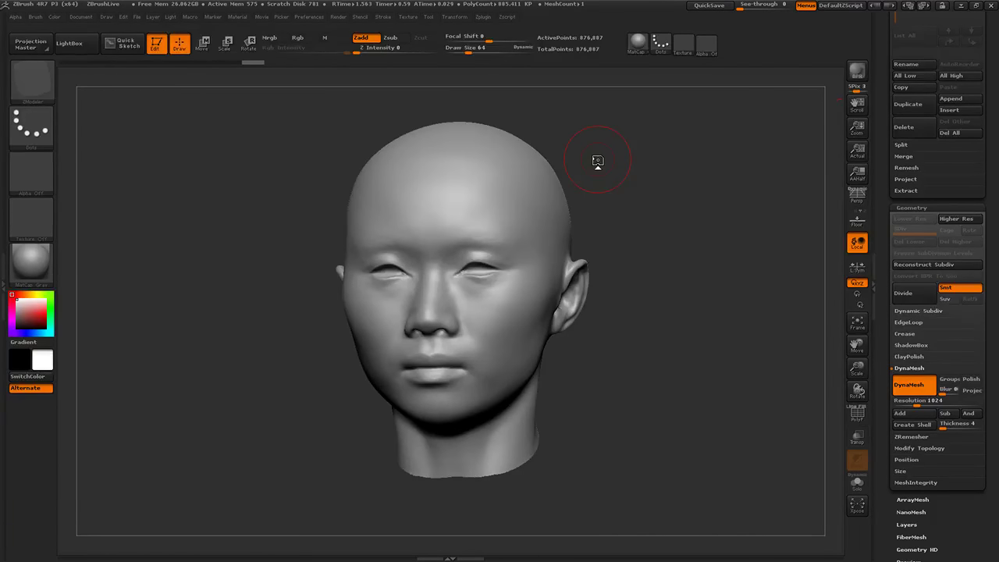
drag(635, 177, 663, 175)
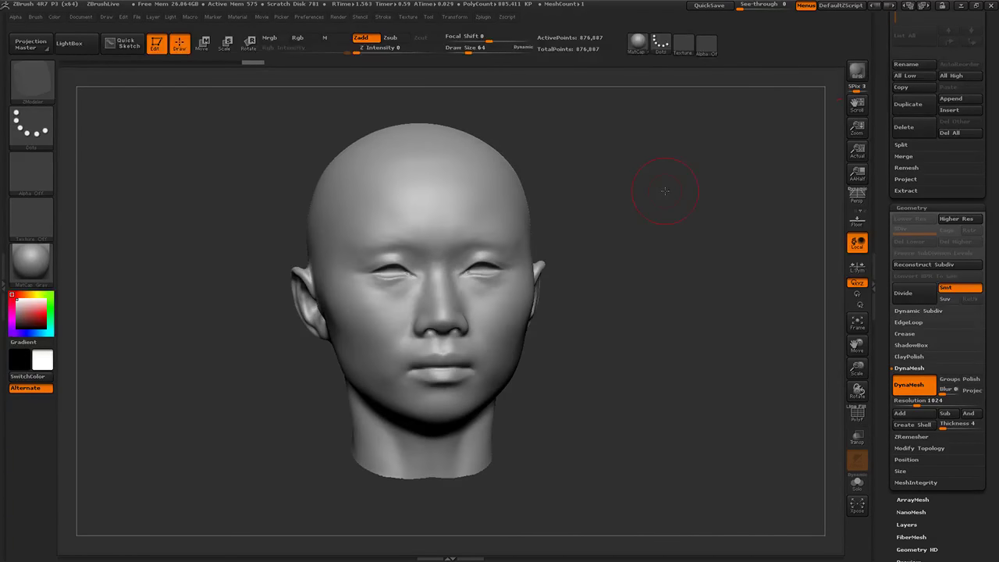
Show the options of the Decimation Master plugin.
click(480, 17)
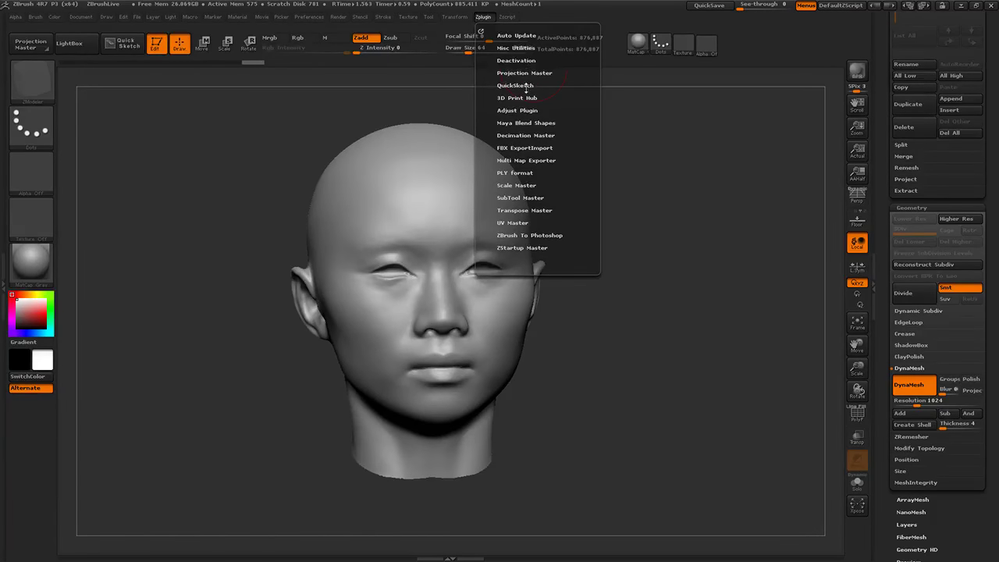
click(528, 135)
drag(482, 139, 482, 194)
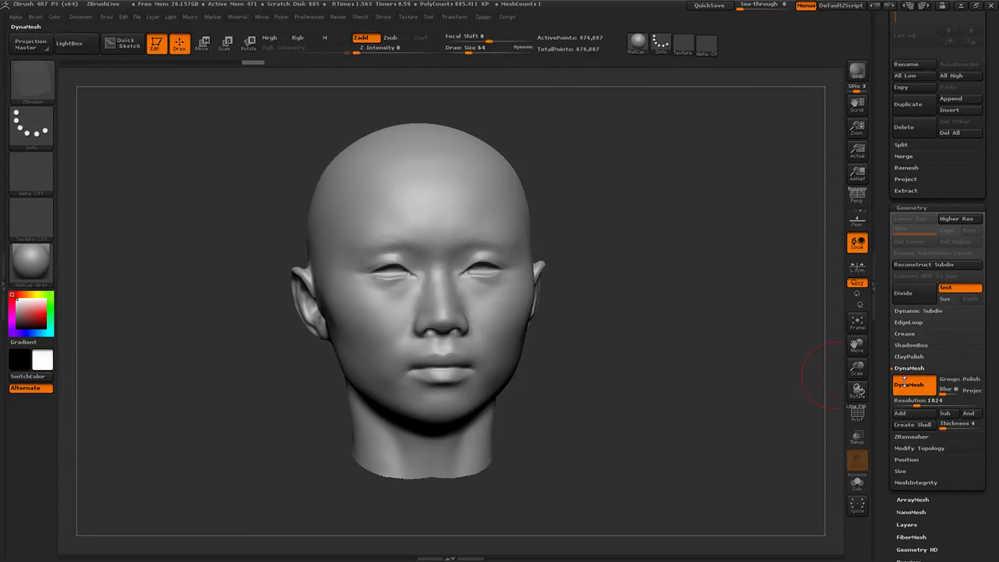
Duplicate the head subtool and run ZRemesher on the HD_Texture subtool with Adapt on and a target polygons count of 15.
click(911, 437)
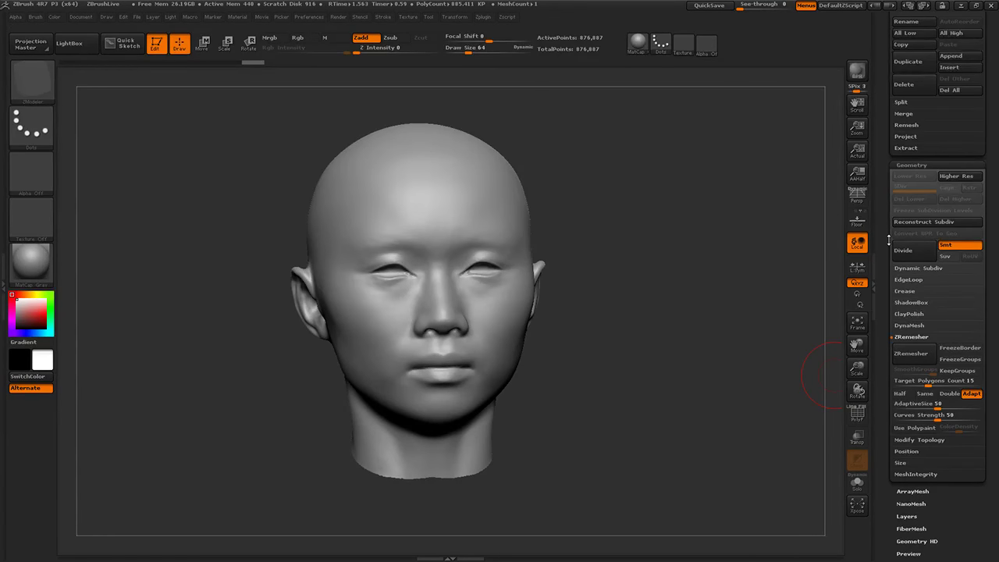
drag(888, 240, 878, 280)
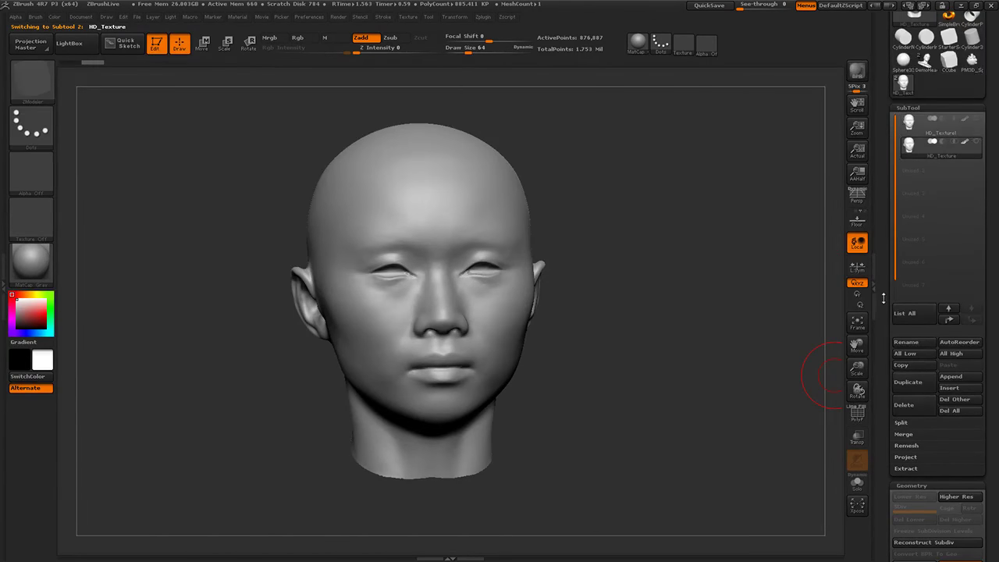
drag(883, 299, 892, 197)
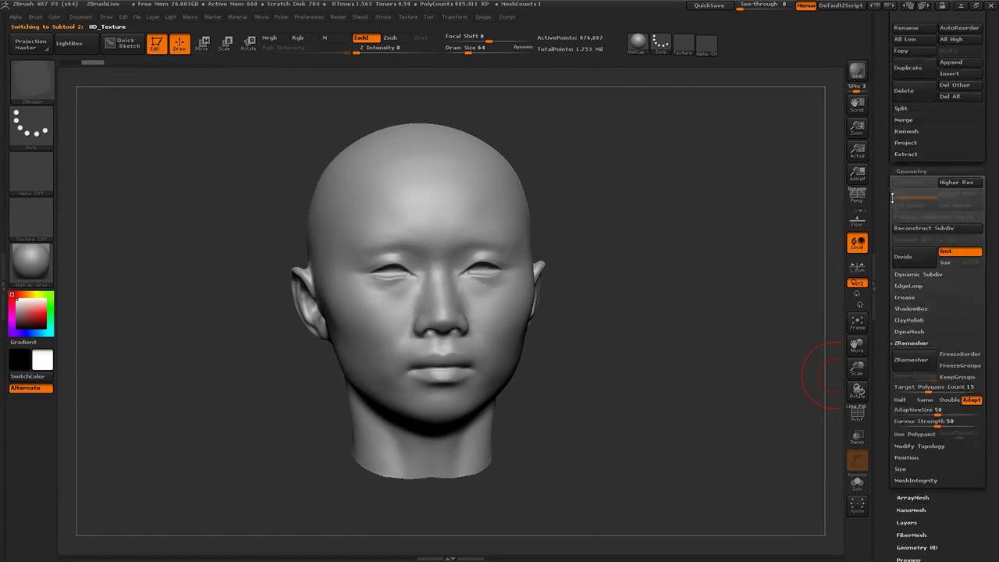
click(911, 360)
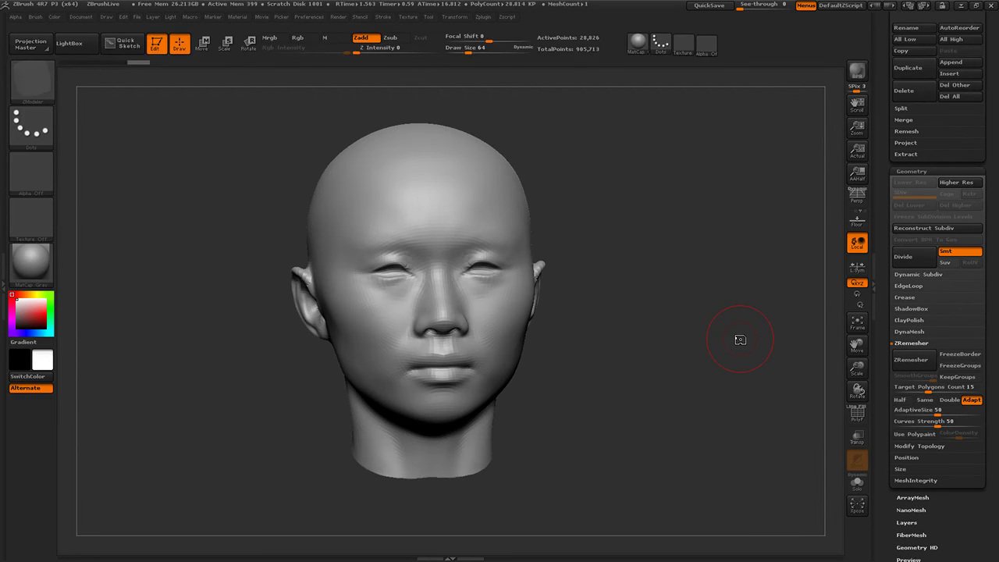
Display the polyframe and examine the remeshed head's edge flow from the front and side.
mouse_move(742, 342)
mouse_down()
mouse_move(738, 350)
mouse_move(738, 335)
mouse_up()
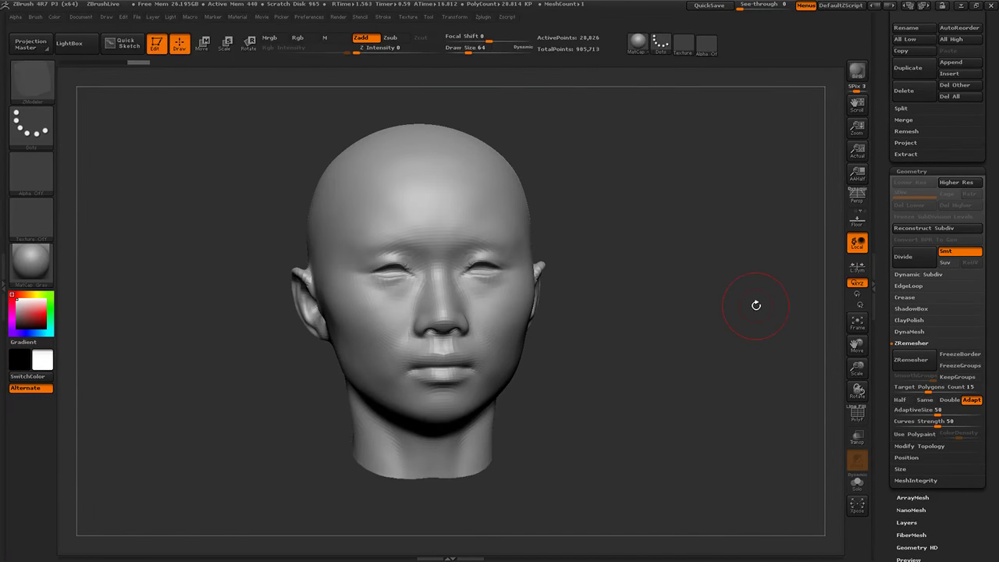
drag(700, 326, 705, 332)
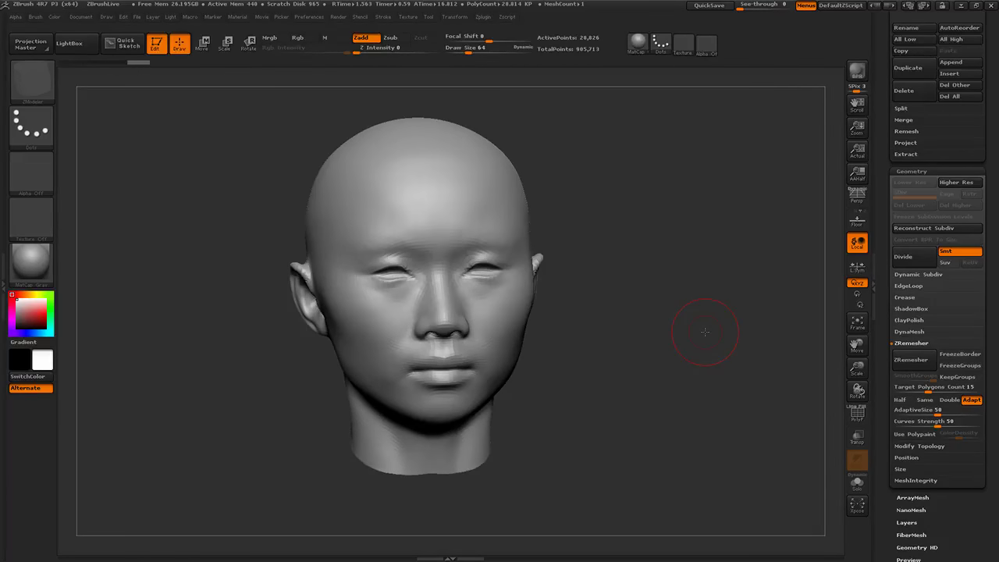
click(855, 421)
drag(788, 437, 766, 444)
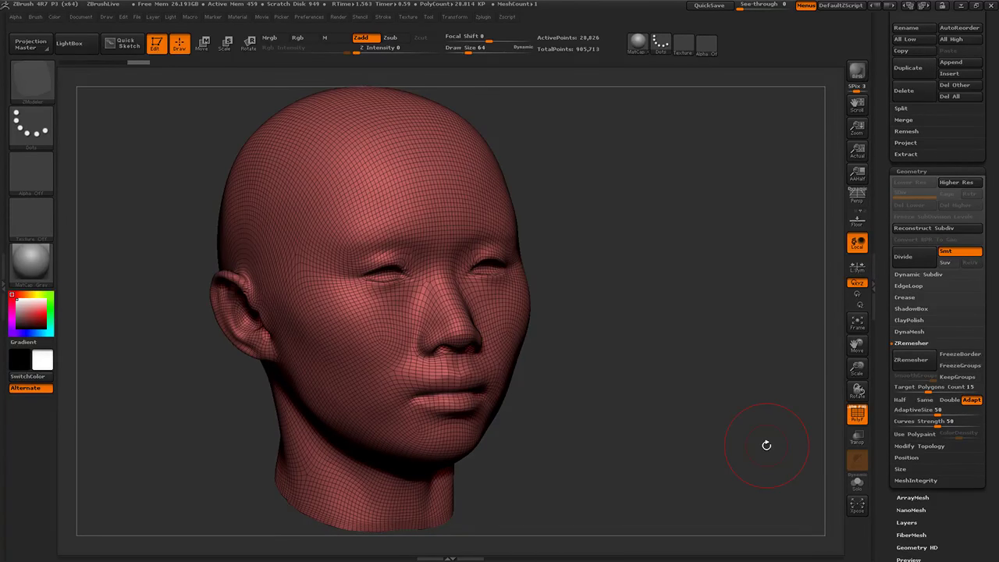
shift+right_drag(657, 328, 679, 343)
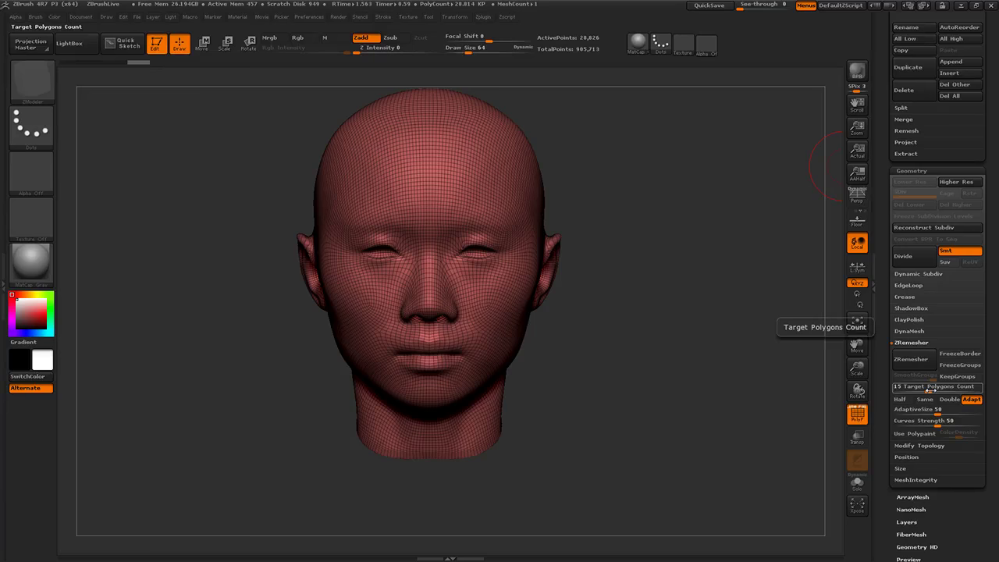
Turn off adaptive density, choose the Half polygon option, and remesh the head with ZRemesher while checking the wireframe.
click(971, 400)
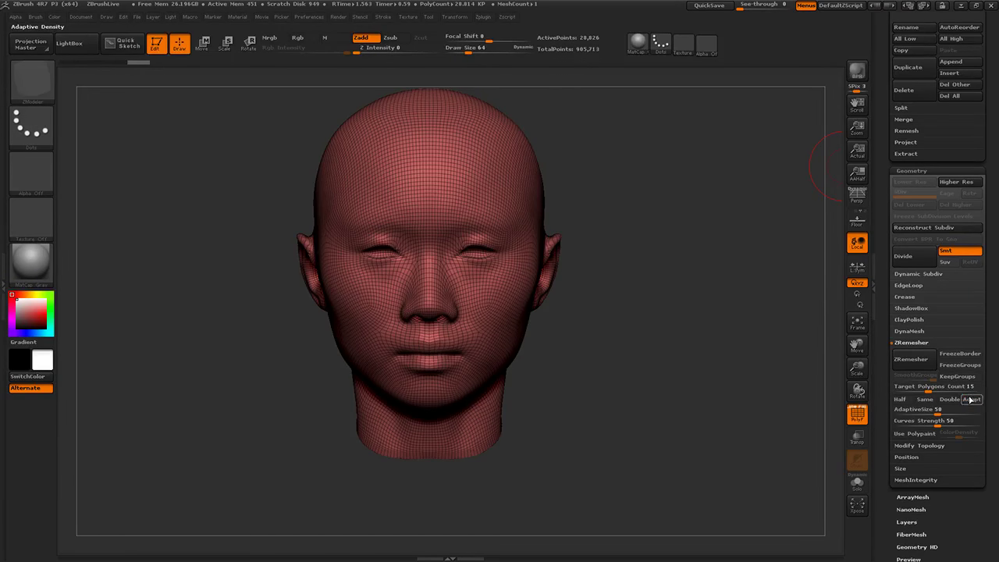
click(909, 403)
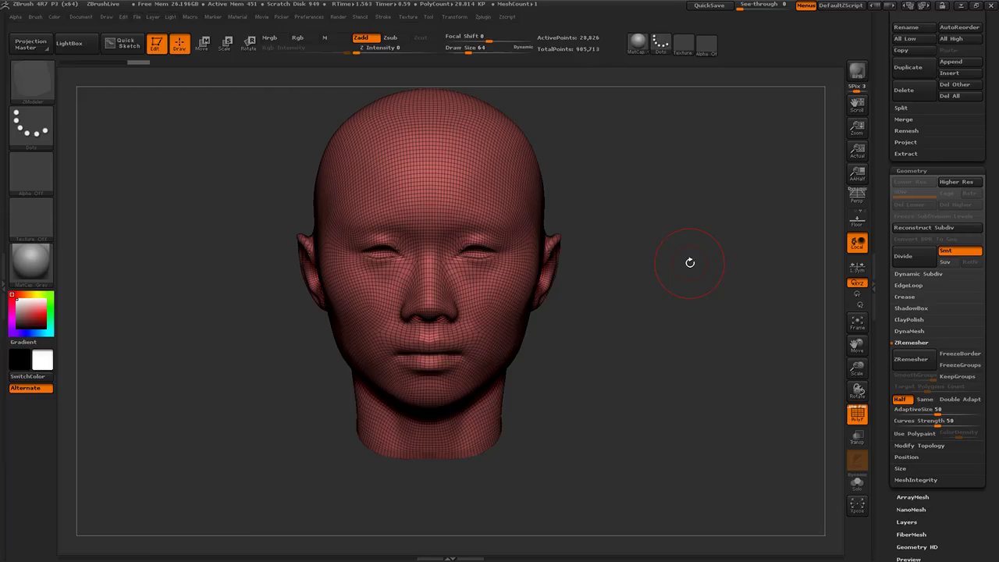
click(851, 411)
drag(821, 405, 763, 400)
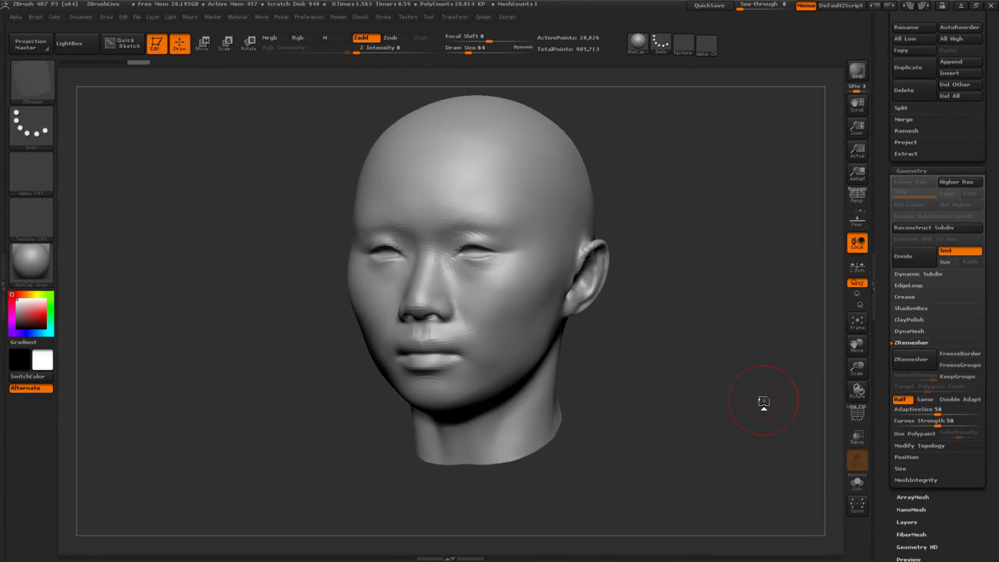
drag(739, 378, 798, 384)
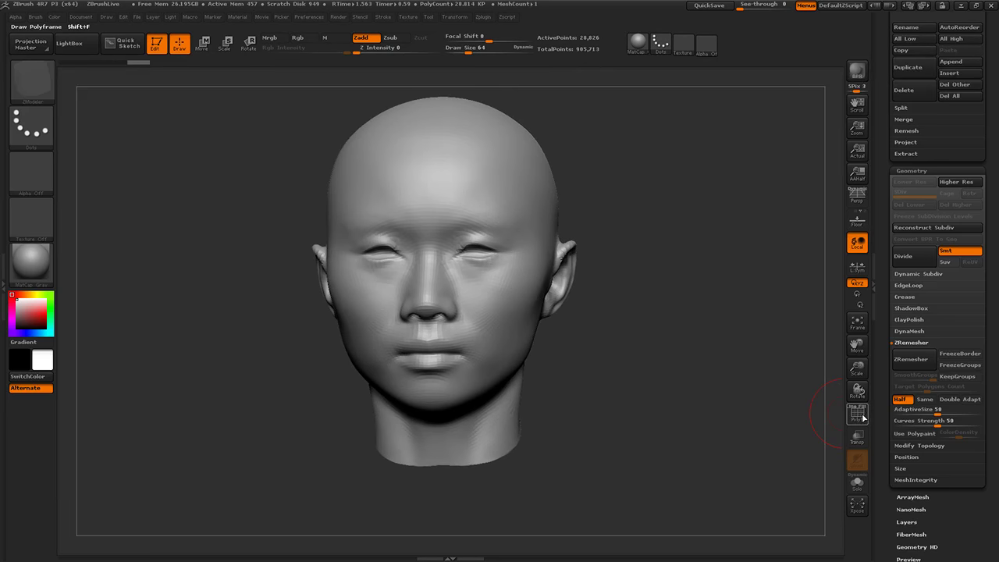
click(859, 415)
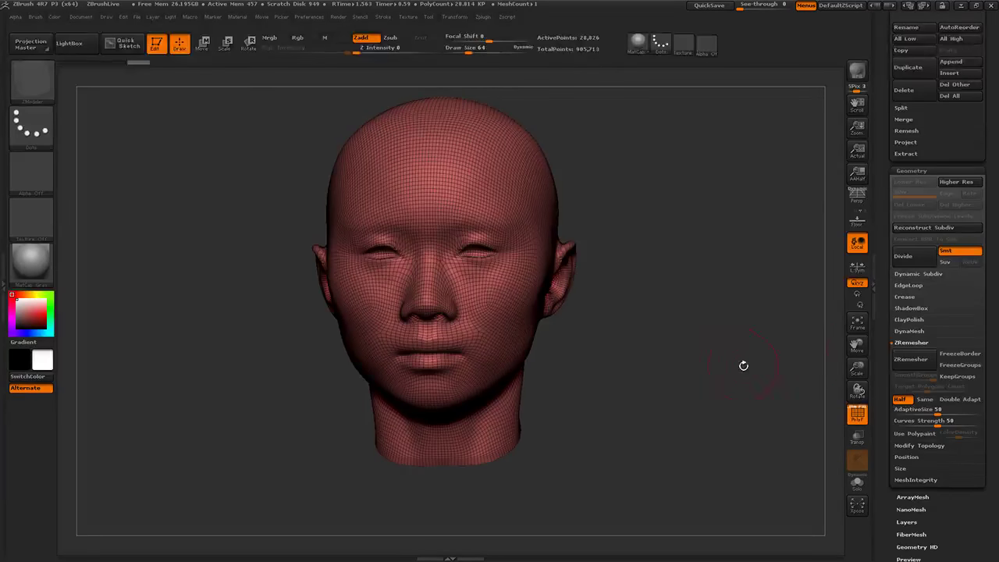
click(923, 359)
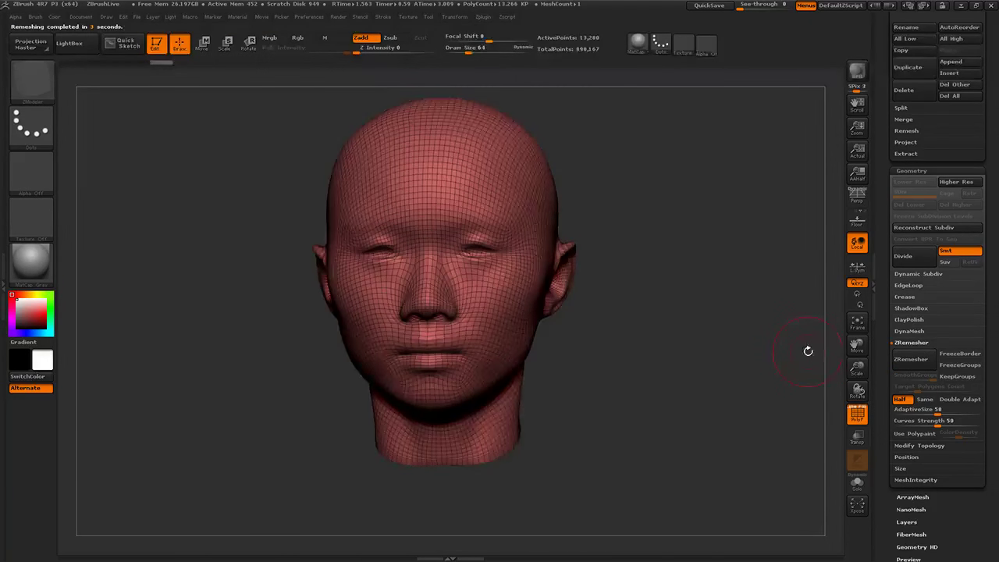
mouse_move(808, 351)
mouse_down()
mouse_move(773, 357)
mouse_move(427, 290)
mouse_up()
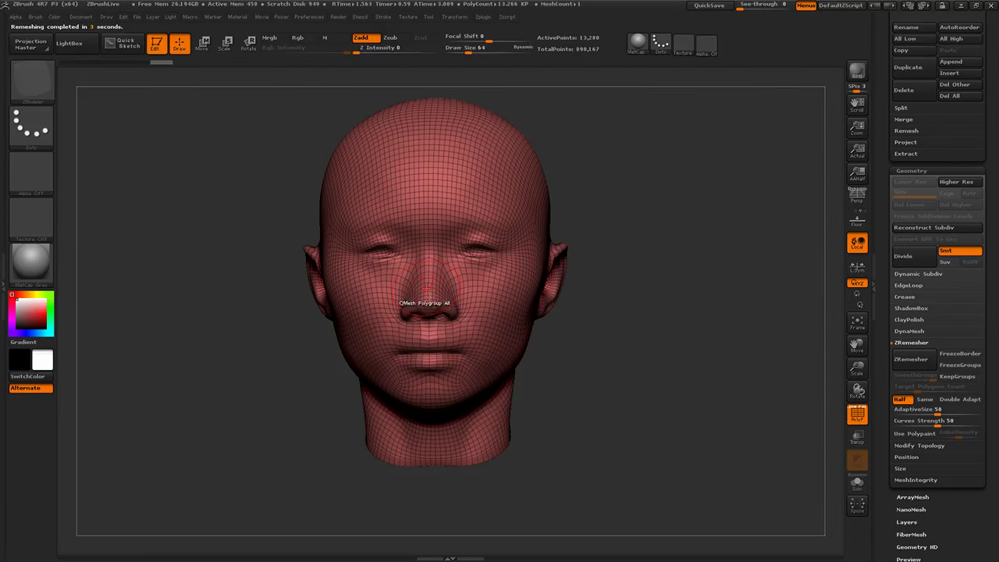
drag(812, 389, 773, 394)
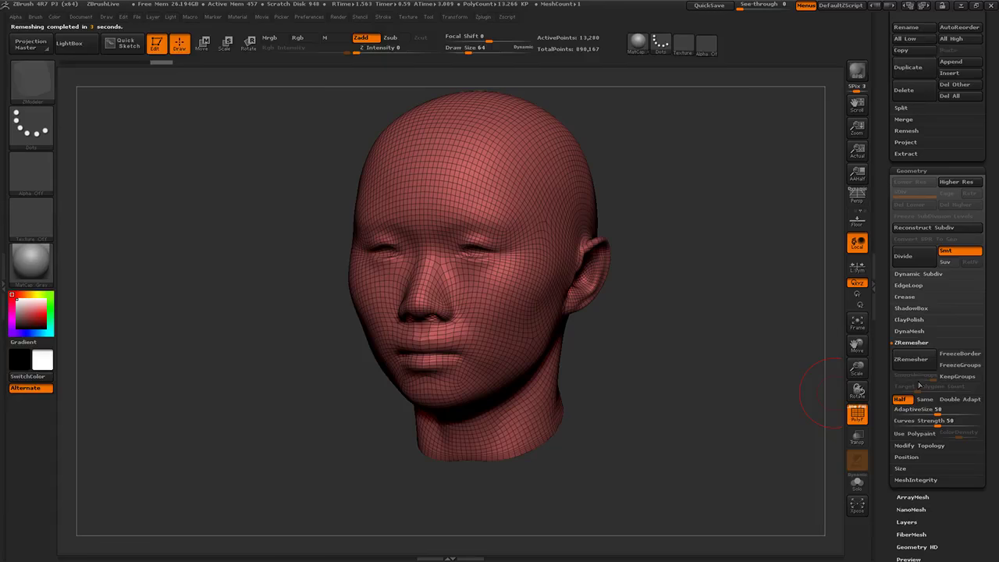
Run ZRemesher twice more at Half density on the head and hide the polyframe.
click(910, 359)
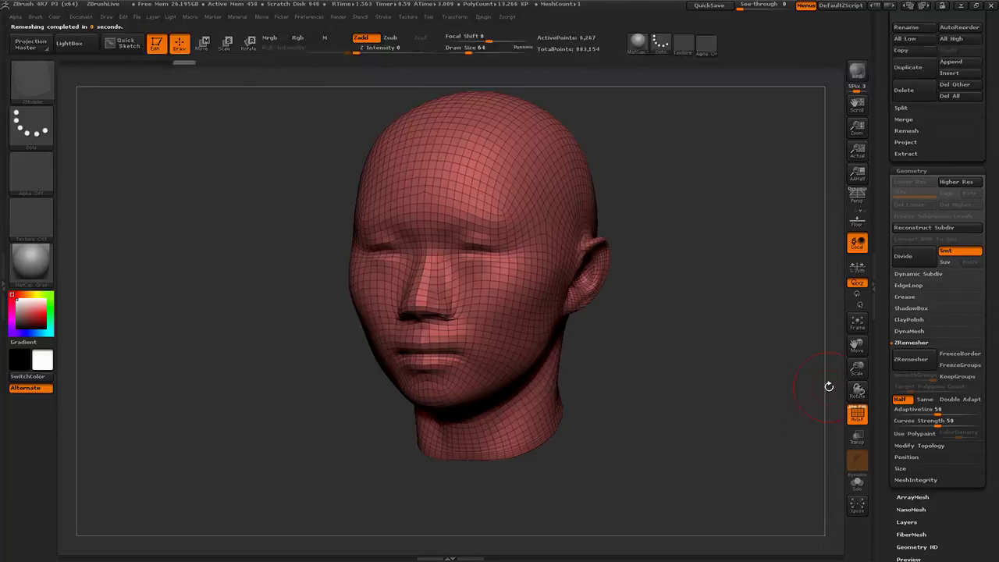
click(910, 359)
drag(688, 418, 747, 433)
click(855, 417)
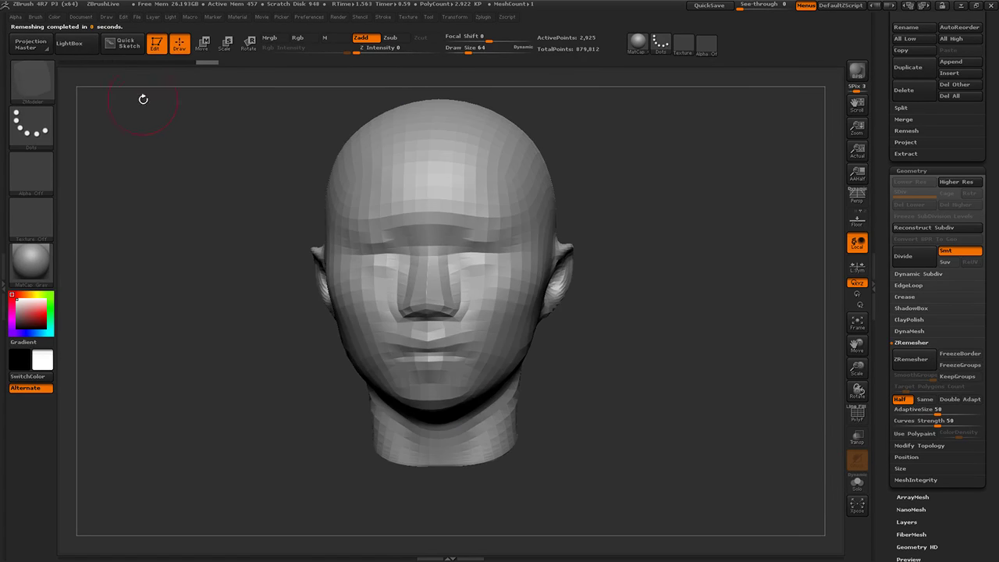
Look up the ZRemesherGuides brush among the sculpting brushes.
click(52, 90)
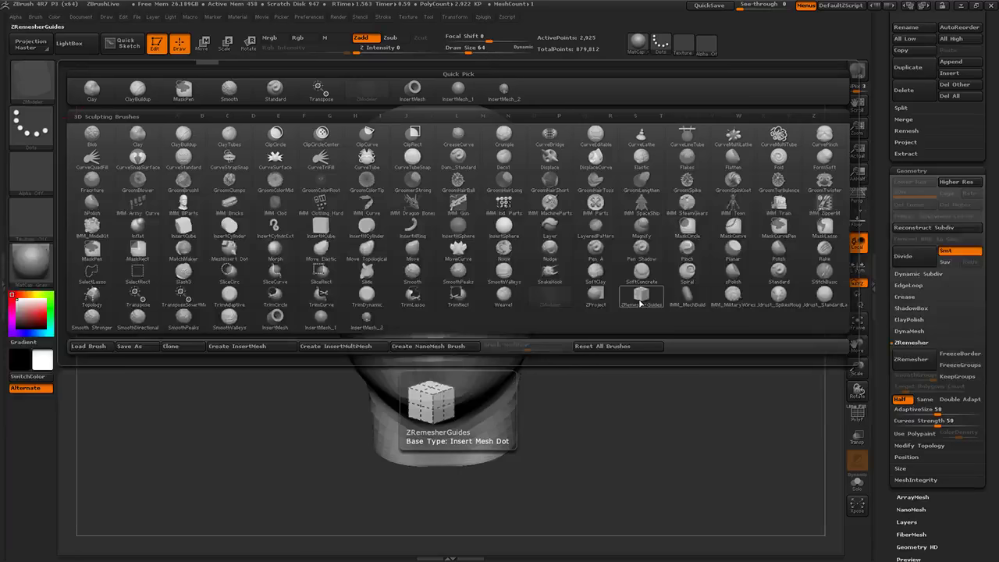
click(640, 303)
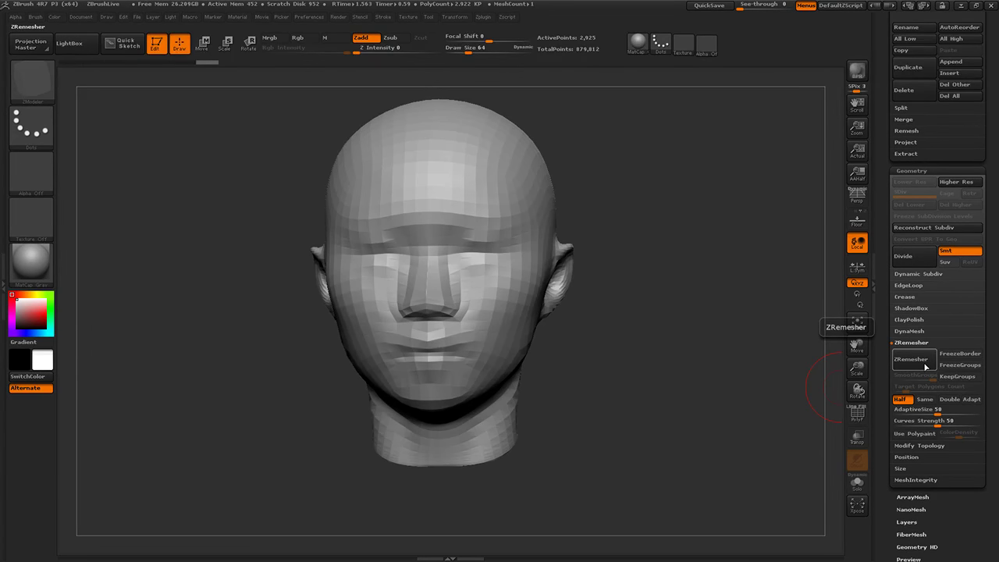
Display the polyframe and examine the low-poly head's topology from several angles.
drag(687, 304, 707, 357)
click(857, 415)
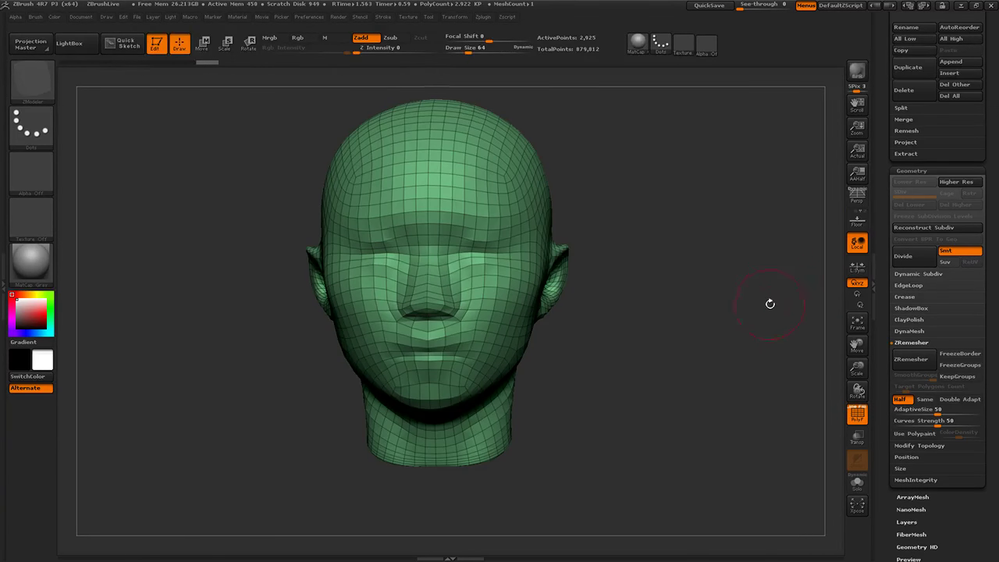
drag(770, 302, 756, 294)
drag(655, 276, 775, 294)
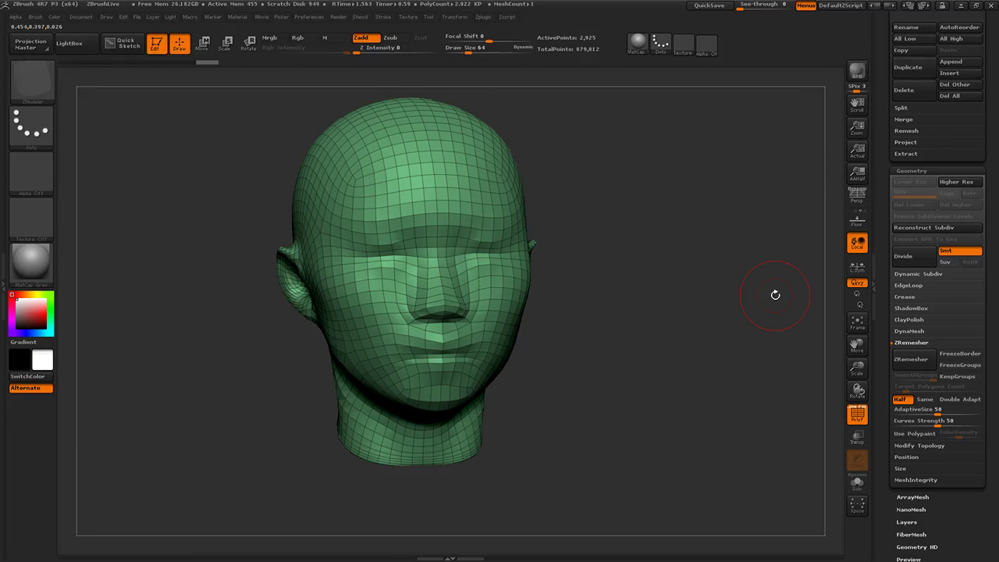
Hide the polyframe and bring the subtool list with the two heads into view.
click(857, 413)
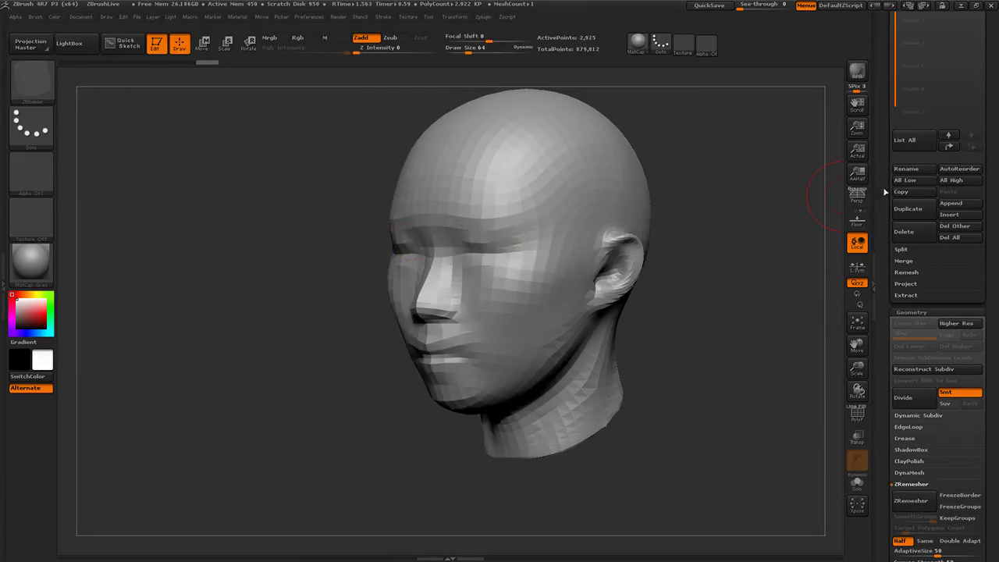
scroll(880, 222, up, 5)
scroll(880, 221, up, 2)
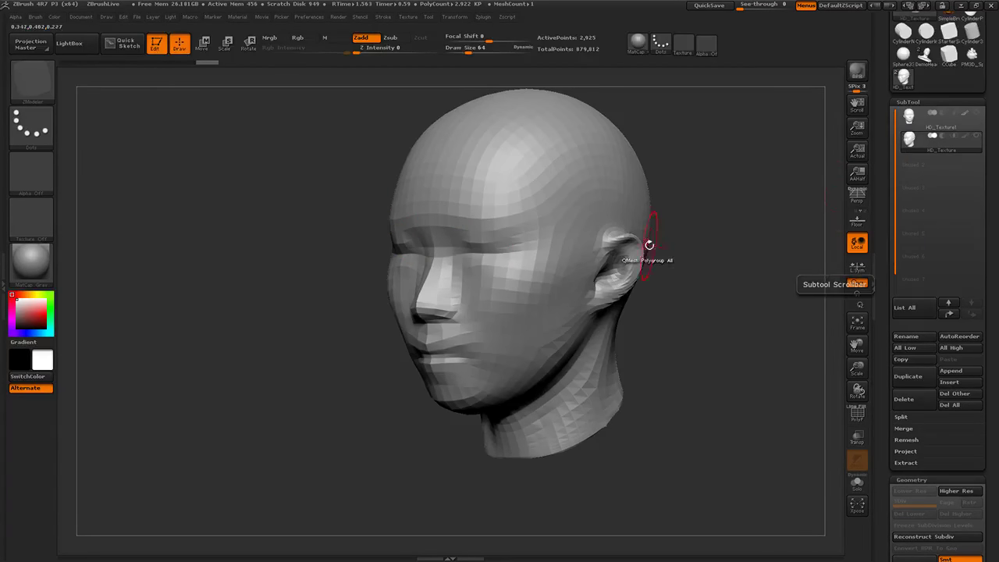
Display the polyframe again and examine the low-poly head's side, back and the flat underside of the neck.
drag(719, 281, 780, 367)
click(865, 415)
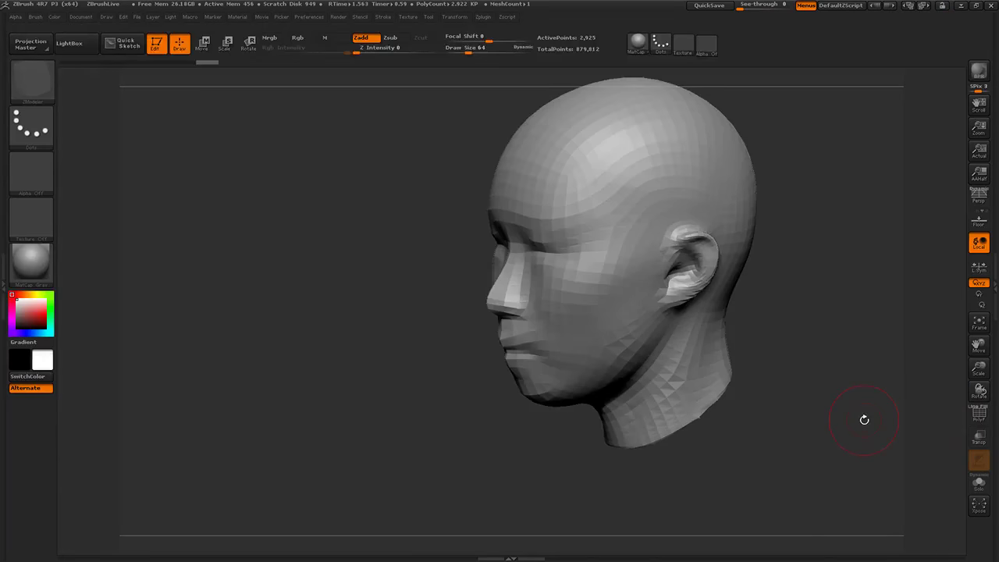
click(995, 405)
click(857, 413)
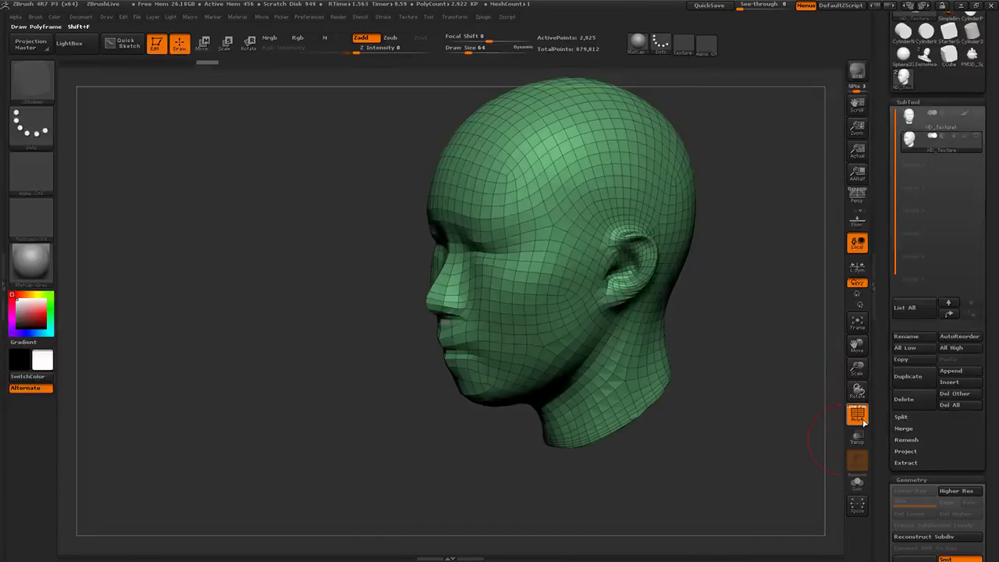
click(857, 414)
drag(783, 387, 705, 416)
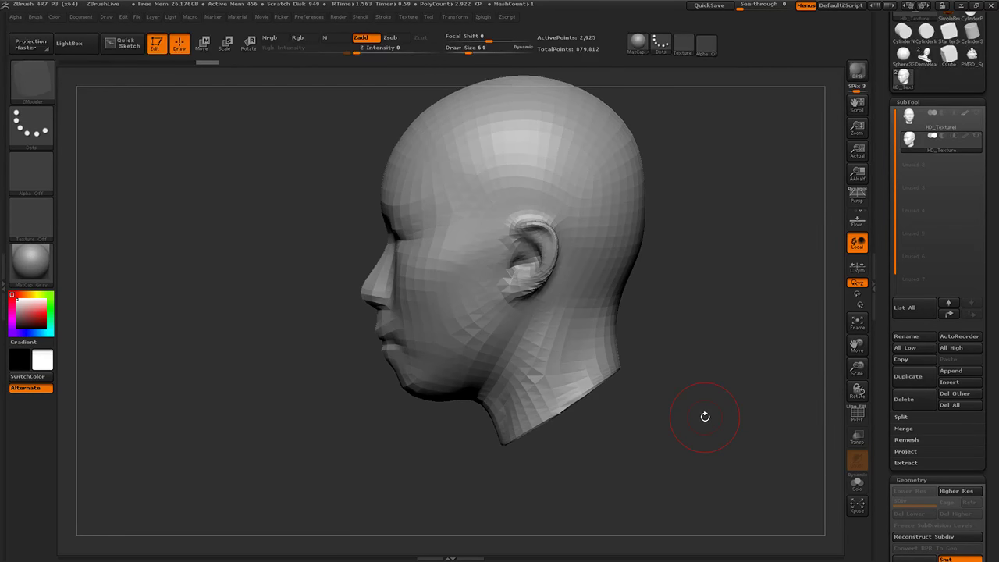
key(shift+f)
drag(705, 417, 449, 314)
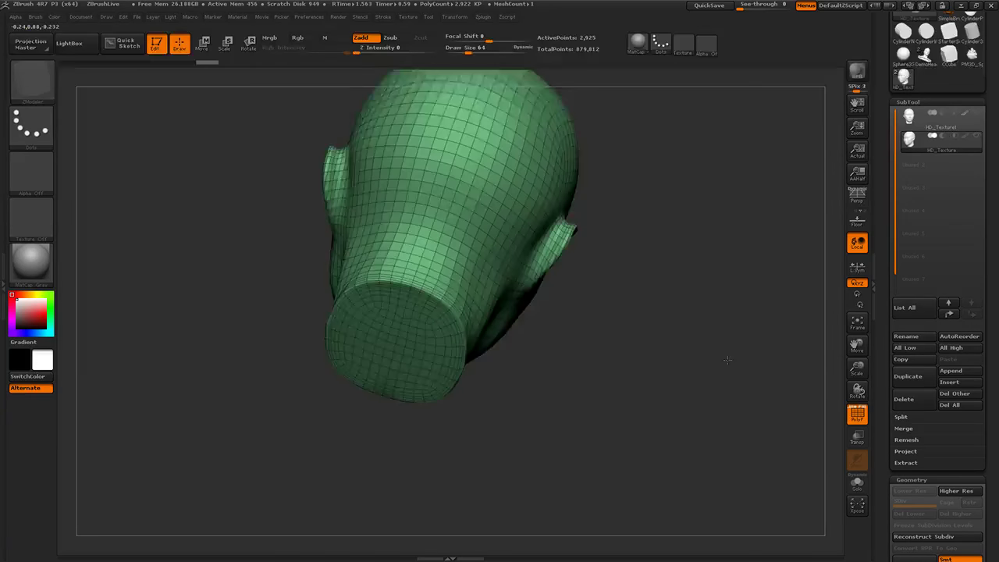
drag(727, 360, 752, 403)
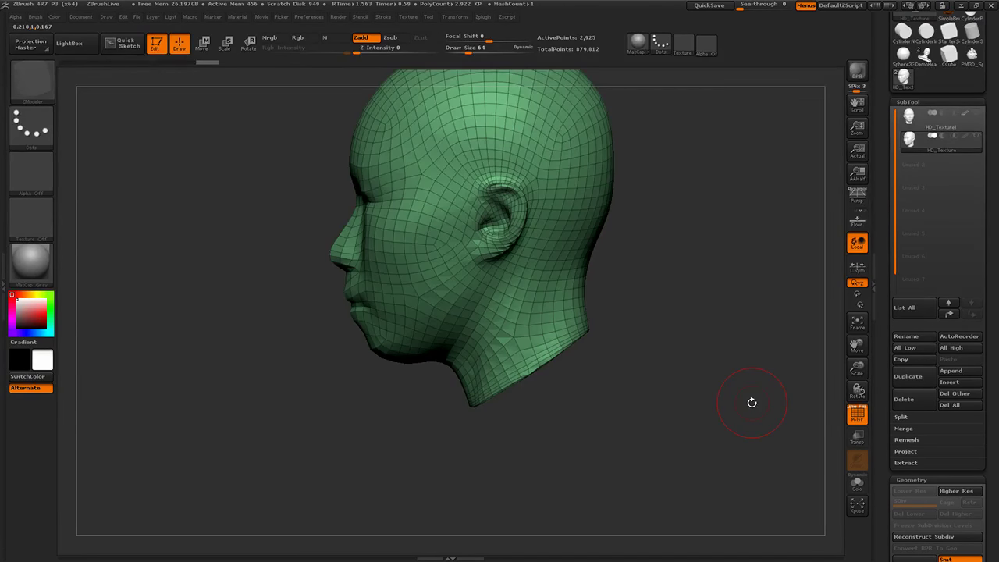
Slice along the neck's angled base with the SliceCurve brush to give it a separate polygroup, and hide the polyframe.
key(b)
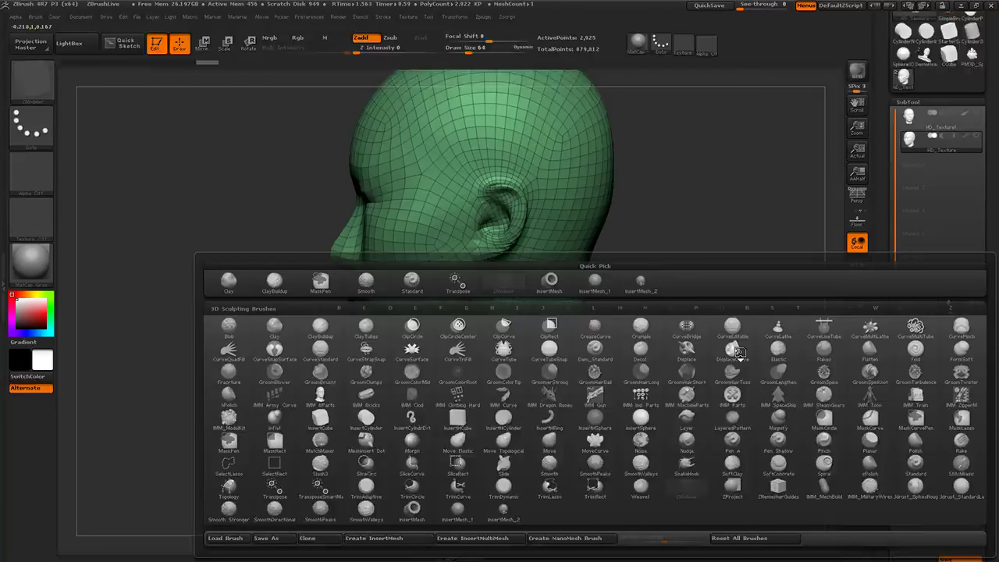
key(s)
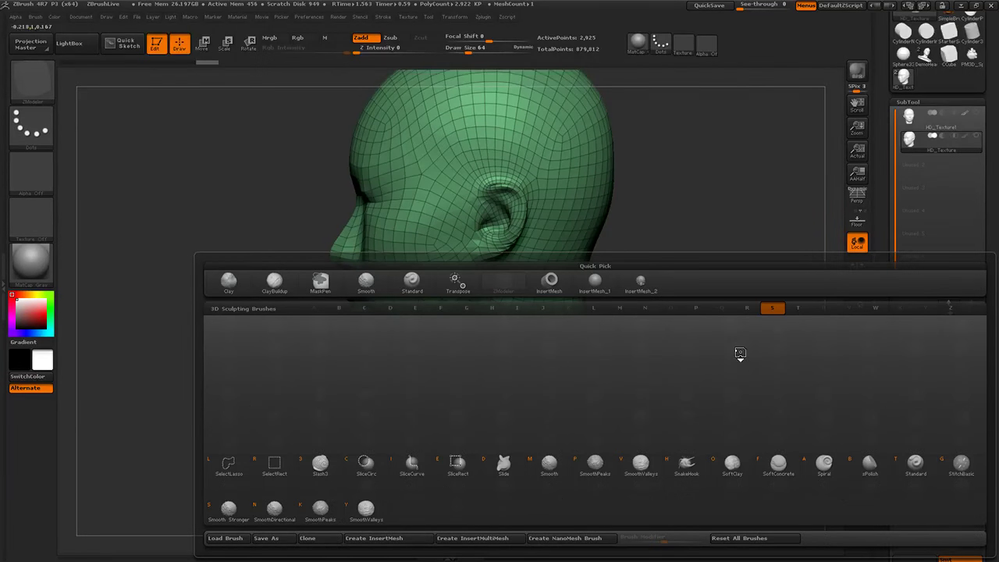
click(414, 466)
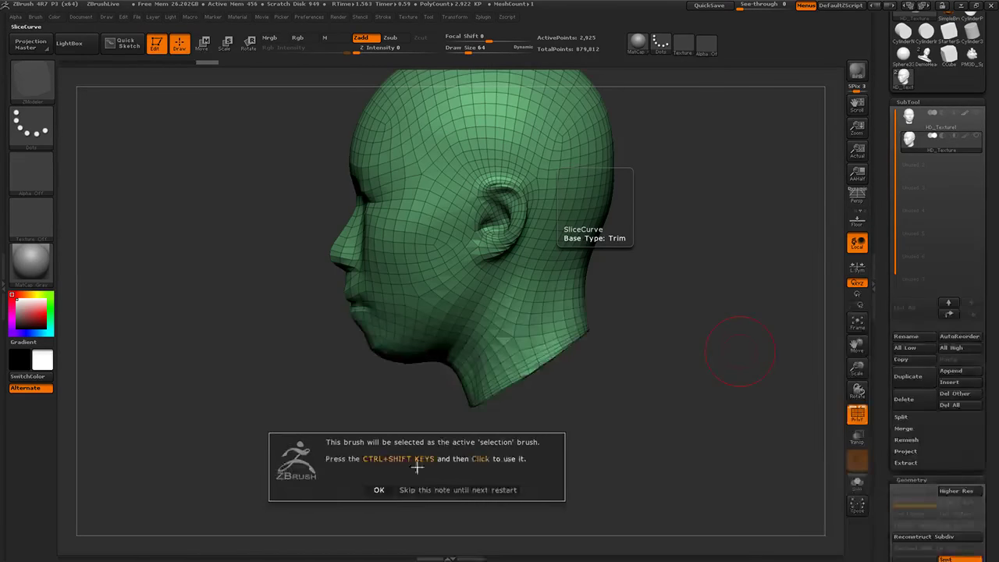
click(378, 490)
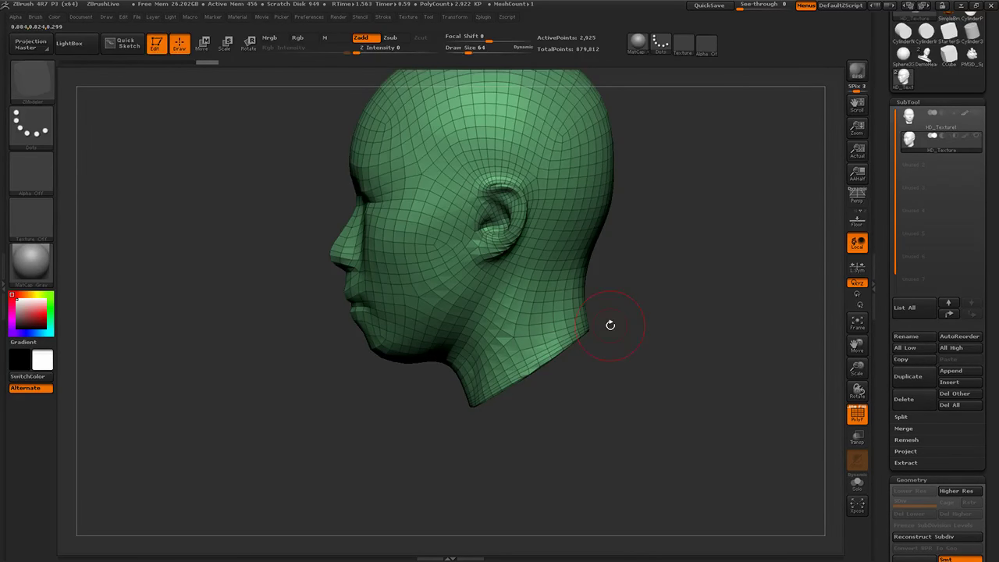
key(ctrl+shift)
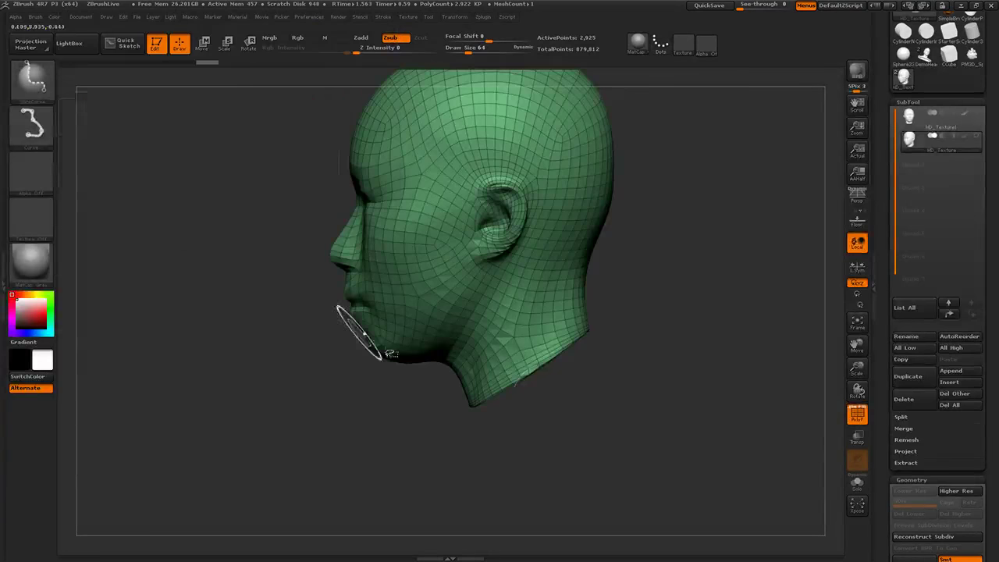
mouse_move(742, 251)
ctrl+shift+mouse_down()
mouse_move(651, 315)
mouse_move(380, 552)
mouse_move(346, 472)
mouse_move(346, 491)
mouse_move(346, 468)
mouse_move(340, 491)
mouse_move(294, 271)
mouse_move(368, 473)
mouse_move(352, 473)
mouse_move(354, 487)
ctrl+shift+mouse_up()
drag(729, 500, 687, 282)
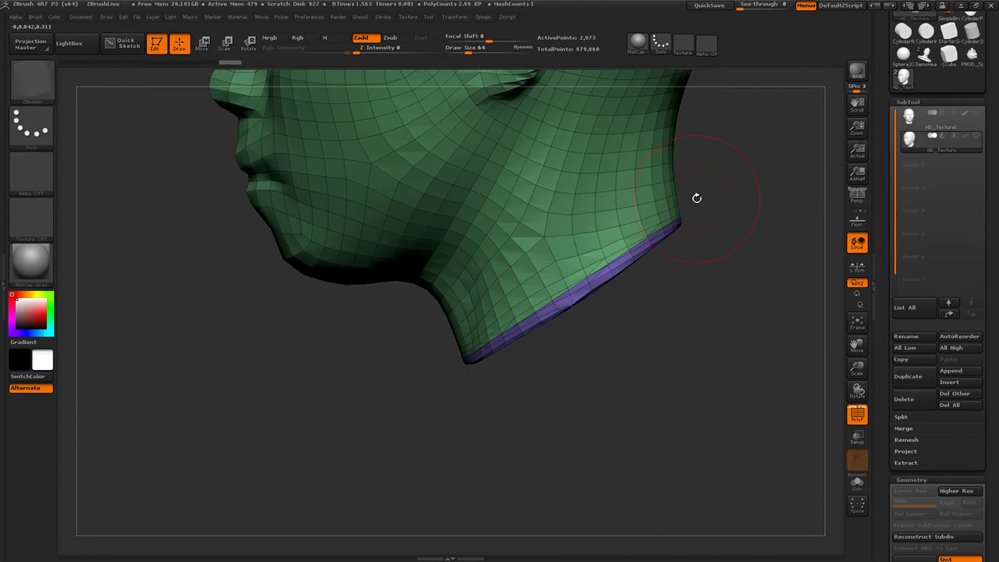
alt+drag(570, 375, 598, 303)
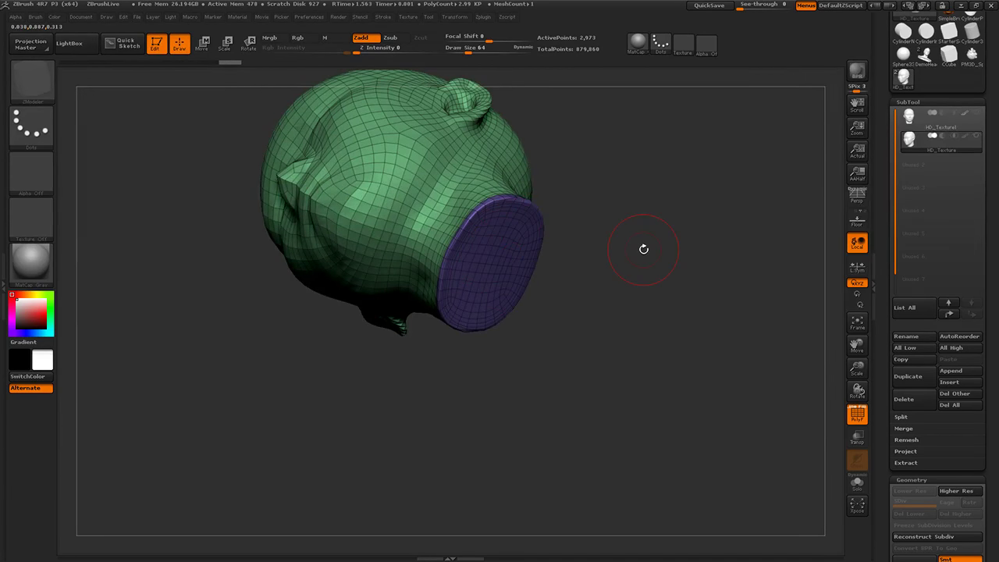
drag(644, 249, 629, 300)
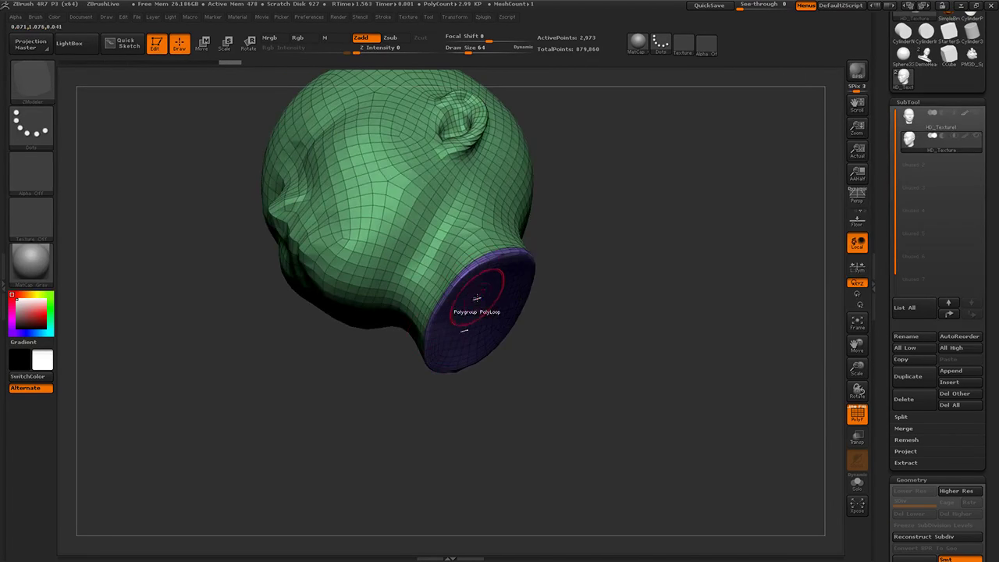
drag(728, 285, 695, 374)
click(857, 416)
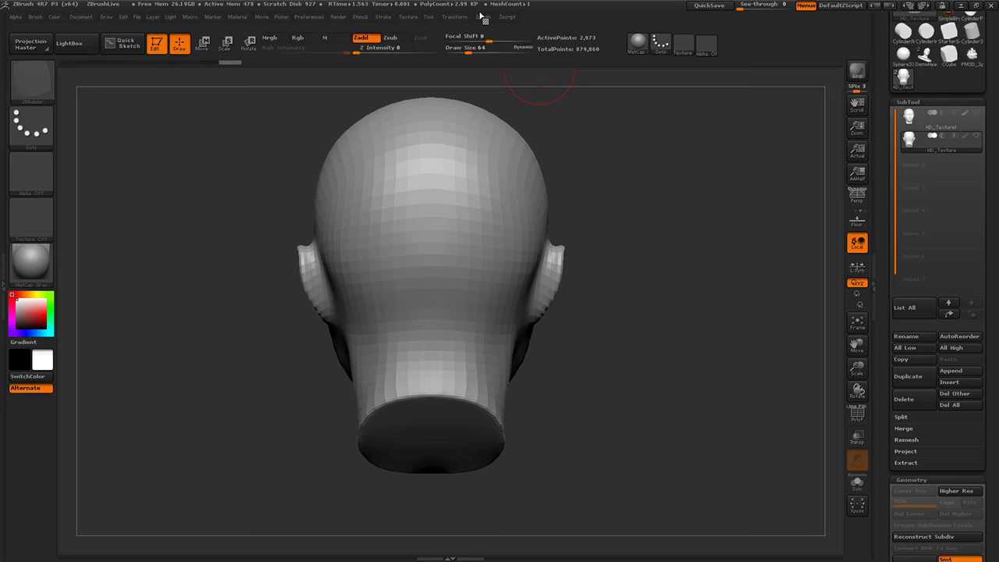
Enable Polygroups in UV Master for the low-poly head and activate Control Painting with the Attract option.
click(482, 17)
click(511, 223)
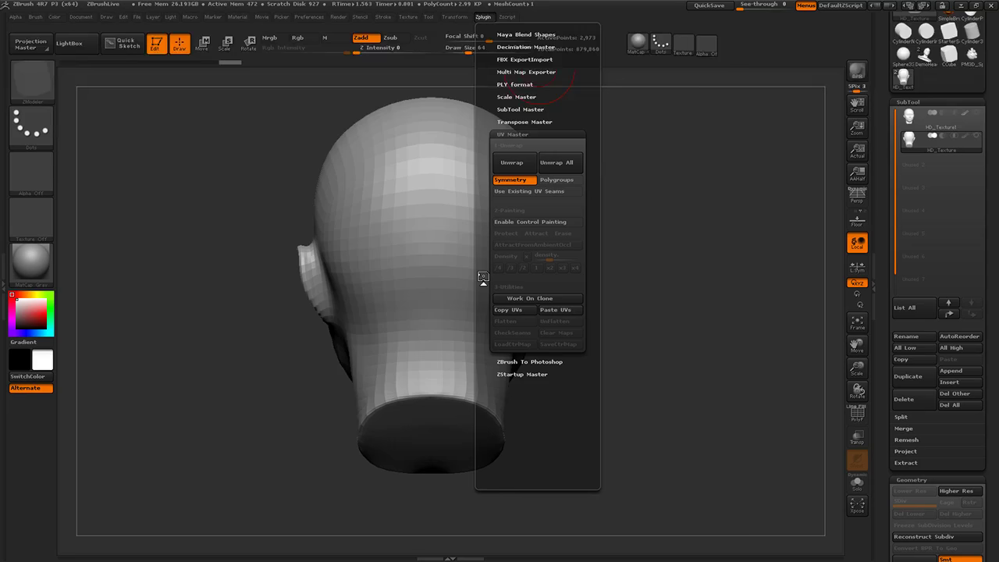
click(557, 180)
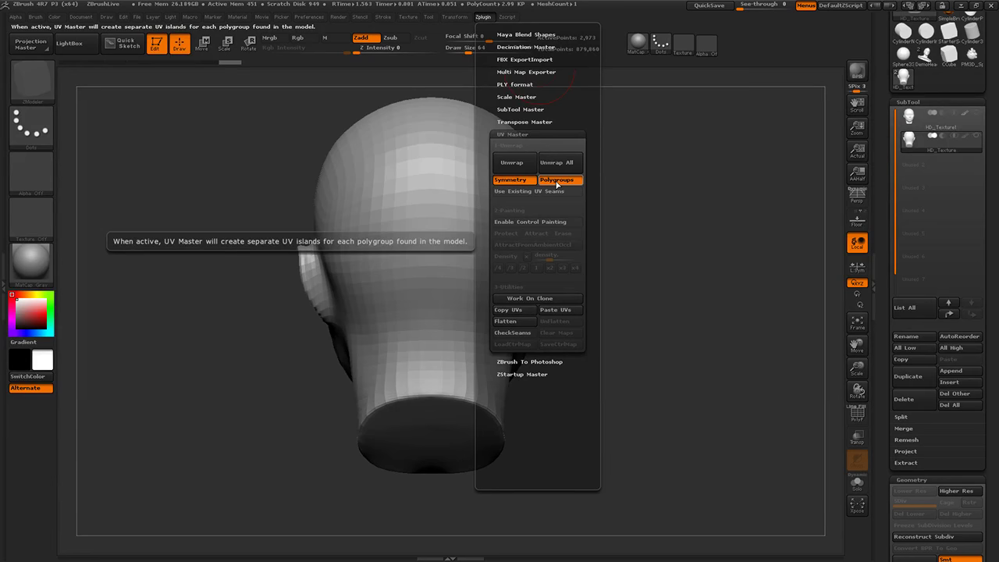
click(537, 223)
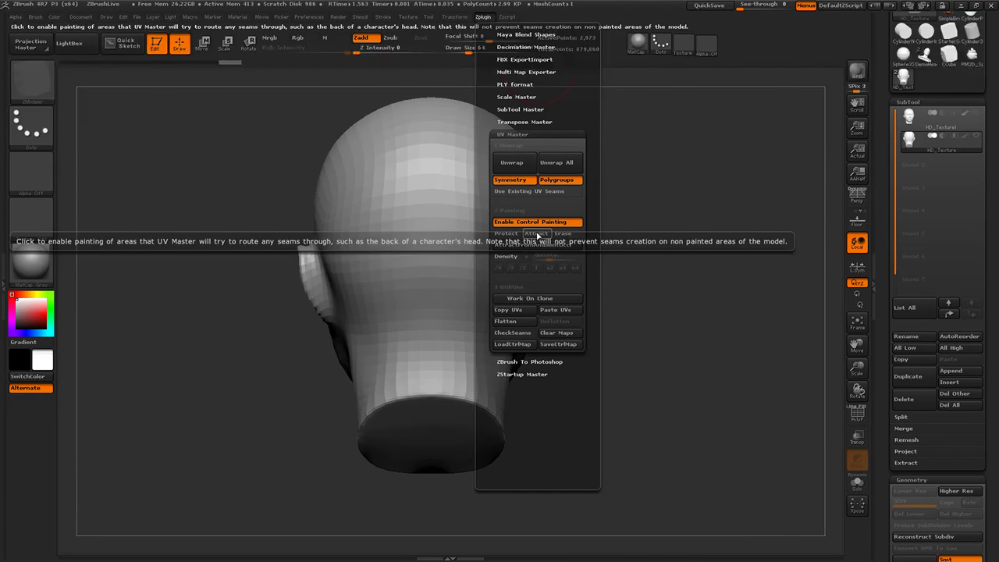
click(537, 234)
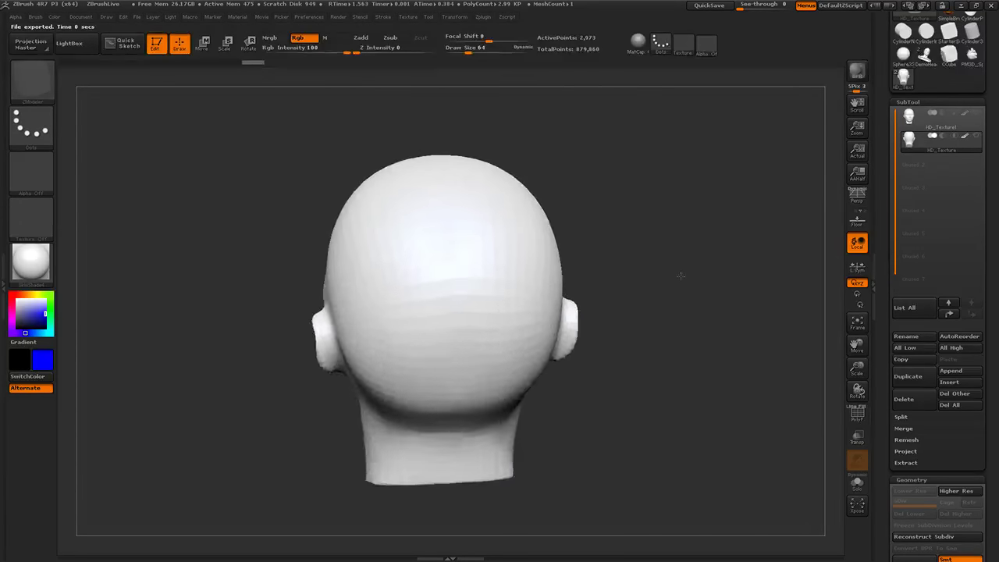
Set the brush draw size to 37 and turn off Control Painting in UV Master.
key(space)
drag(673, 270, 667, 264)
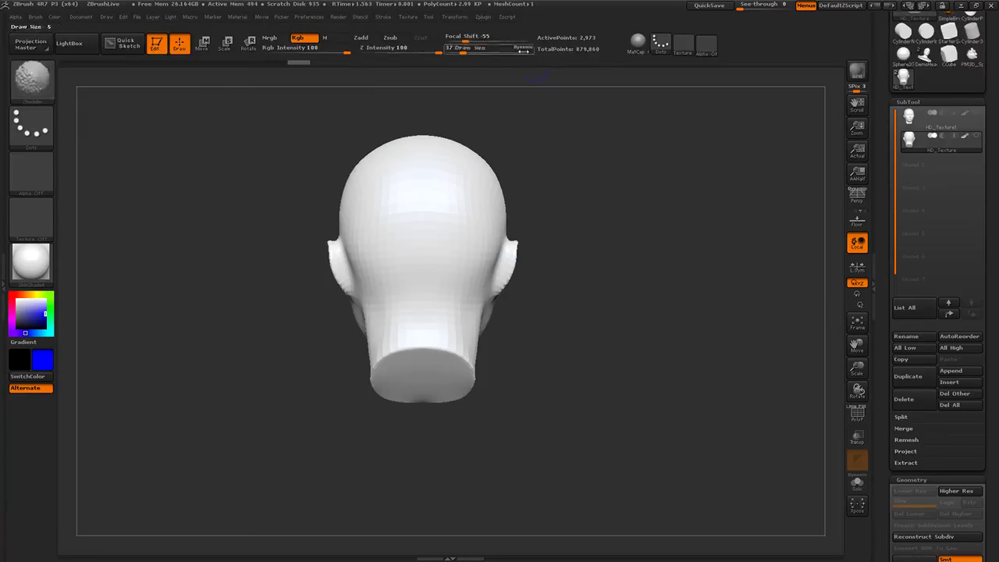
click(484, 18)
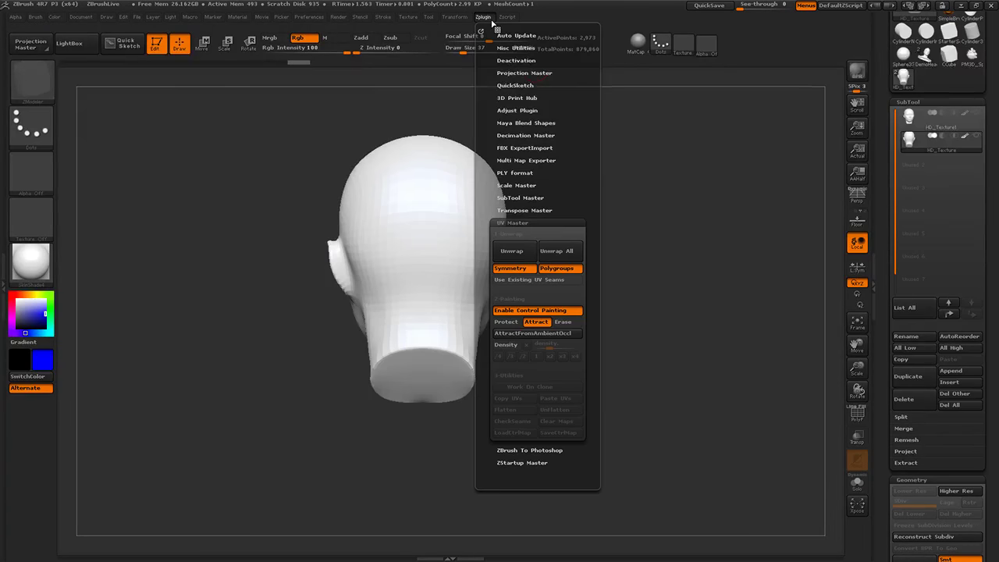
click(531, 310)
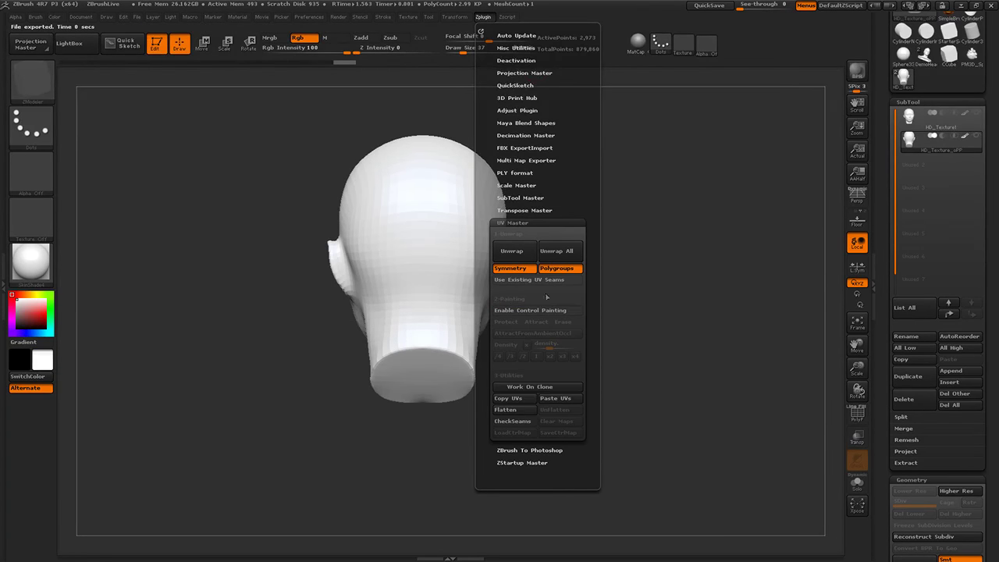
Create a UV Master working clone and try painting an Attract stroke down the back of its head.
click(533, 387)
click(483, 16)
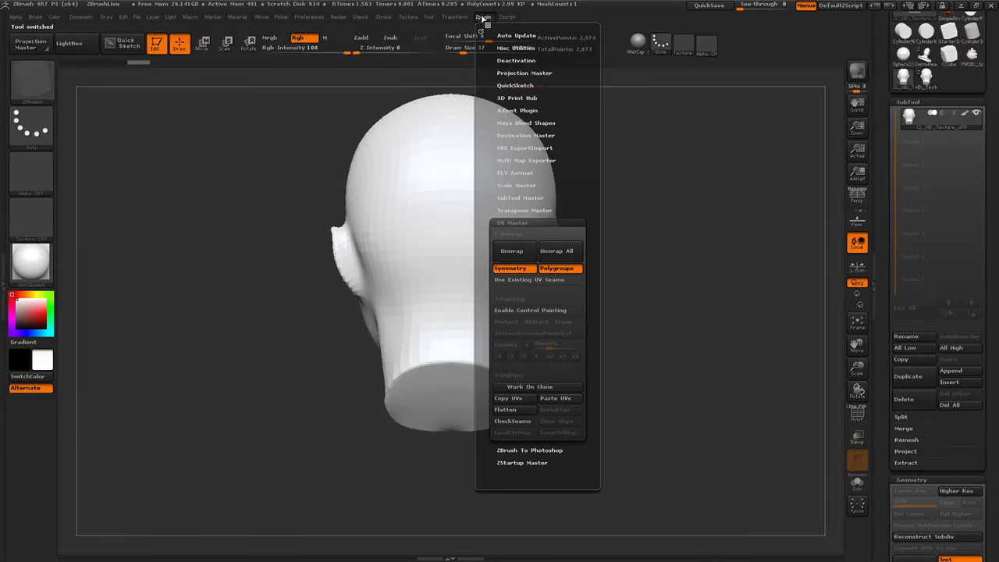
click(520, 311)
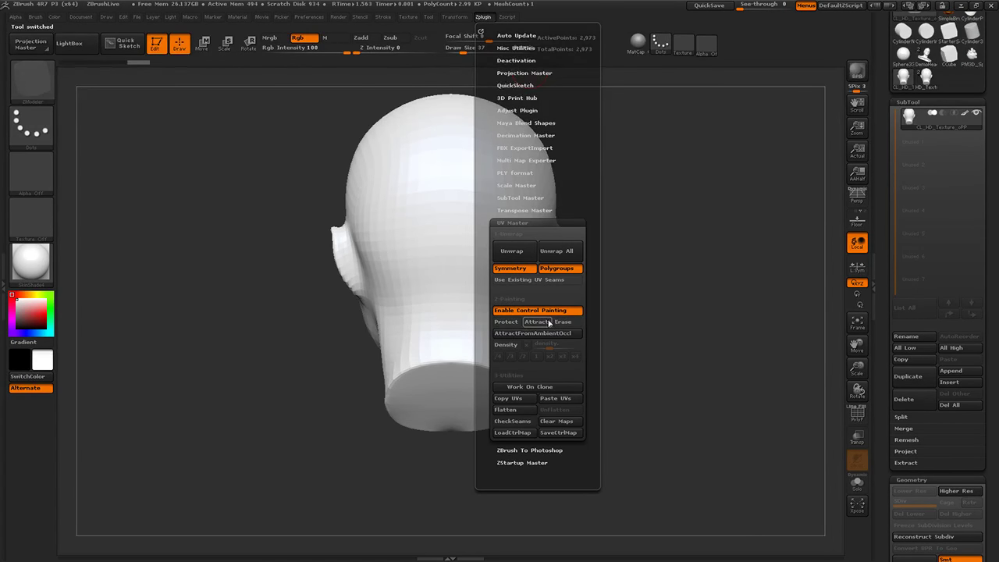
click(547, 323)
drag(446, 111, 446, 211)
key(ctrl+z)
Select the Standard brush for painting.
click(50, 85)
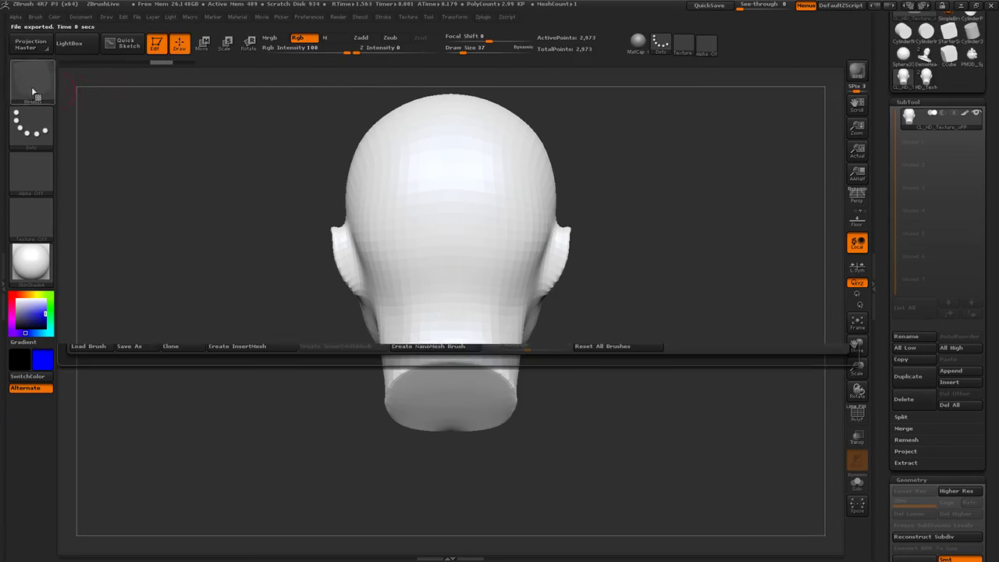
key(s)
key(t)
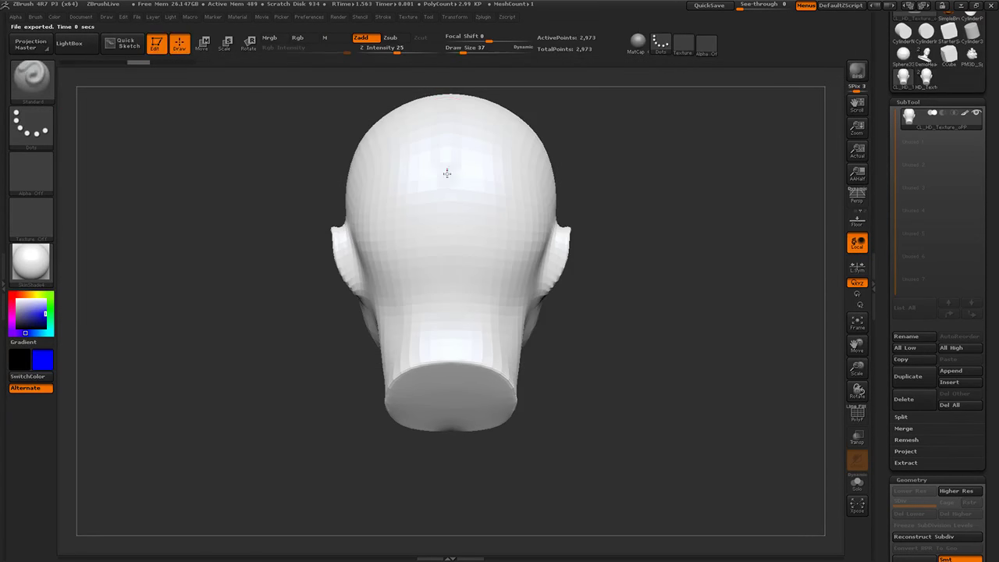
Turn off Control Painting on the clone and switch back to the original tool with both head subtools.
click(483, 16)
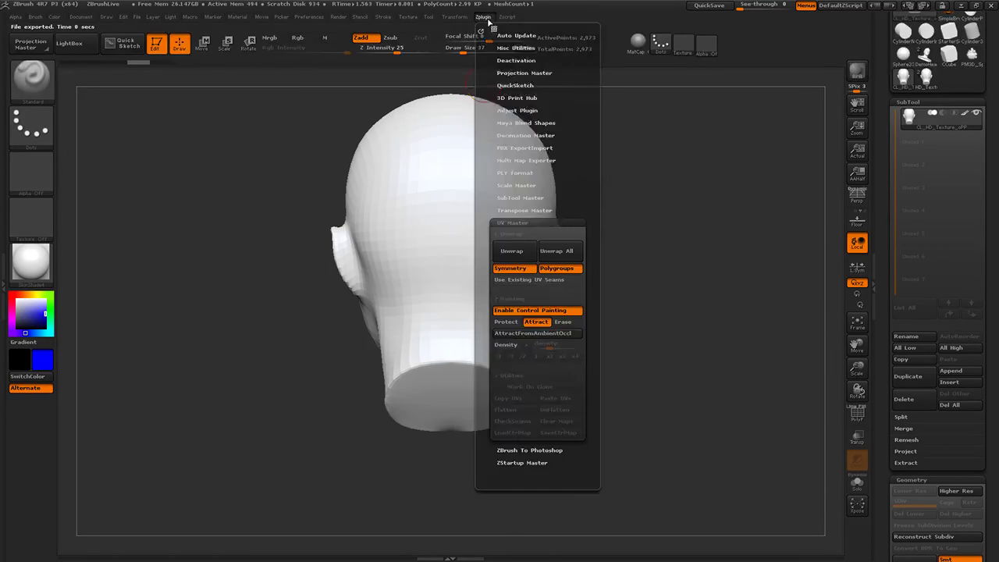
click(537, 312)
click(537, 311)
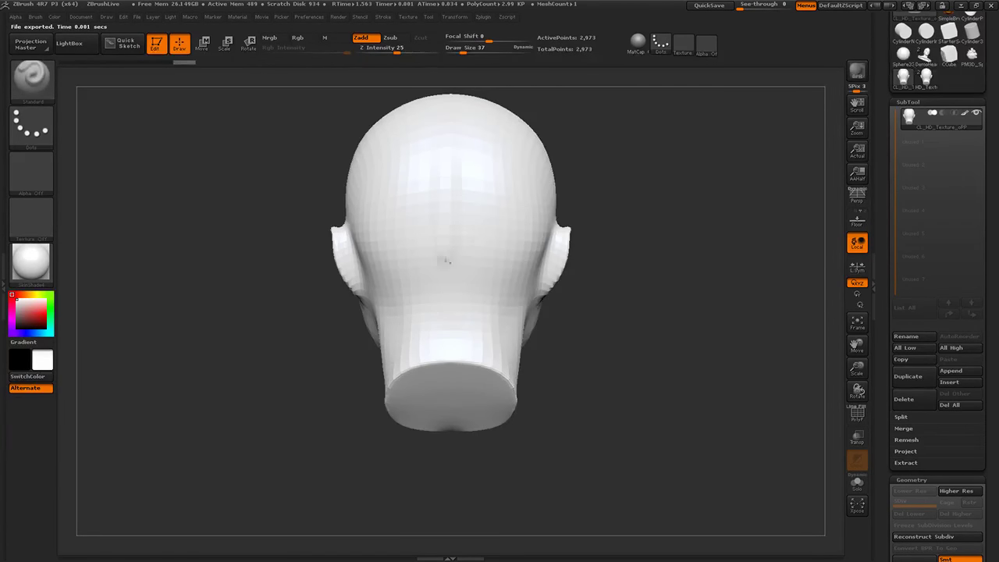
drag(704, 163, 826, 106)
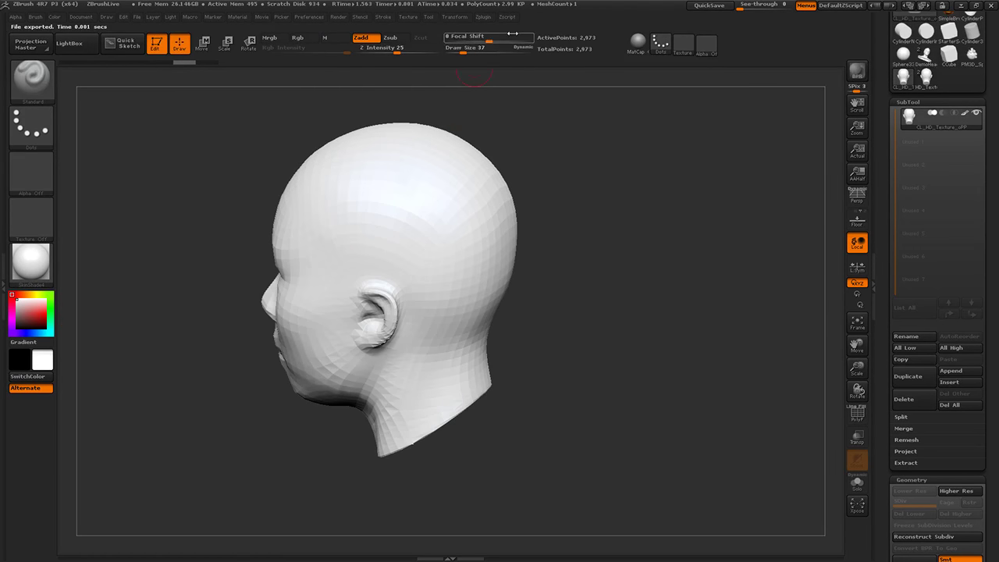
click(925, 76)
click(926, 76)
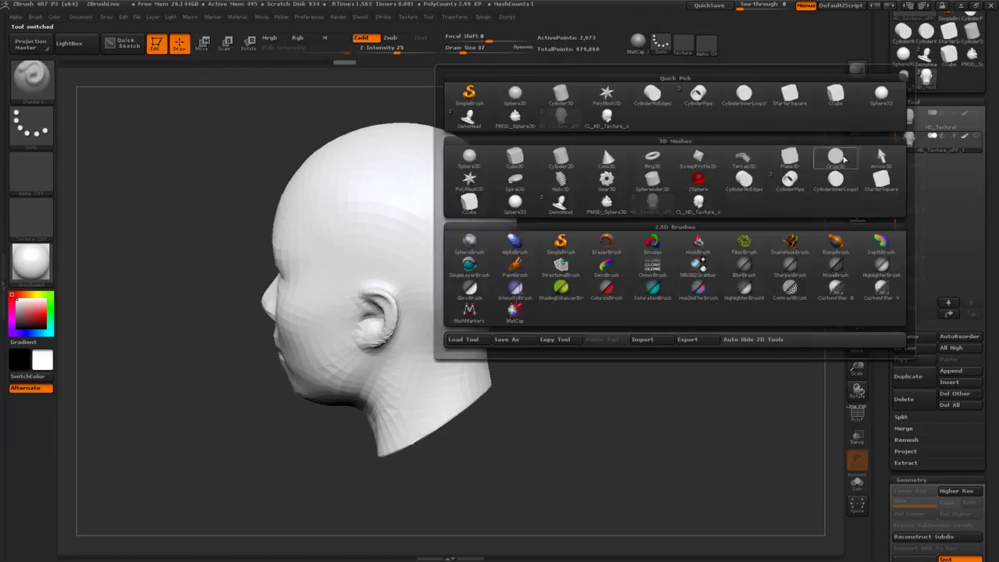
Enable Control Painting with Attract and paint a blue seam stripe down the centre of the back of the head.
drag(678, 391, 705, 349)
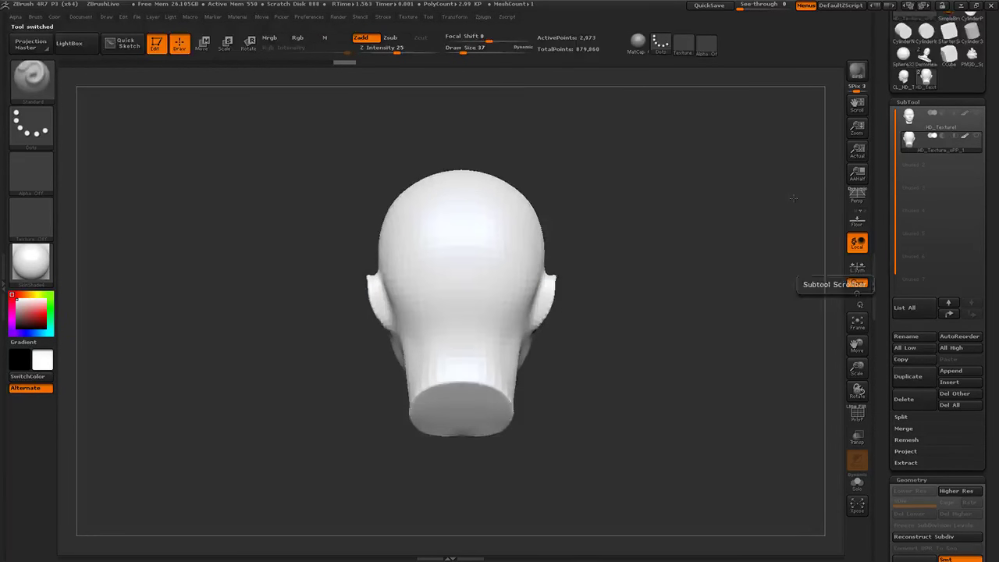
click(483, 17)
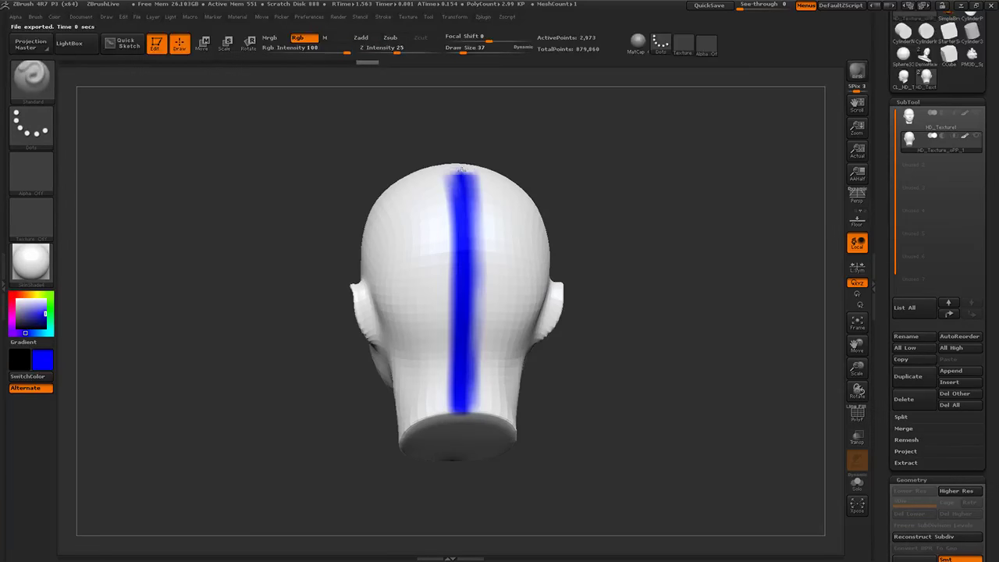
mouse_move(712, 292)
mouse_down()
mouse_move(709, 263)
mouse_move(717, 305)
mouse_move(705, 349)
mouse_up()
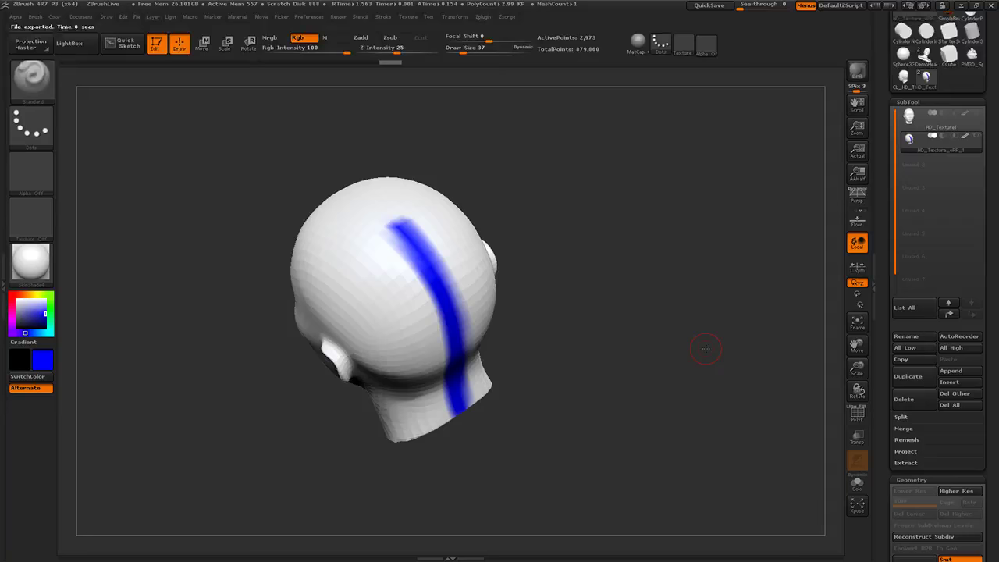
drag(705, 349, 711, 305)
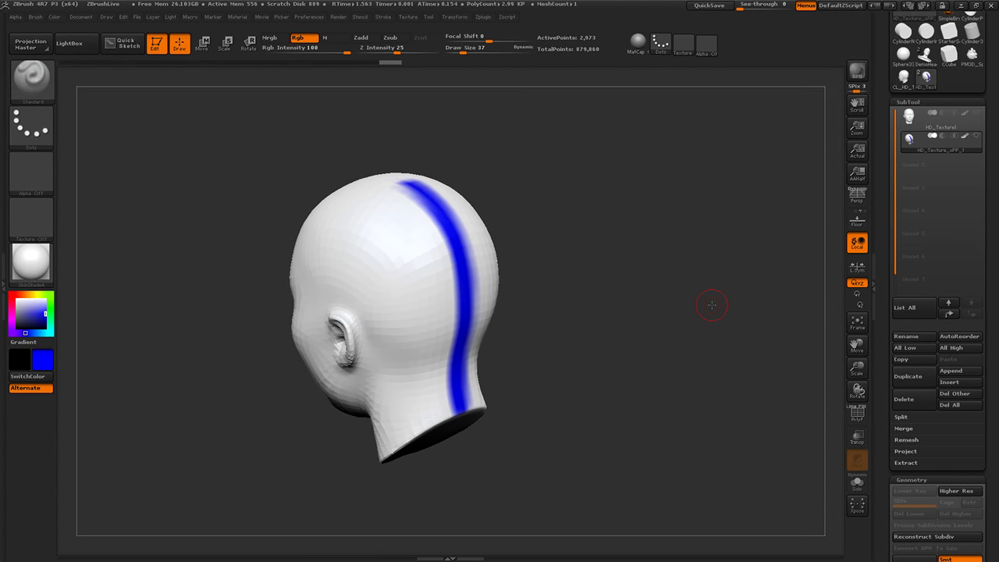
Unwrap the low-poly head with UV Master using Symmetry and Polygroups.
click(483, 17)
scroll(518, 171, down, 3)
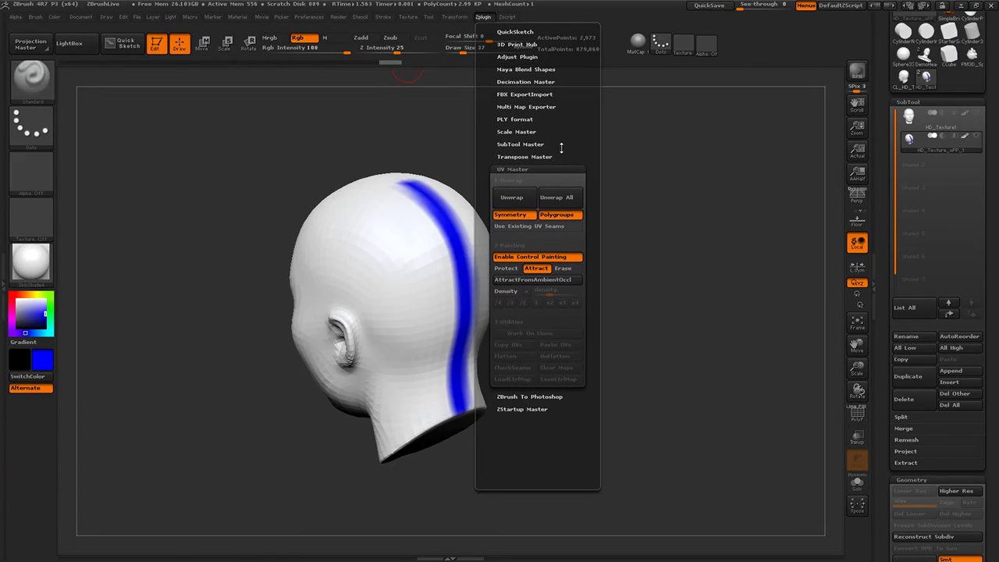
click(518, 199)
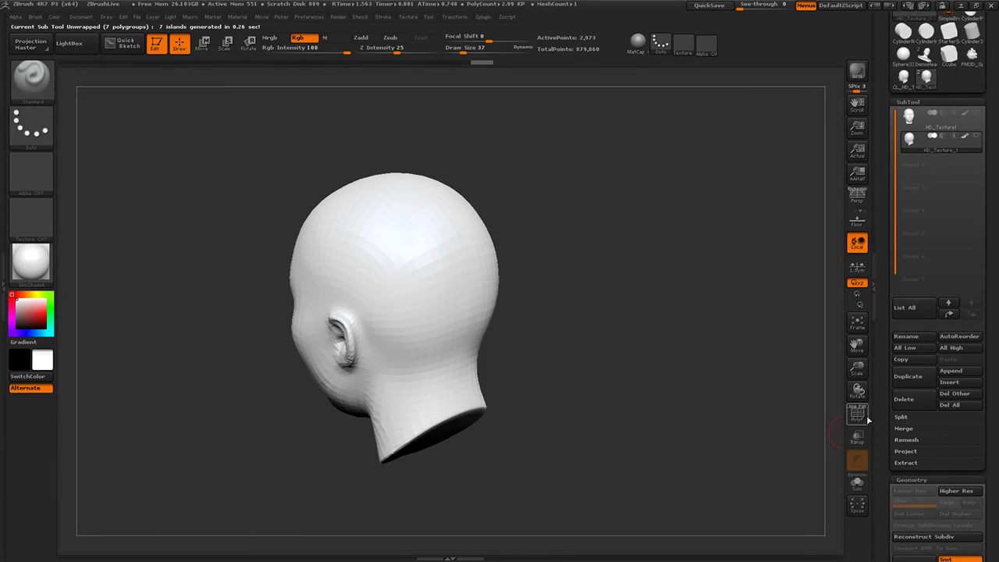
Generate a texture from the head's UV map and inspect how the UV islands are laid out on the model.
drag(889, 423, 887, 274)
click(918, 310)
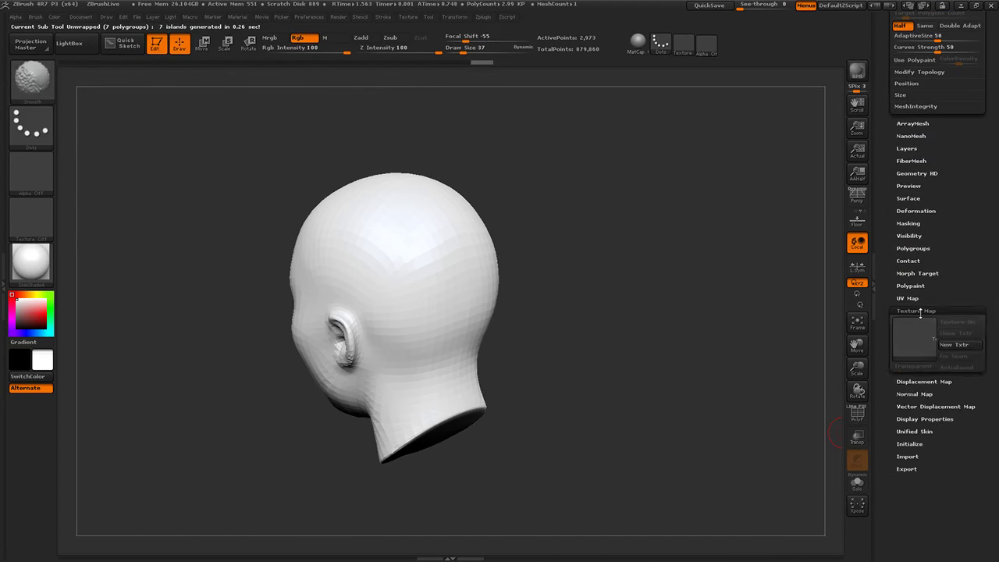
click(902, 426)
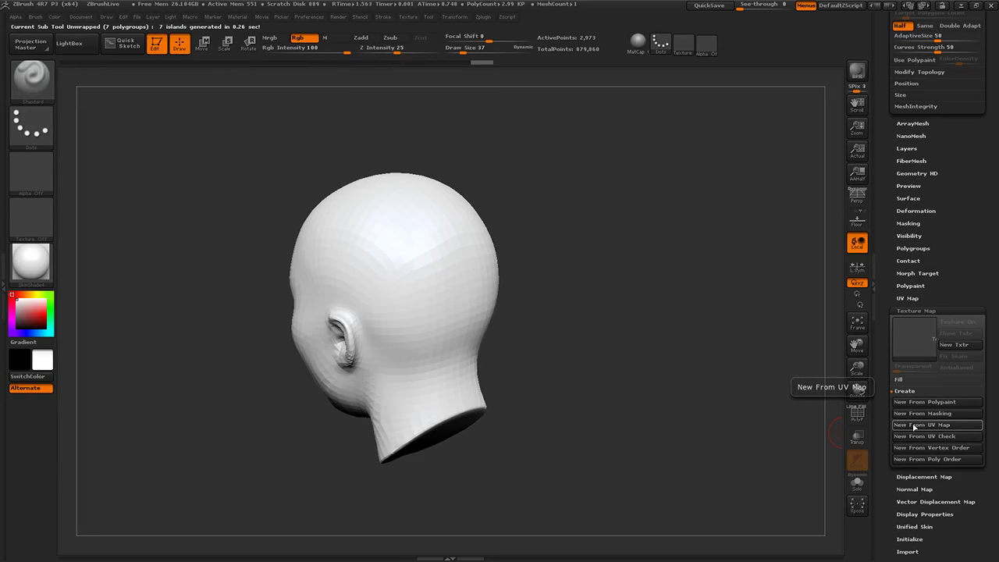
mouse_move(922, 350)
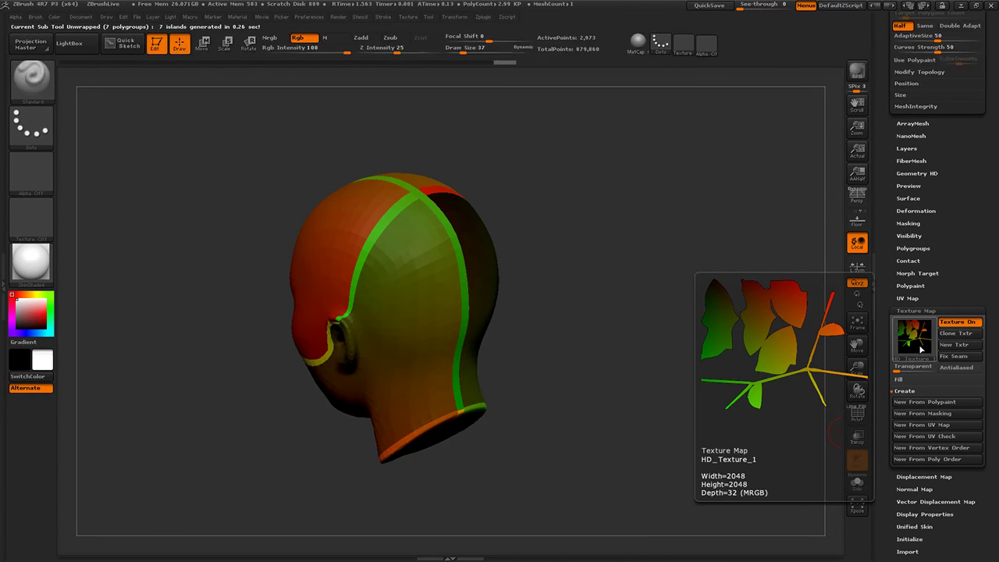
drag(593, 226, 695, 217)
drag(816, 305, 763, 305)
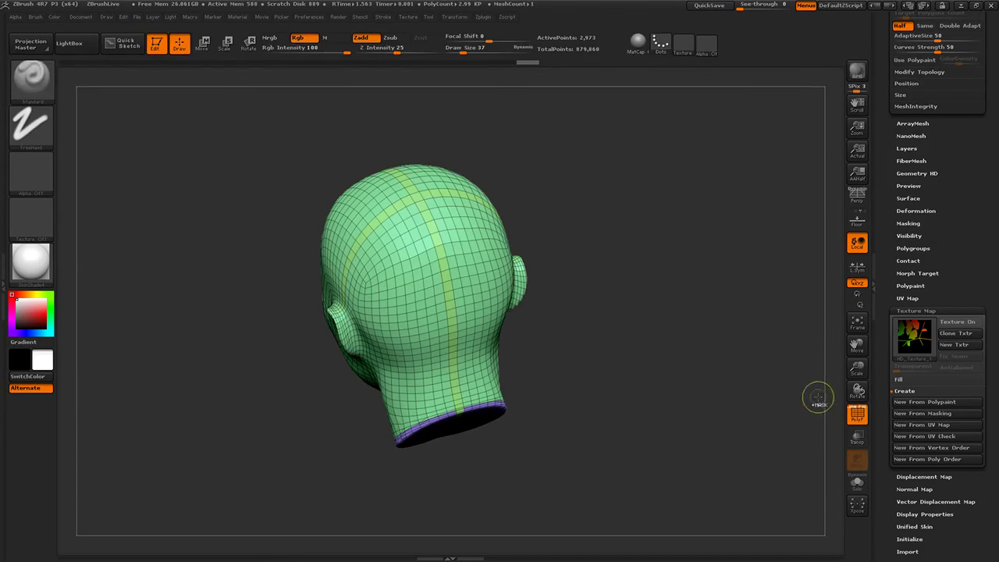
Undo the texture, the unwrap and the stripe polygroups until only the head and neck-base groups remain, and hide the polyframe.
key(ctrl+z)
key(ctrl+z)
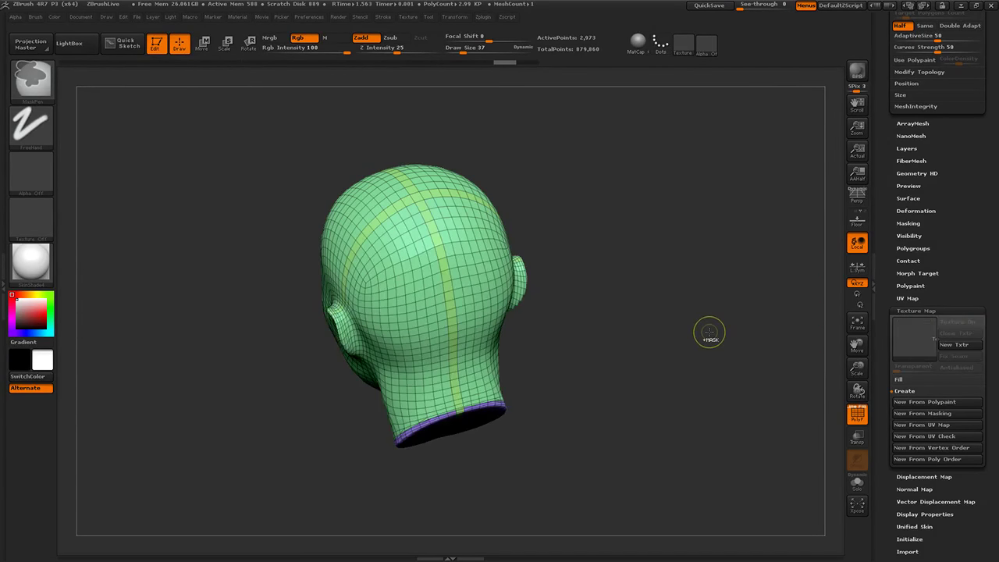
shift+drag(698, 317, 692, 299)
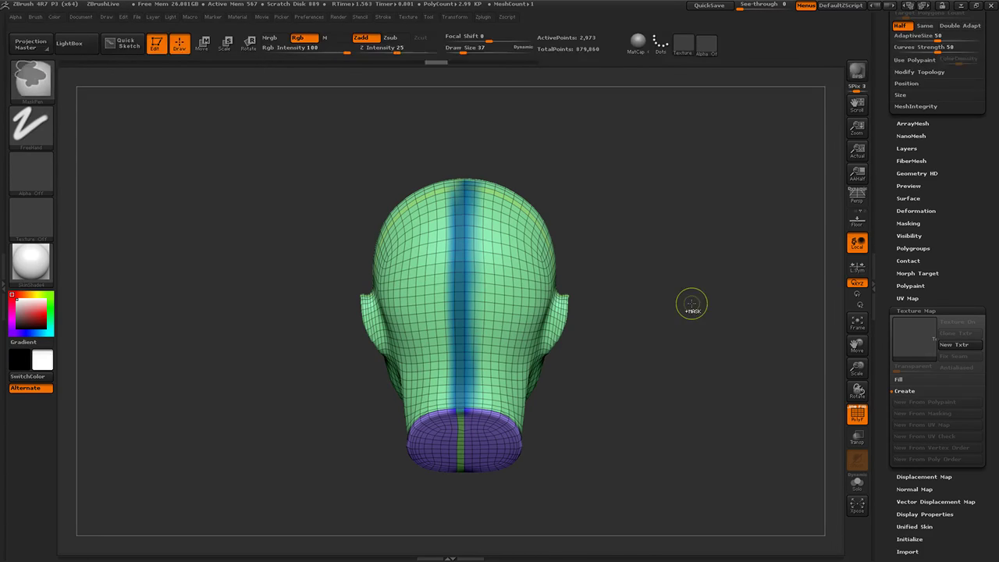
key(ctrl+z)
key(ctrl+z)
key(ctrl+z)
key(ctrl+z)
key(ctrl+z)
key(ctrl+z)
key(ctrl+z)
key(ctrl+z)
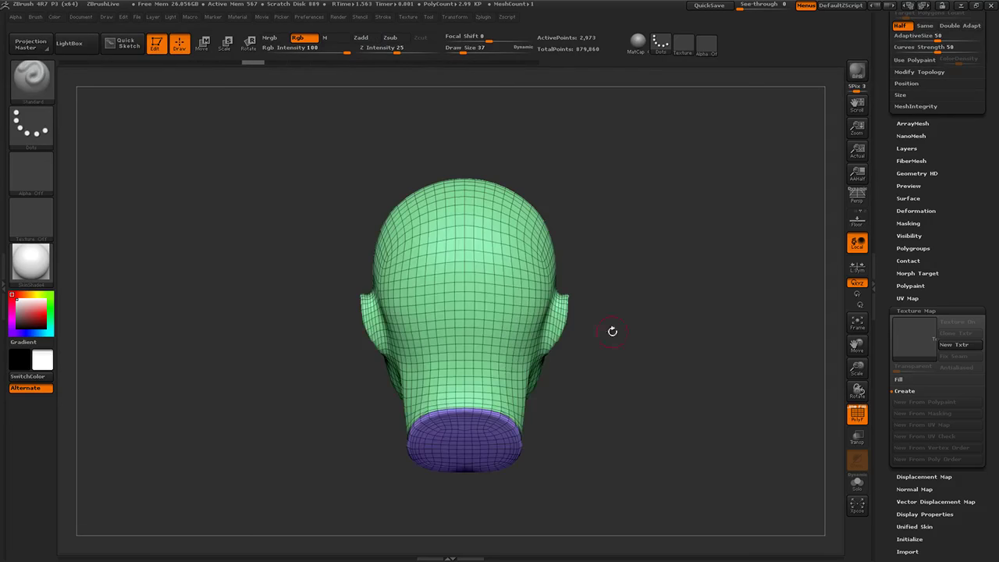
click(857, 412)
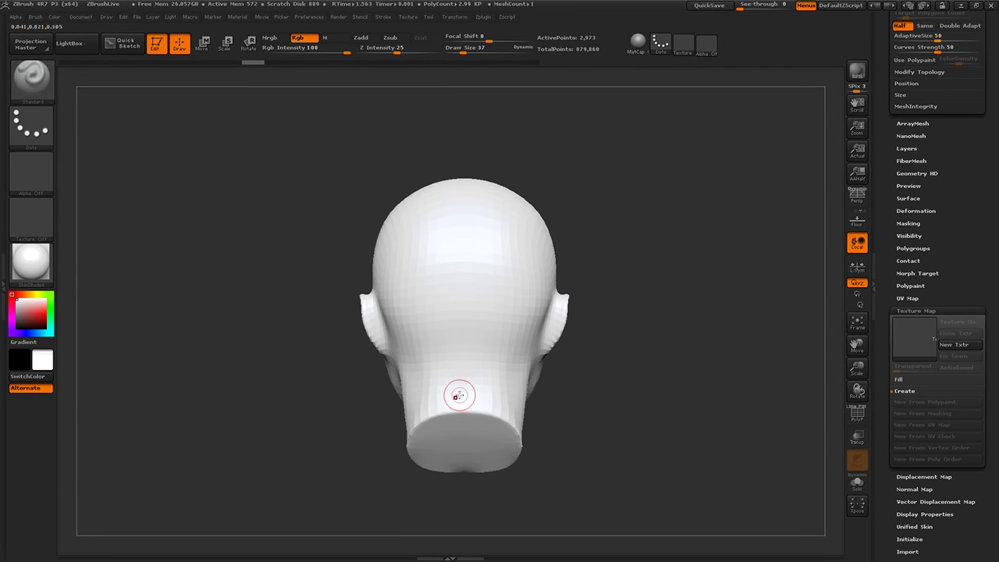
Enable Control Painting with Attract and unwrap the low-poly head with UV Master using Symmetry and Polygroups.
drag(553, 161, 491, 185)
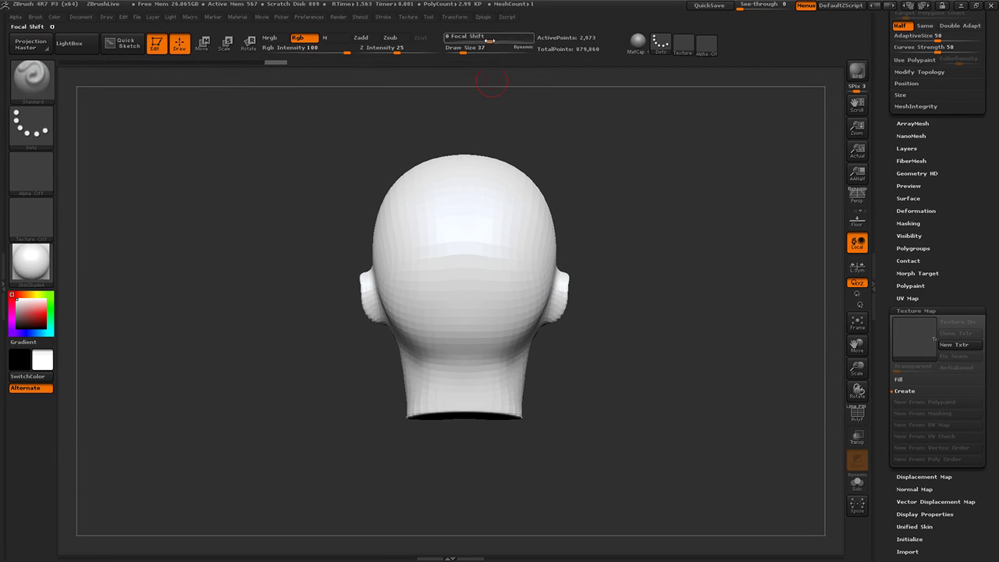
click(483, 16)
click(548, 311)
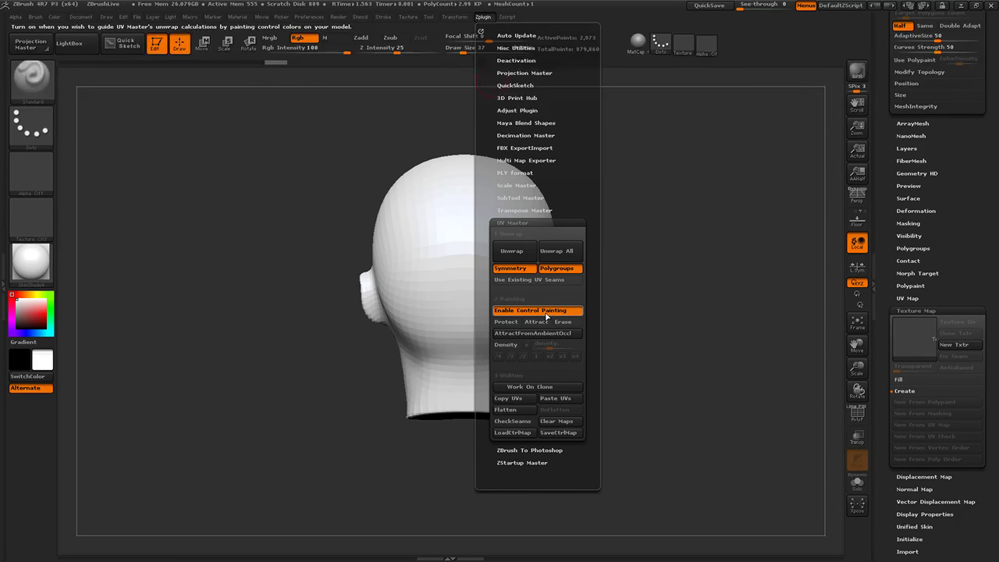
click(536, 321)
click(512, 250)
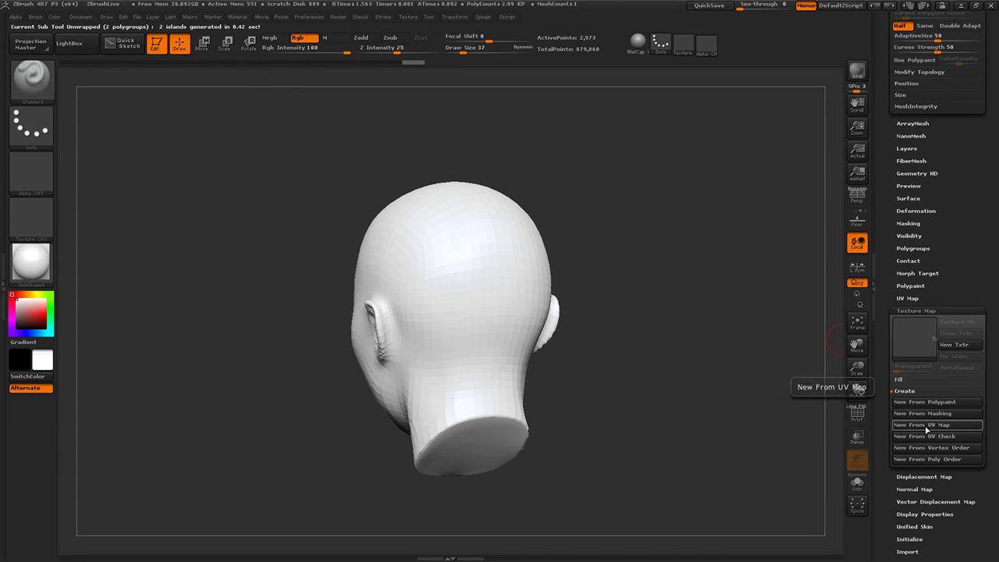
Create a texture from the new UV map, switch its display off and face the head to the front.
click(926, 426)
mouse_move(923, 355)
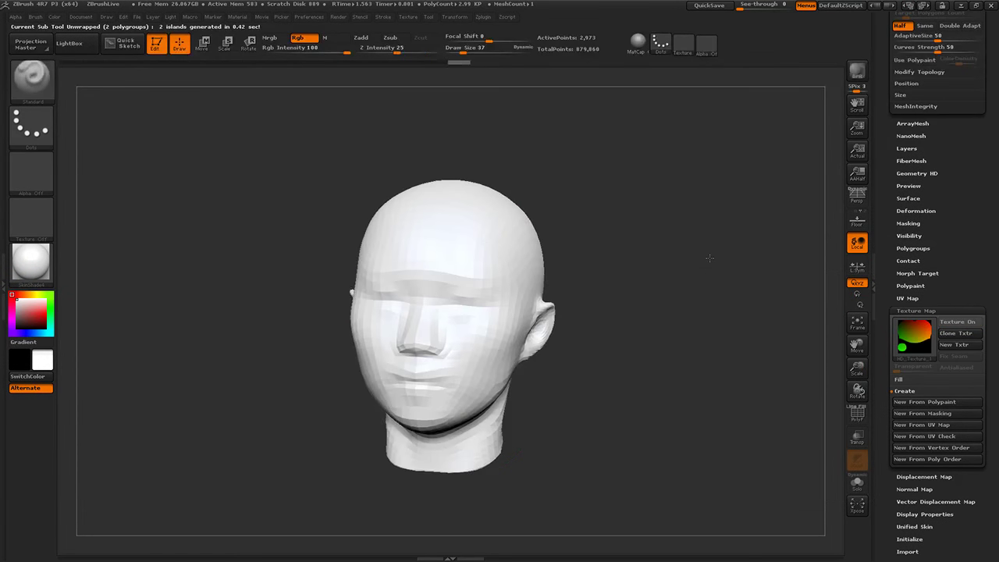
shift+drag(708, 257, 738, 265)
drag(948, 263, 942, 284)
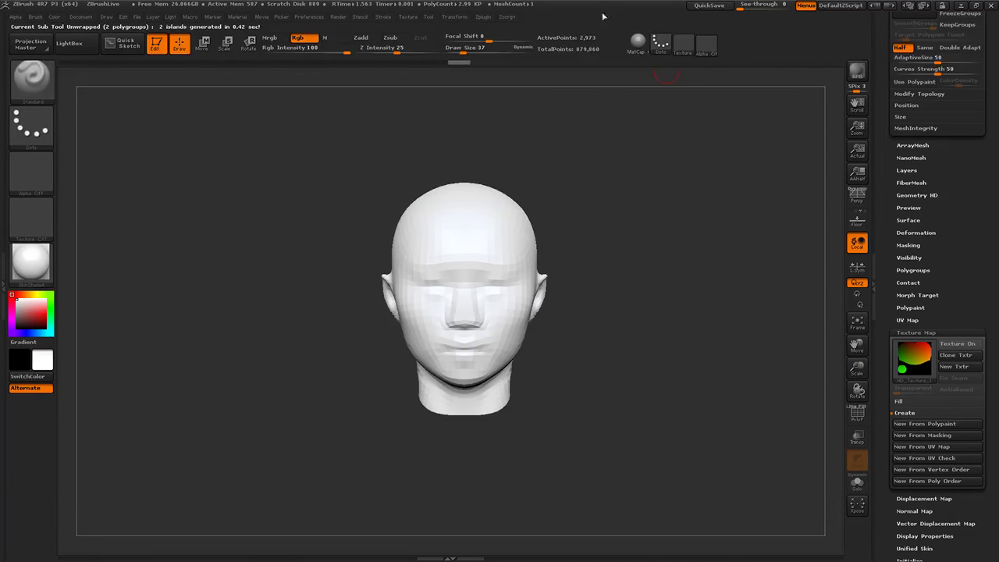
Turn off Control Painting and flatten the head's UVs with UV Master.
click(486, 17)
scroll(494, 188, down, 2)
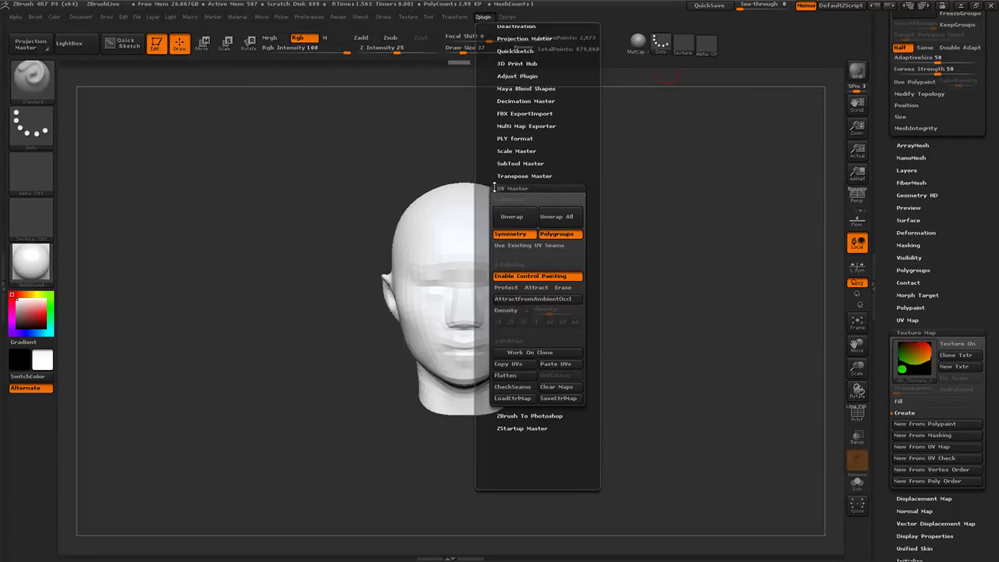
click(515, 278)
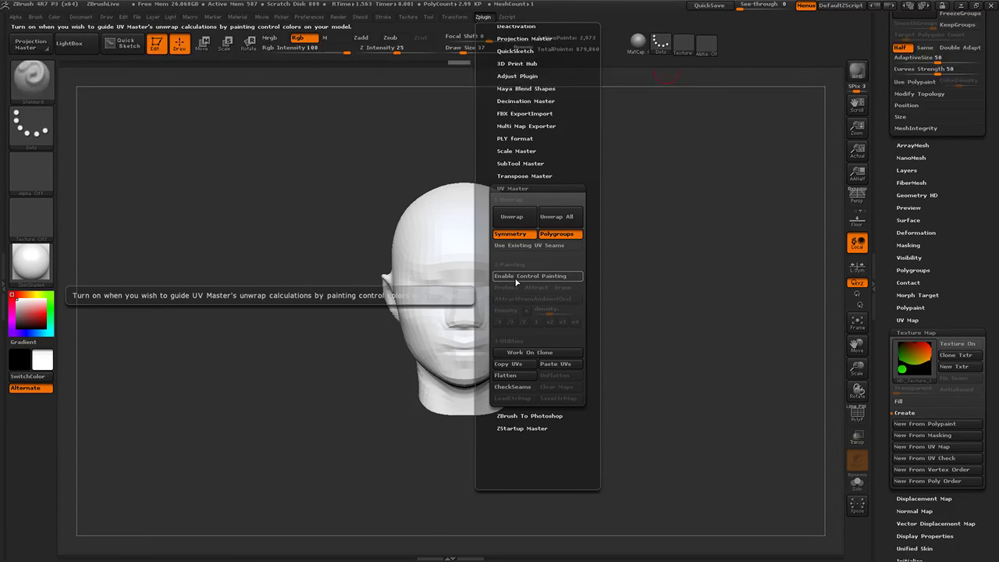
click(522, 375)
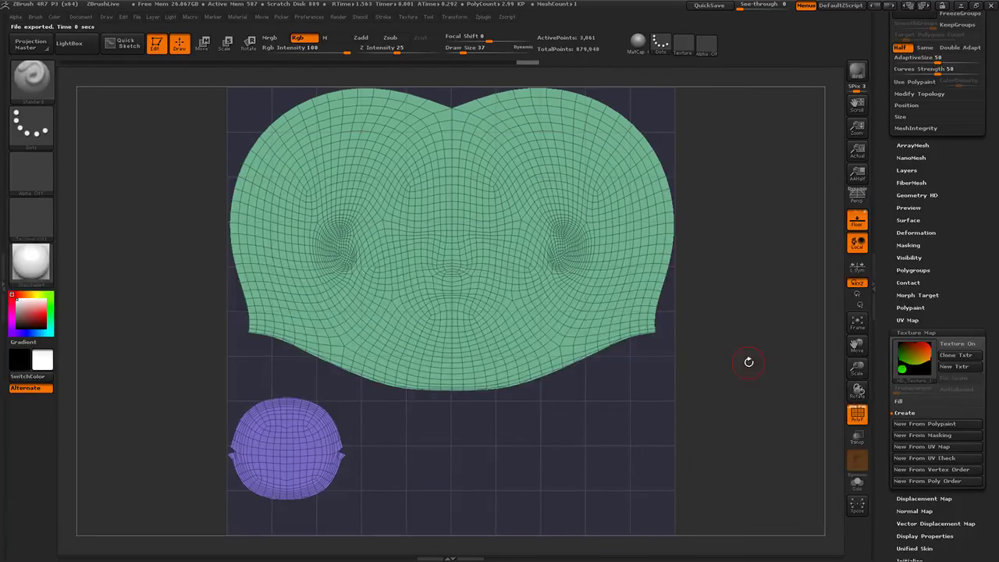
Mask the large head island, then enlarge and reposition the small neck-base island in the free space beneath it.
alt+drag(322, 534, 328, 499)
ctrl+drag(168, 359, 370, 504)
shift+drag(285, 415, 445, 415)
drag(364, 415, 439, 433)
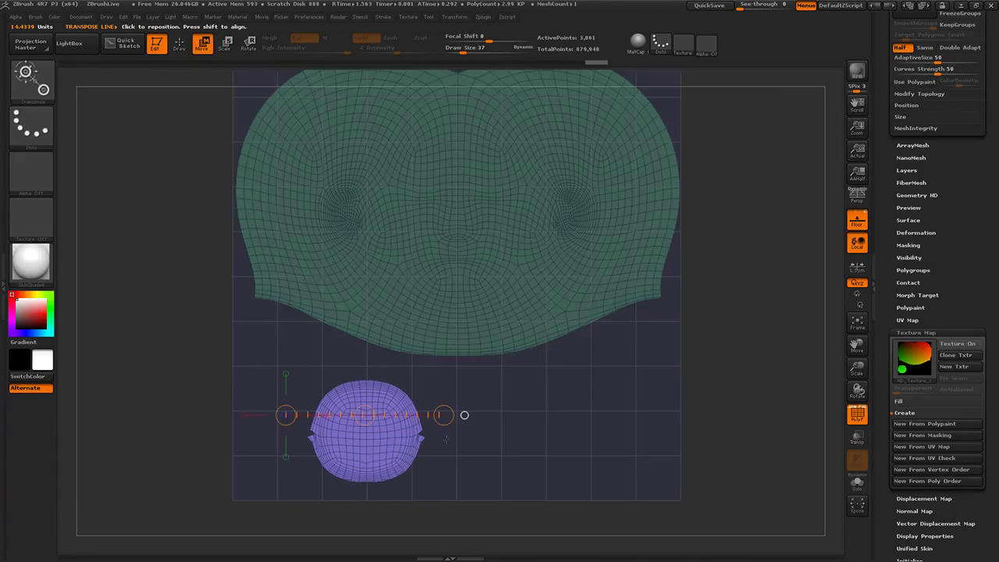
click(224, 43)
drag(367, 439, 519, 436)
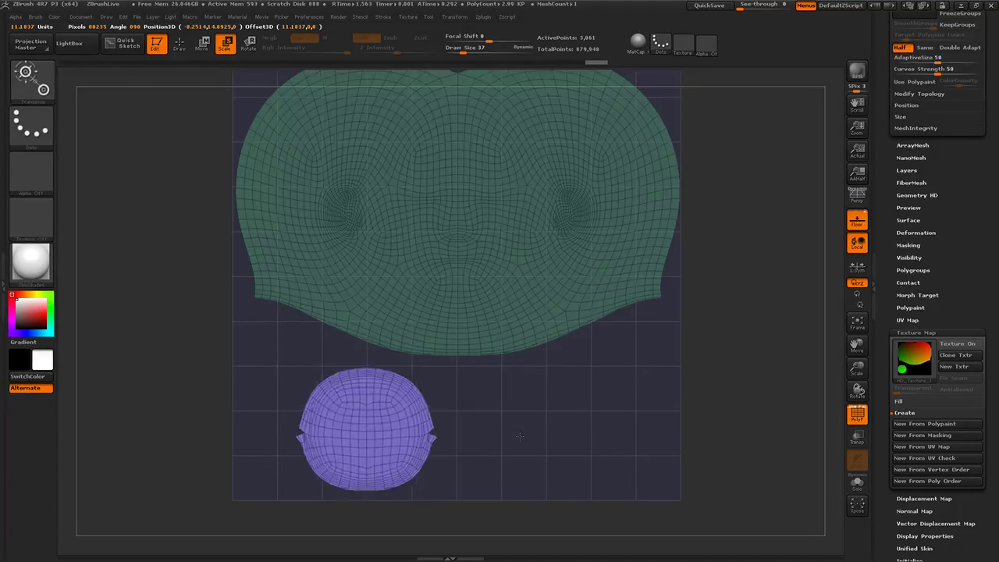
key(ctrl+z)
key(ctrl+z)
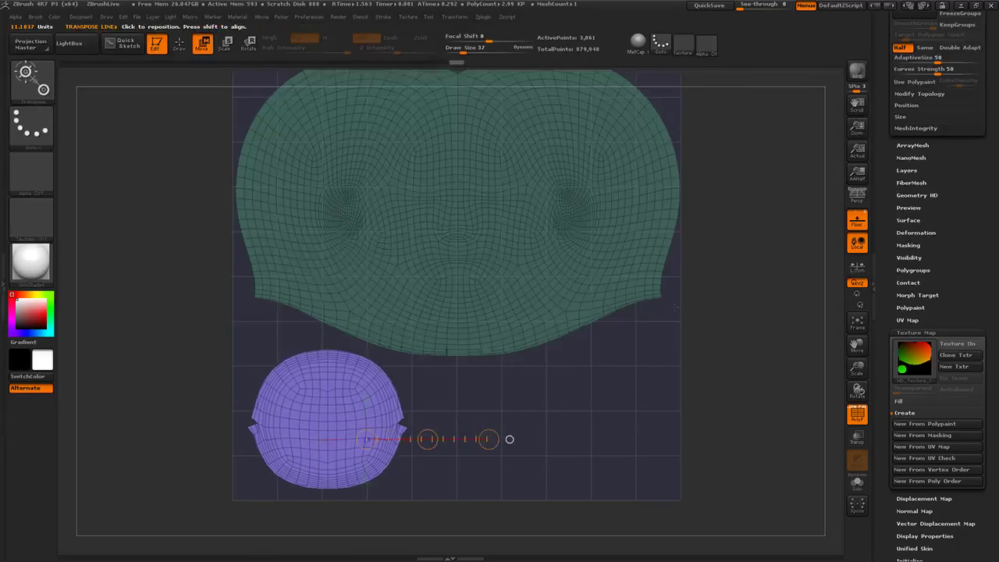
Try to isolate the large head island with masking and transform it in the flattened UVs, and undo the change.
ctrl+drag(675, 307, 733, 435)
alt+drag(730, 303, 727, 372)
ctrl+drag(202, 111, 229, 155)
ctrl+drag(355, 95, 437, 423)
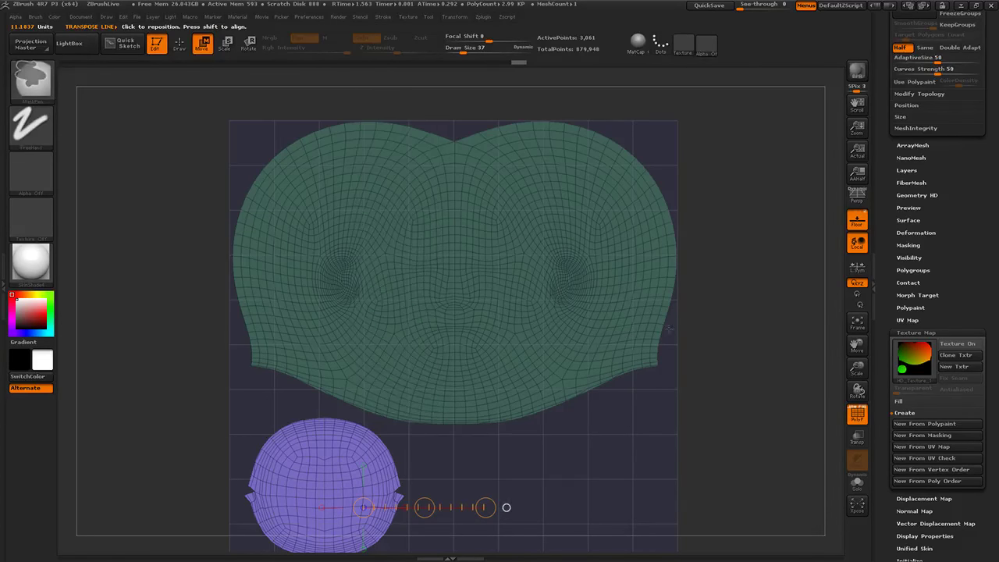
alt+drag(734, 407, 734, 379)
ctrl+click(732, 378)
key(e)
mouse_move(530, 320)
mouse_down()
mouse_move(645, 320)
mouse_move(634, 367)
mouse_move(634, 272)
mouse_move(642, 339)
mouse_up()
key(r)
key(ctrl+z)
Clear the mask, return to Draw mode and unflatten the UVs back onto the low-poly head.
ctrl+drag(758, 408, 756, 537)
alt+drag(709, 476, 713, 456)
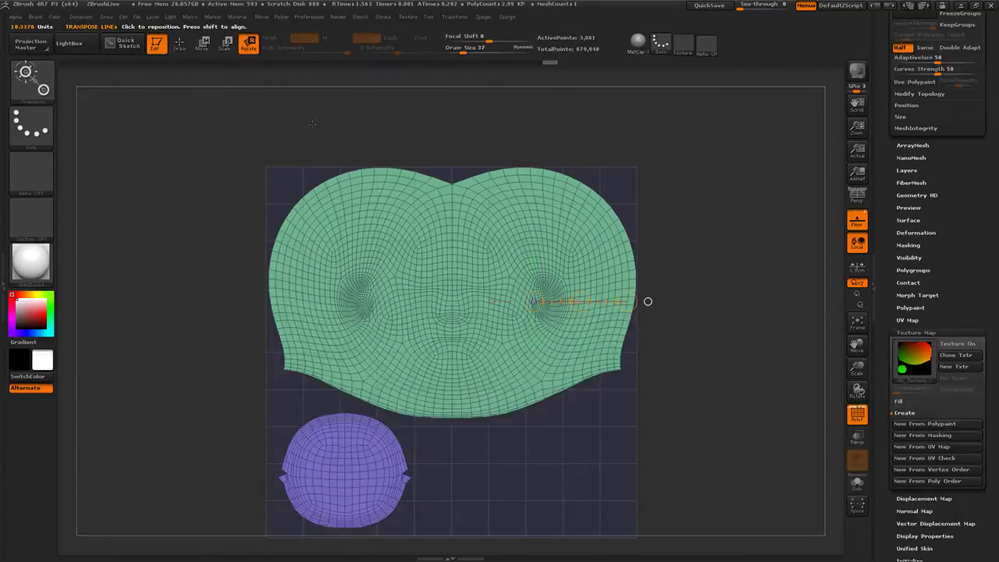
key(q)
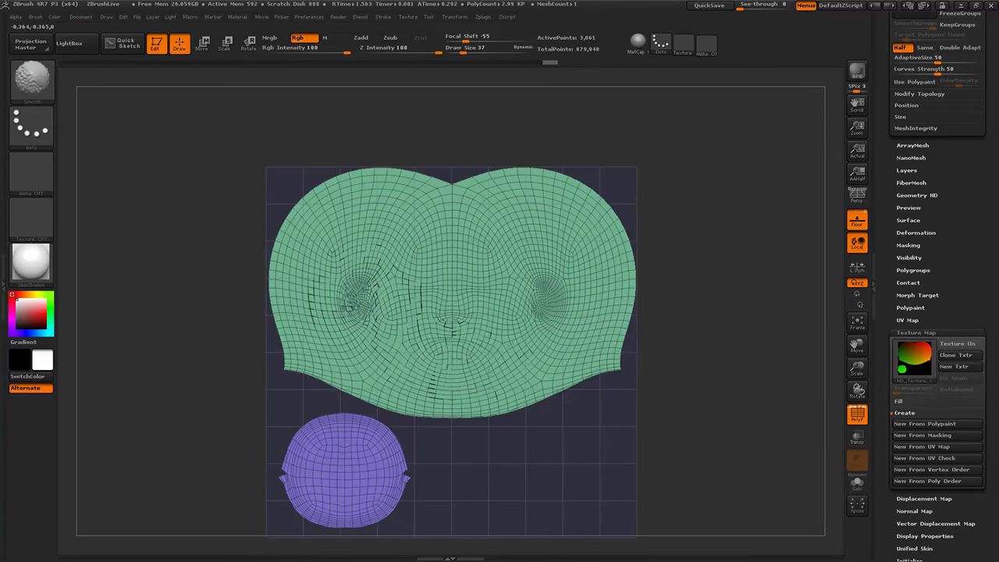
alt+drag(709, 384, 713, 358)
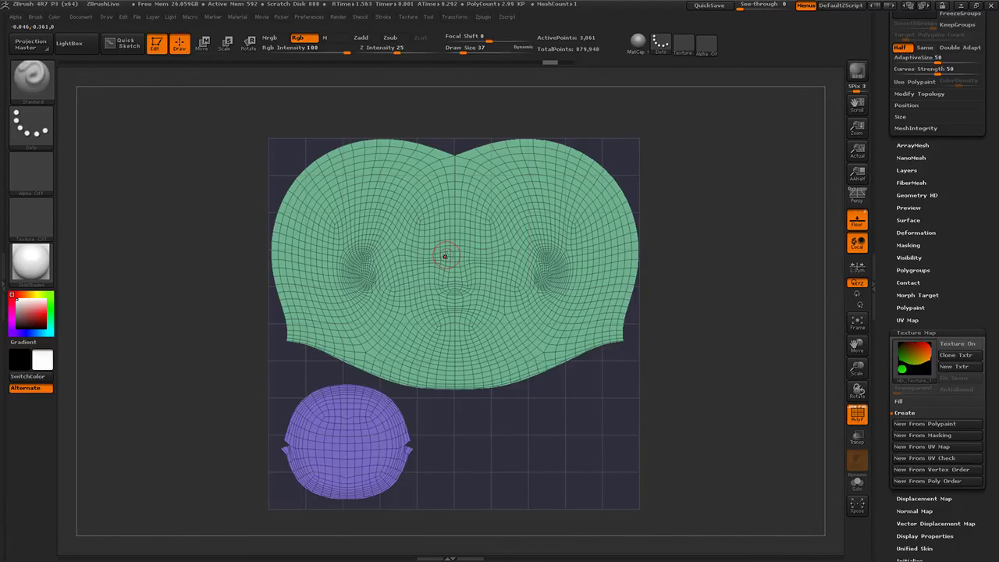
click(483, 16)
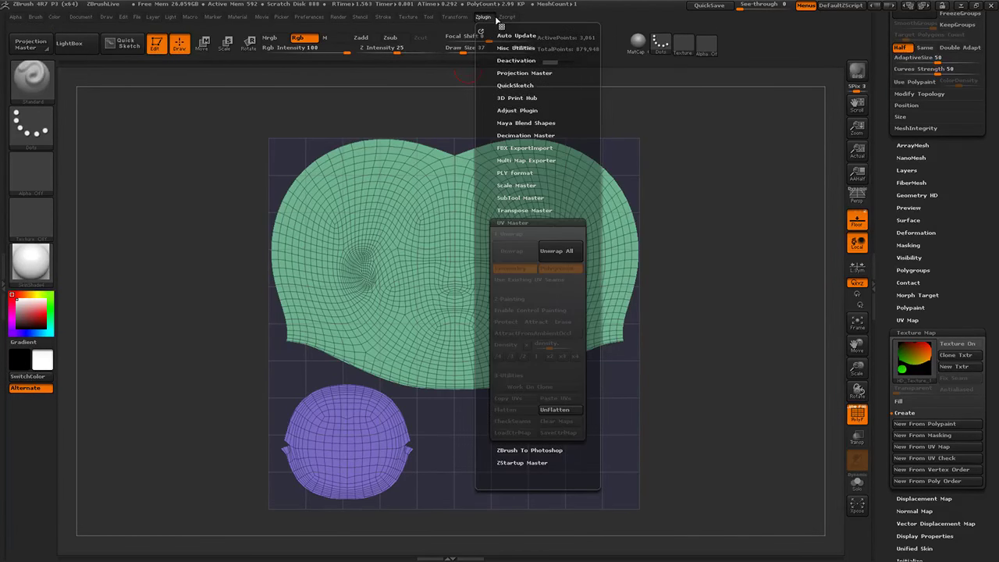
click(561, 410)
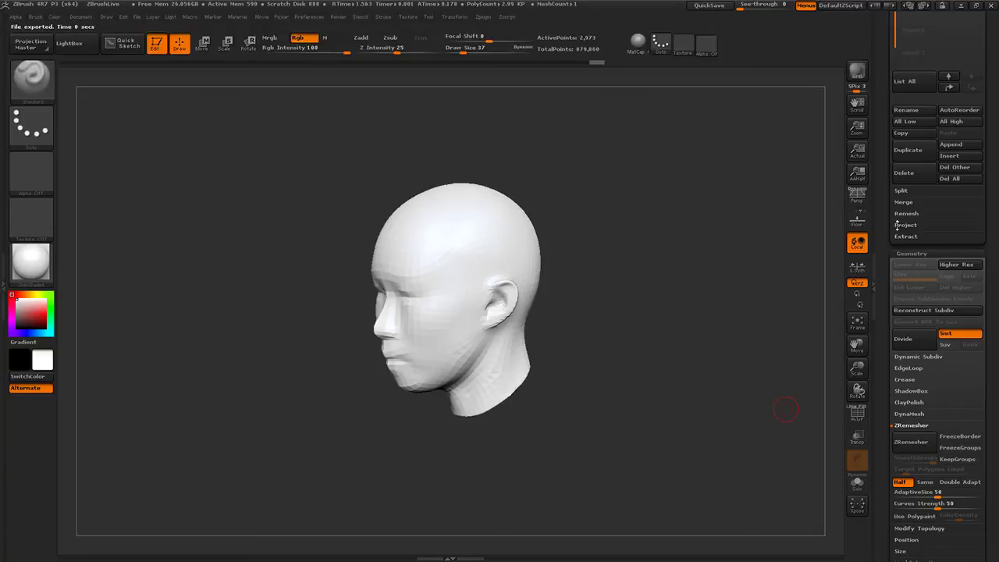
Select the high-resolution head subtool HD_Texture1 and switch the material to MatCap Gray.
drag(890, 230, 858, 390)
click(952, 259)
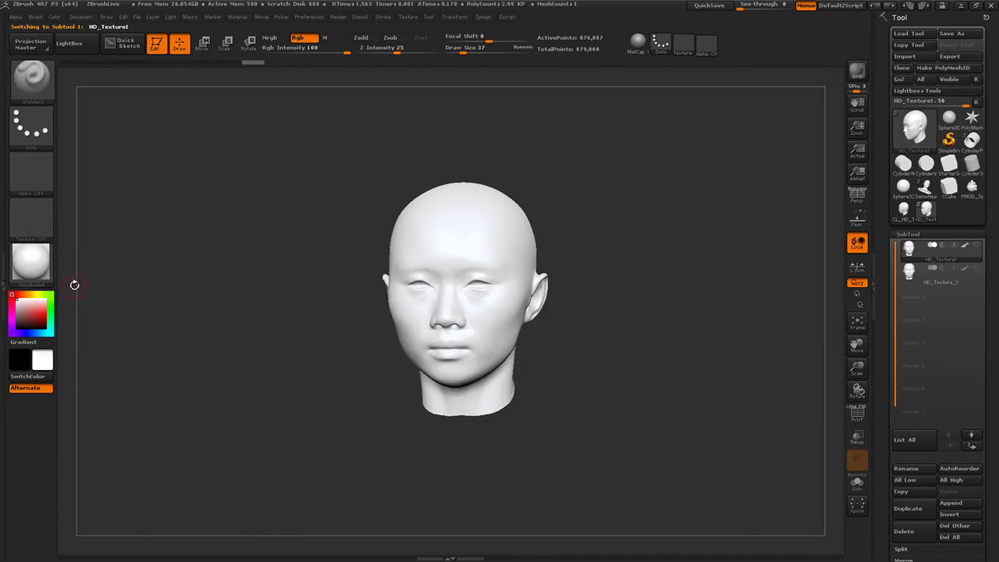
click(32, 262)
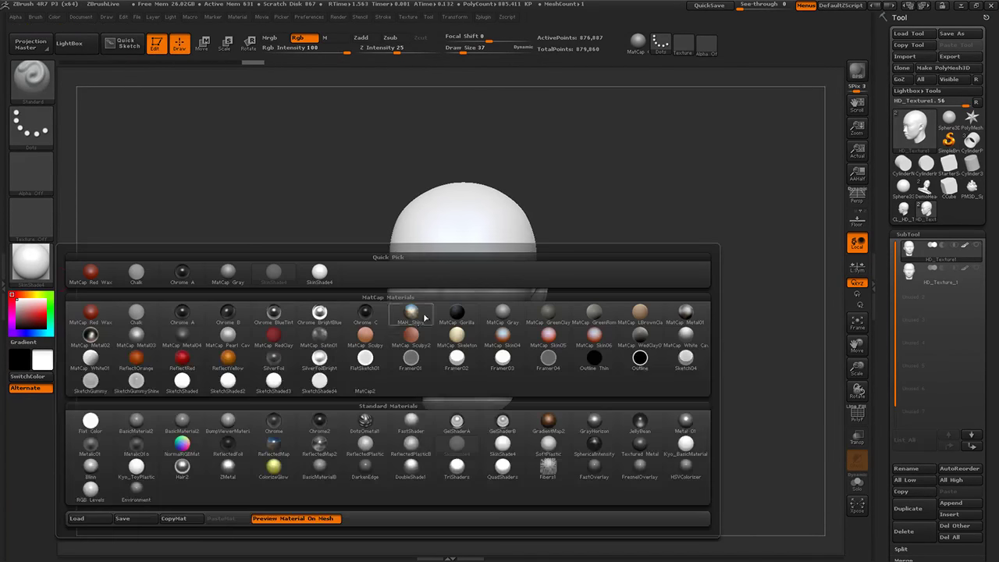
click(489, 313)
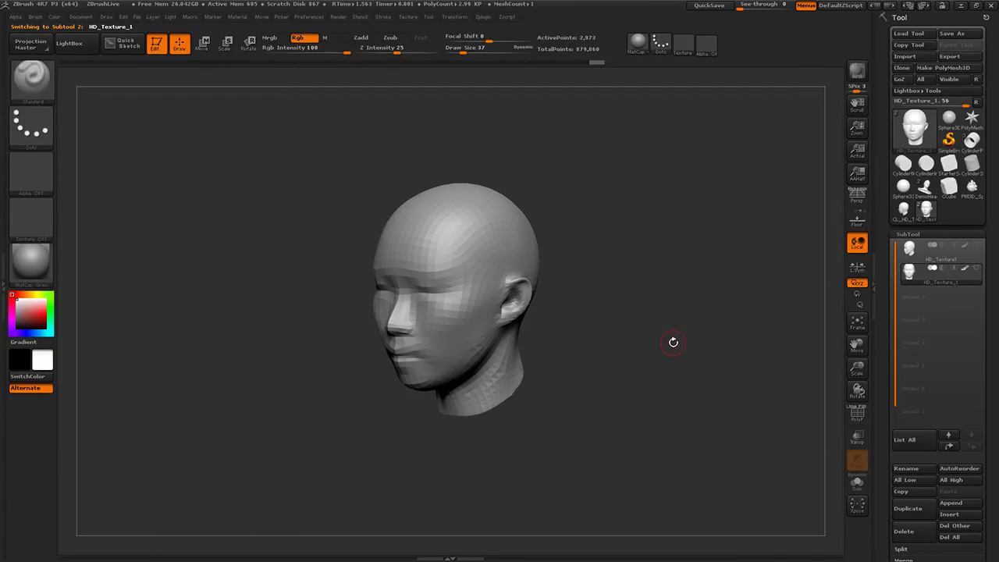
Compare the high-resolution head with the low-poly HD_Texture_1 copy and check the polygon counts of both subtools.
click(939, 262)
drag(762, 281, 608, 319)
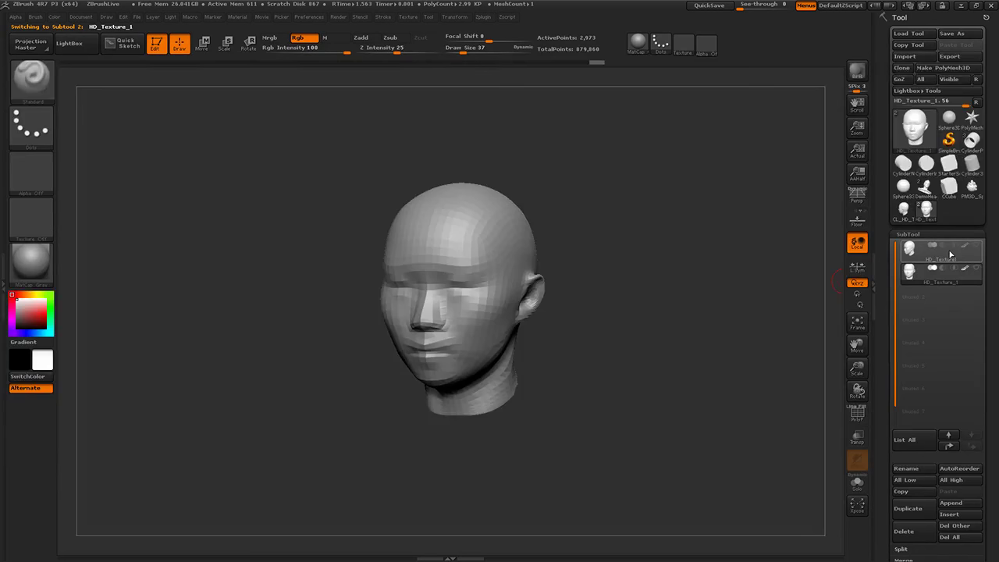
mouse_move(951, 252)
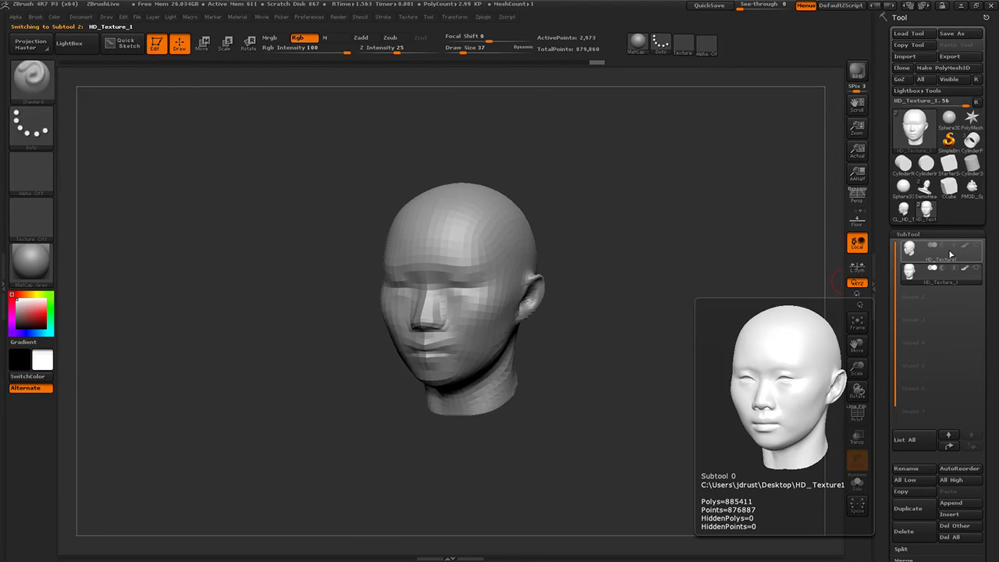
drag(760, 288, 749, 283)
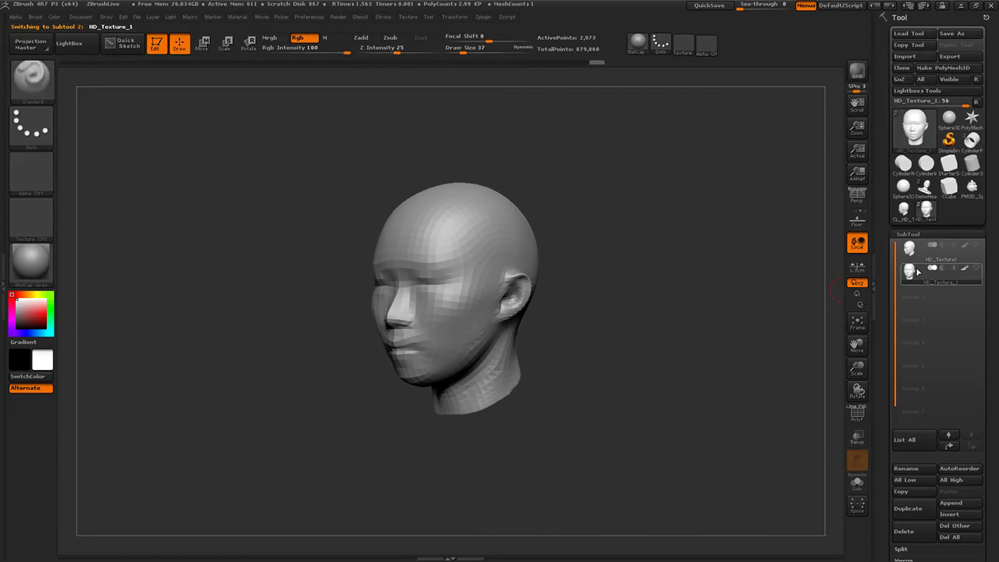
drag(687, 278, 692, 281)
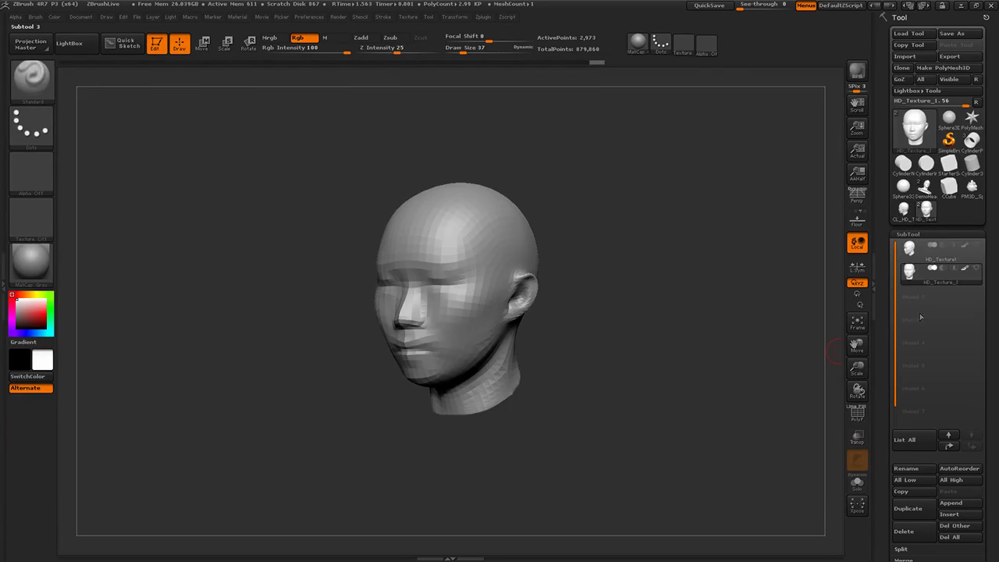
mouse_move(944, 260)
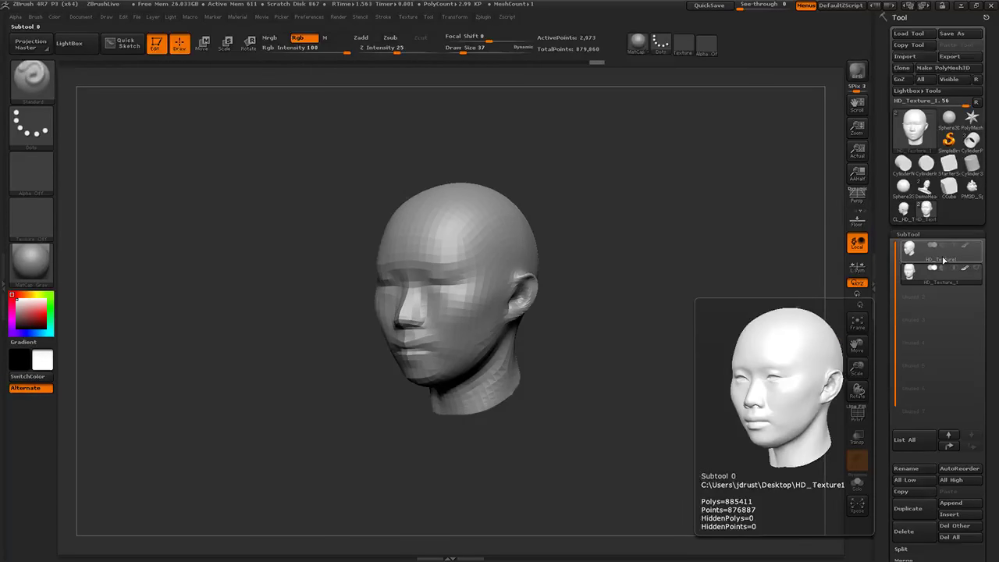
drag(813, 397, 810, 399)
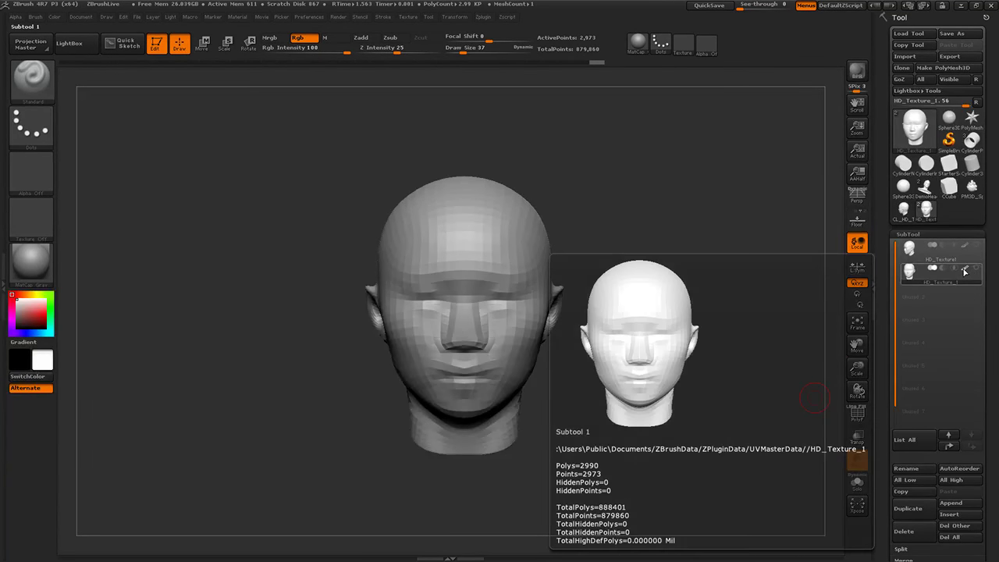
drag(885, 364, 887, 290)
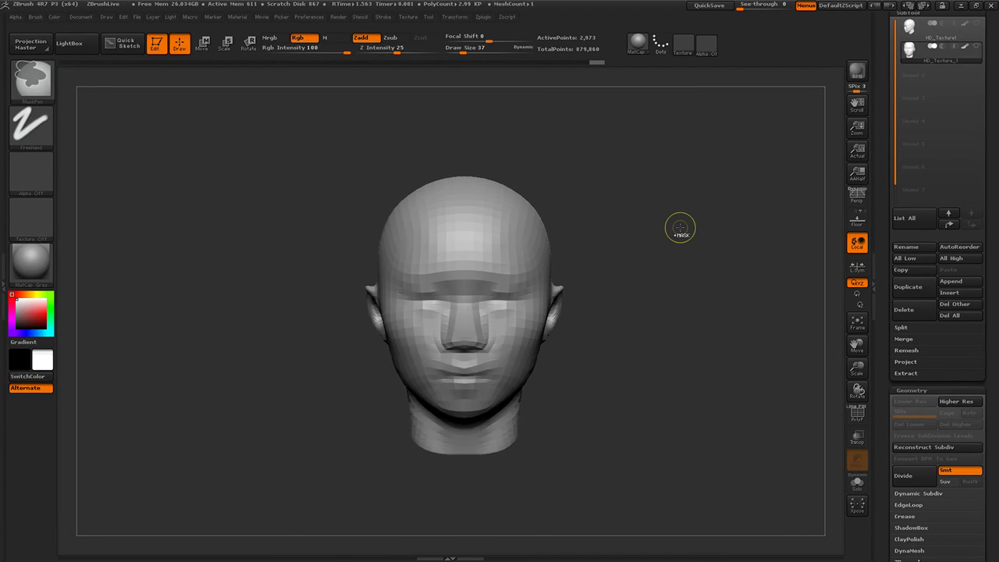
Subdivide the low-poly head HD_Texture_1 repeatedly, undoing the excessive last division so it has five subdivision levels.
key(ctrl+d)
key(ctrl+d)
scroll(933, 167, up, 3)
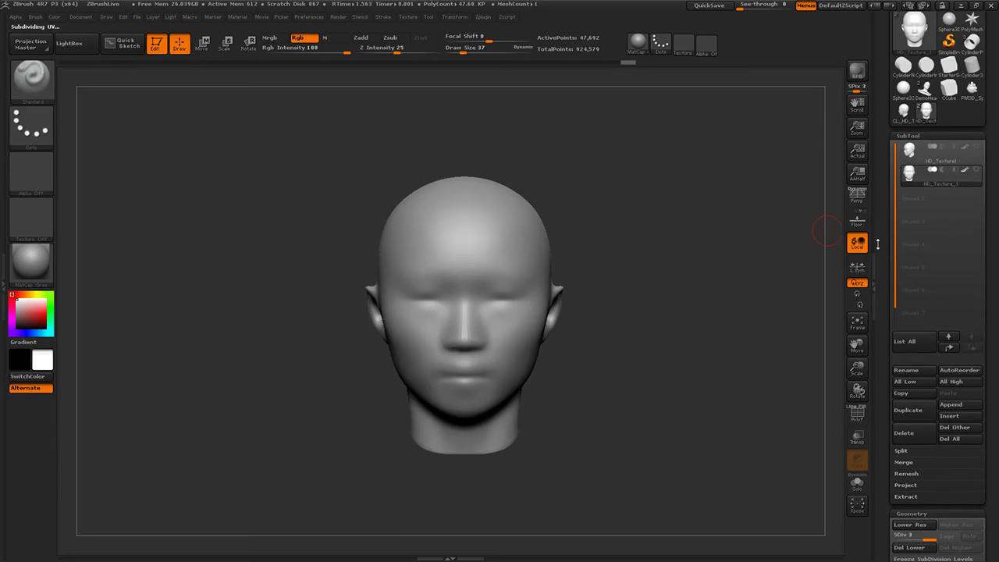
click(933, 162)
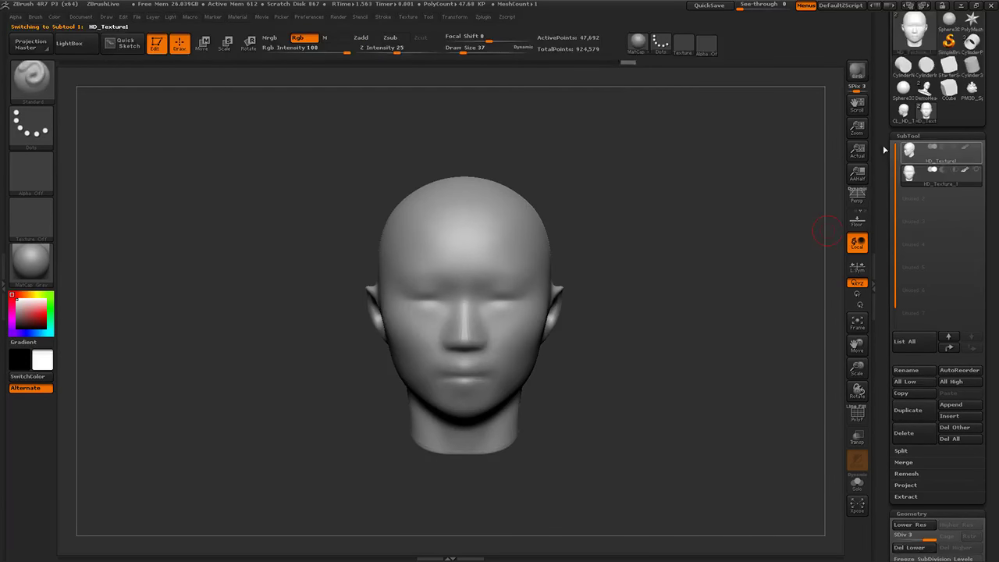
click(937, 176)
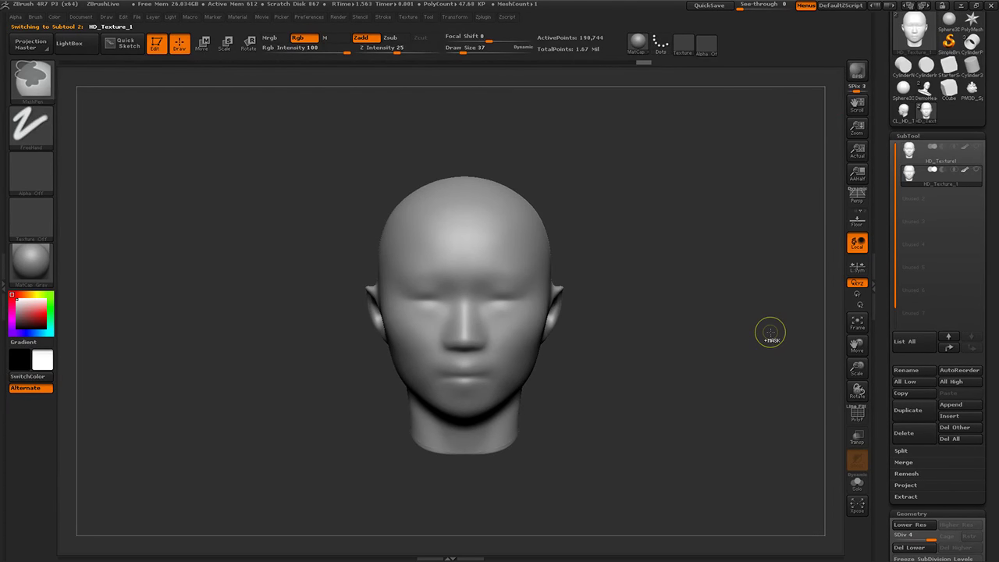
key(ctrl+d)
key(ctrl+d)
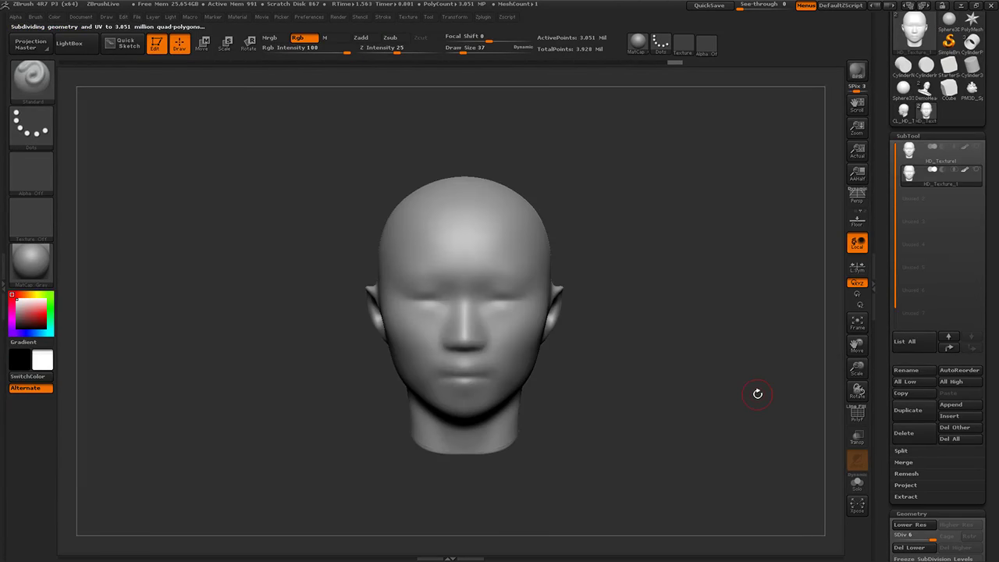
drag(758, 393, 721, 365)
key(shift+d)
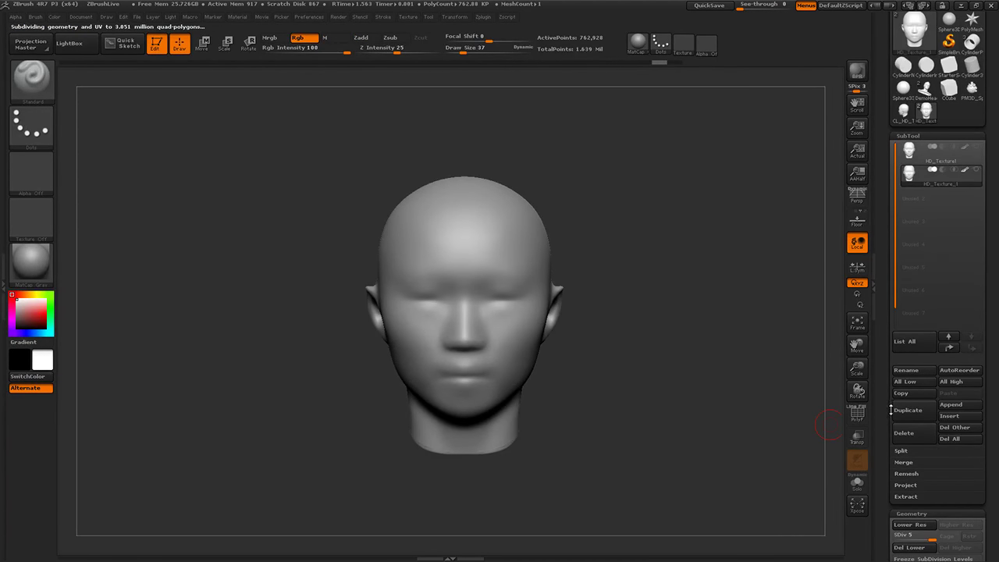
Show the original HD_Texture1 together with the subdivided copy, compare their polygon counts, and make HD_Texture_1 the active subtool.
drag(890, 410, 890, 395)
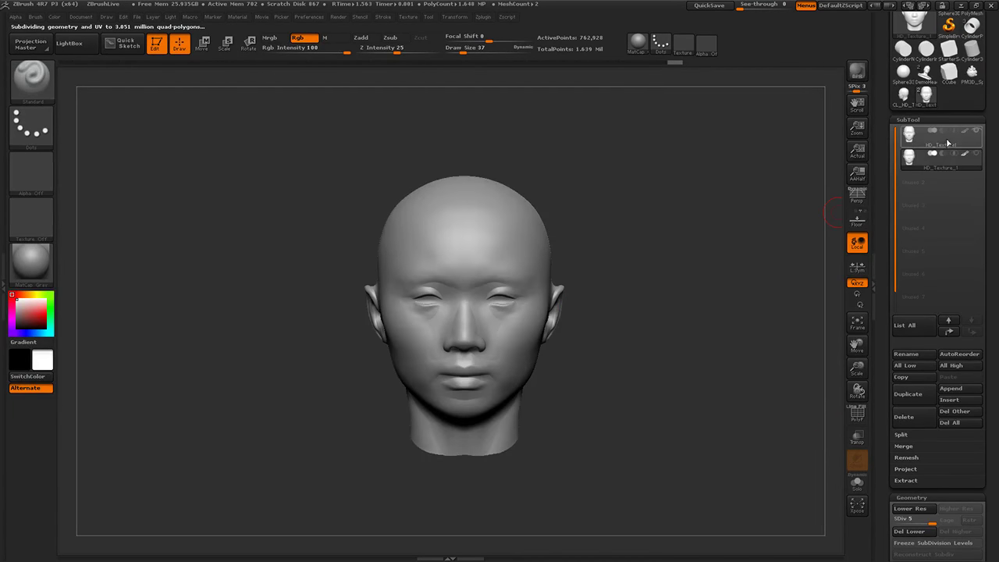
mouse_move(949, 162)
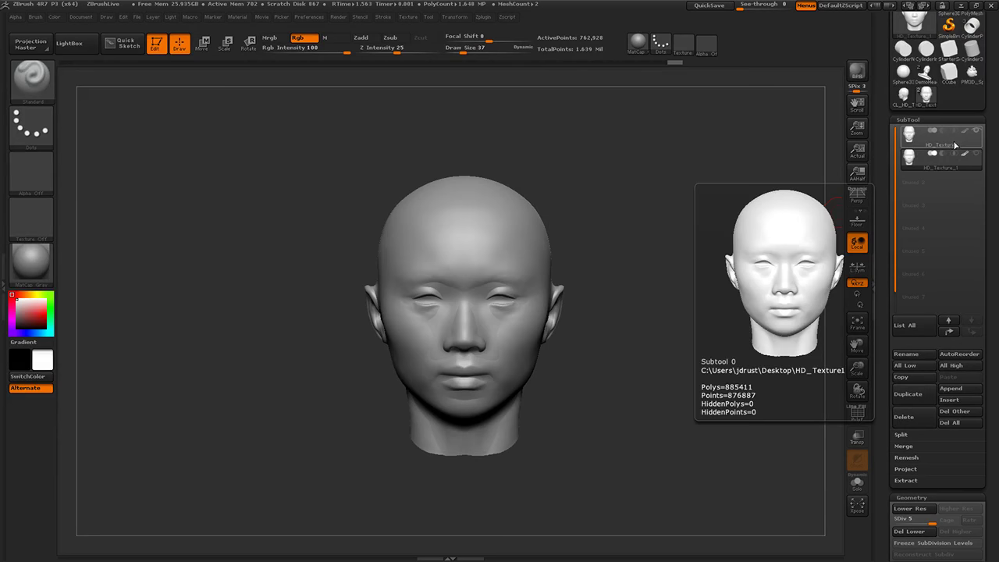
mouse_move(976, 133)
click(944, 163)
mouse_move(945, 166)
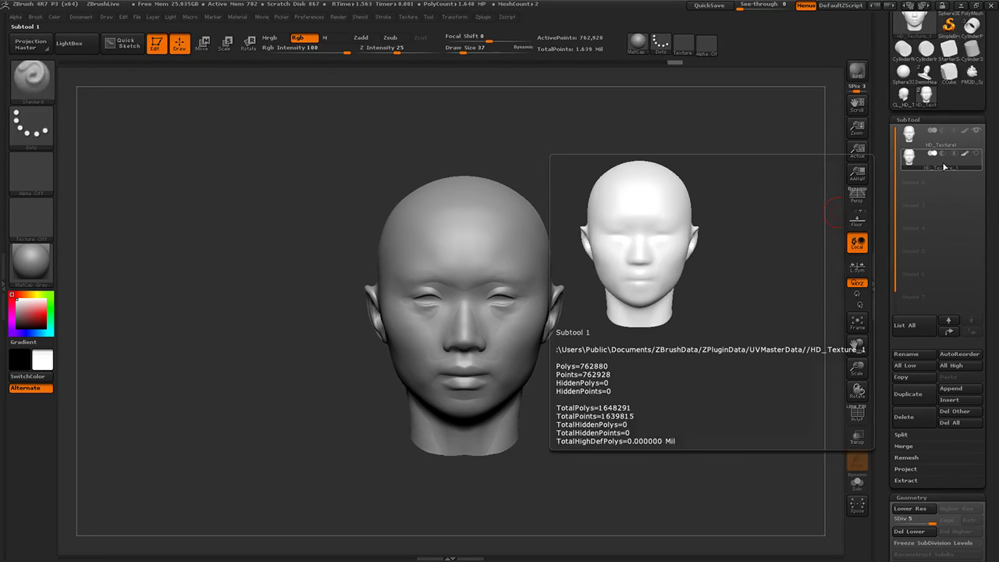
Project the original head's detail onto HD_Texture_1 with ProjectAll at a distance of 0.1.
scroll(936, 312, down, 3)
click(931, 353)
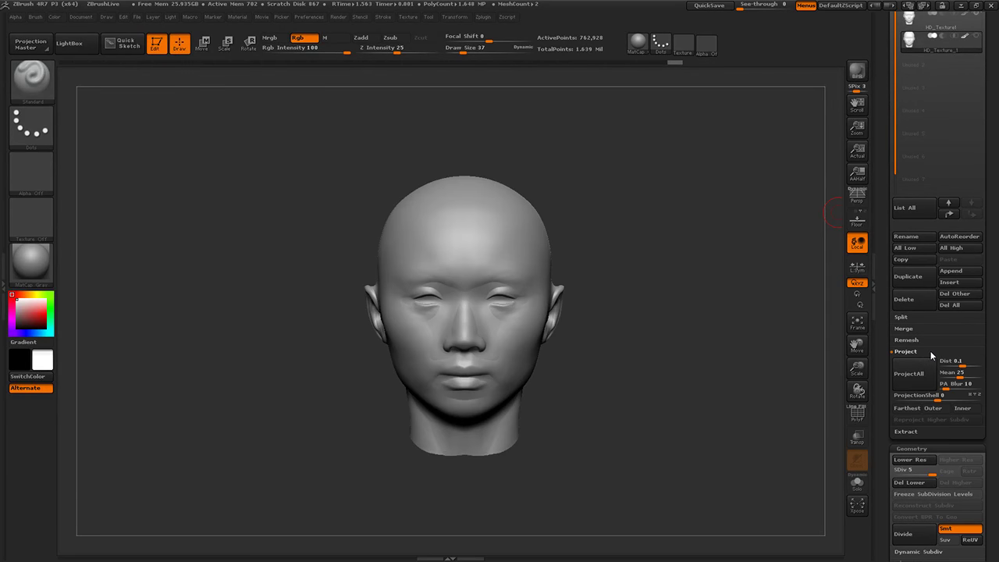
click(961, 363)
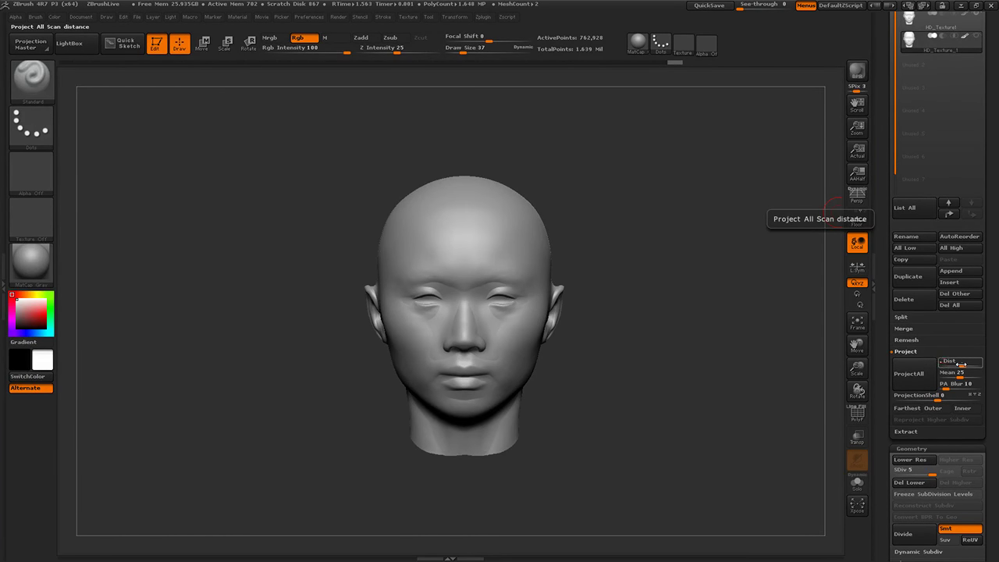
key(BackSpace)
text(0.1)
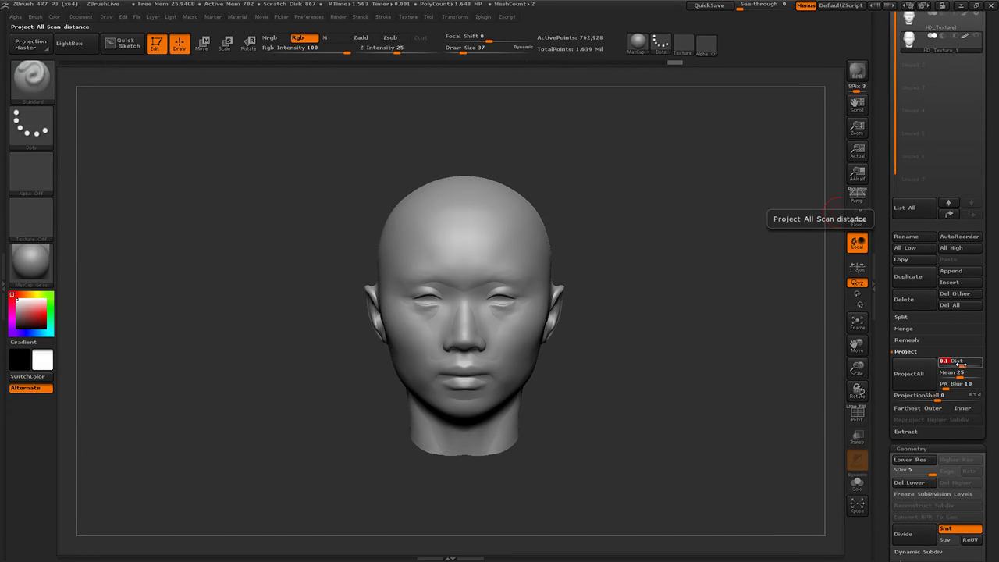
click(910, 373)
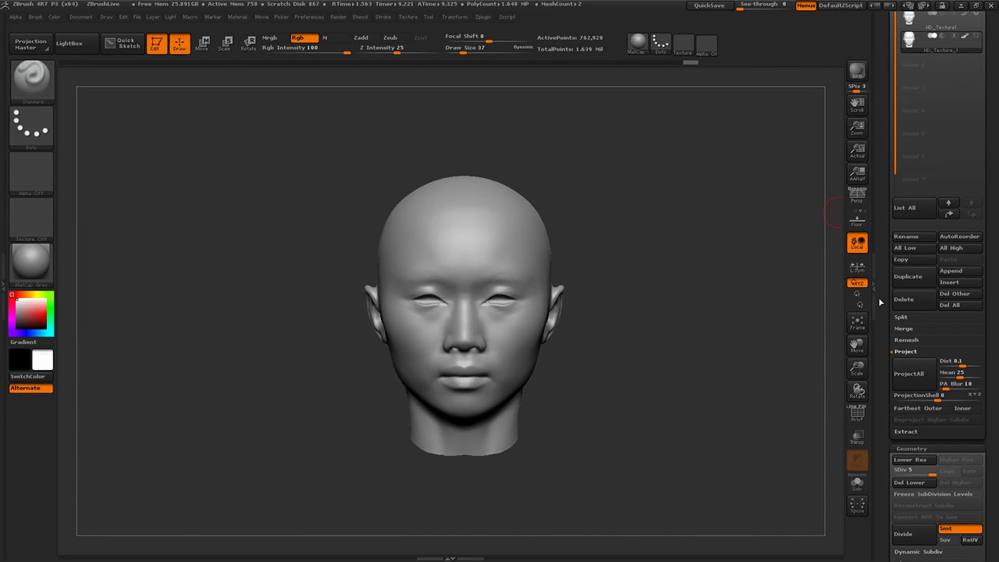
Hide the original head and inspect the projected copy's surface detail and wireframe from several angles.
scroll(936, 117, up, 3)
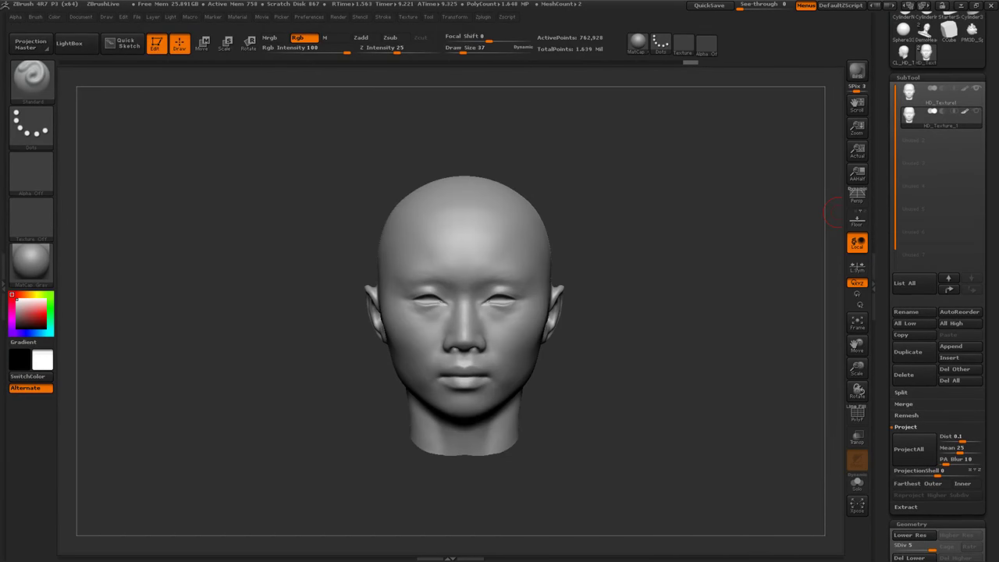
click(977, 91)
drag(672, 214, 737, 340)
key(shift+f)
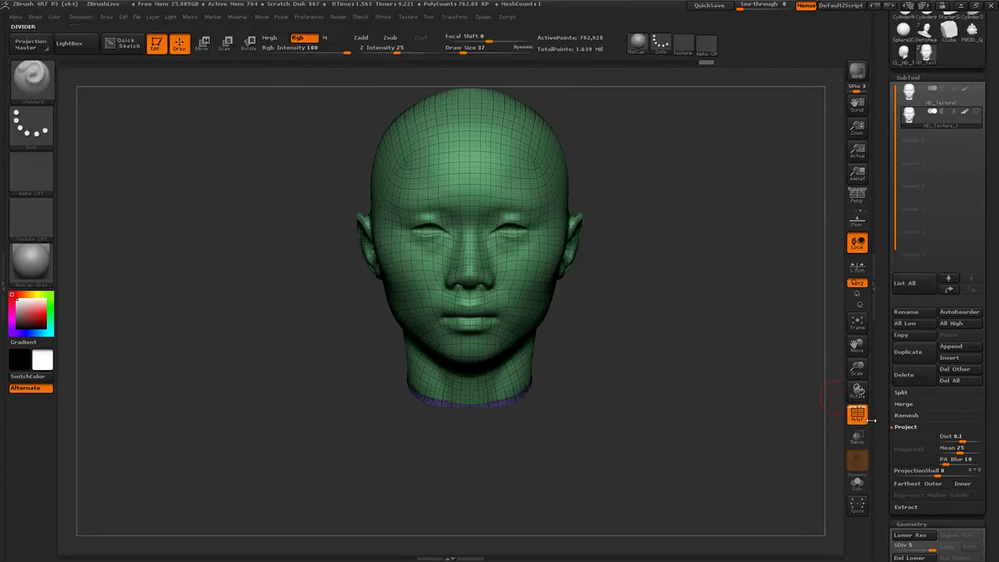
click(857, 419)
alt+drag(766, 306, 748, 336)
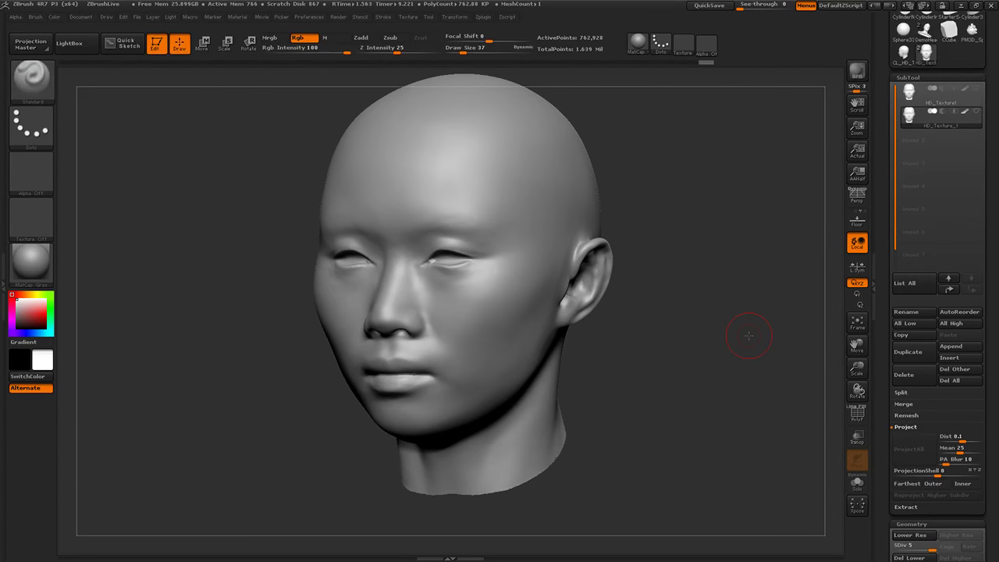
drag(756, 224, 796, 221)
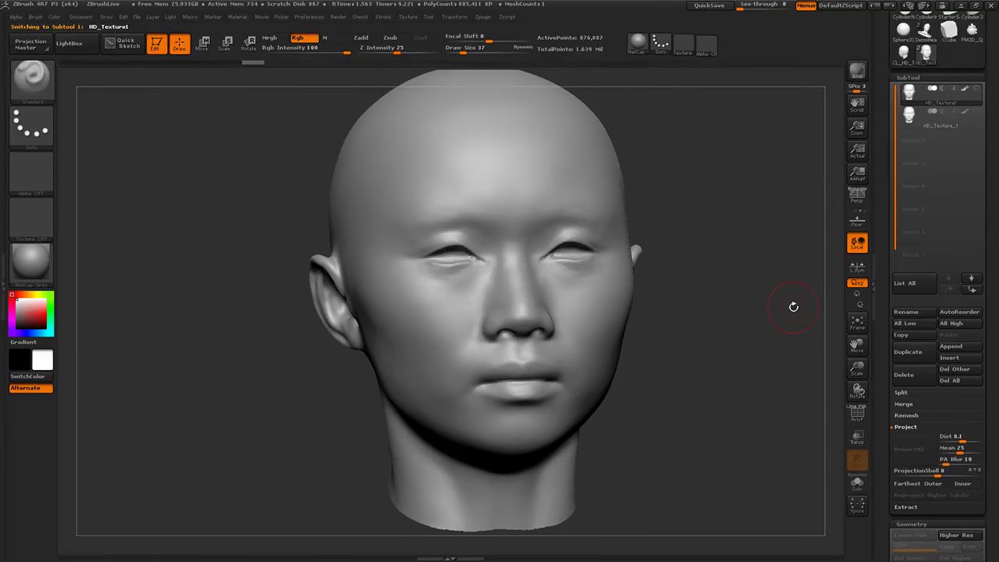
Compare the original head with the projected copy by alternating between the two subtools, both shaded and with polyframe.
click(939, 118)
click(943, 100)
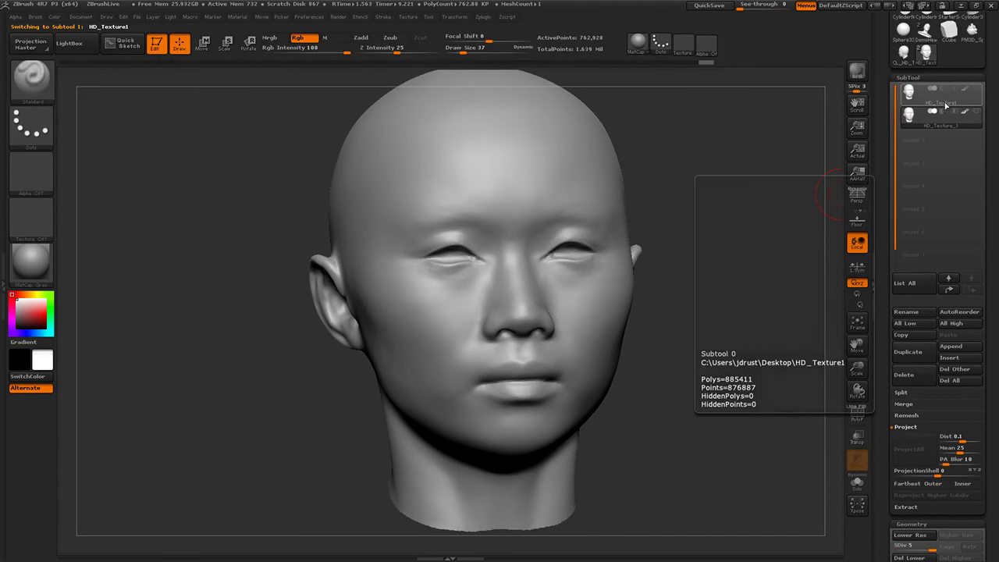
click(857, 418)
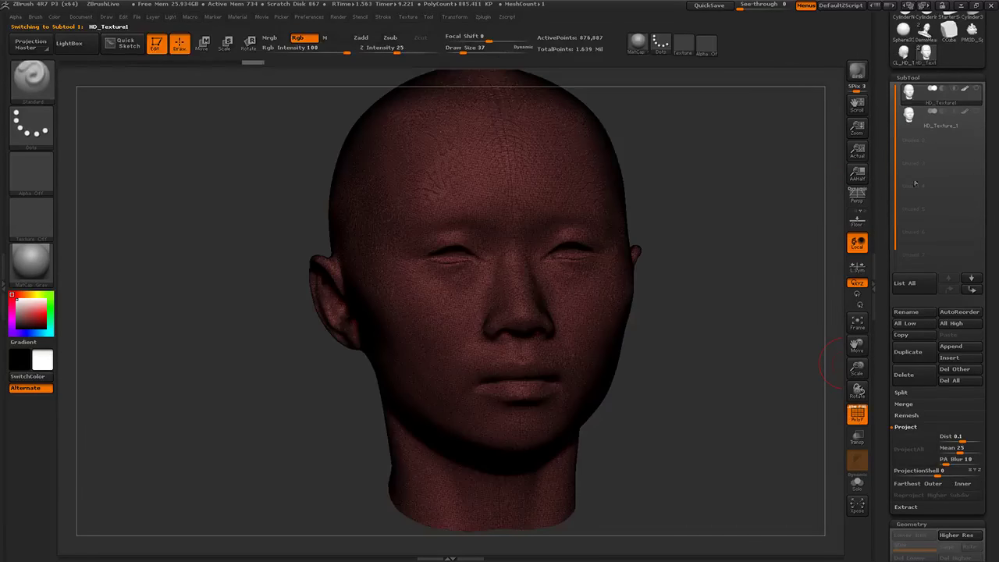
click(955, 119)
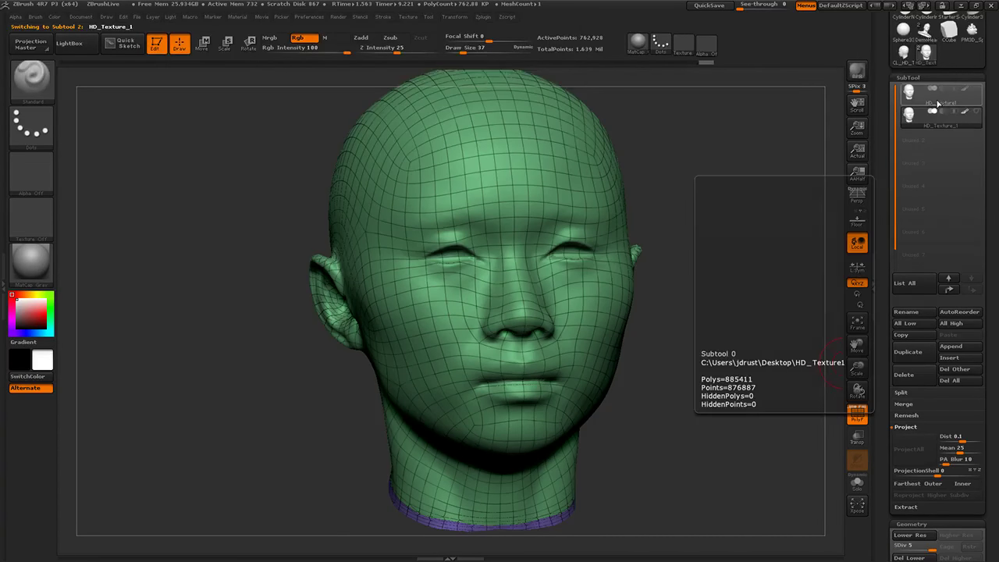
key(shift+f)
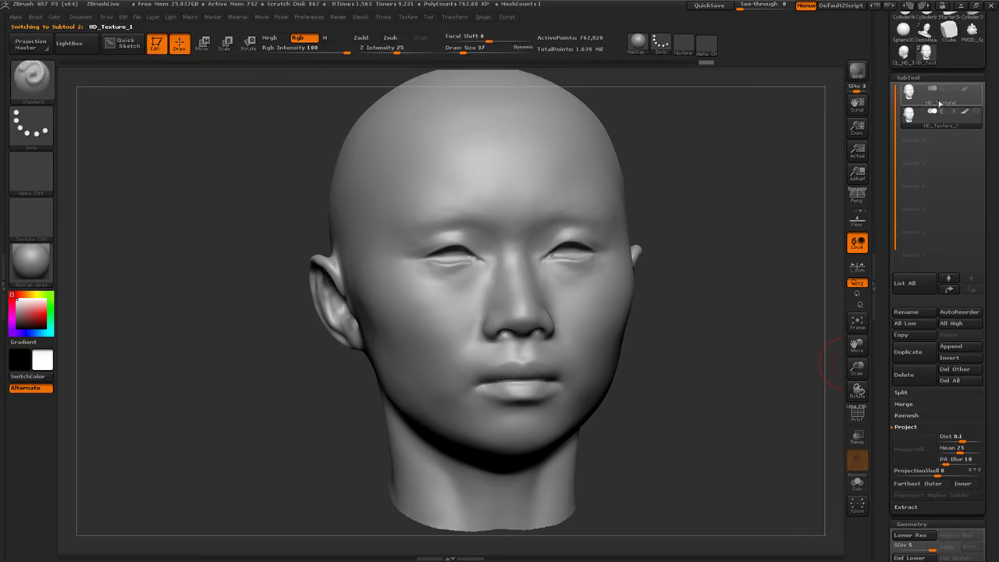
Drop HD_Texture_1 to subdivision level 1 and create its normal map with Tangent, SmoothUV and SNormals enabled.
drag(793, 240, 748, 335)
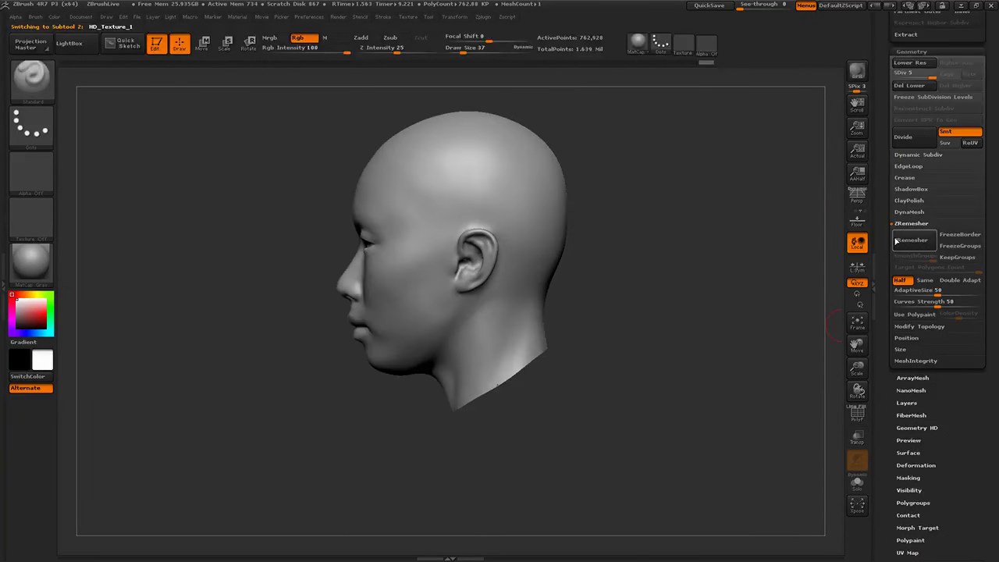
shift+drag(730, 221, 831, 351)
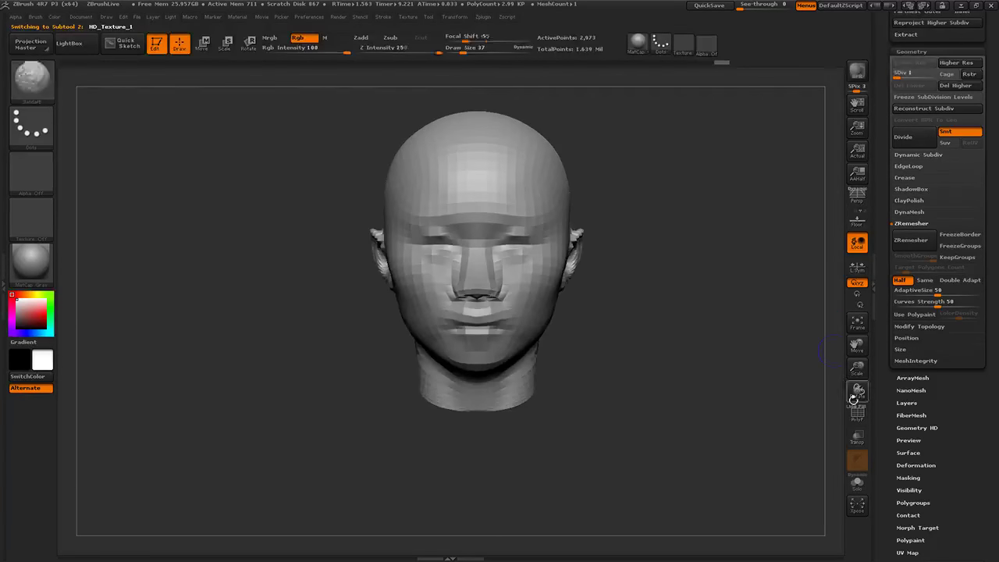
drag(968, 515, 968, 439)
drag(929, 405, 916, 348)
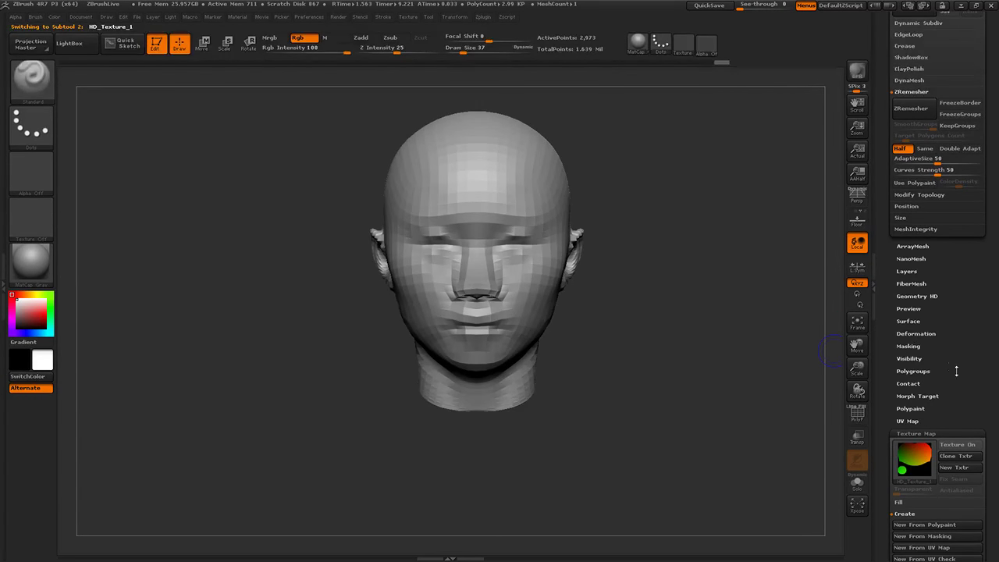
drag(956, 388, 953, 297)
click(939, 370)
click(915, 367)
scroll(930, 379, up, 3)
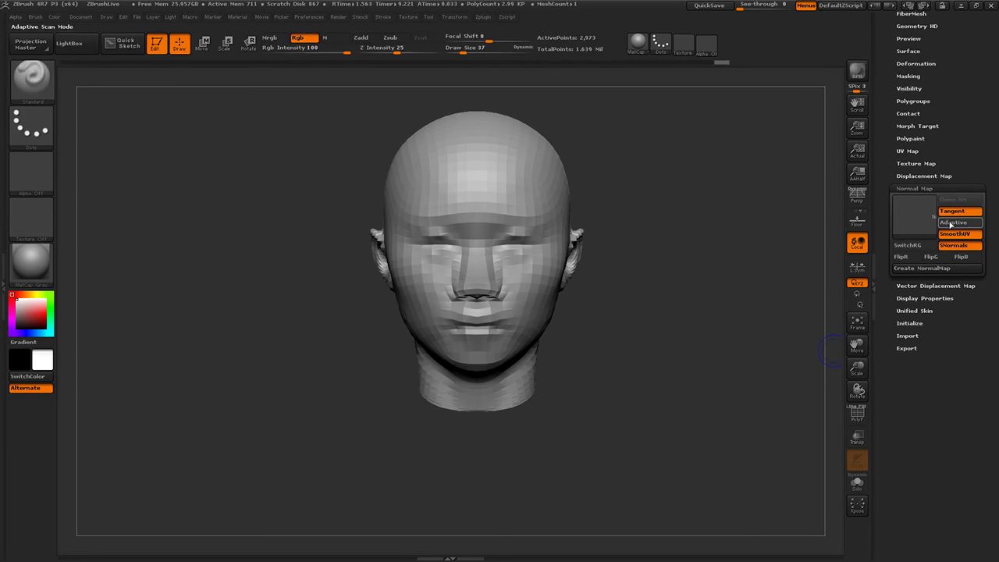
click(921, 268)
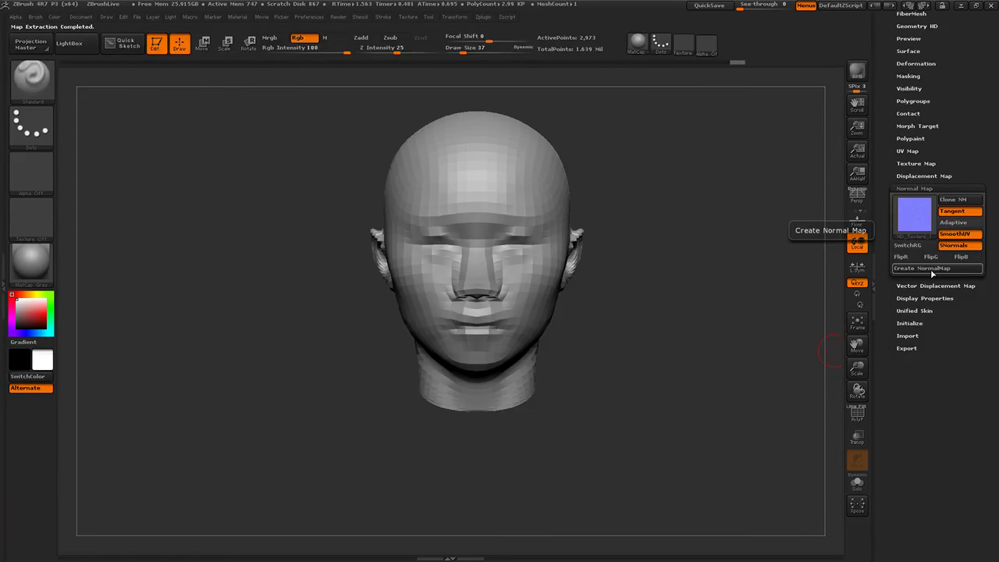
mouse_move(916, 224)
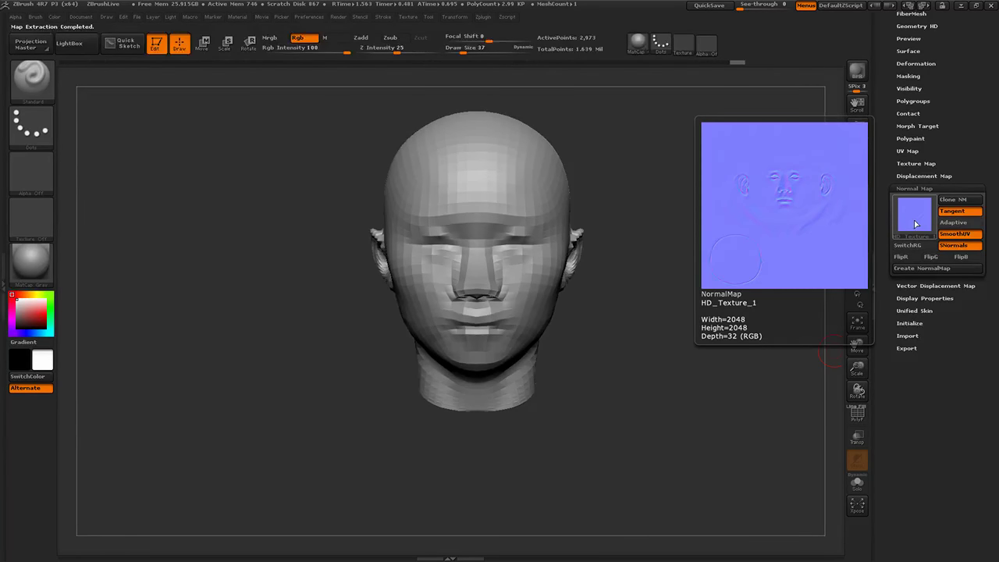
Create a displacement map for HD_Texture_1 with Adaptive and SmoothUV enabled.
click(924, 175)
click(923, 266)
click(925, 256)
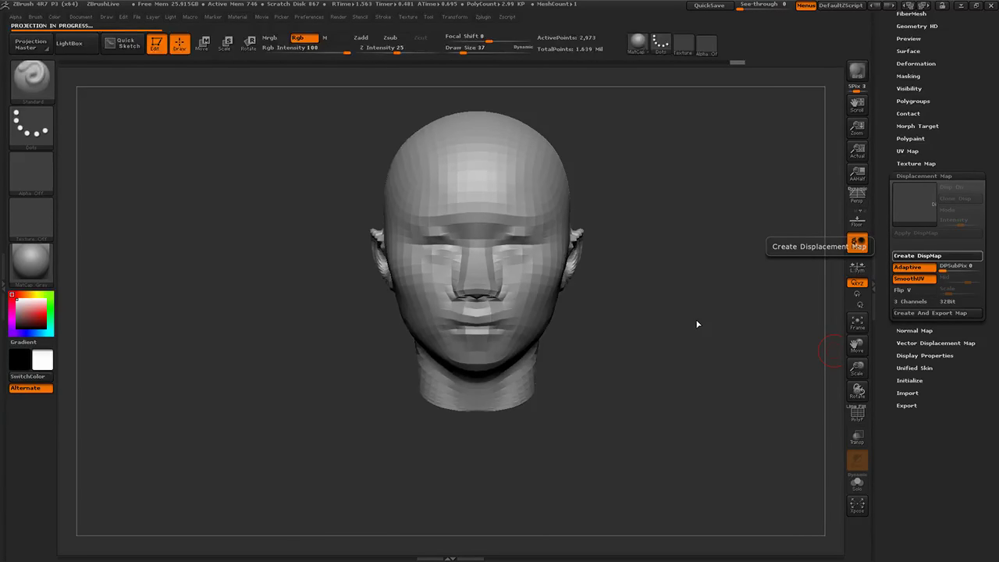
mouse_move(927, 211)
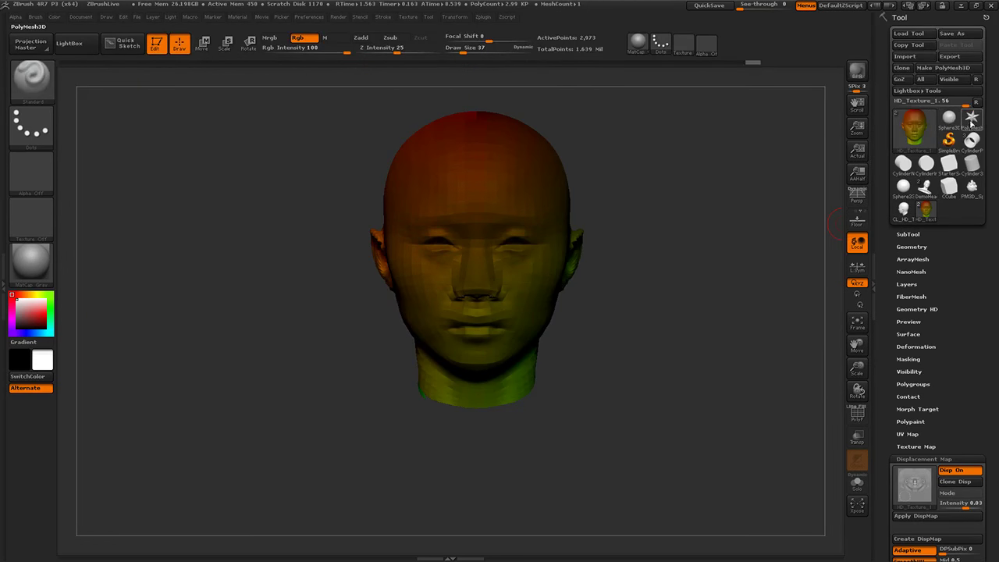
Look at the PolyMesh3D star and the cloned CL_HD_Texture head, and return to the HD_Texture tool with its subtools listed.
click(972, 117)
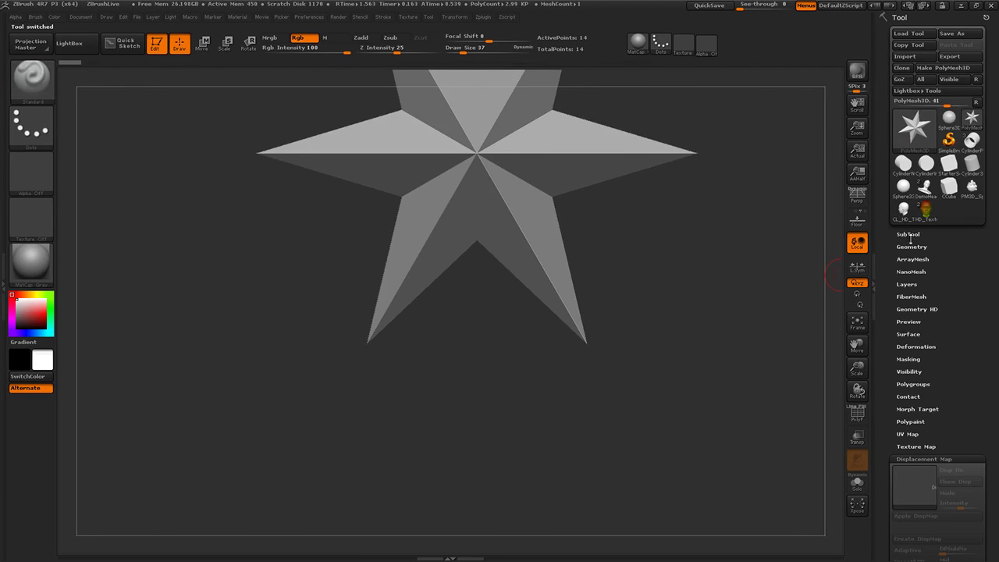
click(904, 208)
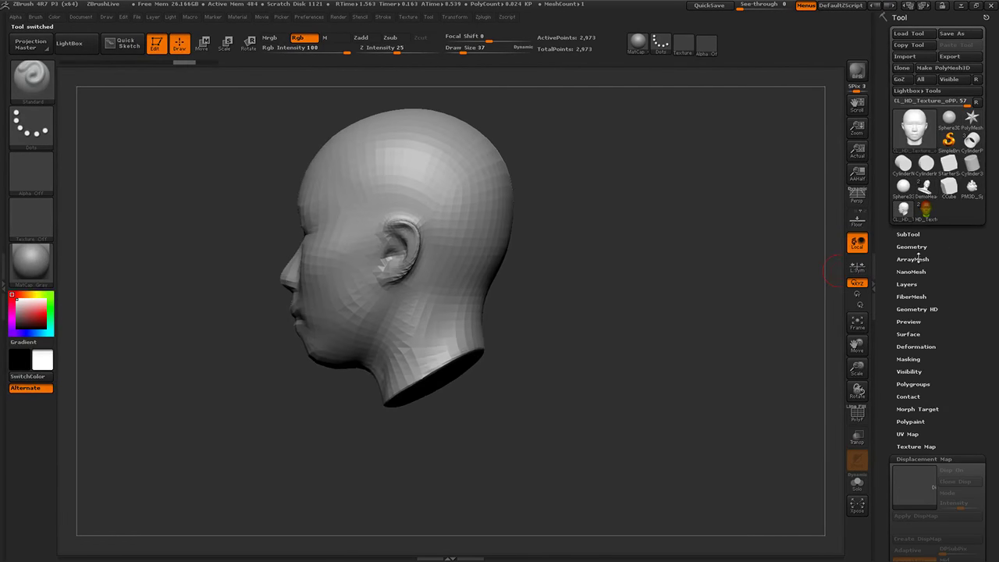
click(918, 235)
click(931, 143)
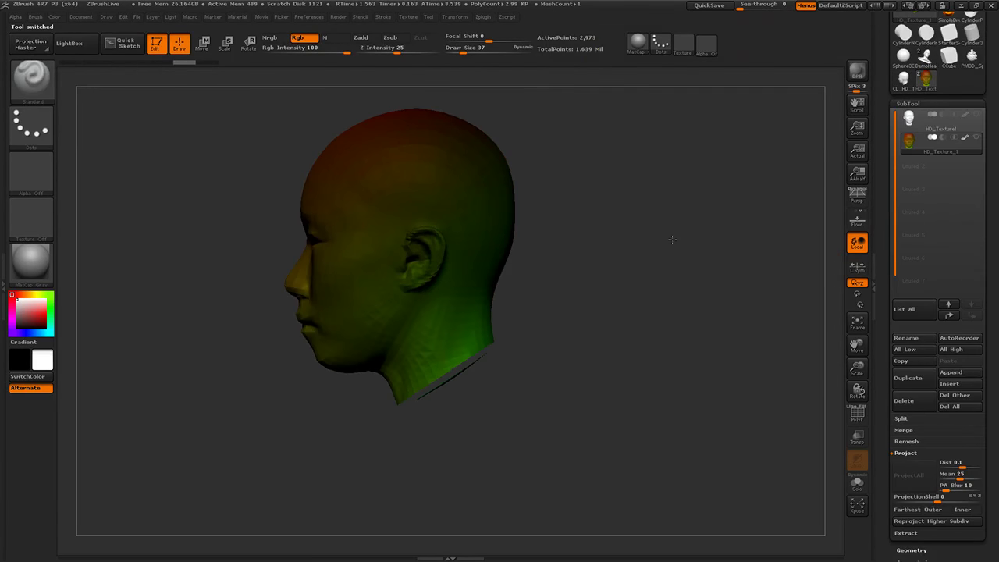
Select the high-resolution subtool HD_Texture1 and inspect its wireframe, polygon count and side profile.
click(929, 121)
key(shift+f)
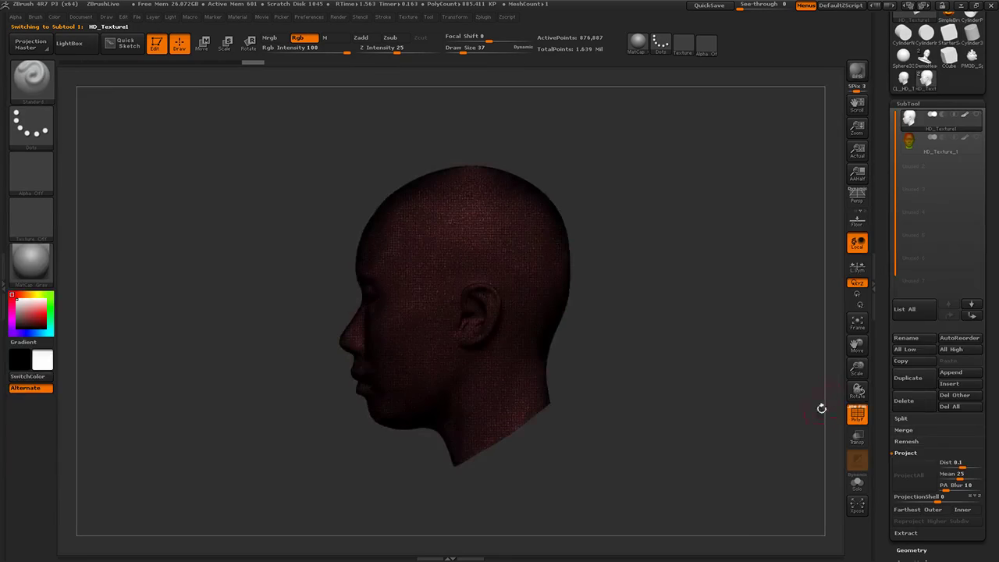
click(857, 412)
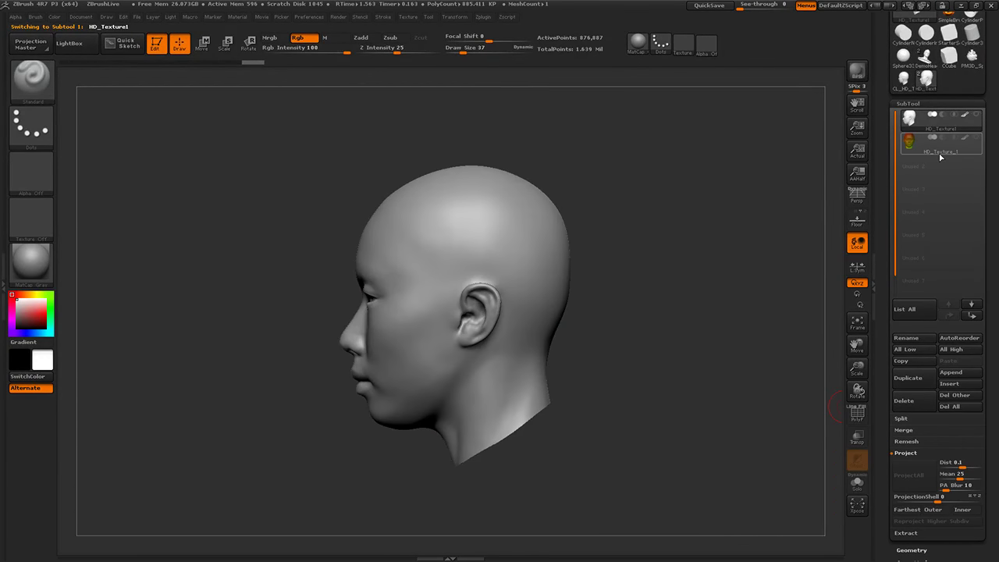
mouse_move(918, 133)
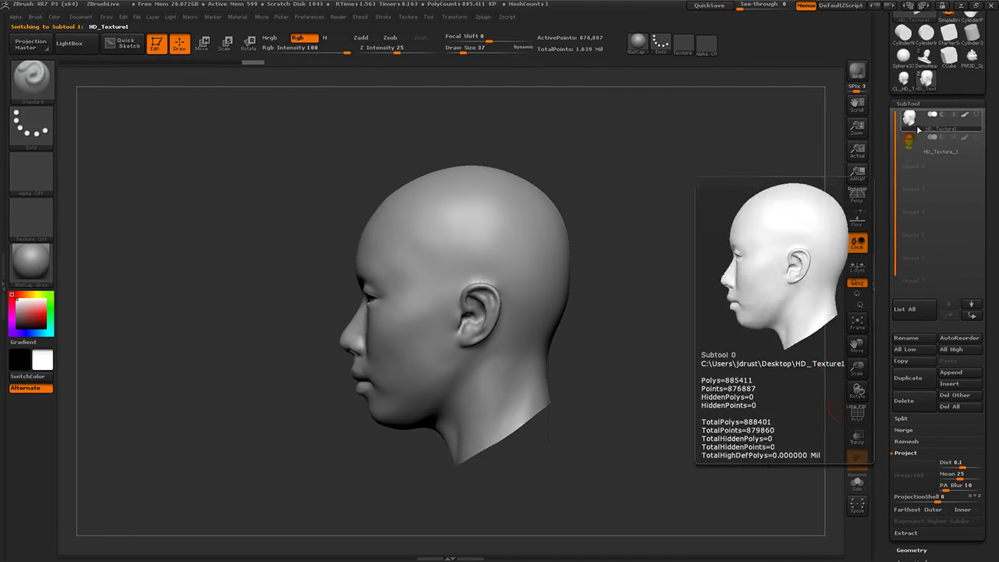
alt+drag(736, 276, 688, 331)
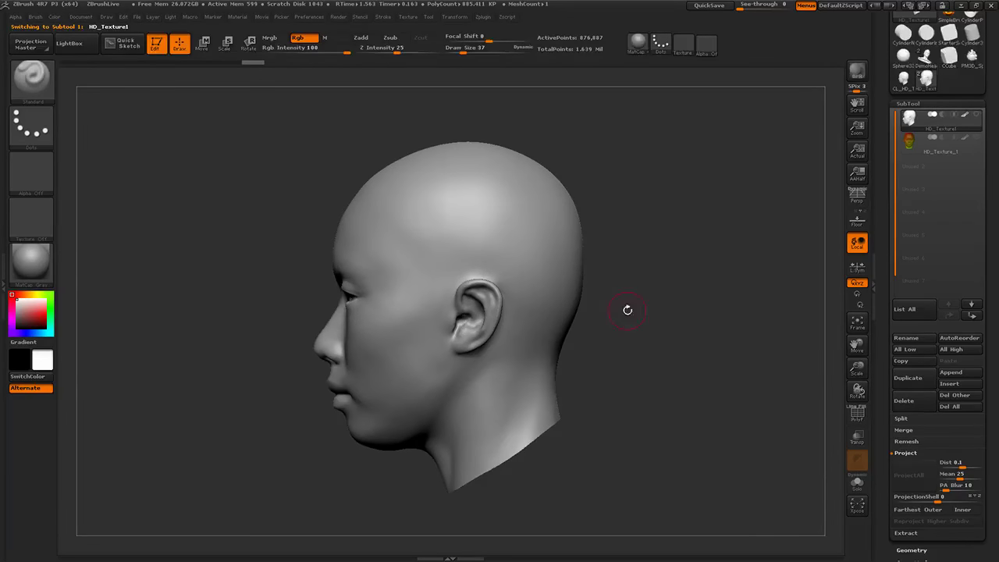
Display the high-resolution head with its polygroup colour but without the wireframe lines.
click(857, 415)
mouse_move(731, 344)
mouse_down()
mouse_move(769, 358)
mouse_move(731, 347)
mouse_up()
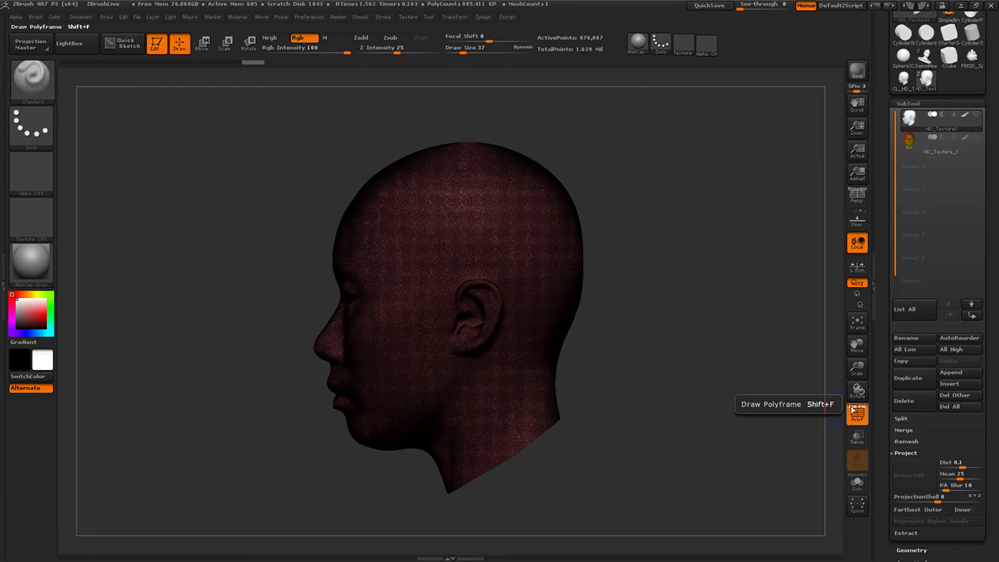
click(856, 414)
click(856, 413)
click(857, 414)
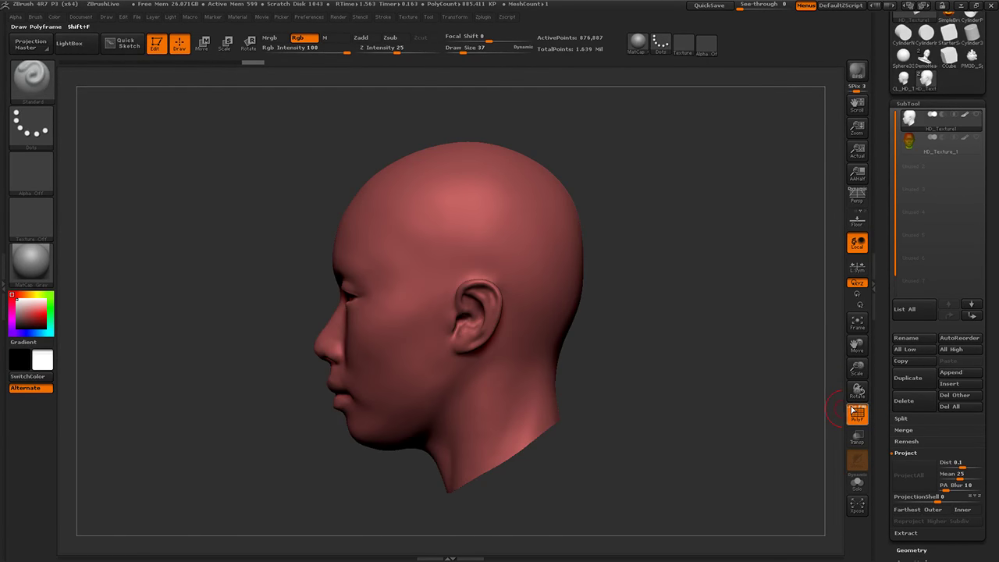
mouse_move(734, 357)
mouse_down()
mouse_move(783, 358)
mouse_move(742, 357)
mouse_up()
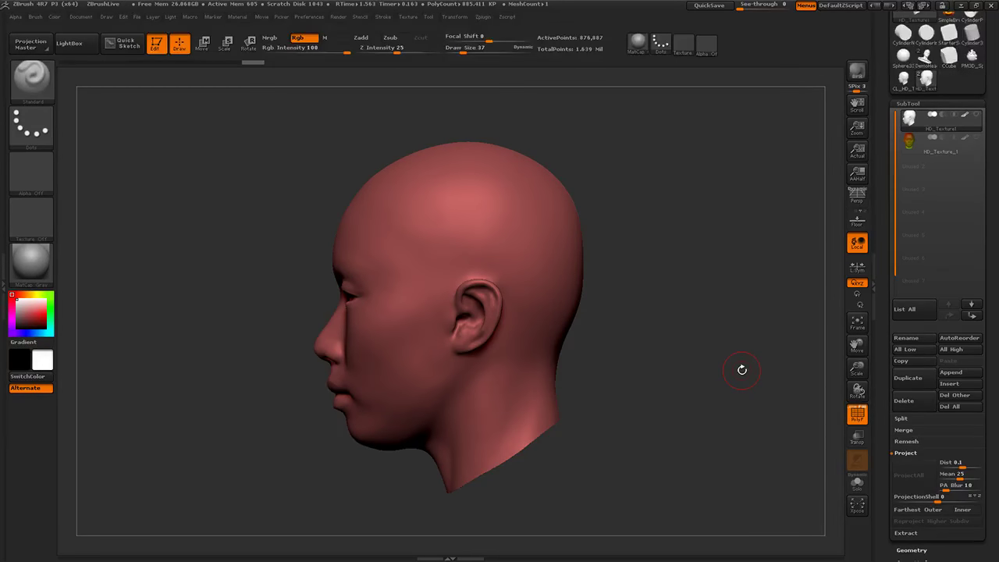
click(858, 412)
click(858, 412)
Draw a transpose line from the chin past the crown in side profile and align the camera to it.
key(w)
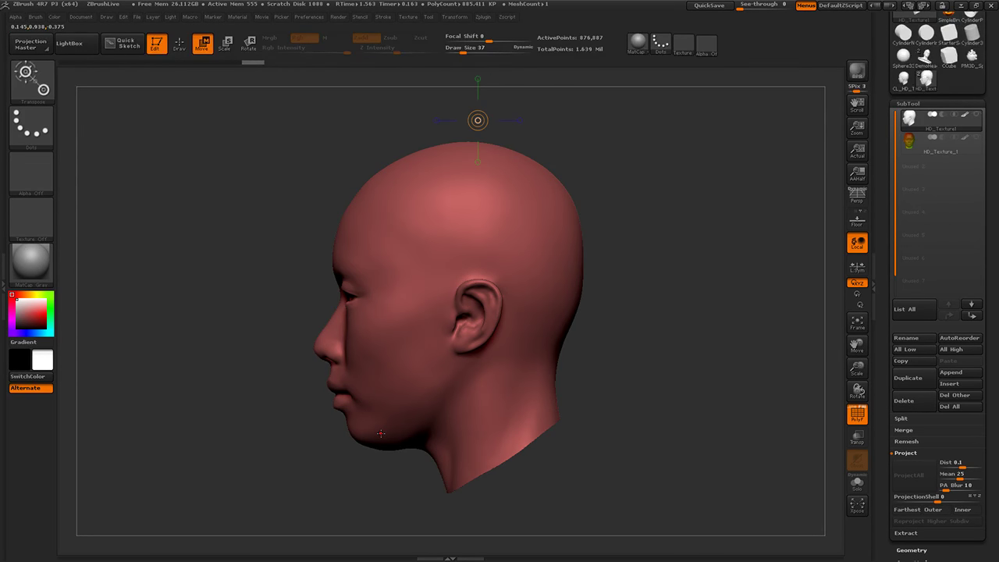
drag(380, 434, 509, 118)
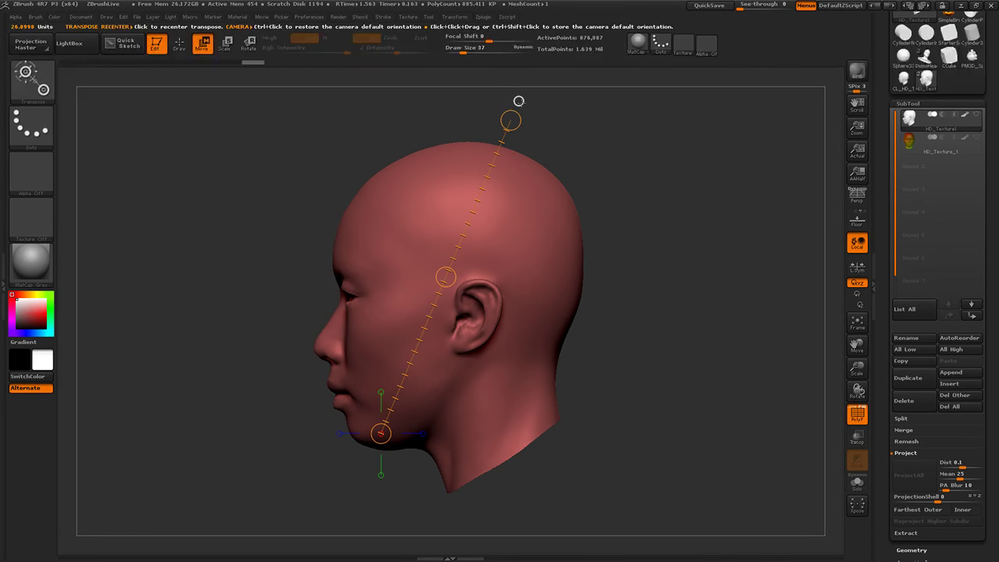
key(ctrl)
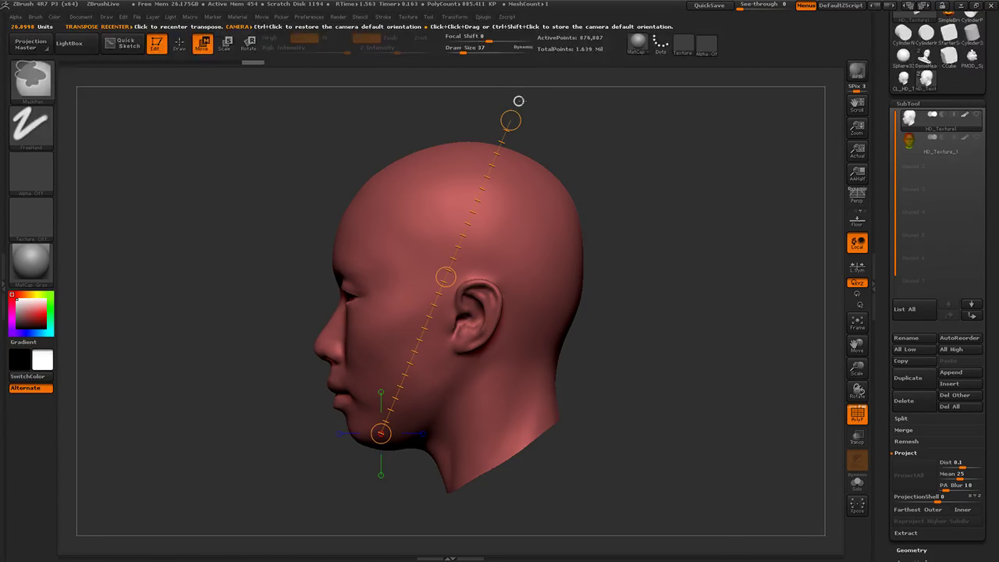
ctrl+click(518, 101)
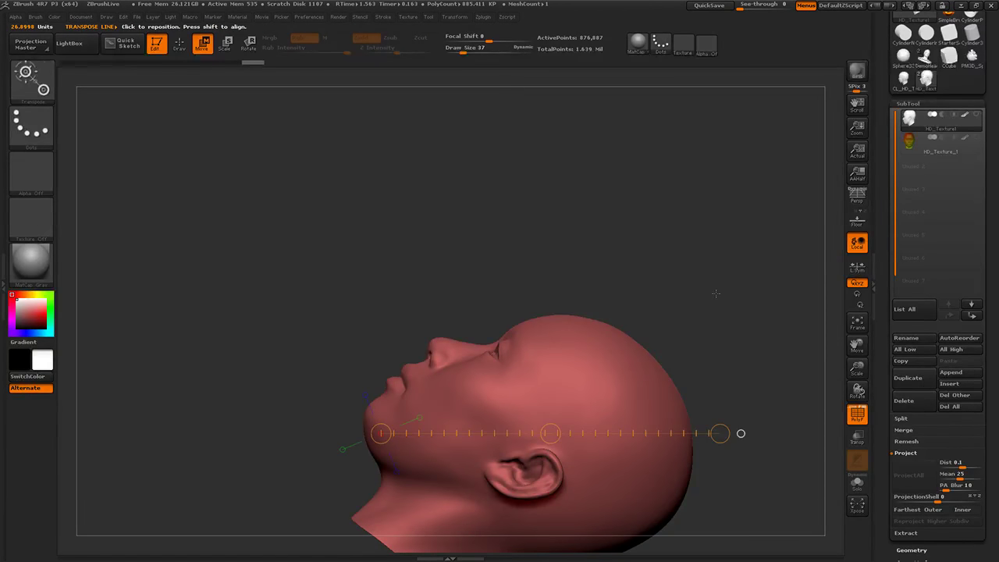
alt+drag(745, 344, 647, 188)
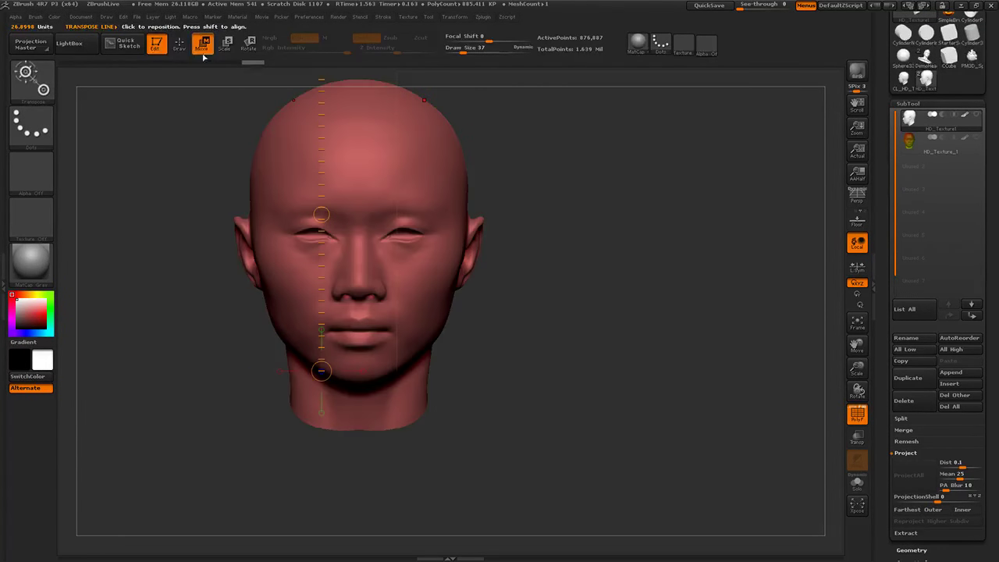
key(q)
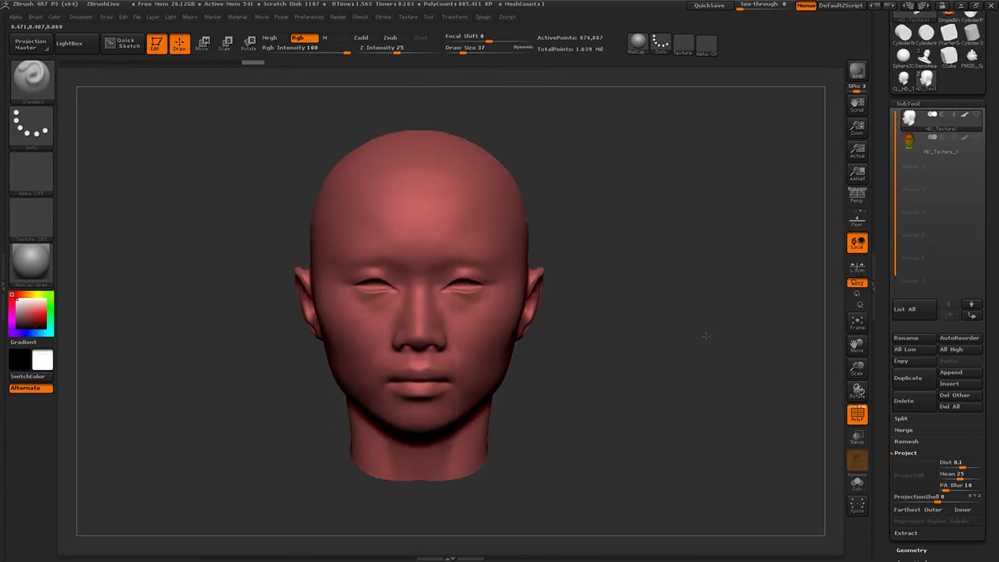
Redraw the transpose line from the jaw to above the crown, align the camera to it and frame the head.
drag(546, 362, 670, 362)
drag(755, 399, 694, 373)
click(202, 43)
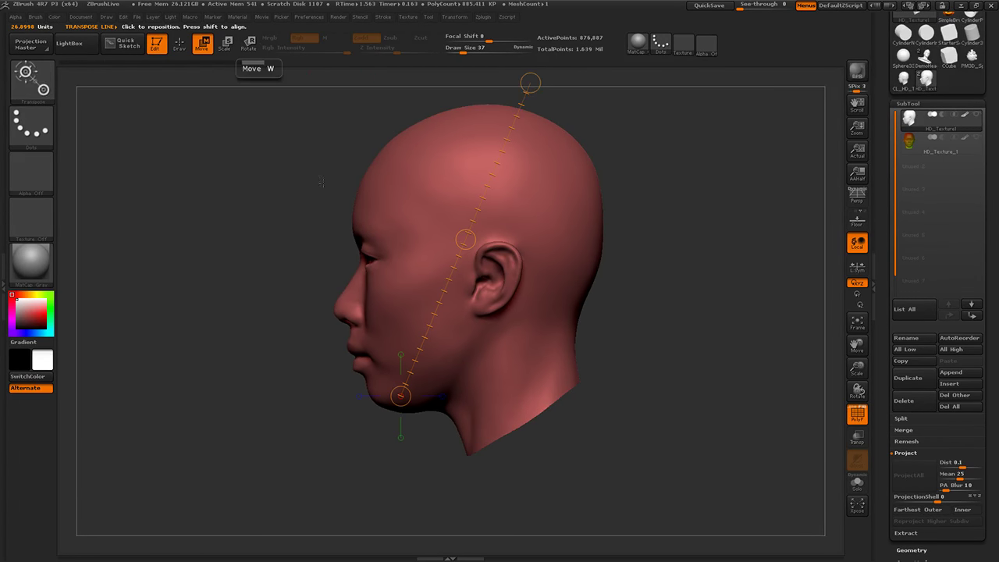
drag(553, 189, 553, 345)
mouse_move(397, 397)
mouse_down()
mouse_move(520, 82)
mouse_move(522, 110)
mouse_up()
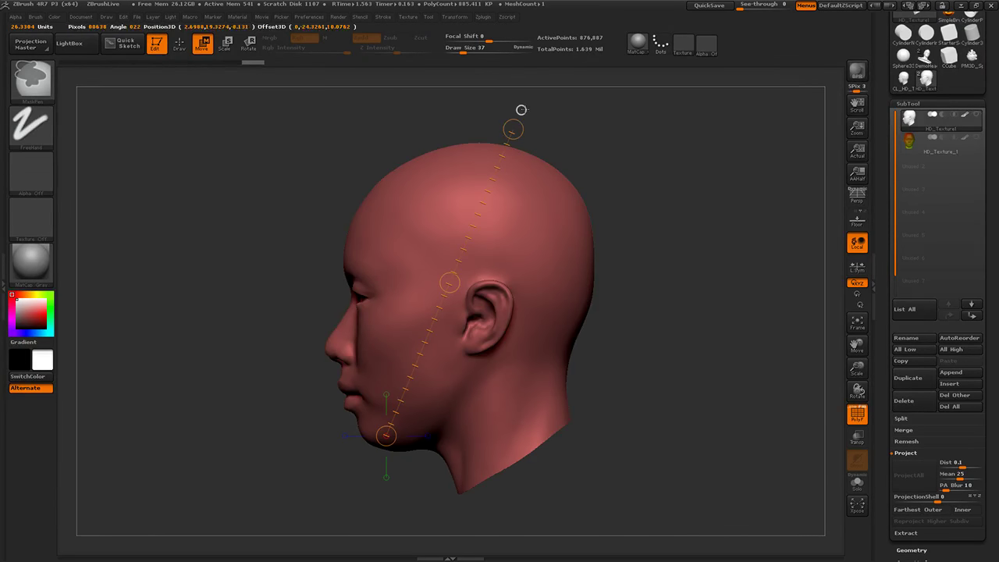
ctrl+click(521, 110)
alt+drag(704, 306, 694, 259)
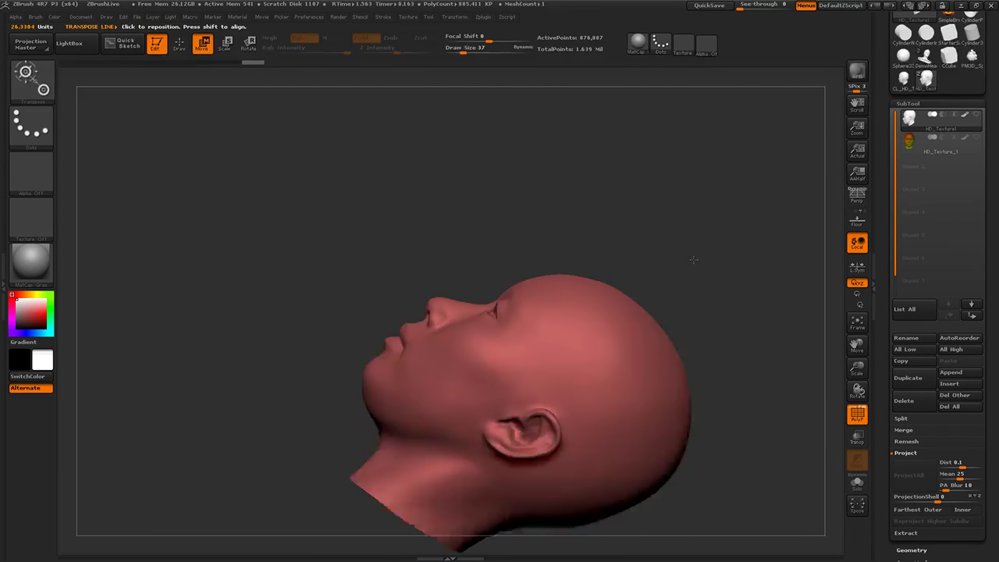
key(f)
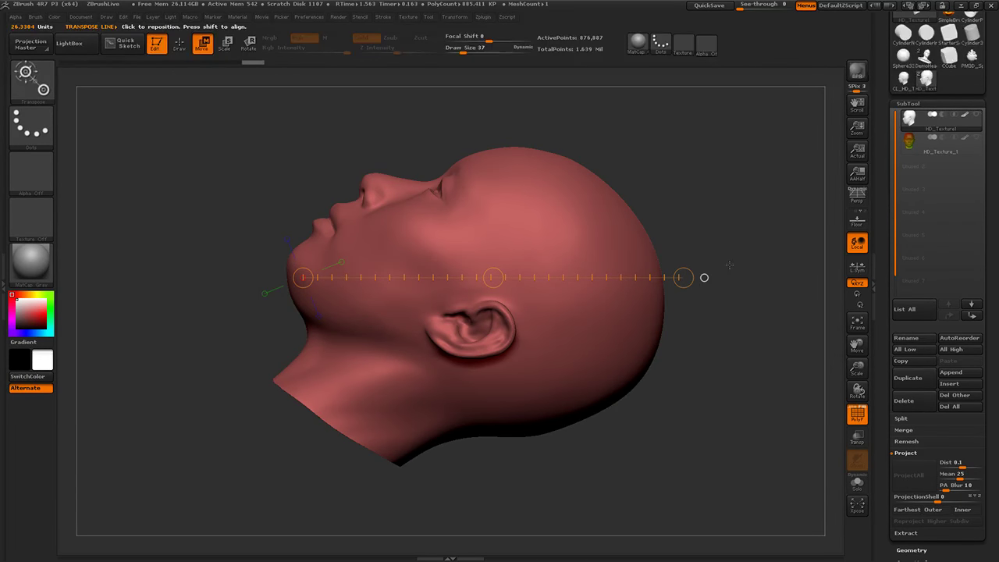
Slice the head along the transpose line with the SliceCurve brush, splitting it into two polygroups.
click(26, 74)
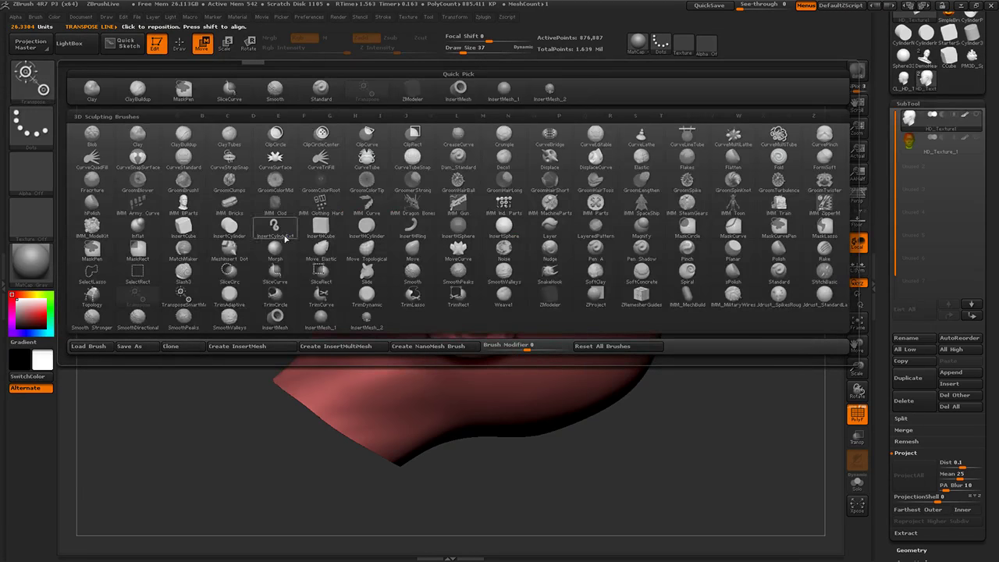
click(305, 293)
click(310, 299)
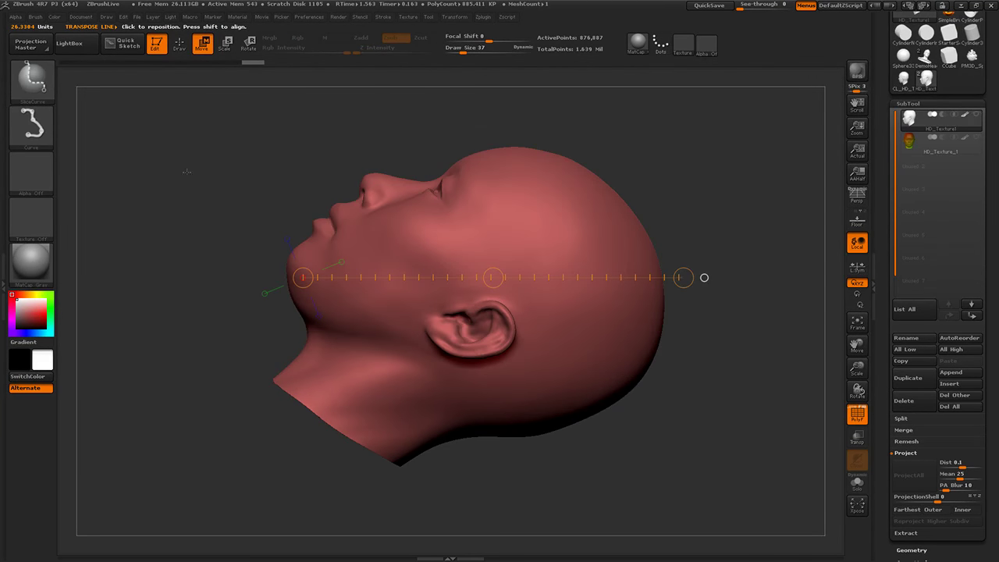
mouse_move(126, 268)
ctrl+shift+mouse_down()
mouse_move(839, 265)
mouse_move(550, 252)
mouse_move(810, 277)
mouse_move(809, 291)
ctrl+shift+mouse_up()
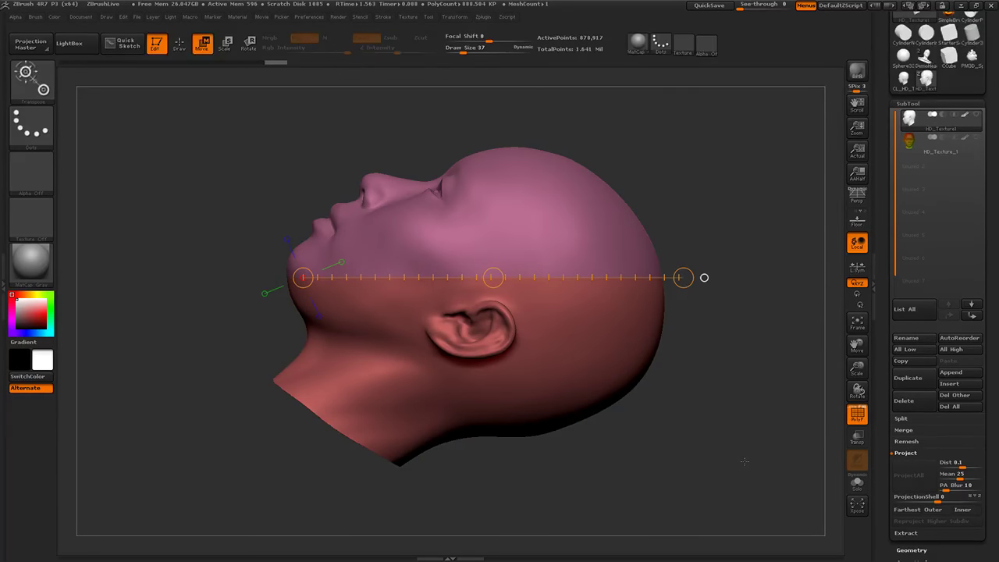
Leave Transpose mode and merge the sliced head into a single polygroup.
click(180, 45)
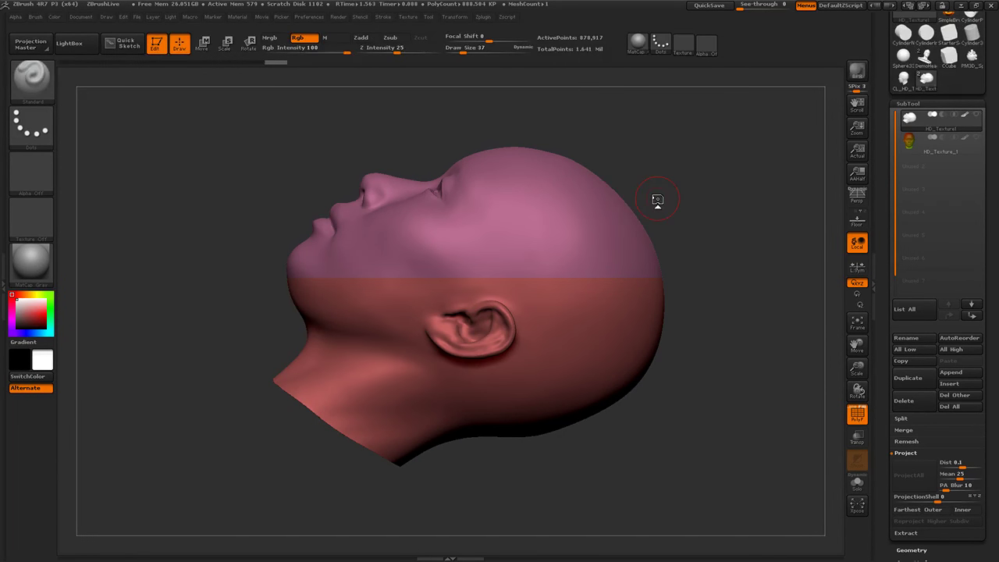
drag(694, 165, 704, 325)
key(ctrl+w)
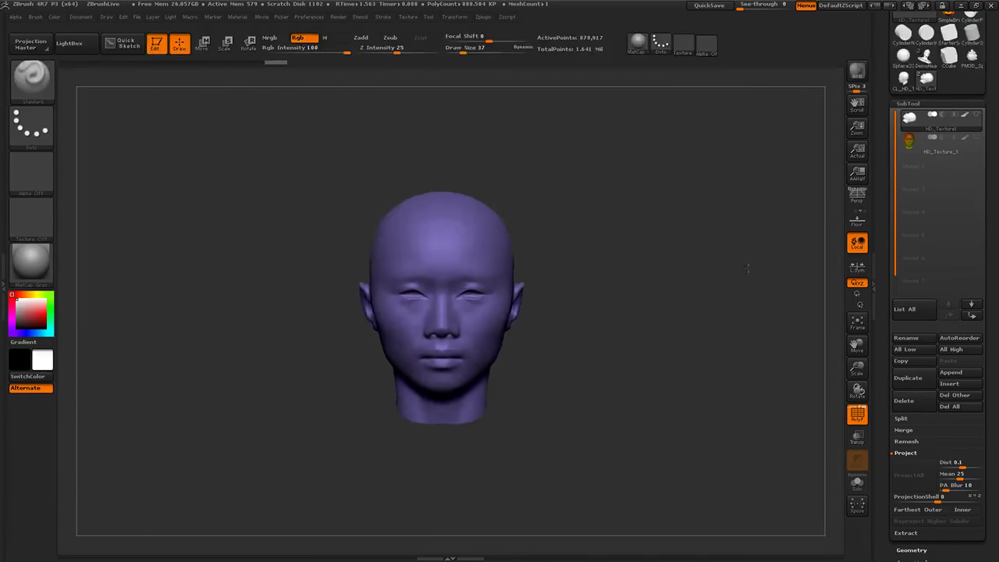
mouse_move(780, 343)
mouse_down()
mouse_move(750, 344)
mouse_move(780, 235)
mouse_up()
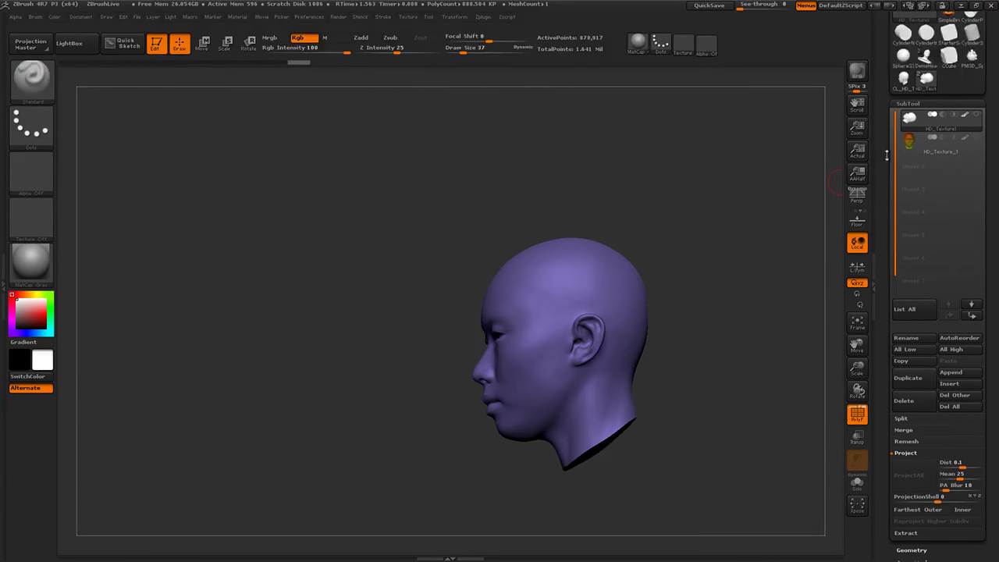
Append a Cube3D as a new subtool and select it.
drag(887, 156, 887, 92)
shift+drag(781, 195, 738, 211)
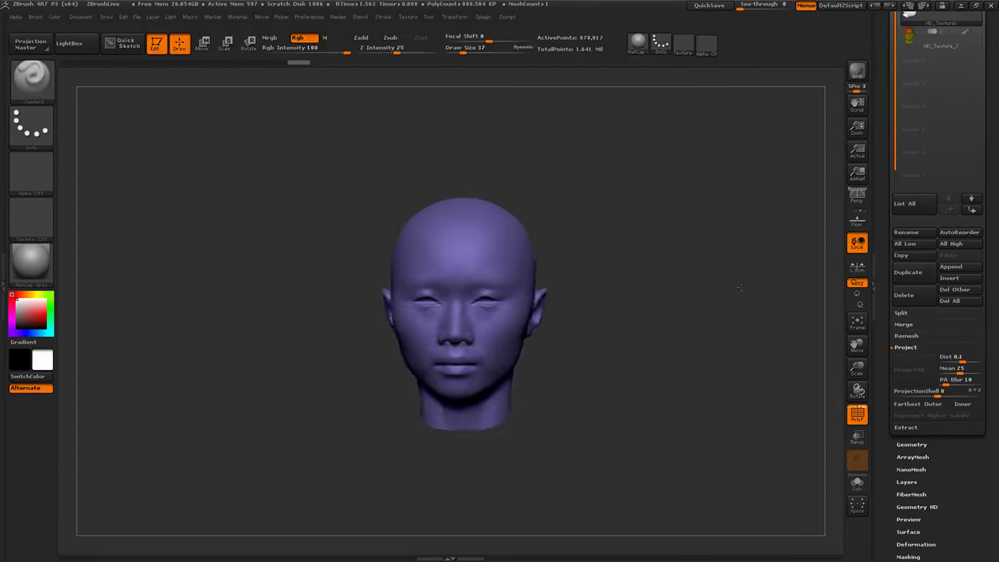
shift+drag(740, 286, 716, 293)
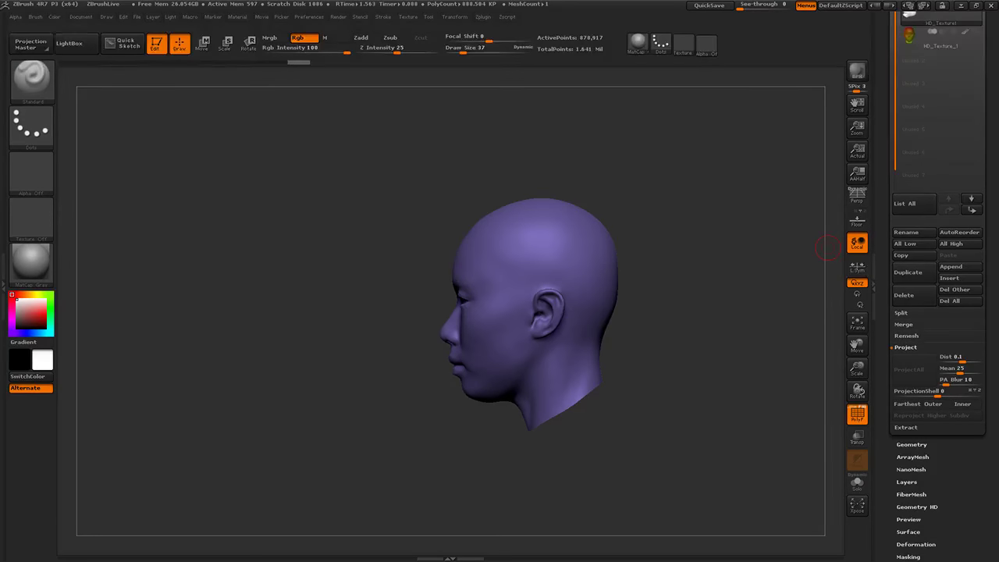
click(951, 266)
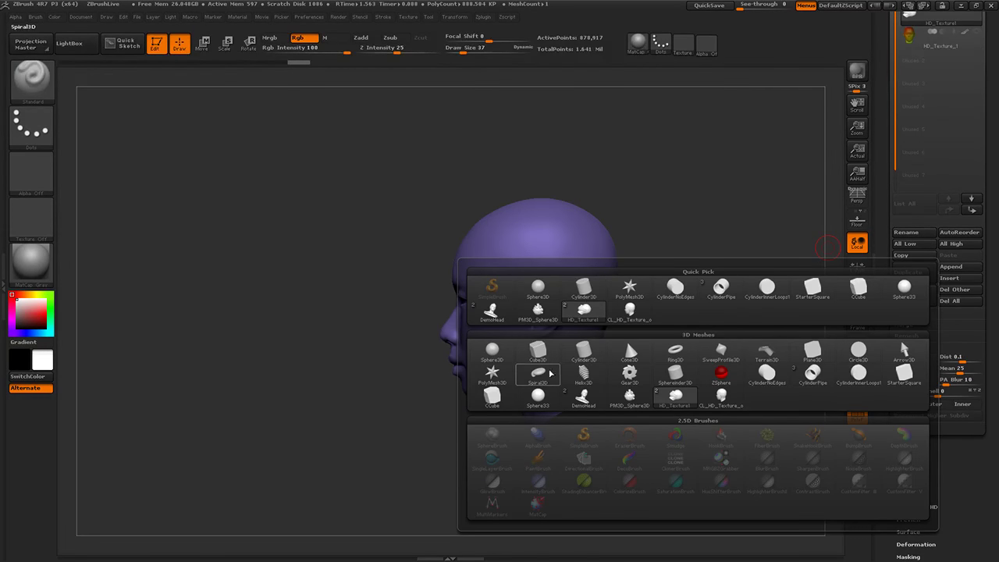
click(538, 351)
click(954, 69)
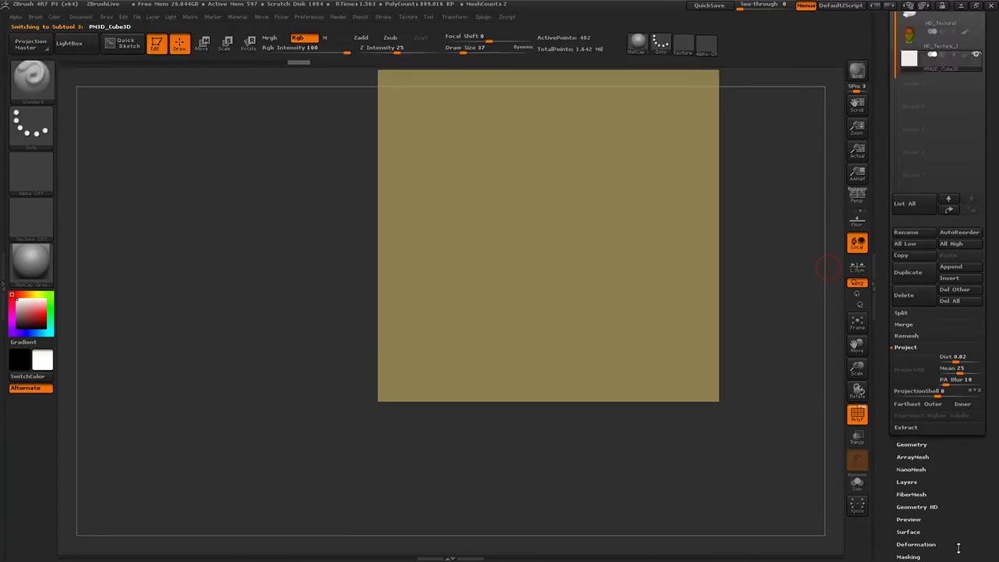
Reinitialize the appended cube as a QCube with a resolution of 2 on each axis.
scroll(937, 195, down, 10)
click(911, 285)
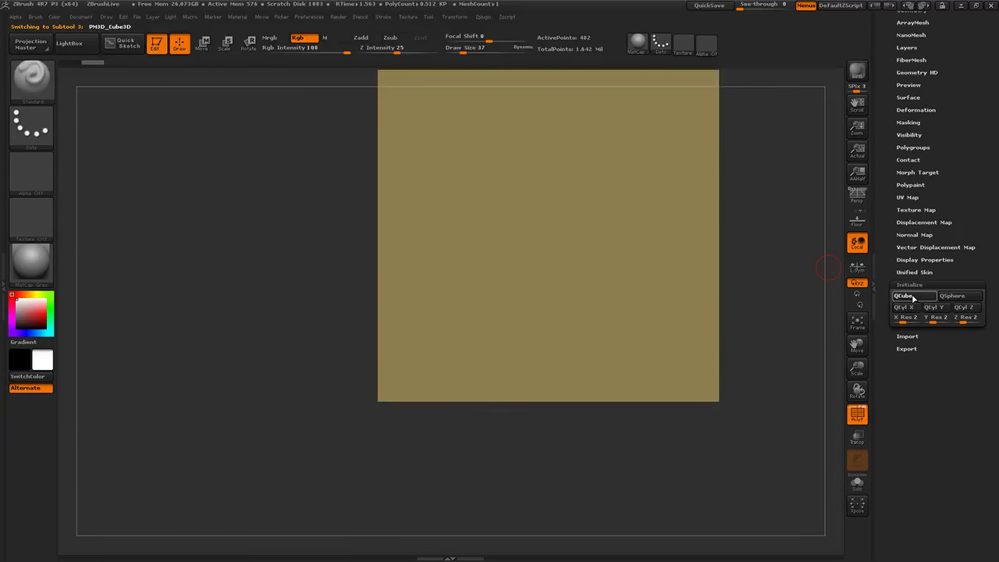
click(912, 296)
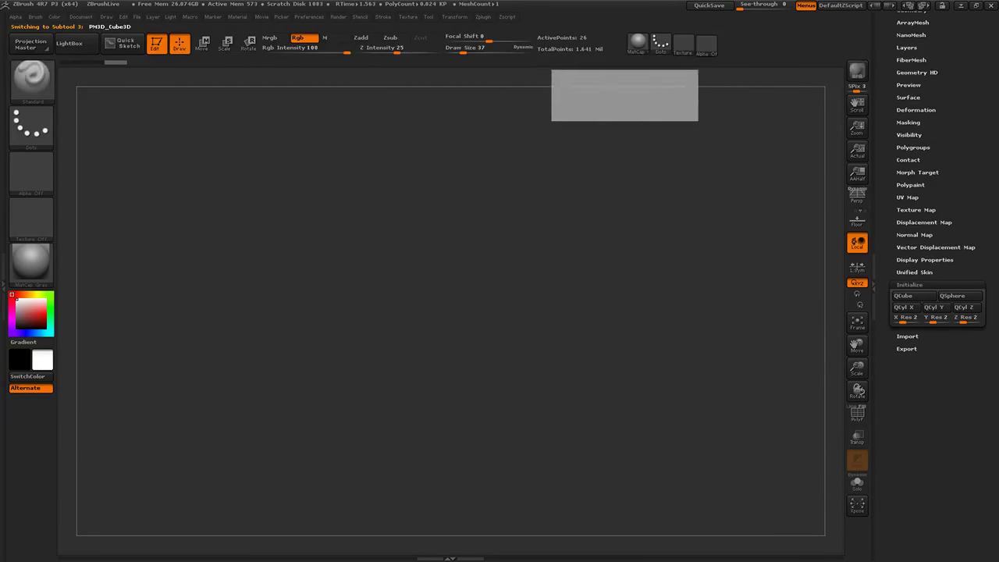
Hide the low-poly HD_Texture_1 head and show the high-resolution HD_Texture1 head alongside the cube.
scroll(952, 235, up, 10)
click(975, 244)
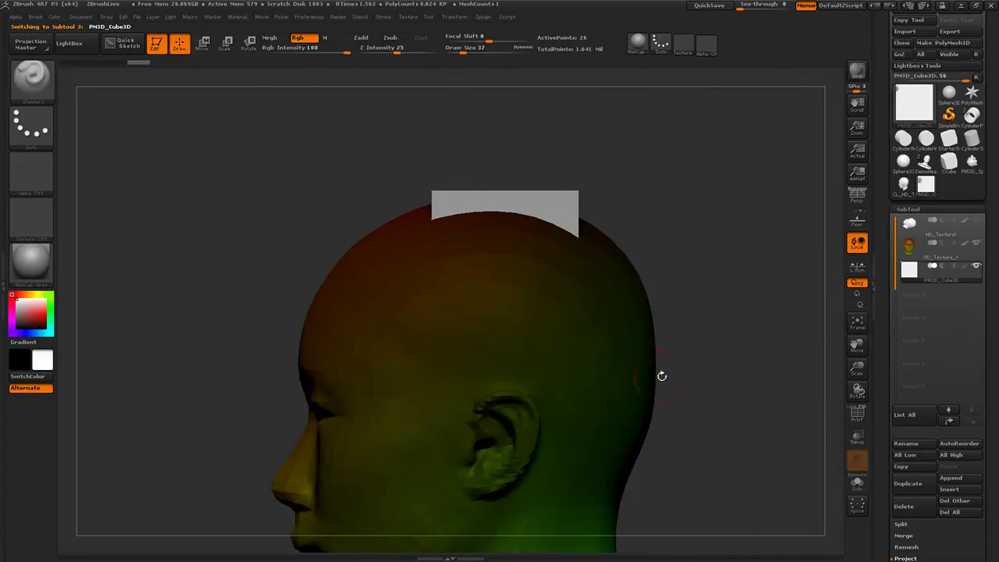
alt+drag(660, 379, 648, 412)
click(976, 242)
click(978, 221)
Move the cube out behind the head with Transpose and scale it up.
alt+drag(771, 333, 781, 207)
key(w)
drag(442, 363, 621, 363)
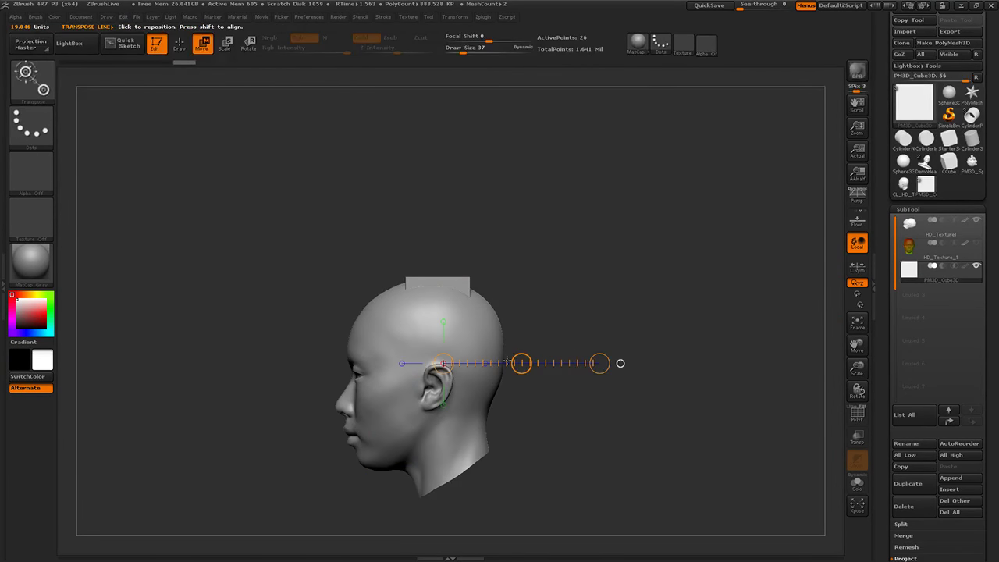
drag(516, 365, 616, 364)
click(465, 332)
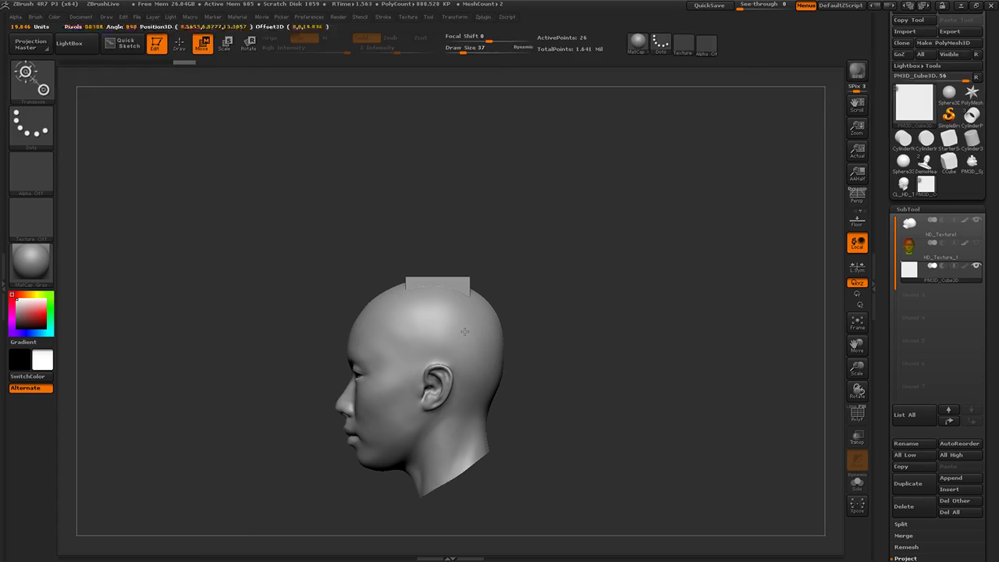
drag(464, 331, 645, 300)
key(e)
alt+drag(750, 308, 747, 234)
Mask the front half of the cube and move its rear half inward to reduce the depth.
ctrl+drag(759, 166, 617, 453)
ctrl+click(717, 360)
key(w)
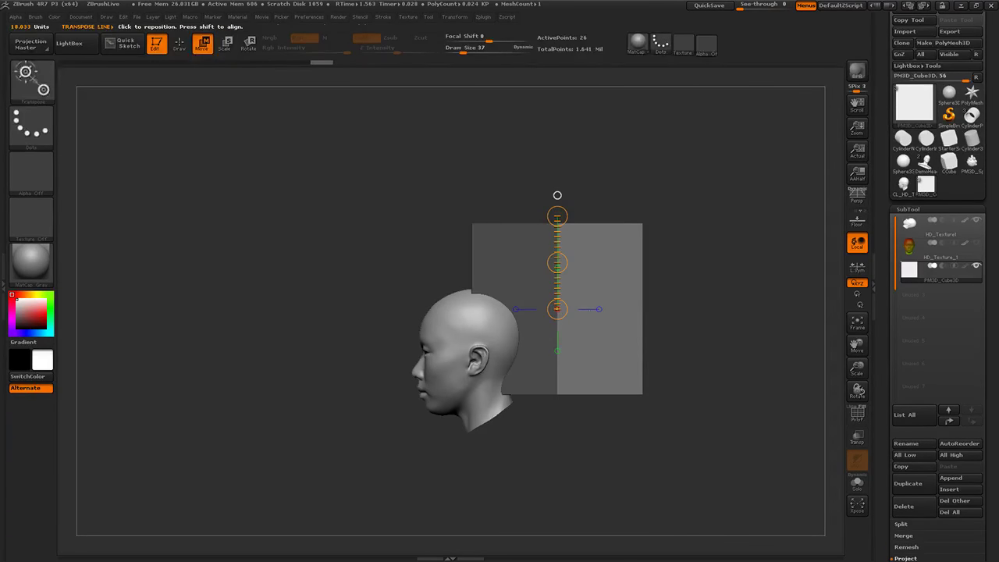
ctrl+drag(716, 360, 687, 343)
click(599, 310)
drag(651, 309, 616, 310)
Reduce the cube's height with Transpose until it is slightly shorter than the head.
mouse_move(682, 257)
mouse_down()
mouse_move(711, 240)
mouse_move(751, 257)
mouse_up()
mouse_move(404, 293)
shift+mouse_down()
mouse_move(629, 292)
mouse_move(540, 310)
shift+mouse_up()
shift+drag(669, 294, 632, 382)
shift+drag(471, 317, 630, 318)
shift+drag(631, 379, 625, 307)
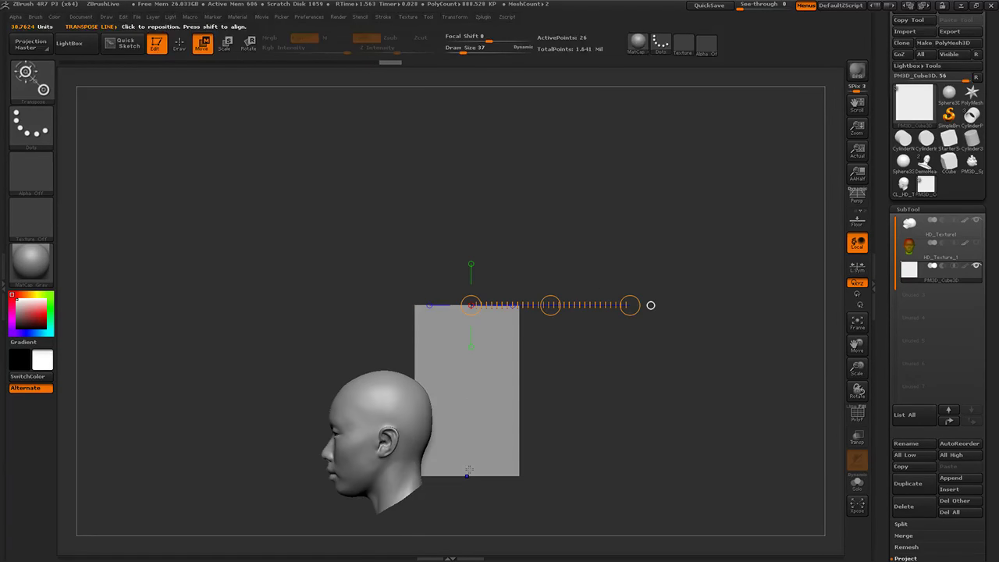
shift+drag(469, 473, 467, 281)
drag(467, 281, 461, 371)
drag(585, 410, 662, 292)
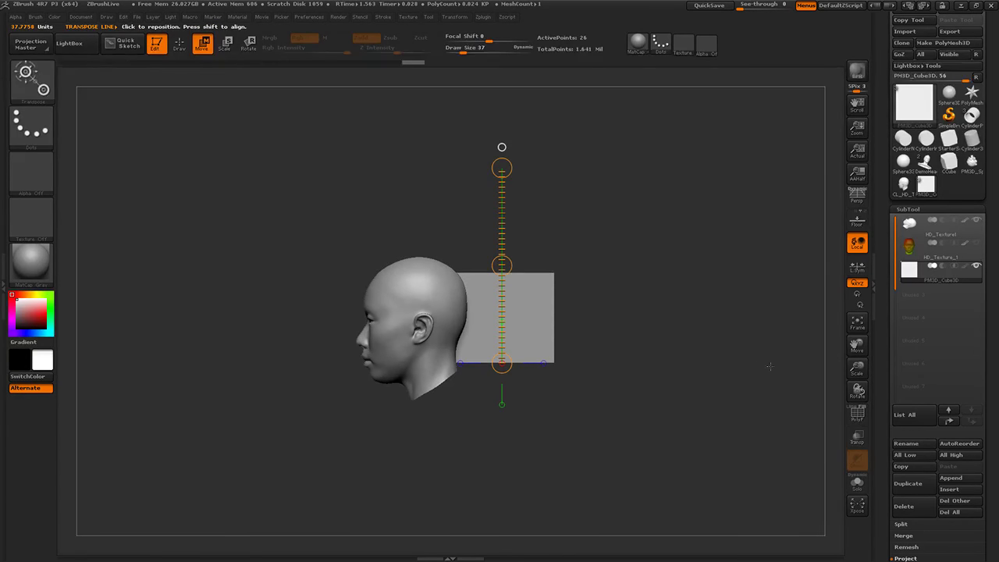
Set the cube's X, Y and Z position to 0 in its geometry settings.
drag(888, 429, 888, 351)
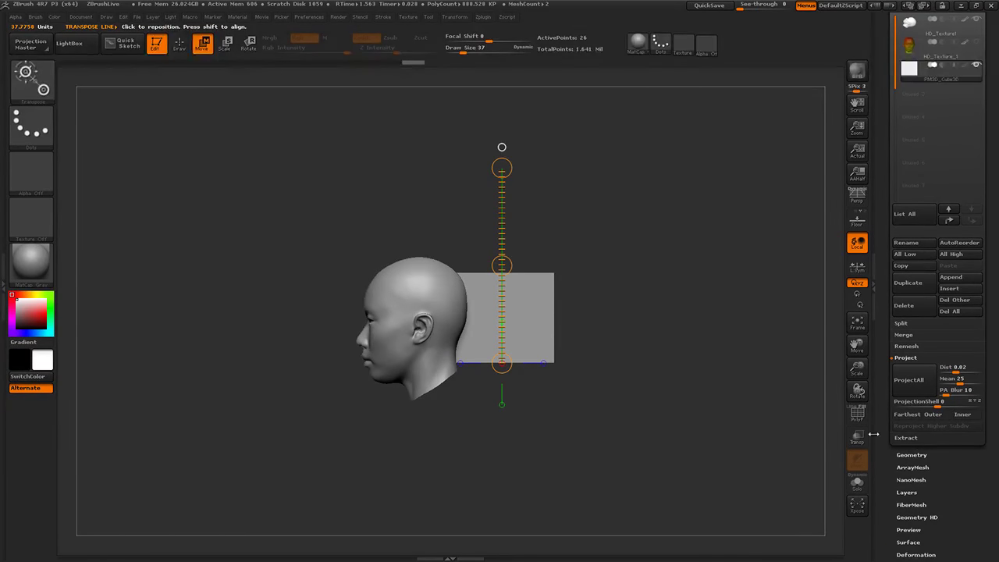
click(912, 455)
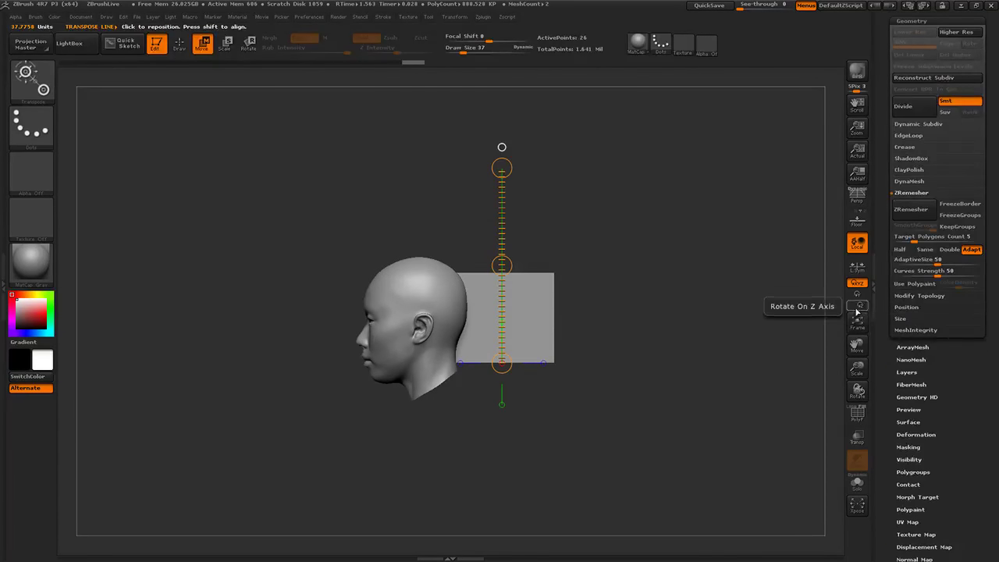
click(911, 312)
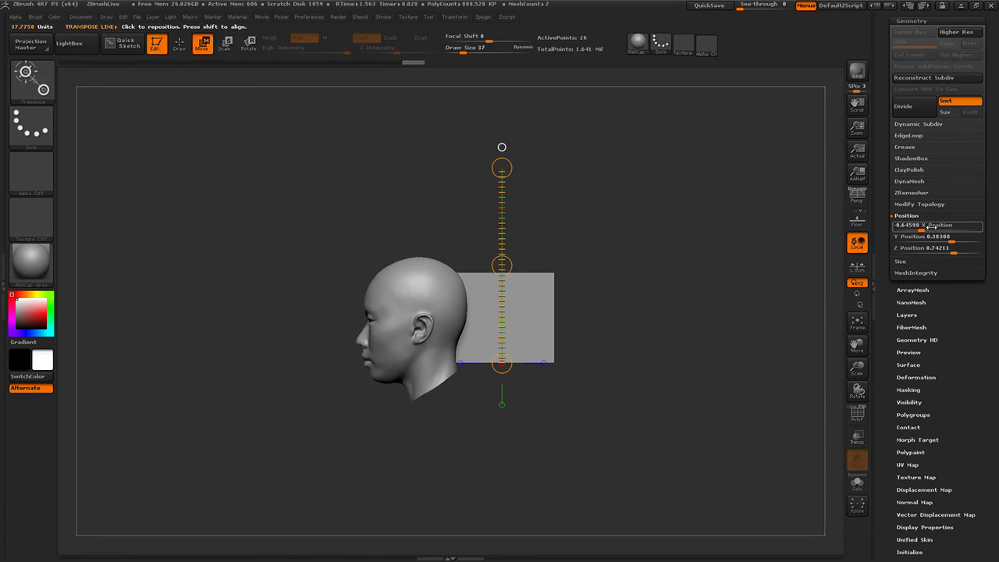
click(931, 227)
text(0)
click(933, 236)
text(0)
click(934, 248)
text(0)
key(Return)
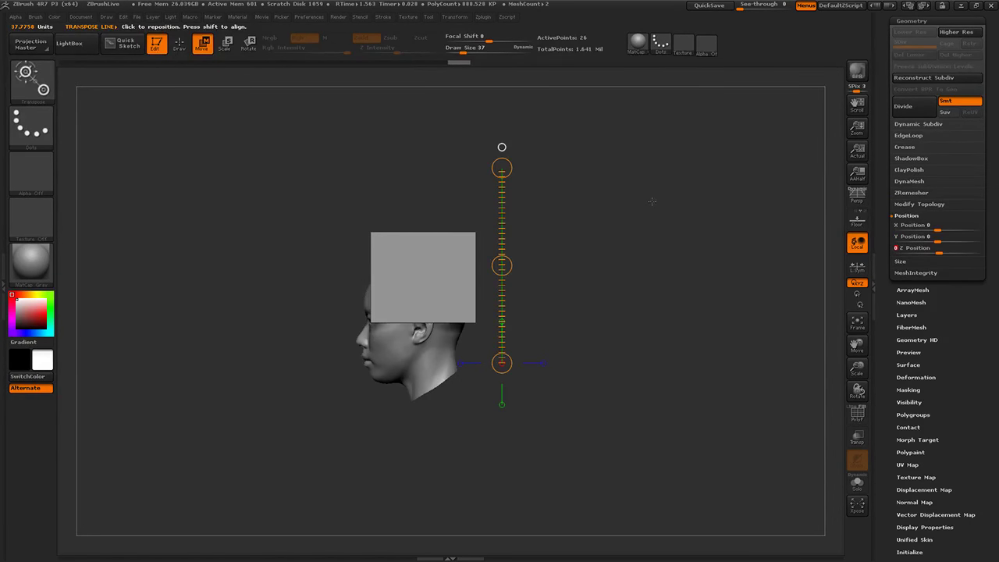
Switch to Draw mode and turn on transparency with ghosting in a side view of the cube and head.
click(178, 43)
drag(569, 263, 624, 328)
drag(687, 357, 672, 374)
alt+drag(672, 374, 681, 396)
click(857, 439)
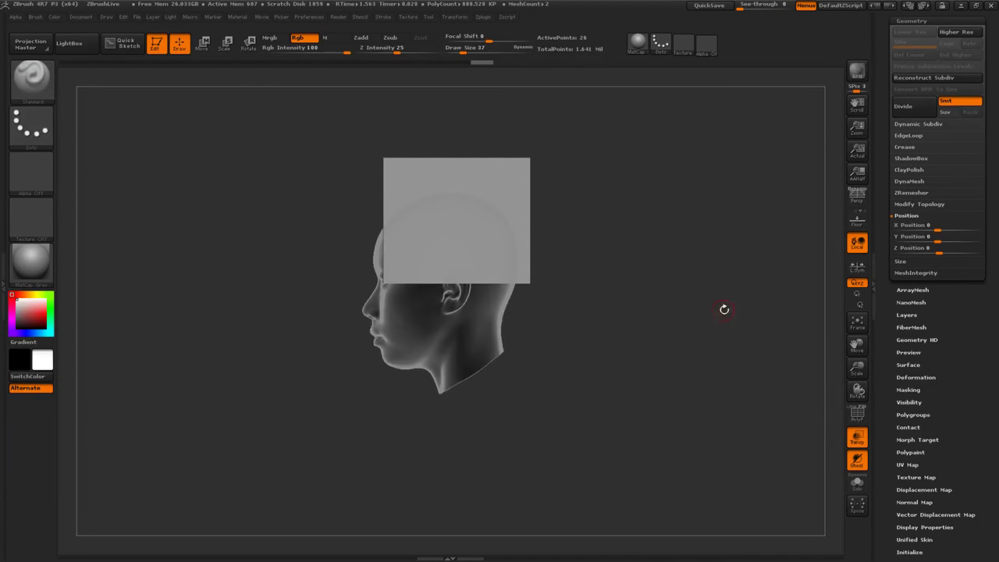
Shift the cube along its depth and stretch it slightly front to back with Transpose so it spans the head.
key(w)
shift+drag(456, 221, 609, 223)
mouse_move(531, 221)
mouse_down()
mouse_move(508, 221)
mouse_move(519, 219)
mouse_up()
click(457, 179)
drag(475, 194, 479, 206)
click(502, 232)
drag(615, 233, 622, 231)
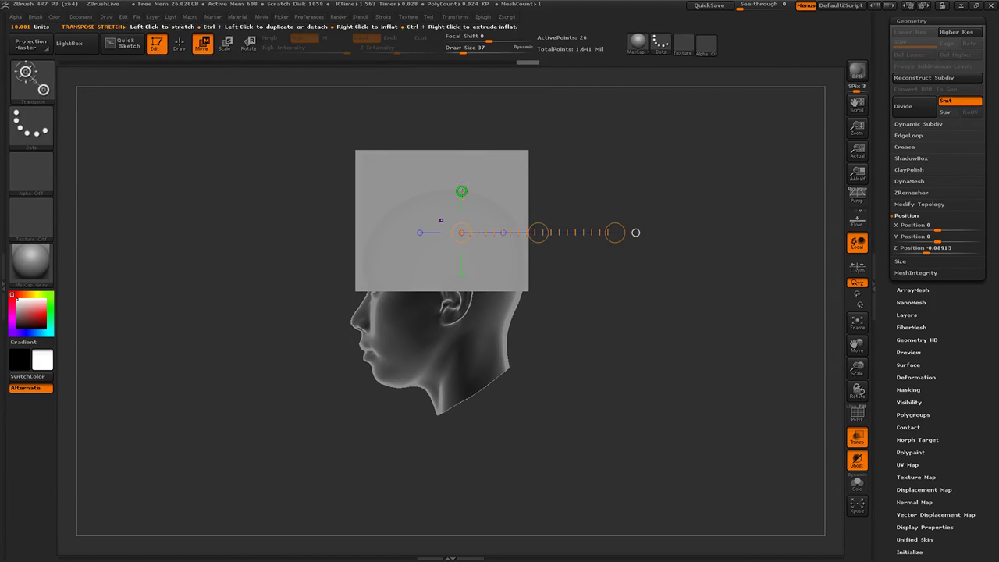
Move the cube down over the lower face and neck with Transpose and turn transparency off.
click(461, 191)
drag(461, 155, 447, 290)
shift+drag(442, 355, 619, 350)
click(442, 313)
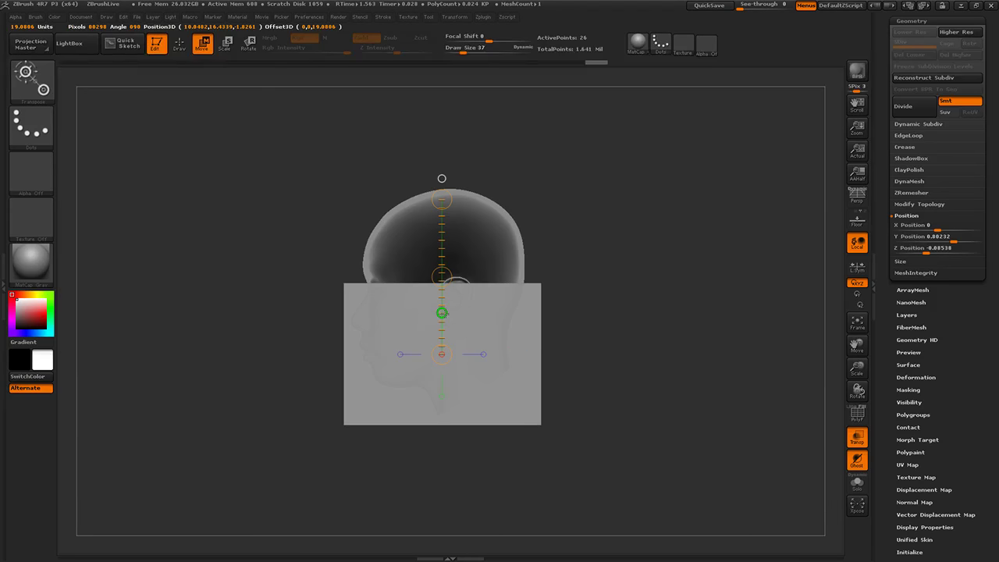
drag(442, 277, 403, 133)
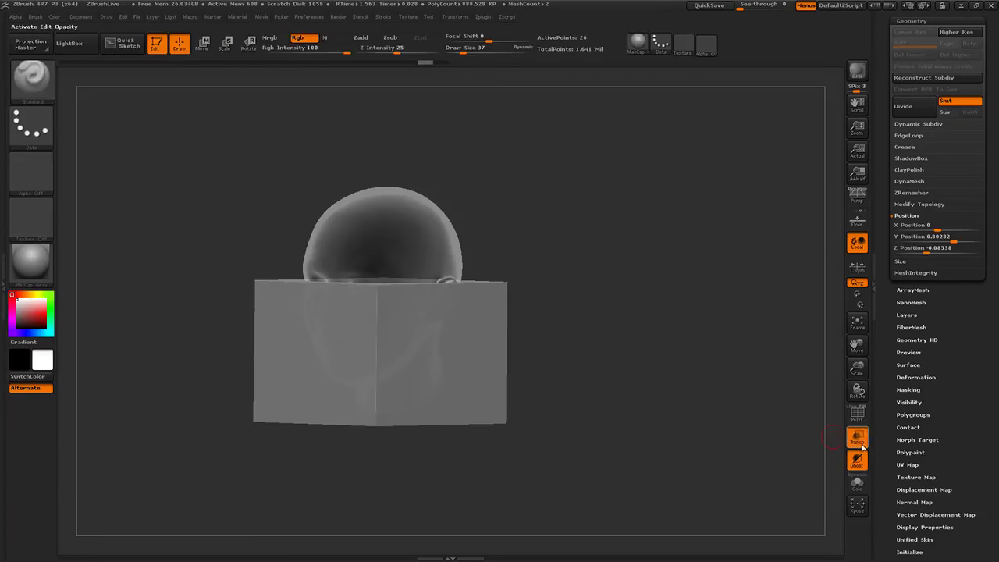
click(857, 440)
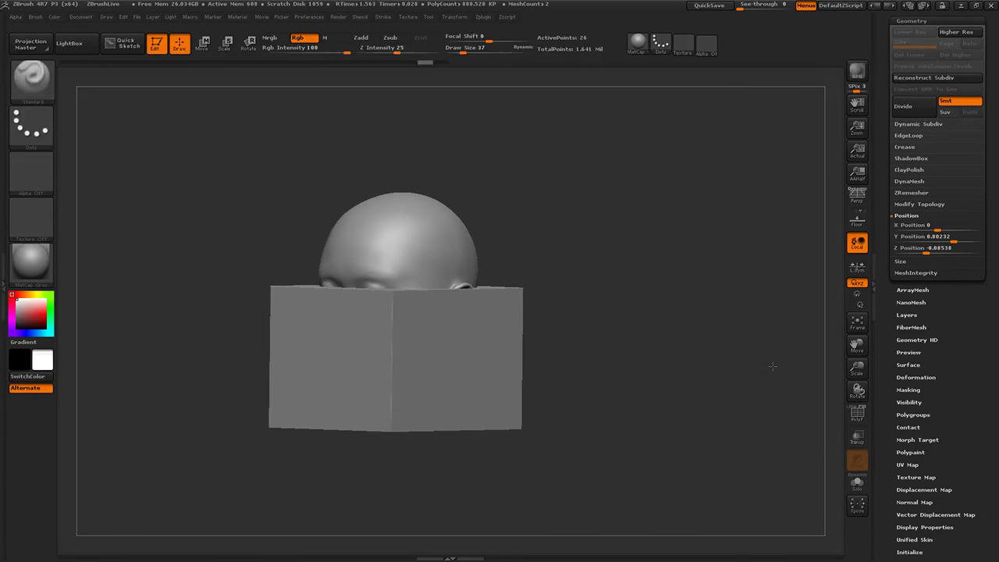
alt+drag(773, 366, 848, 386)
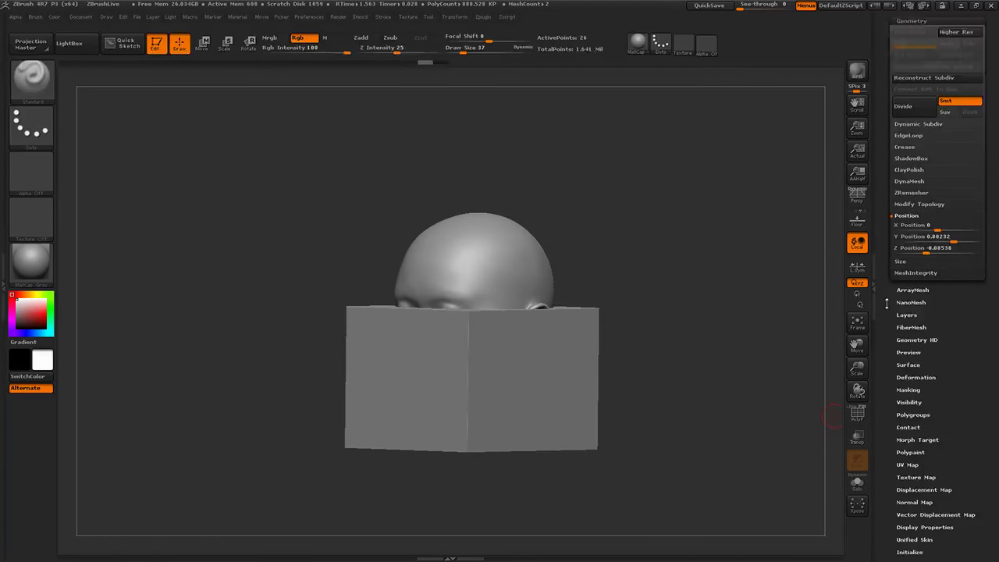
Make the head subtool HD_Texture1 active, leaving the cube hidden, and view the flat cut of the neck from below.
scroll(887, 303, up, 5)
click(953, 160)
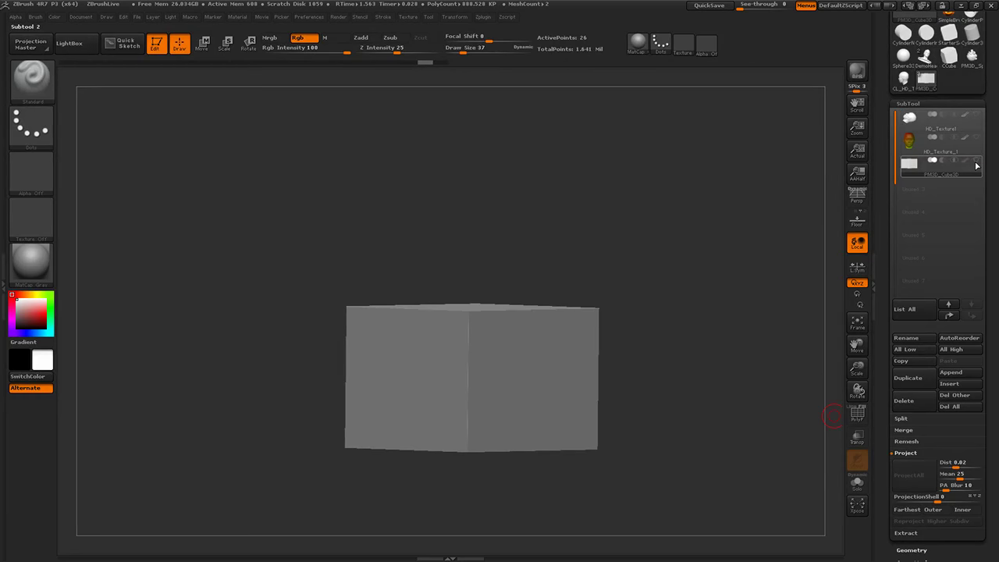
click(940, 119)
drag(776, 258, 725, 357)
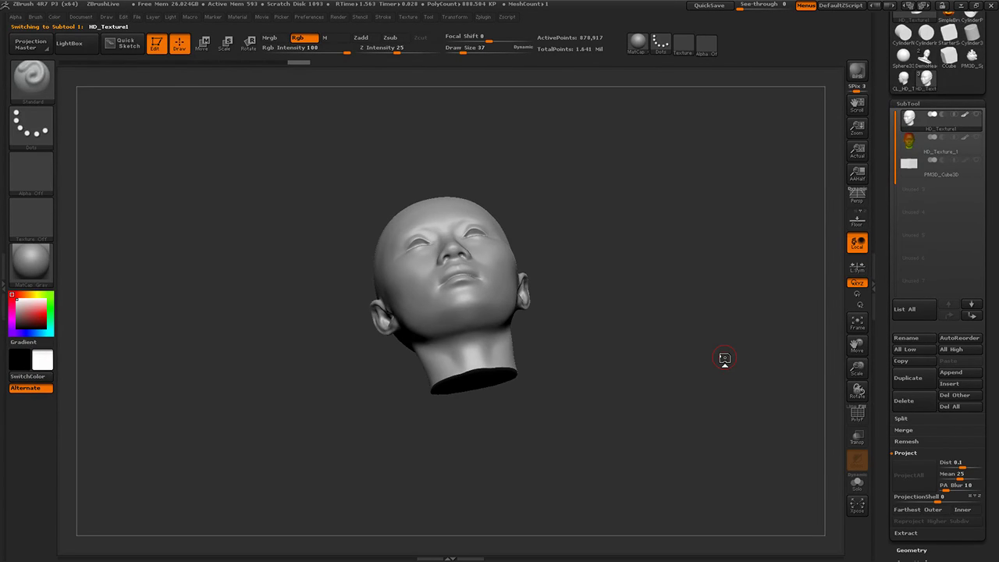
drag(725, 358, 833, 228)
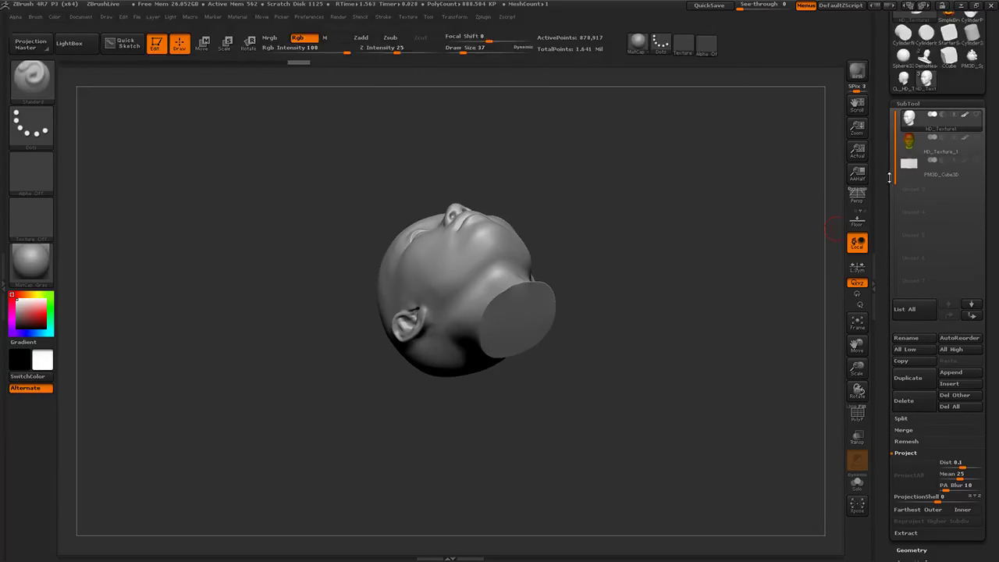
Append a CylinderNoEdges primitive as a new subtool and make it active for moving.
click(952, 374)
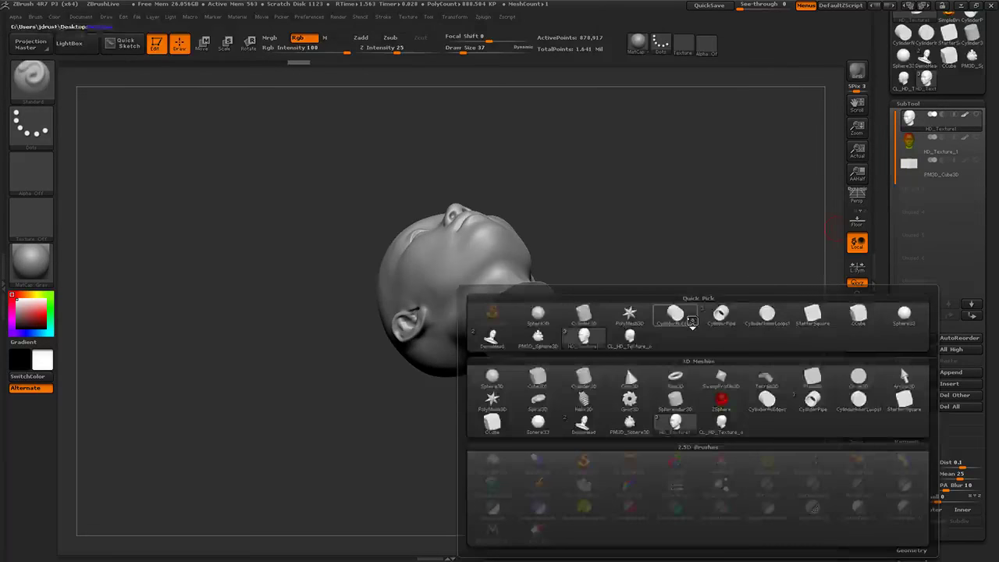
click(692, 320)
alt+drag(574, 316, 482, 469)
key(w)
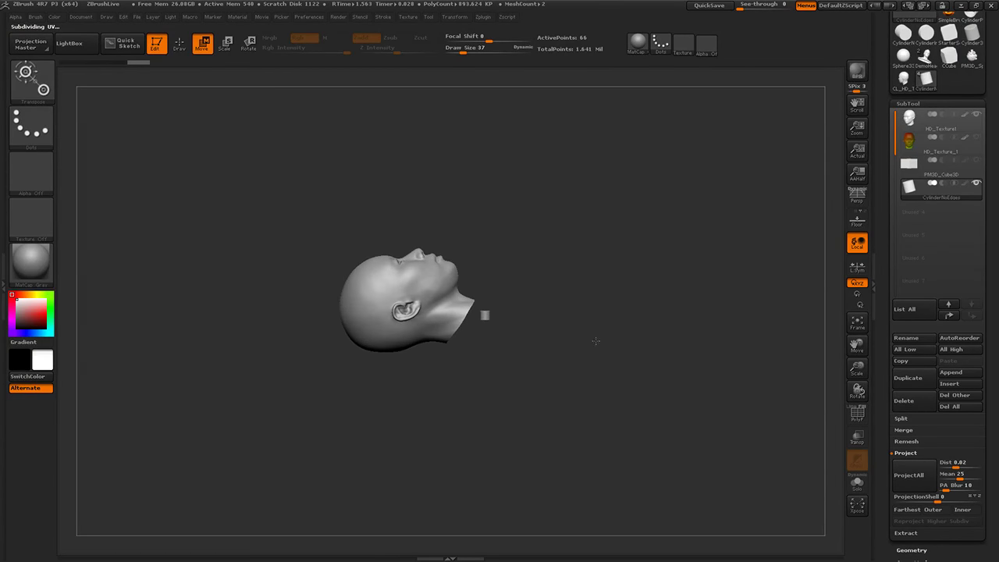
Enlarge the cylinder with the Size deformation and move it out below the neck with Transpose.
drag(886, 387, 901, 264)
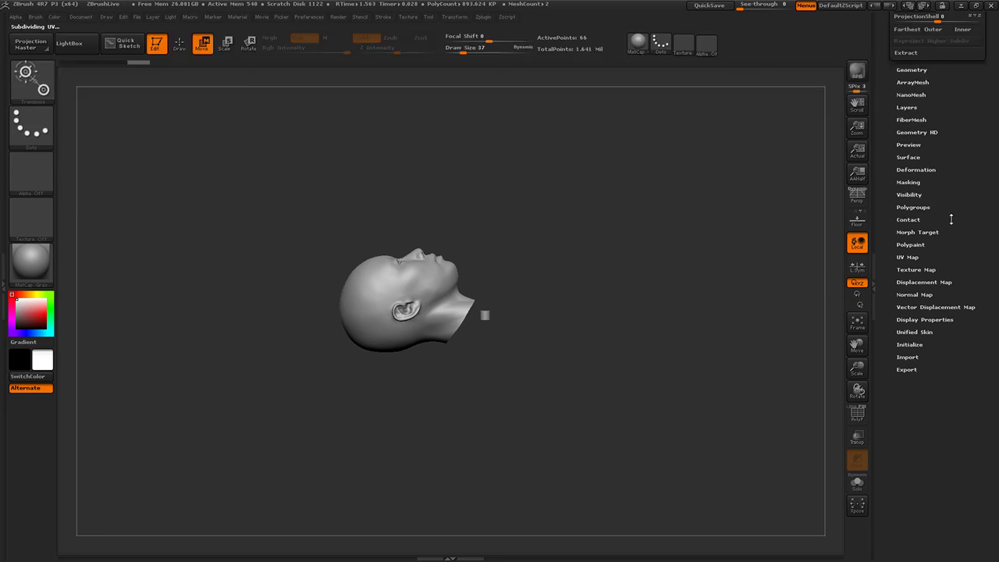
key(r)
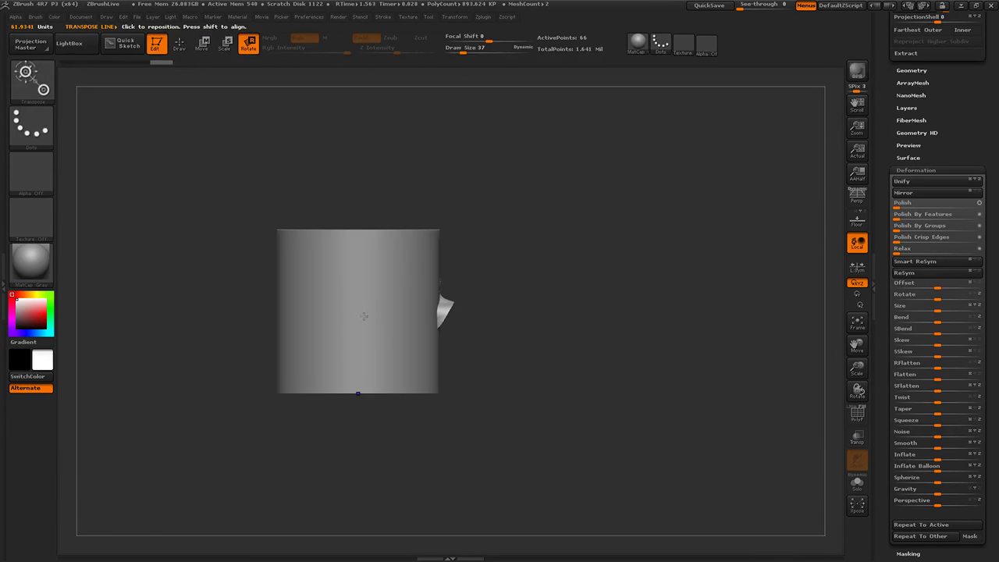
mouse_move(369, 312)
shift+mouse_down()
mouse_move(585, 312)
mouse_move(328, 182)
mouse_move(367, 201)
shift+mouse_up()
key(w)
shift+drag(405, 336, 577, 336)
shift+drag(491, 335, 643, 324)
Scale the cylinder down with Transpose and repeat the scaling until it is narrower than the neck.
key(e)
mouse_move(542, 306)
shift+mouse_down()
mouse_move(757, 307)
mouse_move(645, 312)
mouse_move(651, 322)
mouse_move(571, 318)
mouse_move(718, 317)
mouse_move(574, 319)
shift+mouse_up()
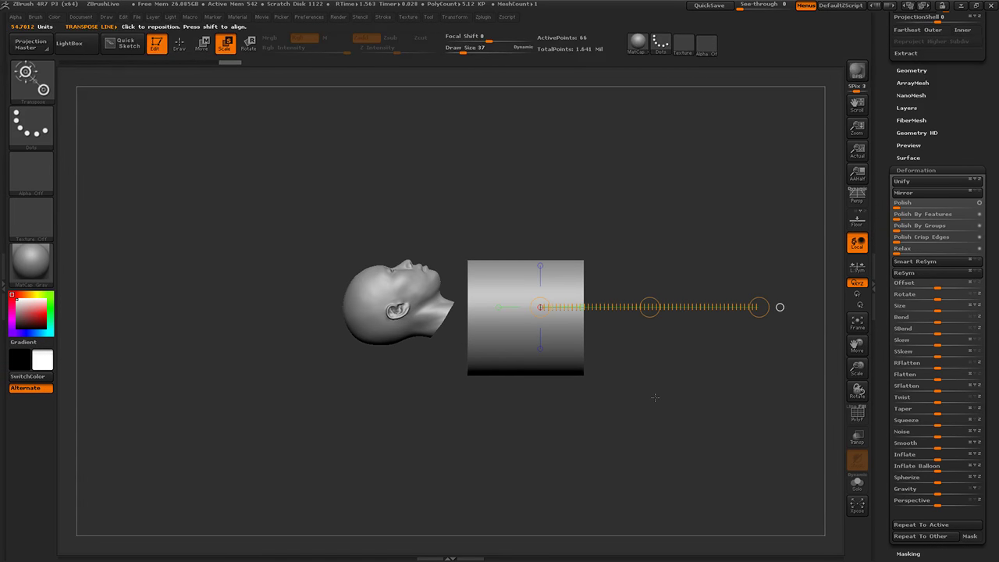
key(1)
key(1)
key(1)
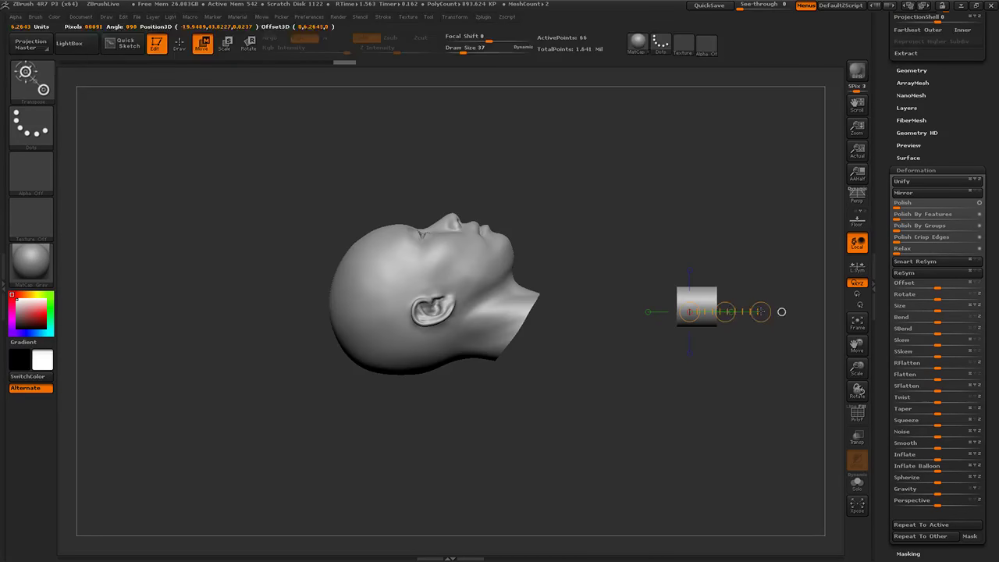
Move the cylinder sideways and upward with Transpose so it partly sinks into the base of the neck.
key(ctrl+shift+z)
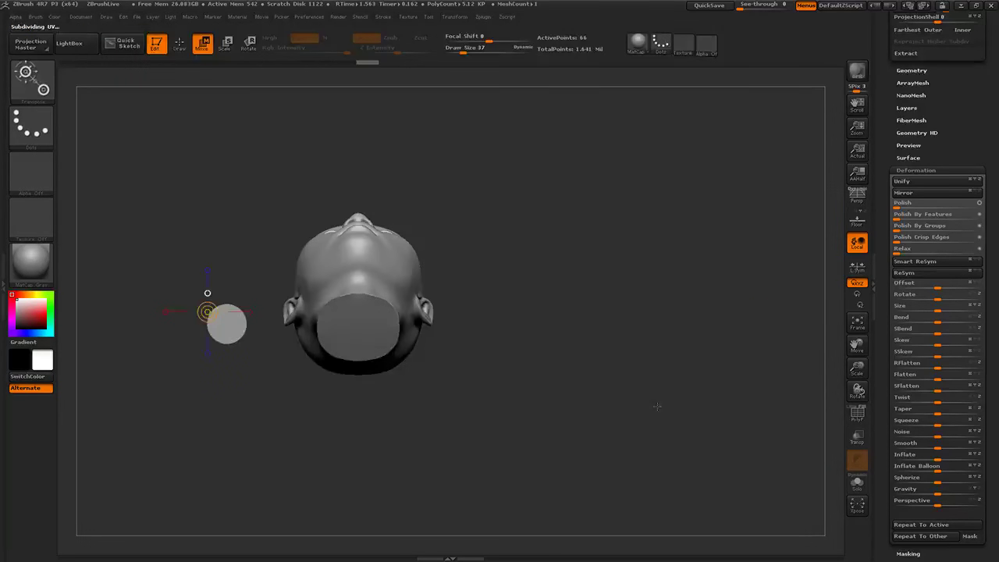
key(ctrl+shift+z)
key(ctrl+shift+z)
key(ctrl+shift+z)
key(ctrl+shift+z)
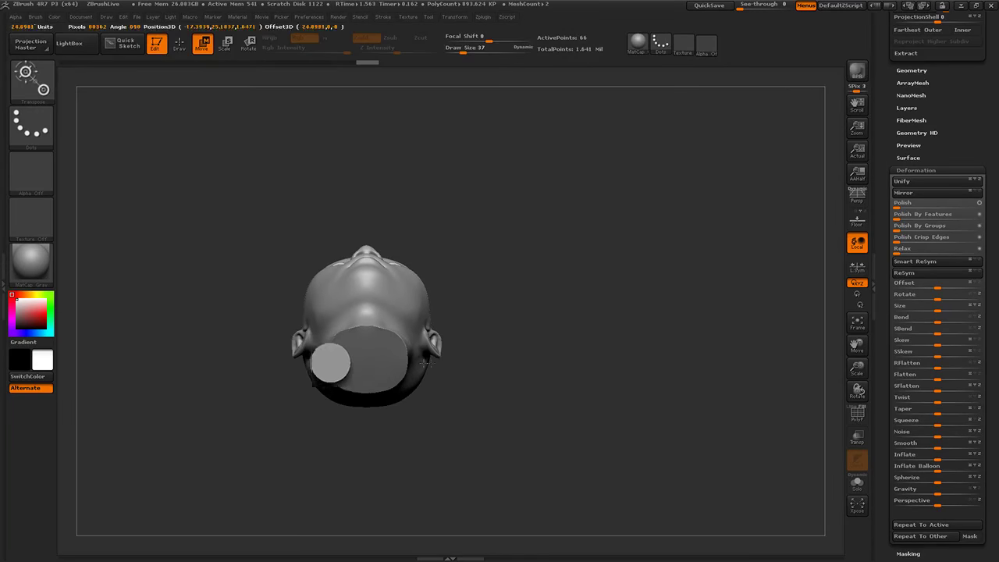
key(ctrl+shift+z)
key(ctrl+shift+z)
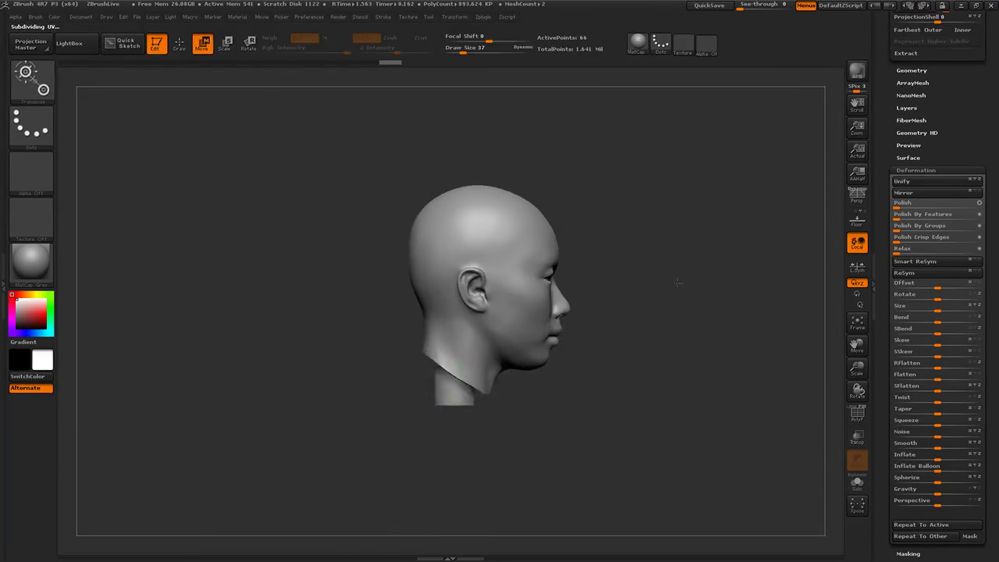
drag(469, 285, 469, 270)
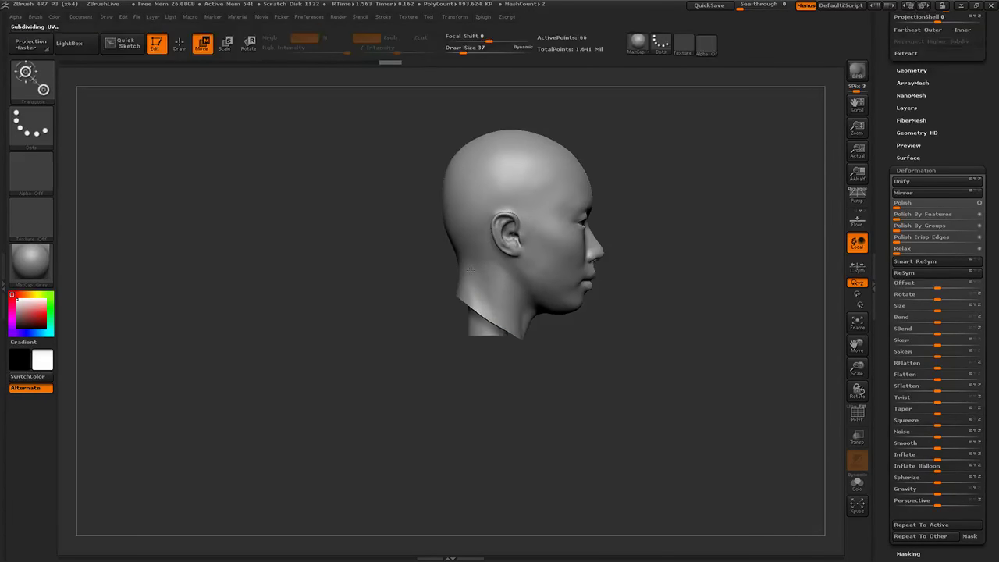
Rotate the cylinder with Transpose to follow the slanted cut at the base of the neck.
key(r)
shift+drag(497, 310, 697, 312)
key(ctrl+shift+z)
key(ctrl+shift+z)
key(ctrl+shift+z)
key(ctrl+shift+z)
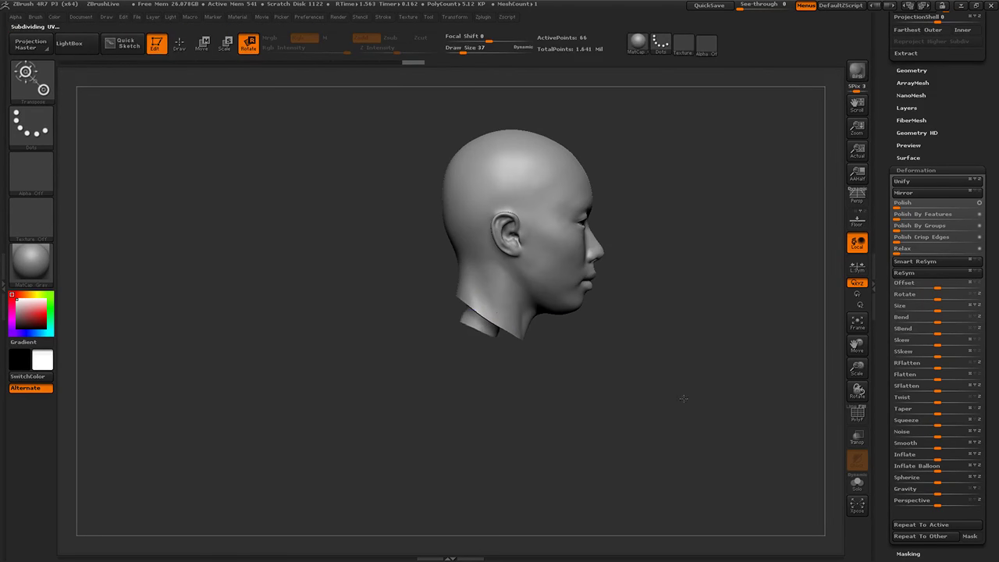
drag(871, 248, 867, 300)
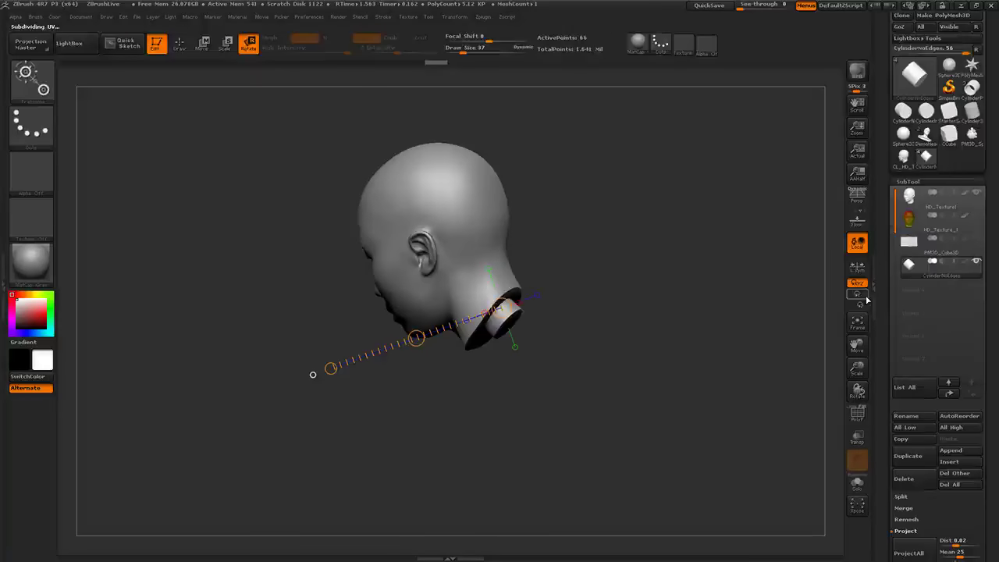
key(ctrl+shift+z)
Make the head subtool HD_Texture1 active and open its Geometry settings down to DynaMesh.
scroll(918, 271, down, 8)
click(919, 271)
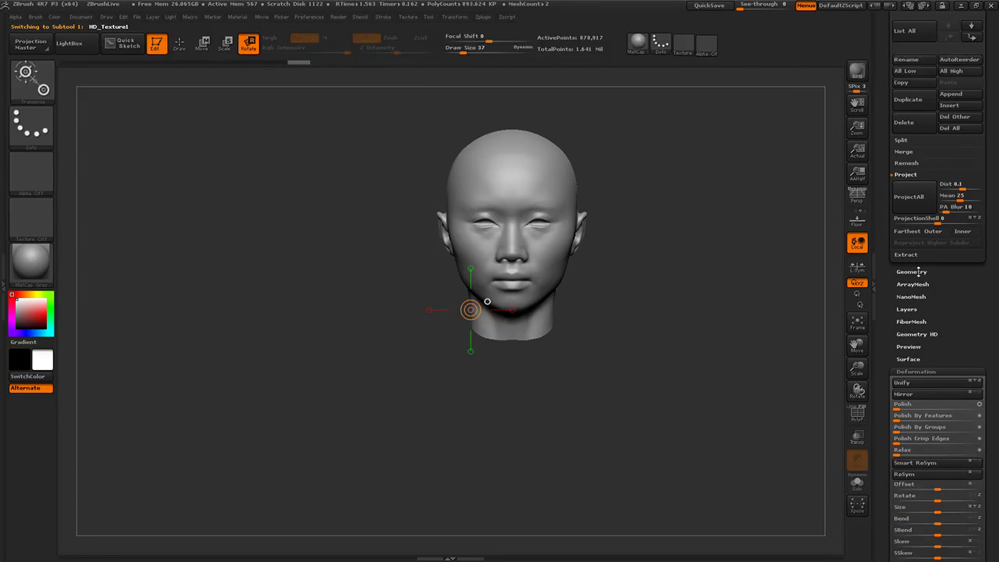
click(916, 270)
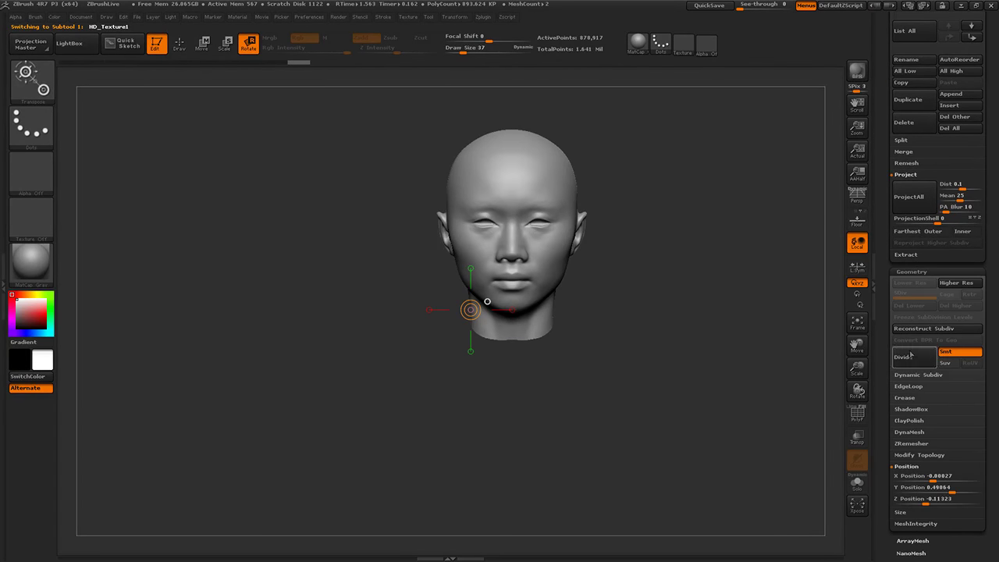
click(911, 433)
Reorder the subtools so the head HD_Texture1 sits near the end of the list with the cylinder directly below it.
drag(887, 186, 887, 372)
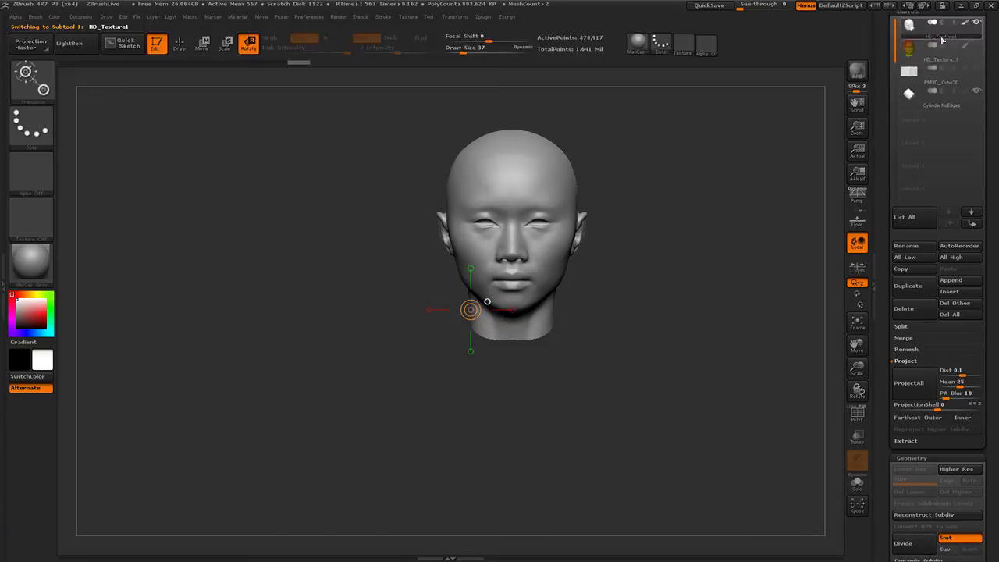
scroll(929, 94, up, 3)
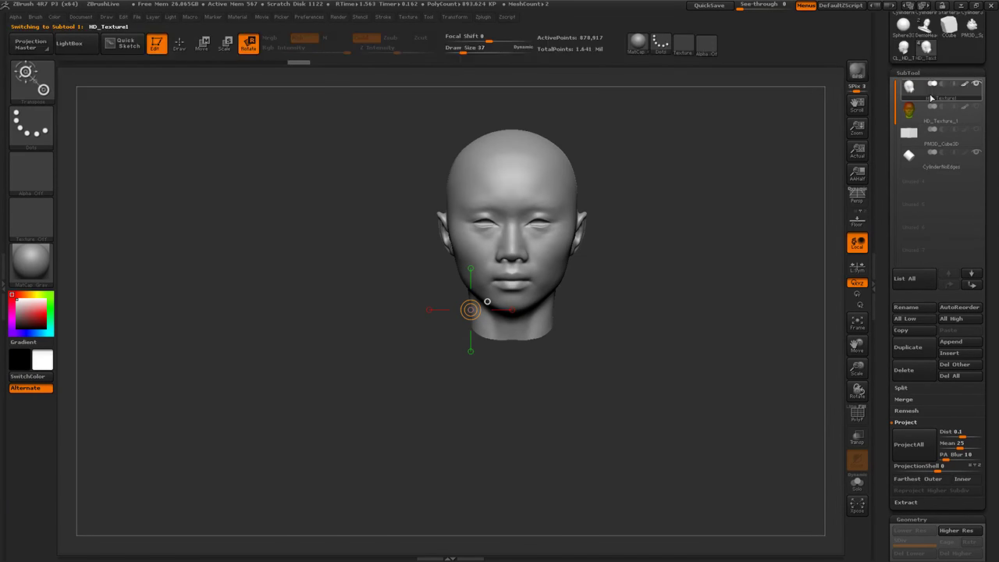
shift+click(972, 285)
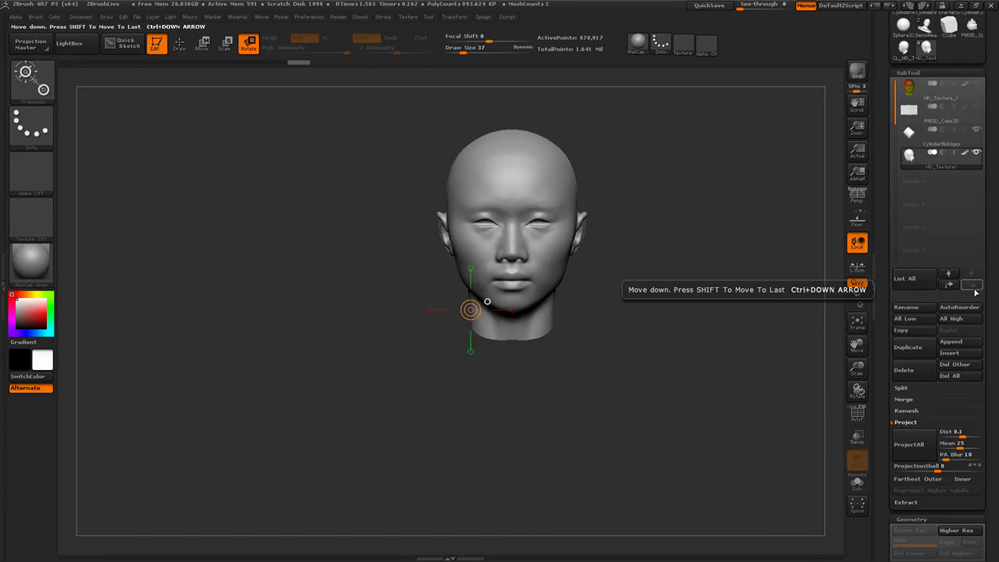
click(933, 137)
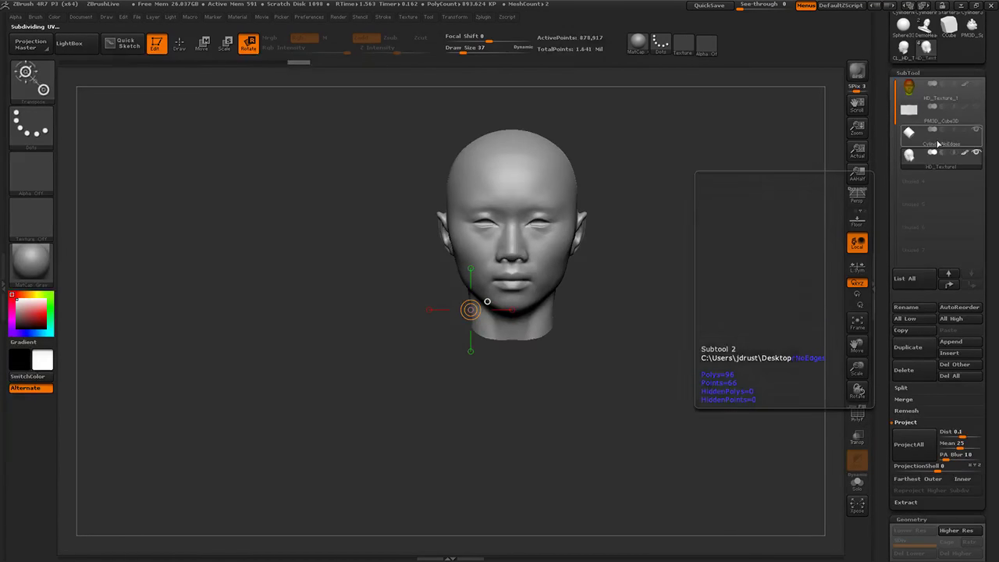
click(972, 274)
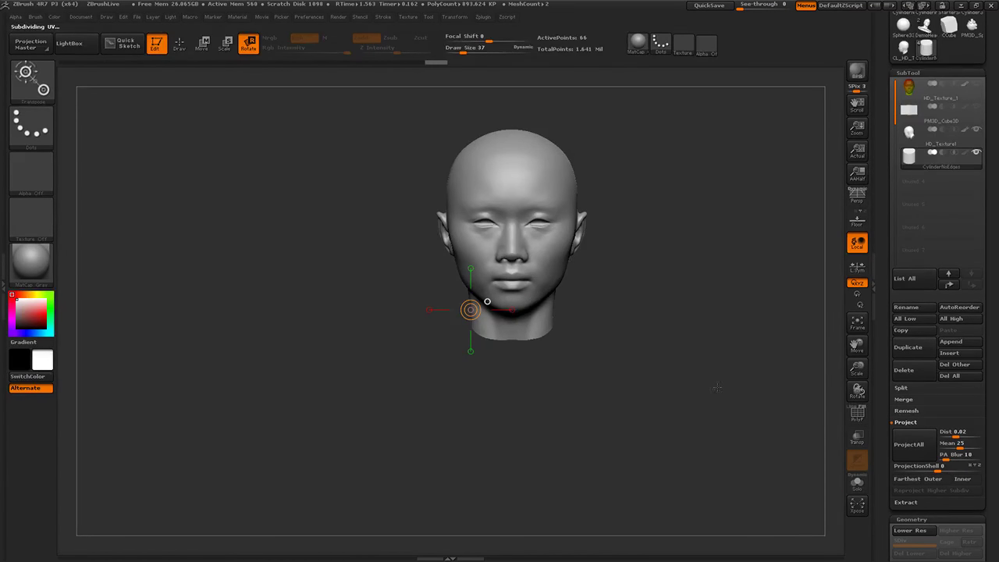
Set the cylinder subtool to subtraction, then merge the head subtool down with it.
mouse_move(943, 158)
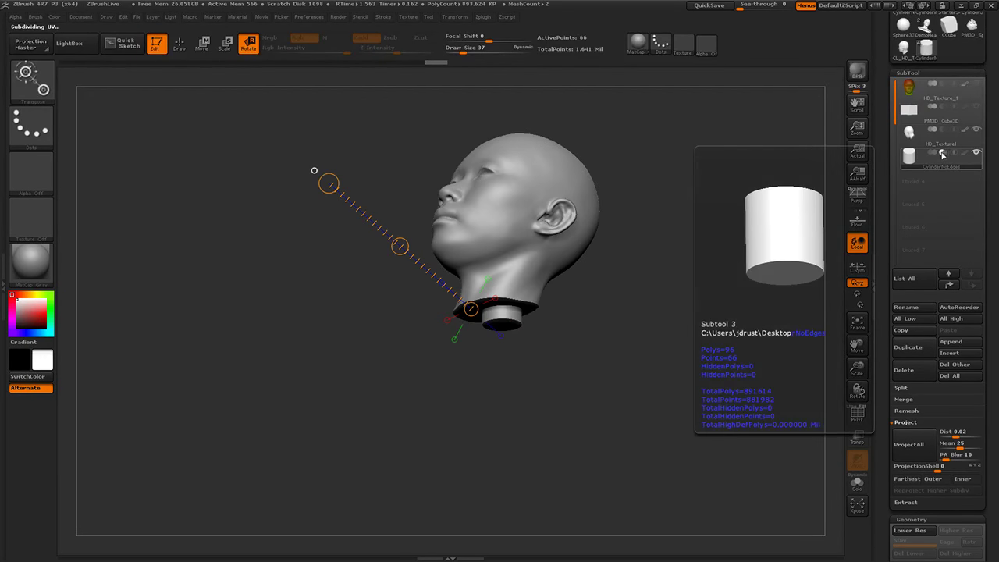
click(943, 147)
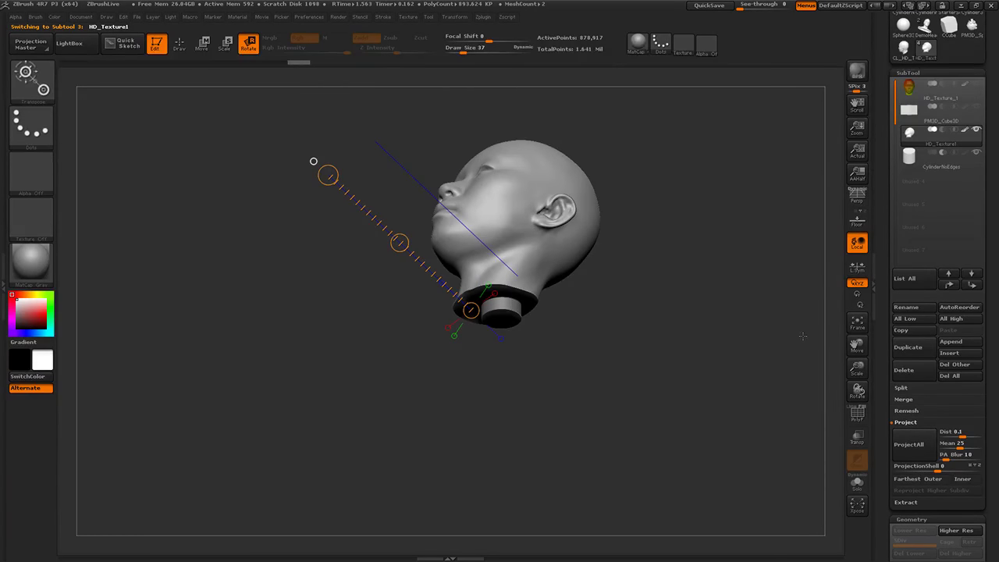
click(915, 400)
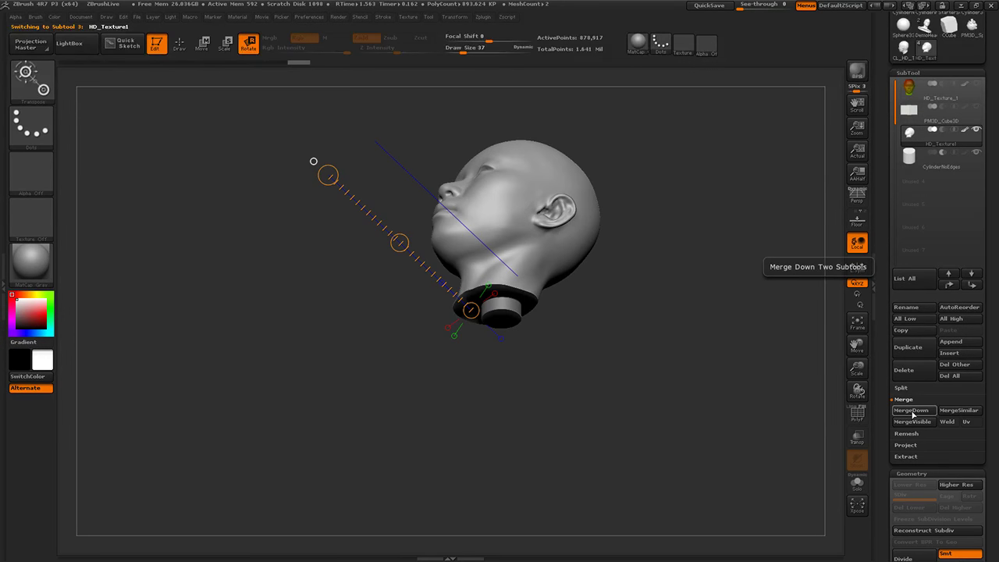
click(911, 410)
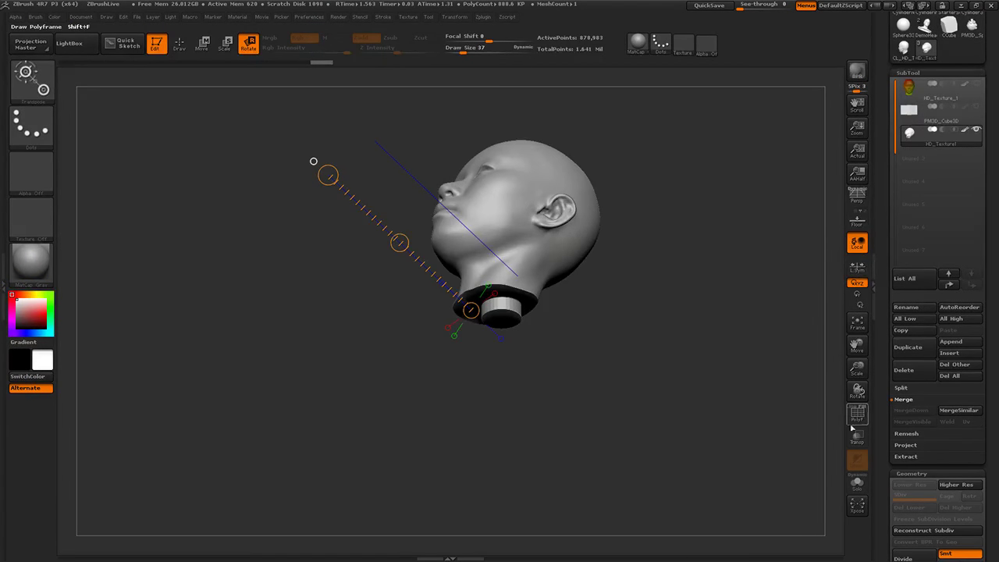
Display the merged mesh's polygroups with PolyFrame and return to Draw mode with the cylinder at the neck in view.
drag(747, 334, 798, 172)
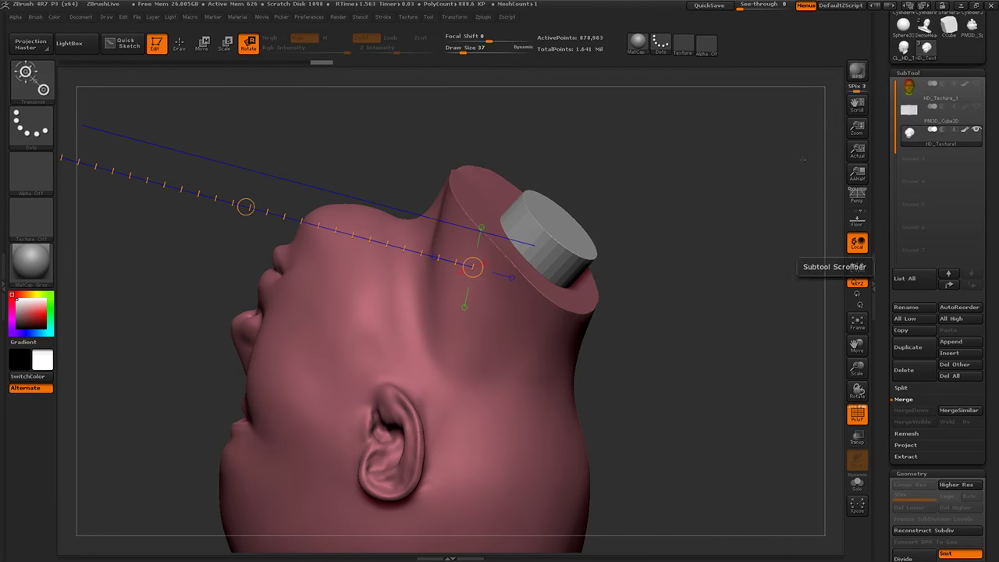
mouse_move(507, 262)
mouse_down()
mouse_move(569, 240)
mouse_move(640, 195)
mouse_up()
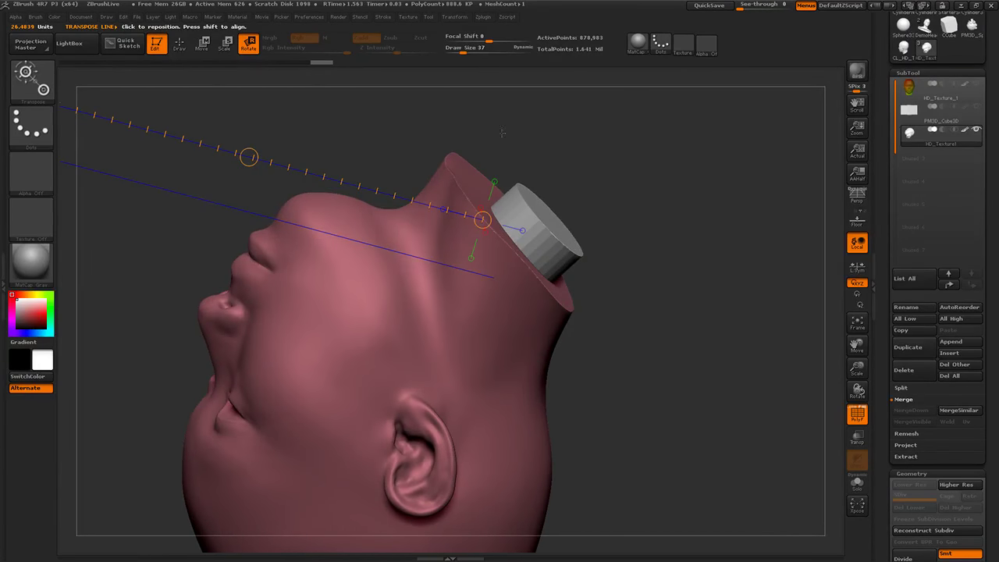
click(179, 44)
drag(745, 375, 737, 326)
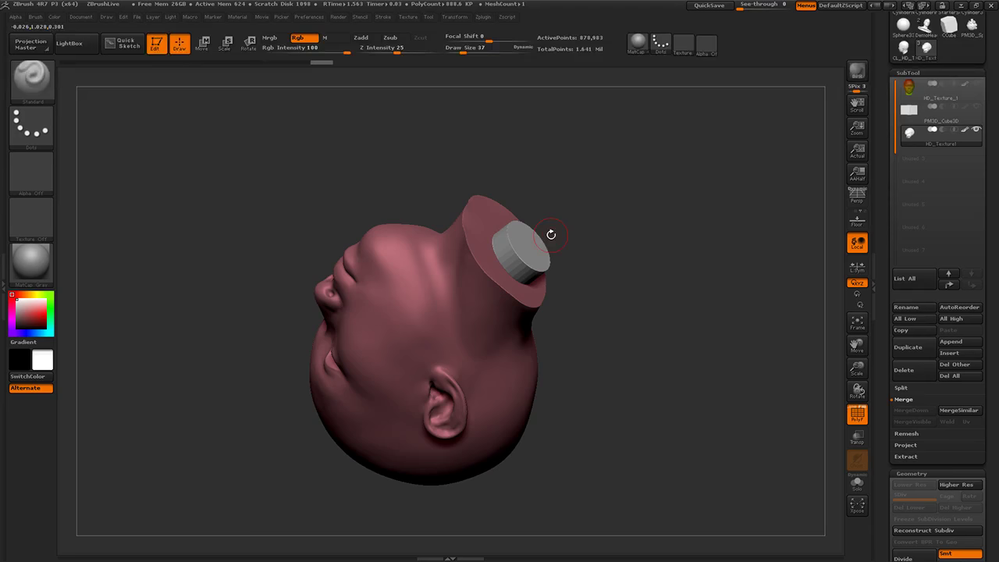
Set the DynaMesh shell thickness to 10 and create a shell from the merged head and neck cylinder.
drag(879, 385, 886, 272)
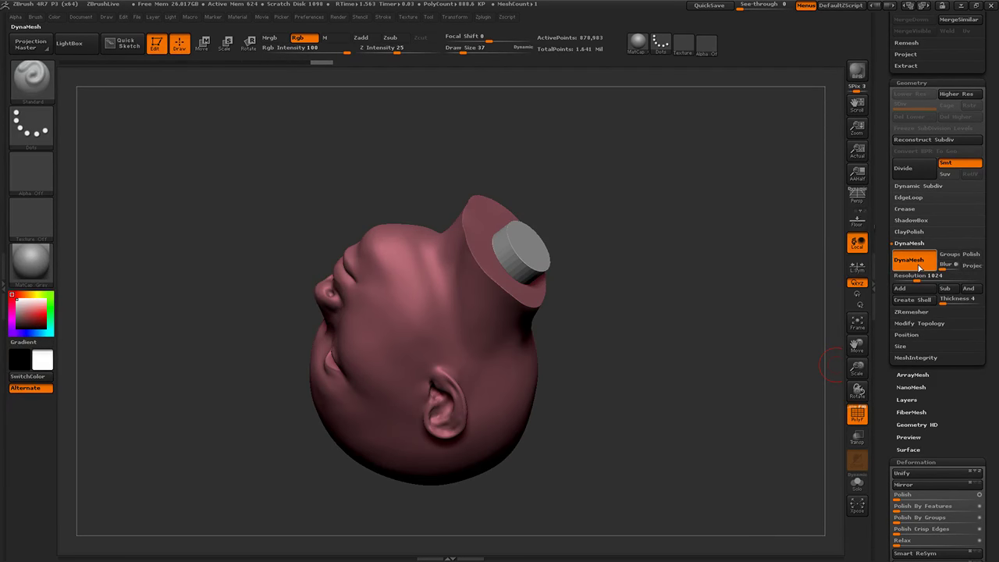
click(941, 300)
text(10)
key(Return)
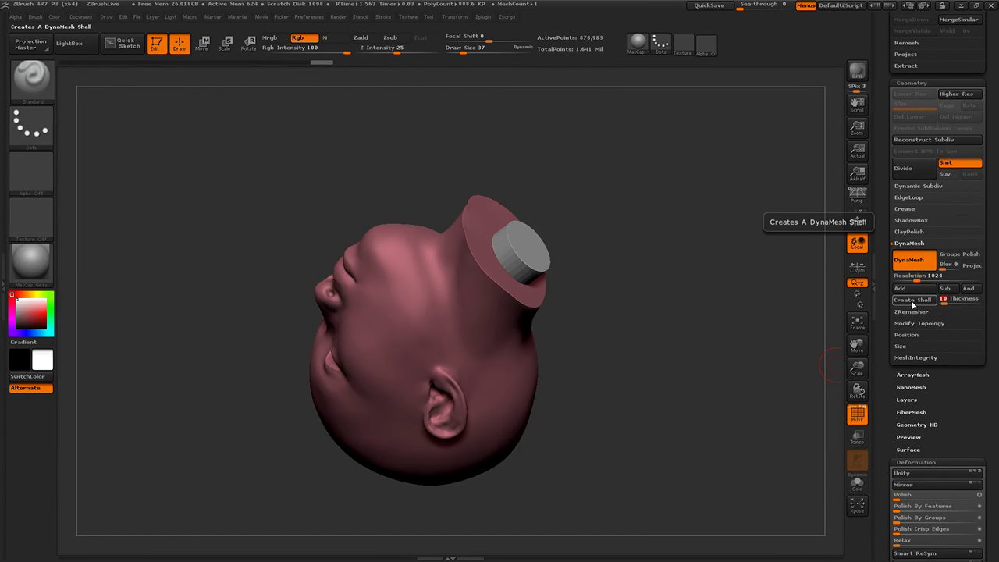
click(913, 301)
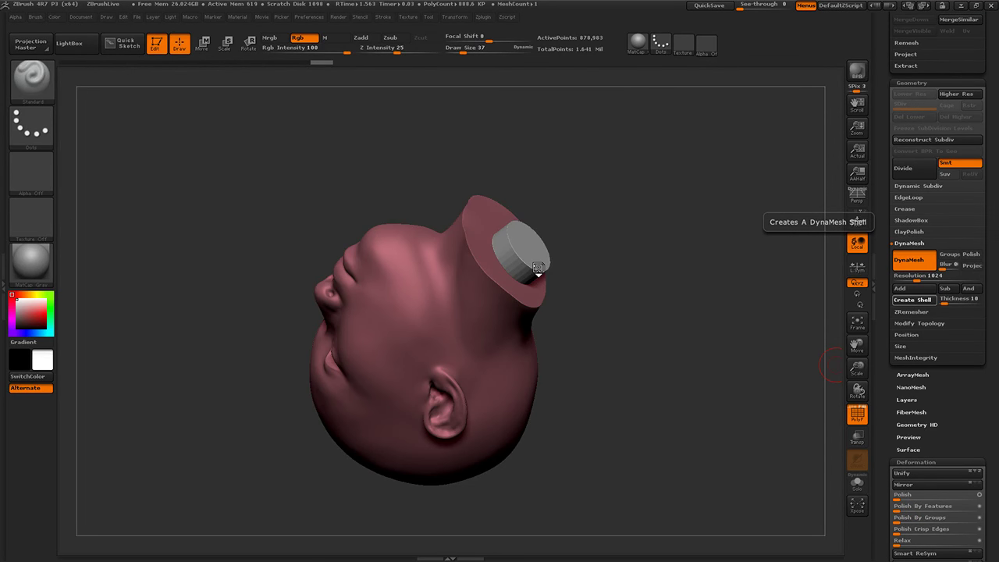
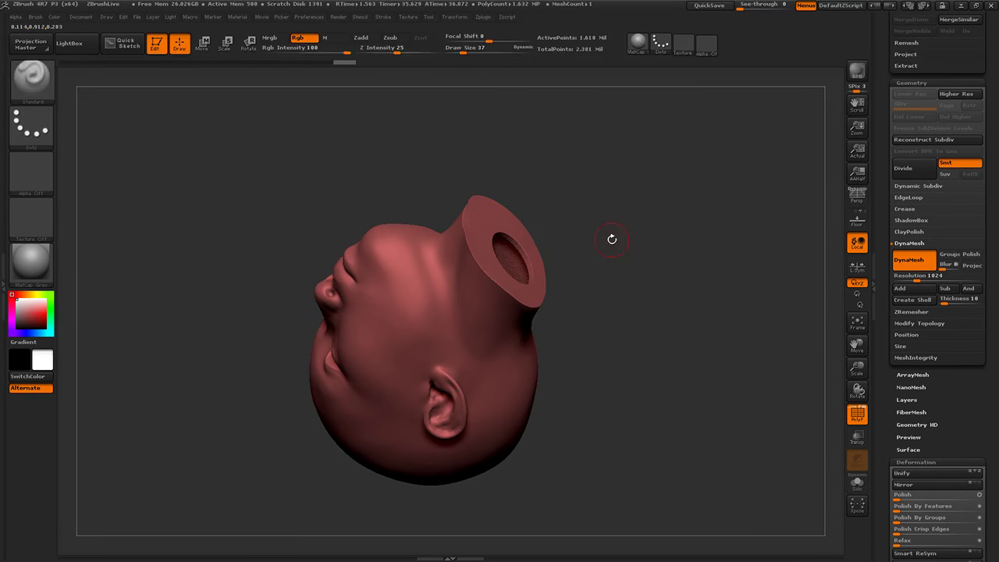
Examine the opening and inner wall at the neck of the shelled head, with and without PolyFrame.
mouse_move(612, 238)
mouse_down()
mouse_move(805, 385)
mouse_move(741, 433)
mouse_move(761, 459)
mouse_up()
click(856, 413)
click(857, 412)
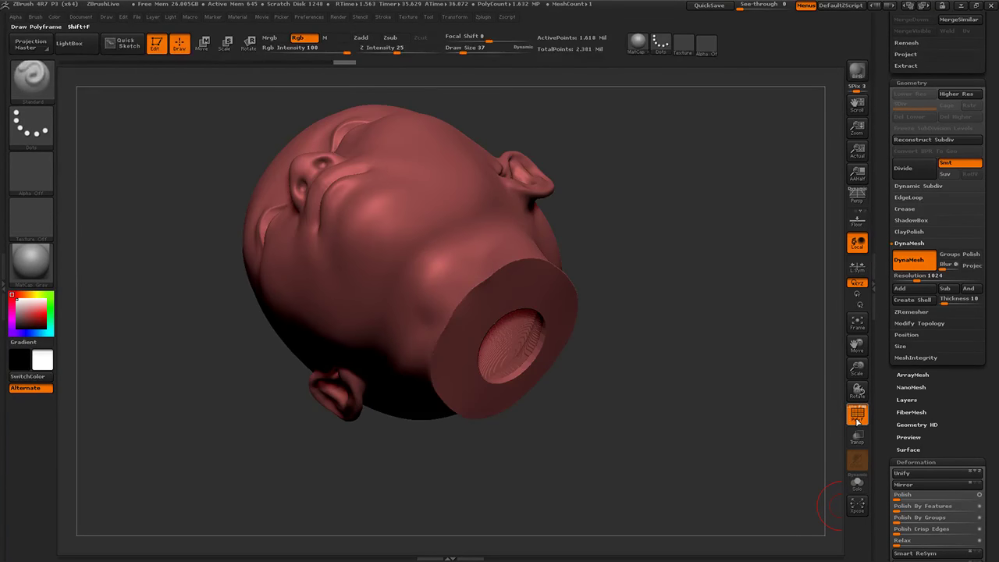
click(858, 420)
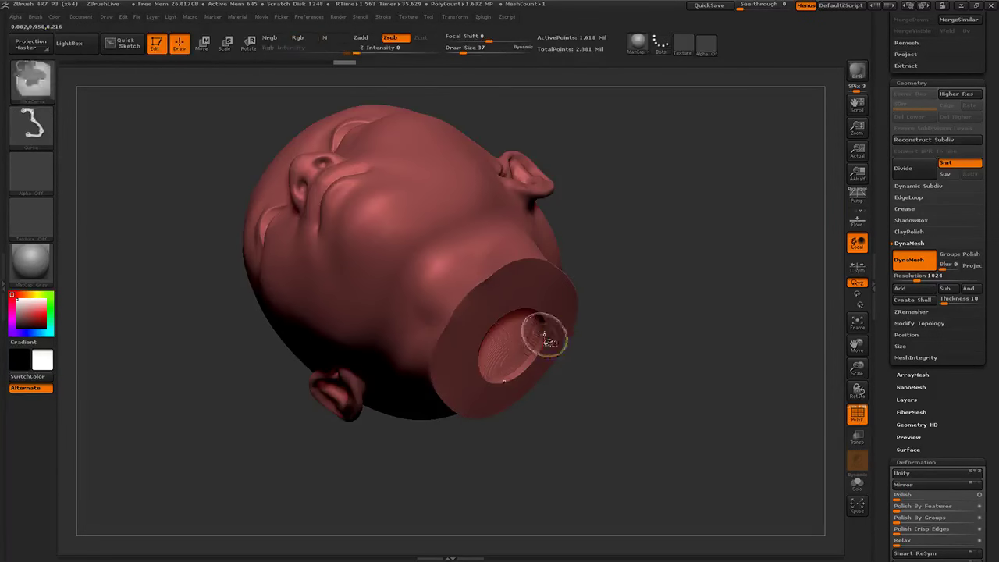
drag(648, 406, 674, 266)
click(857, 413)
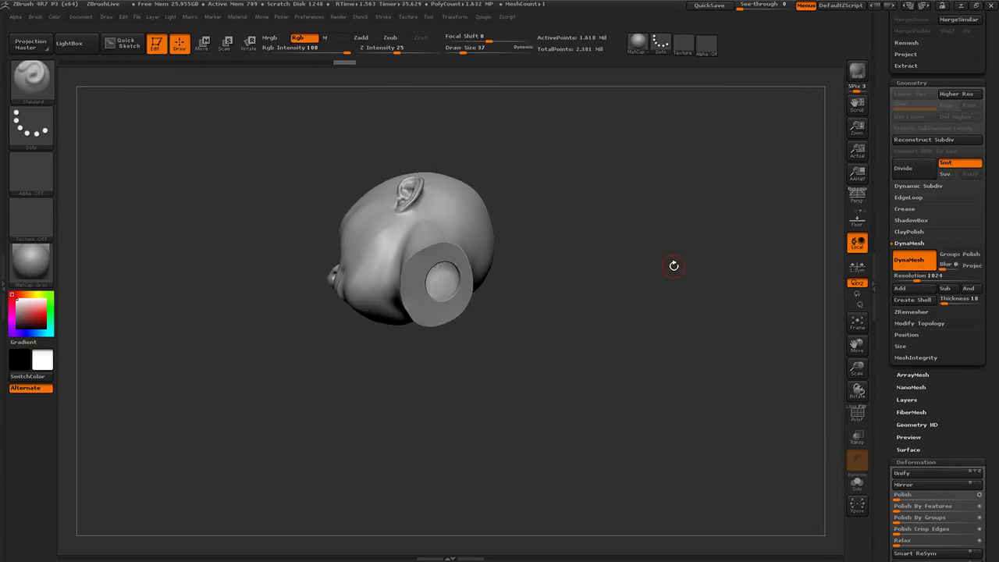
drag(674, 265, 701, 218)
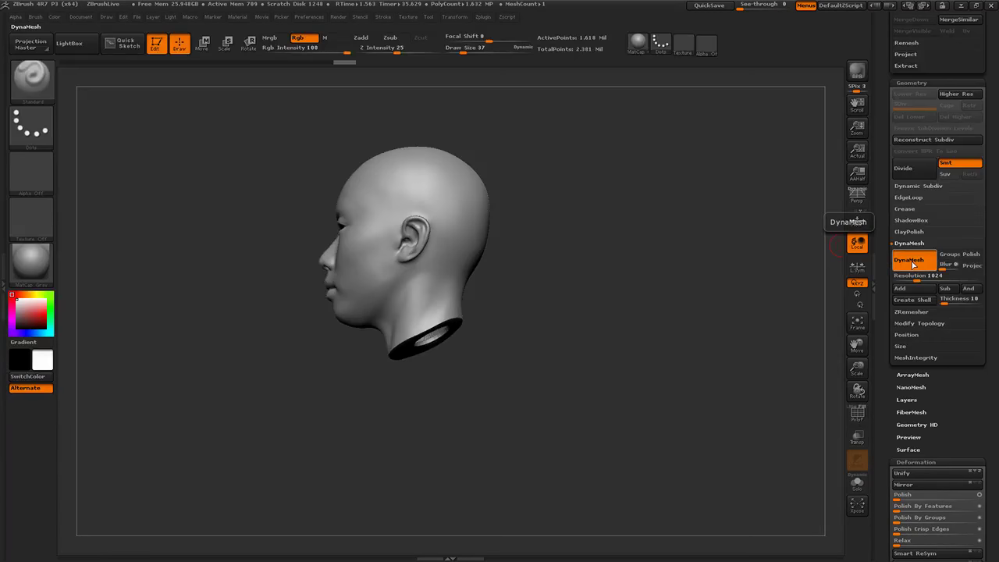
Move the cube subtool PM3D_Cube3D below the head subtool and display its polygroups and edges with PolyFrame.
drag(751, 245, 776, 287)
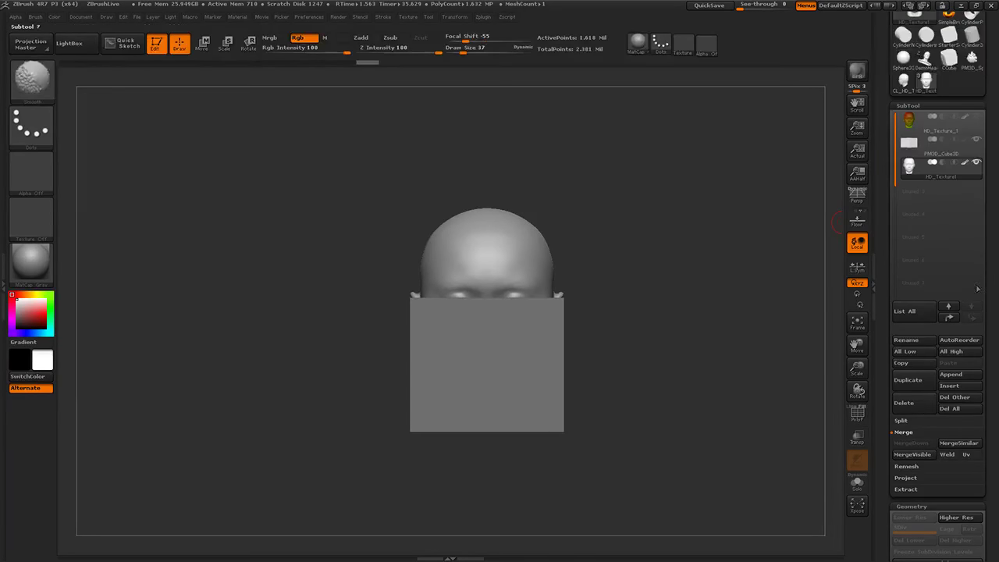
click(941, 145)
click(971, 317)
drag(771, 289, 782, 317)
click(858, 414)
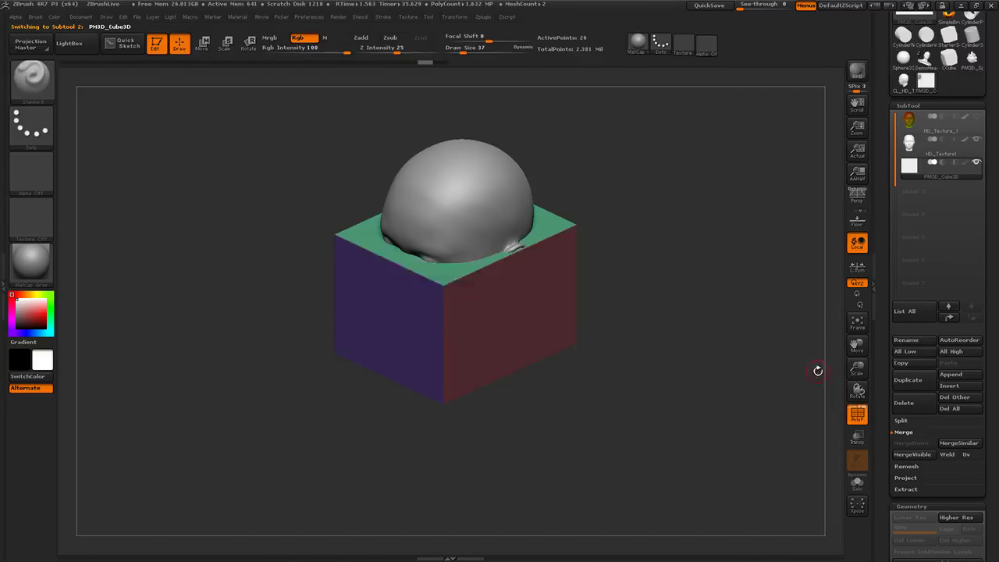
shift+drag(818, 371, 767, 356)
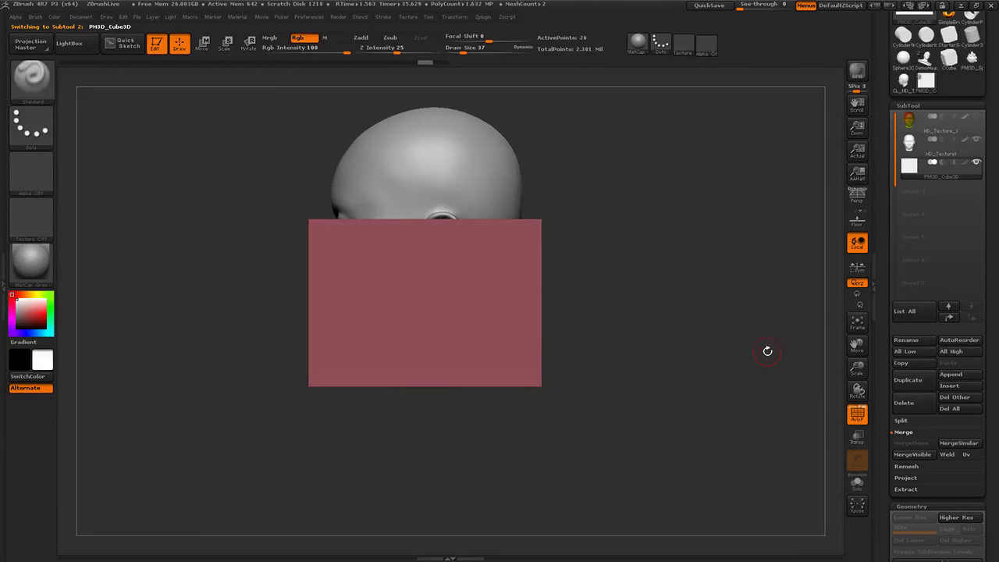
click(857, 412)
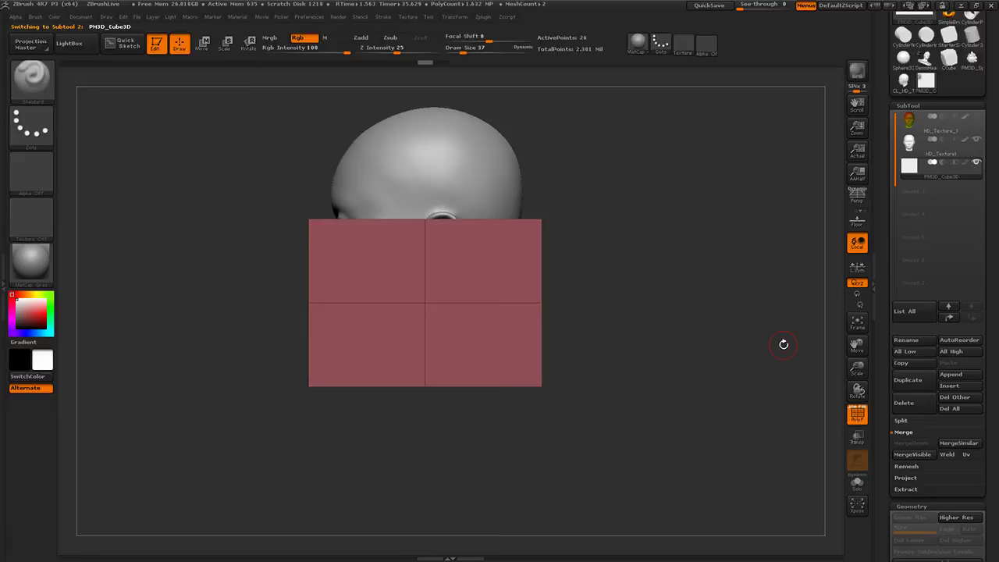
drag(784, 344, 718, 299)
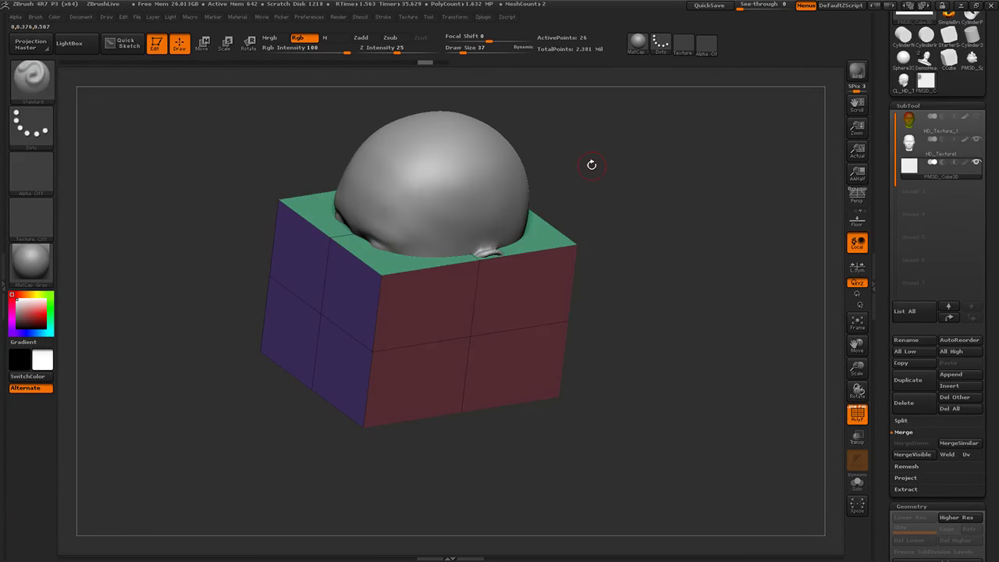
key(f)
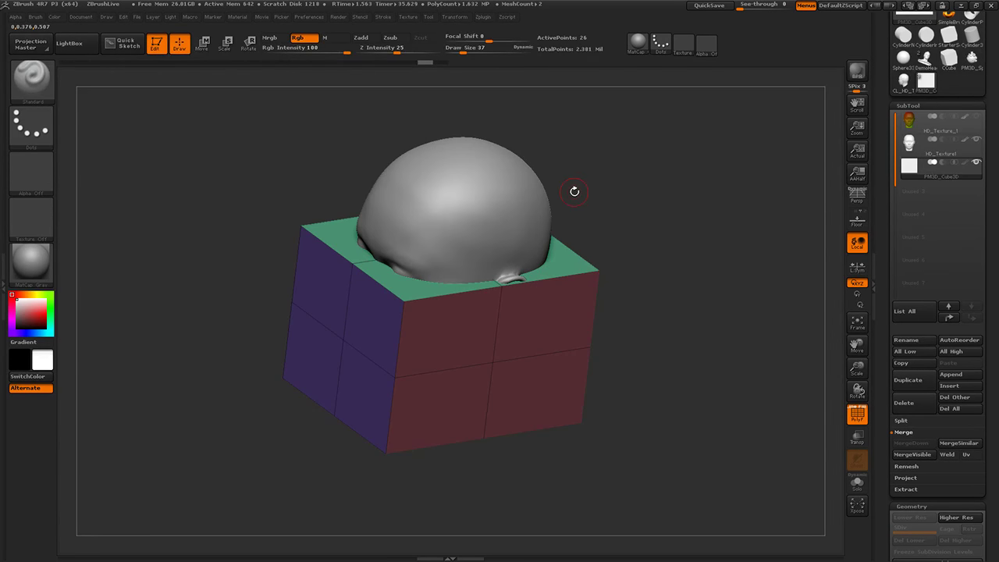
Choose the ZModeler brush and isolate the cube in Solo mode with its upper face in view.
key(b)
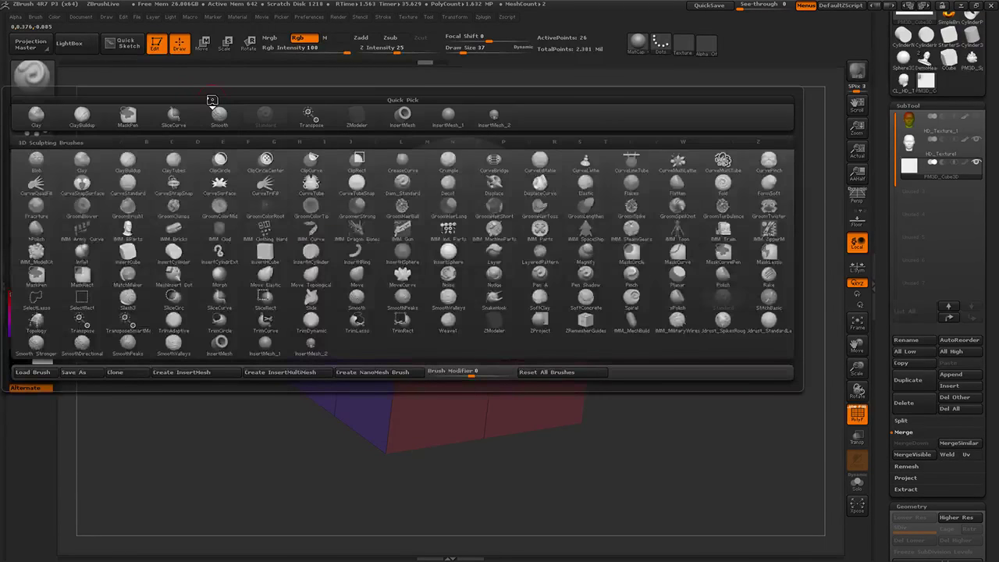
key(z)
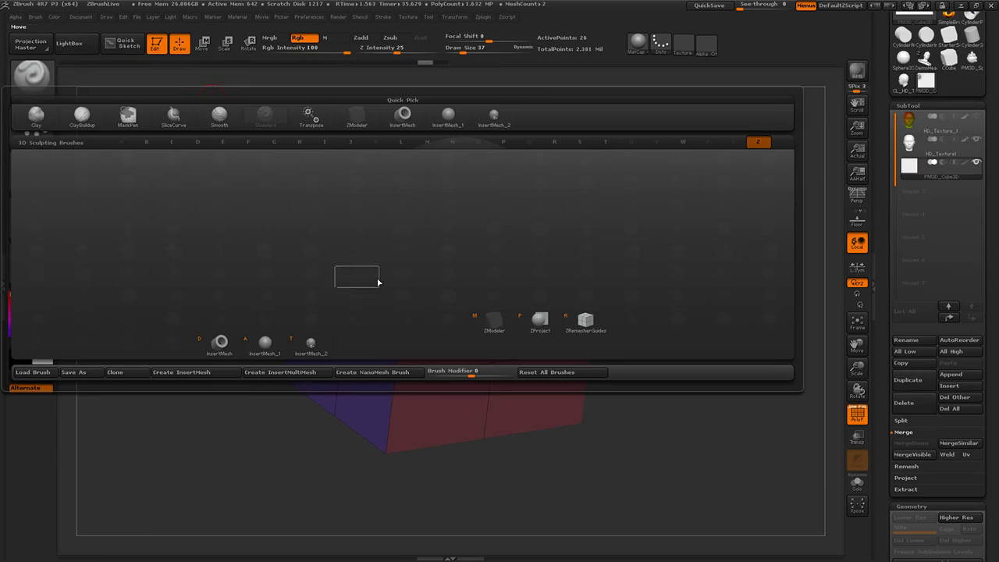
click(495, 324)
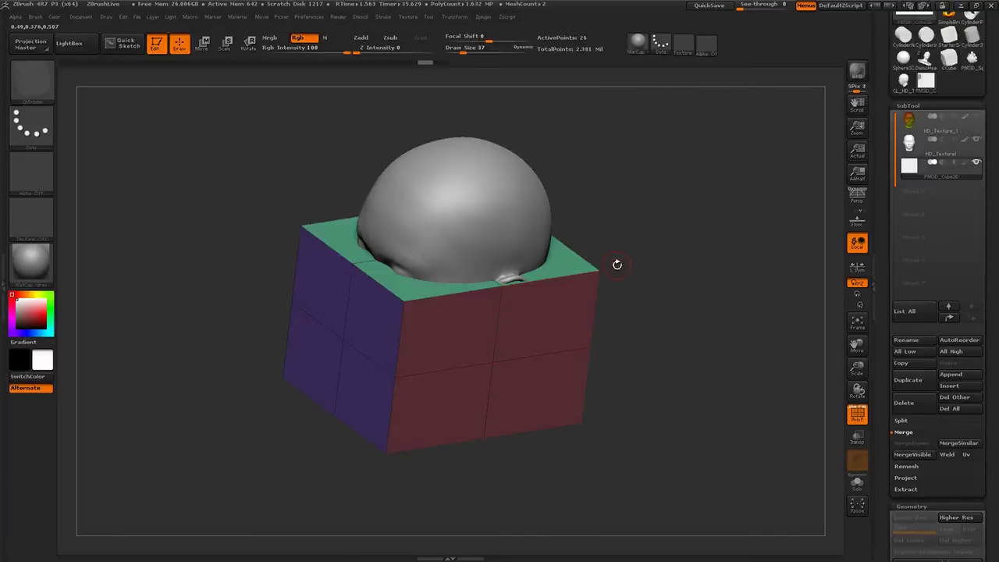
click(857, 484)
drag(726, 267, 717, 310)
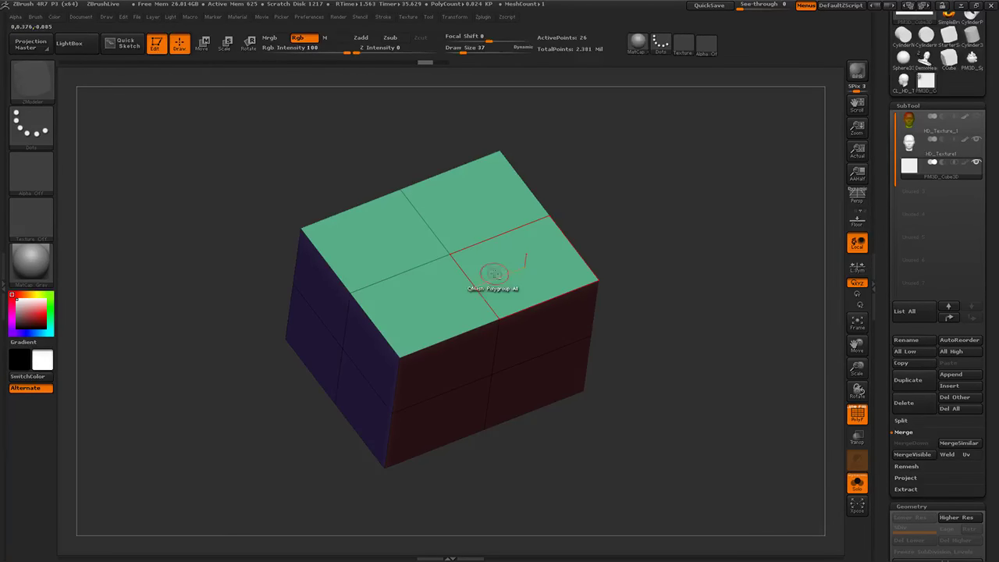
Mark the cube's upper faces as a temporary polygroup and QMesh them upward to make a taller block.
alt+drag(494, 273, 407, 251)
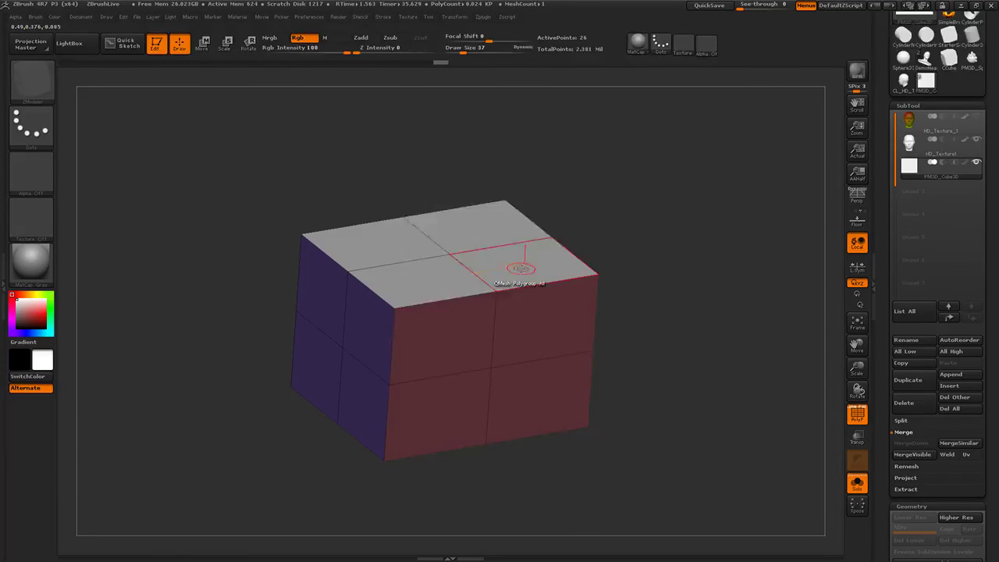
key(space)
click(546, 205)
drag(536, 261, 543, 108)
Show all visible subtools with transparency on, Ghost off and PolyFrame on, so the head can be seen inside the block.
alt+drag(712, 281, 758, 399)
click(851, 490)
click(859, 421)
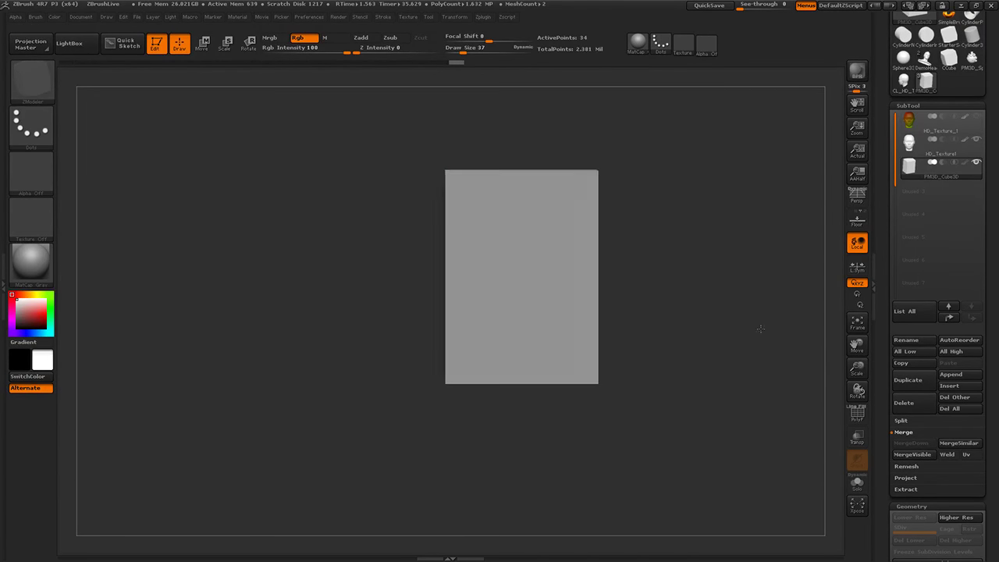
drag(760, 331, 801, 337)
click(857, 484)
click(857, 437)
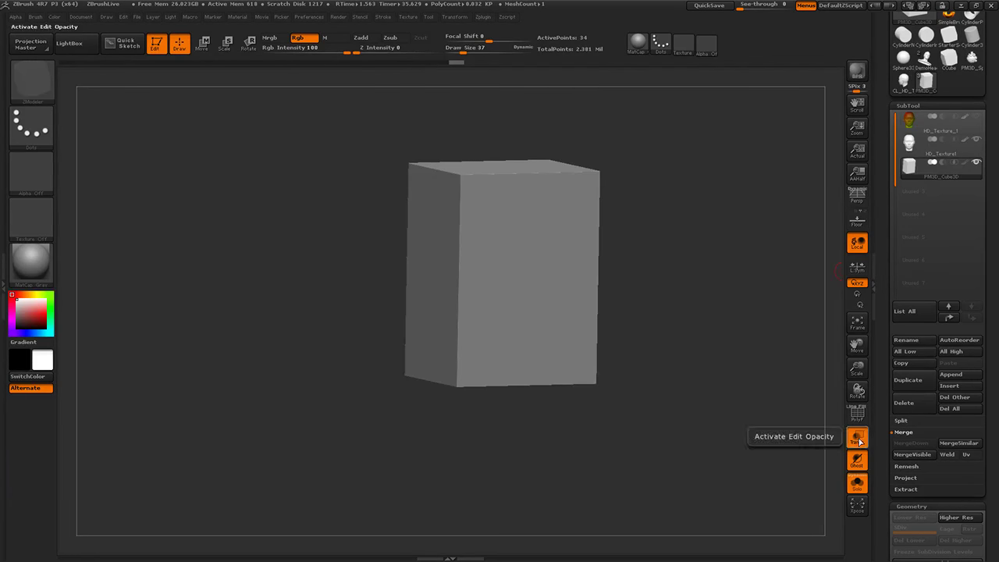
shift+drag(811, 428, 753, 418)
click(857, 461)
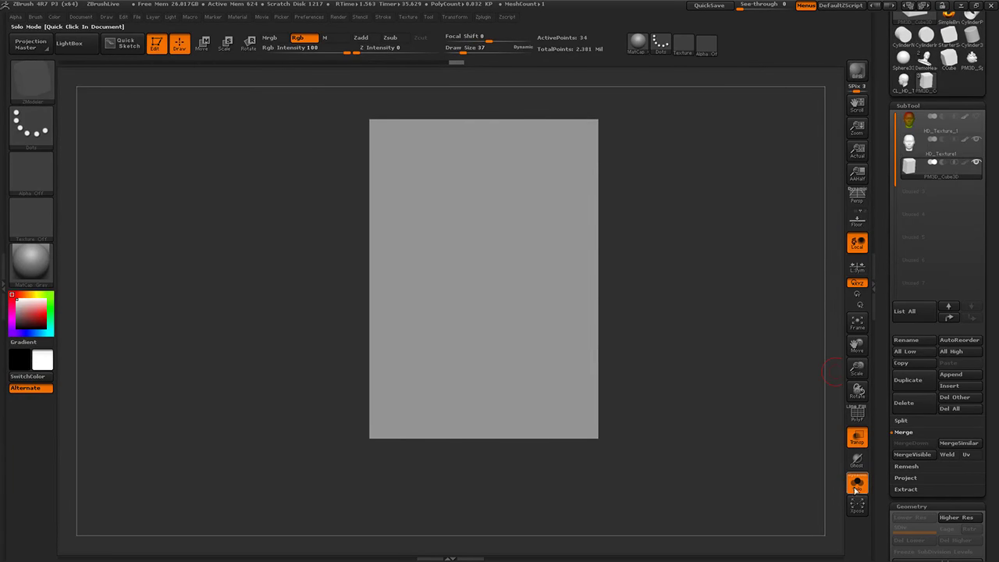
click(857, 484)
shift+drag(707, 294, 707, 305)
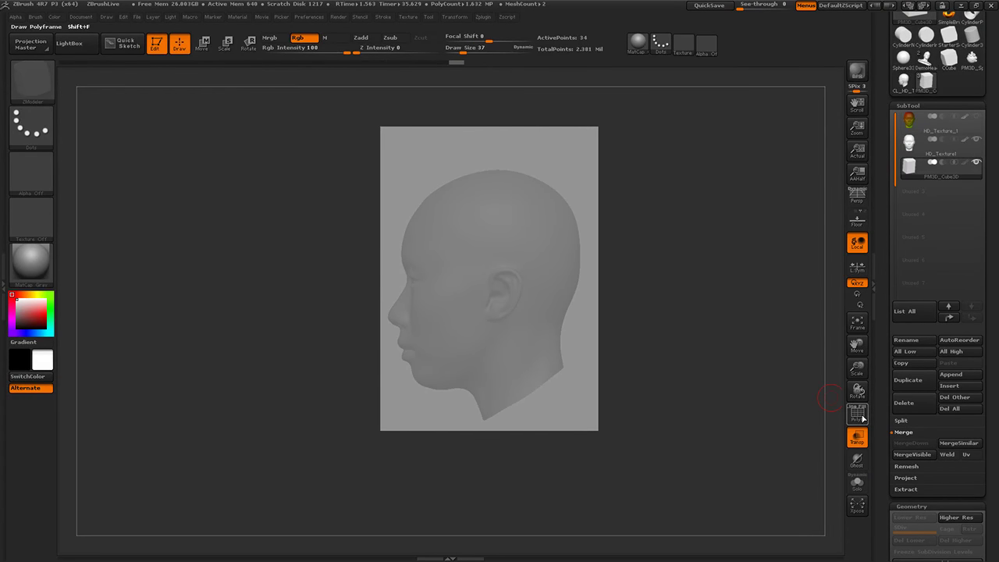
click(857, 413)
mouse_move(765, 355)
mouse_down()
mouse_move(789, 355)
mouse_move(754, 368)
mouse_up()
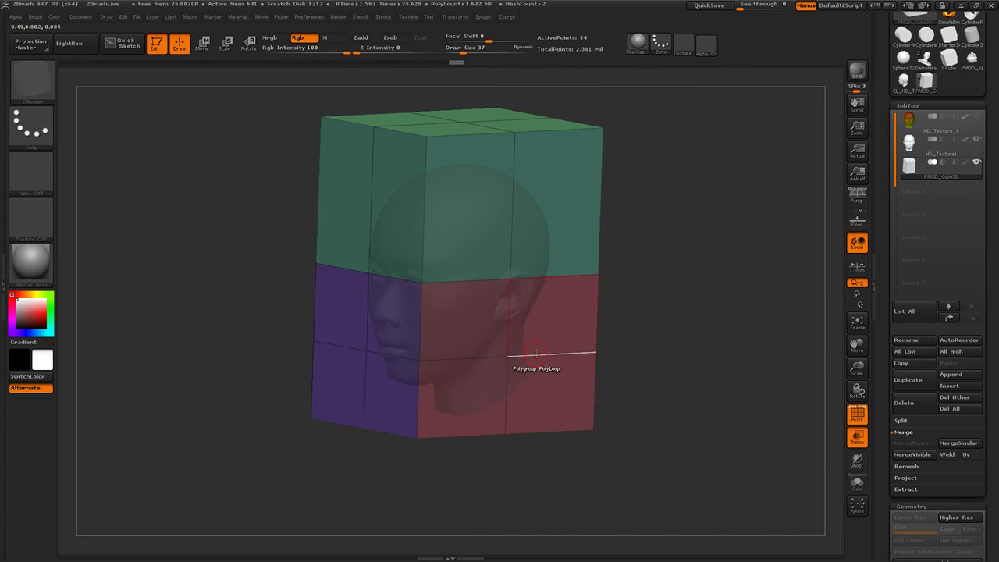
Delete the block's extra edge loops with ZModeler, keeping only the horizontal loop between its upper and lower sections.
key(space)
click(508, 276)
alt+click(367, 346)
alt+click(509, 348)
mouse_move(721, 406)
mouse_down()
mouse_move(695, 409)
mouse_move(723, 401)
mouse_move(710, 399)
mouse_up()
drag(732, 352, 742, 359)
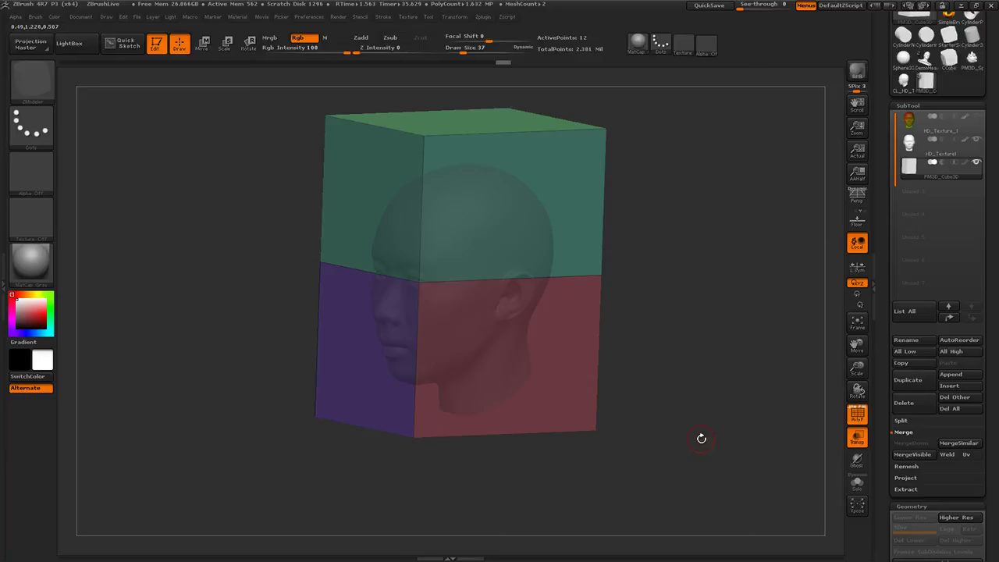
Duplicate the block subtool and reduce the copy to its lower section.
click(907, 380)
drag(761, 256, 746, 261)
drag(513, 207, 437, 191)
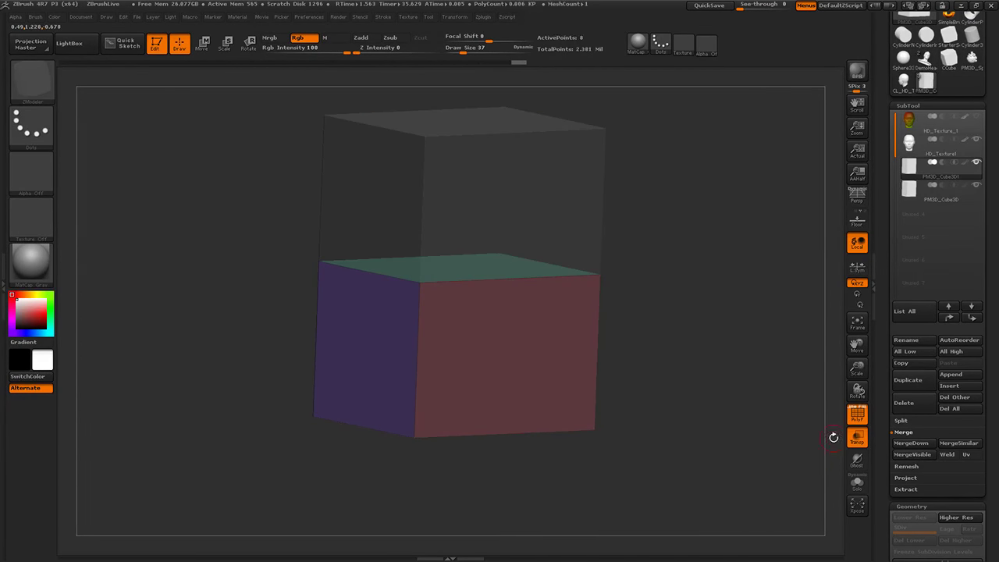
Select the original block PM3D_Cube3D and reduce it to its upper section.
click(945, 193)
drag(757, 357, 692, 379)
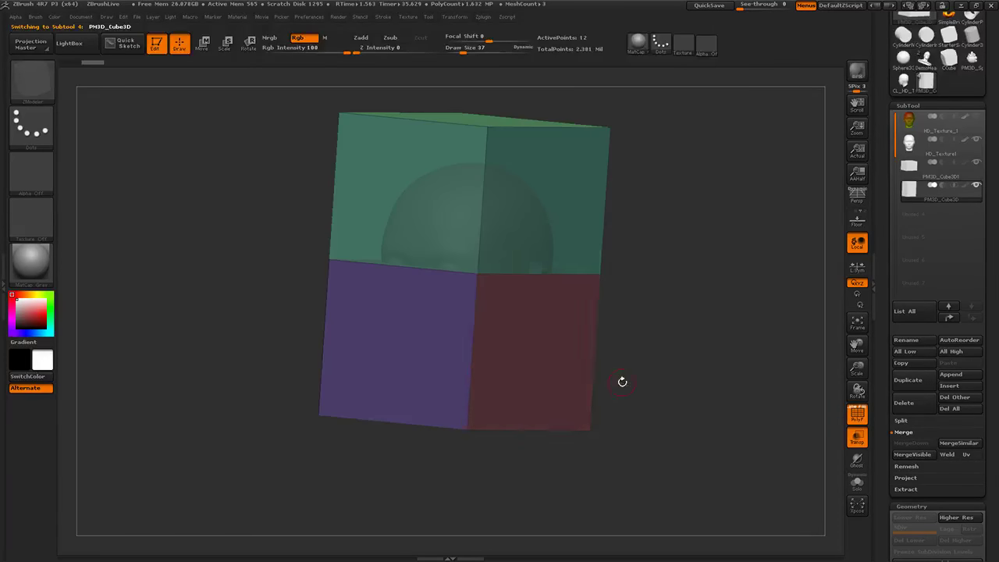
drag(554, 367, 796, 392)
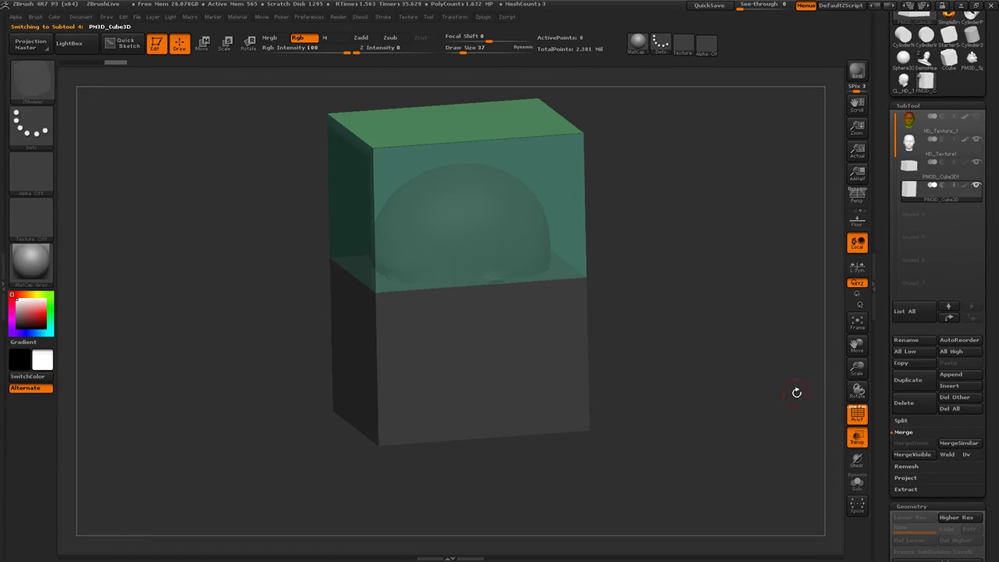
Isolate the subtools in Solo mode and give the lower block PM3D_Cube3D1 a single polygroup.
click(858, 485)
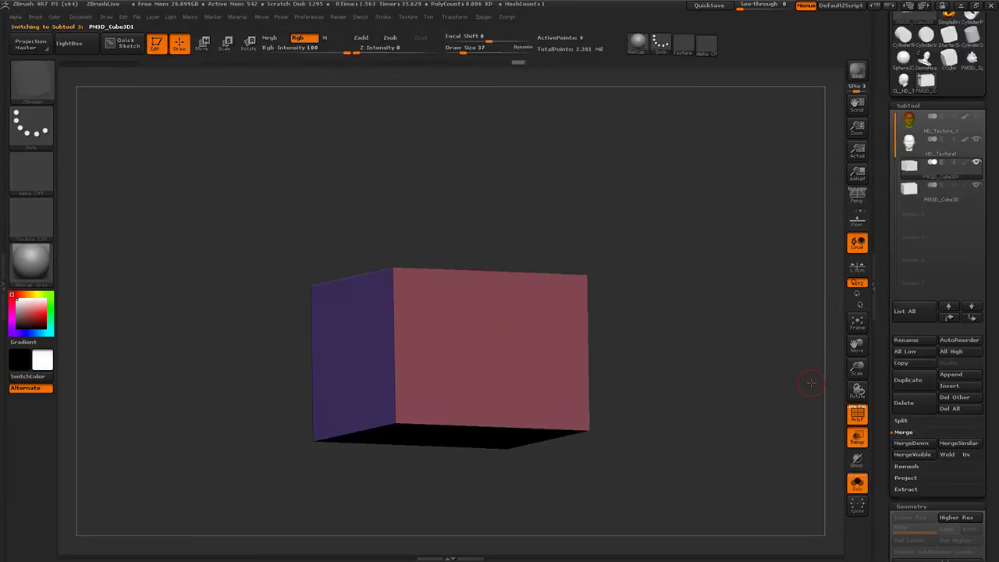
key(Up)
key(Down)
key(Up)
drag(762, 312, 764, 350)
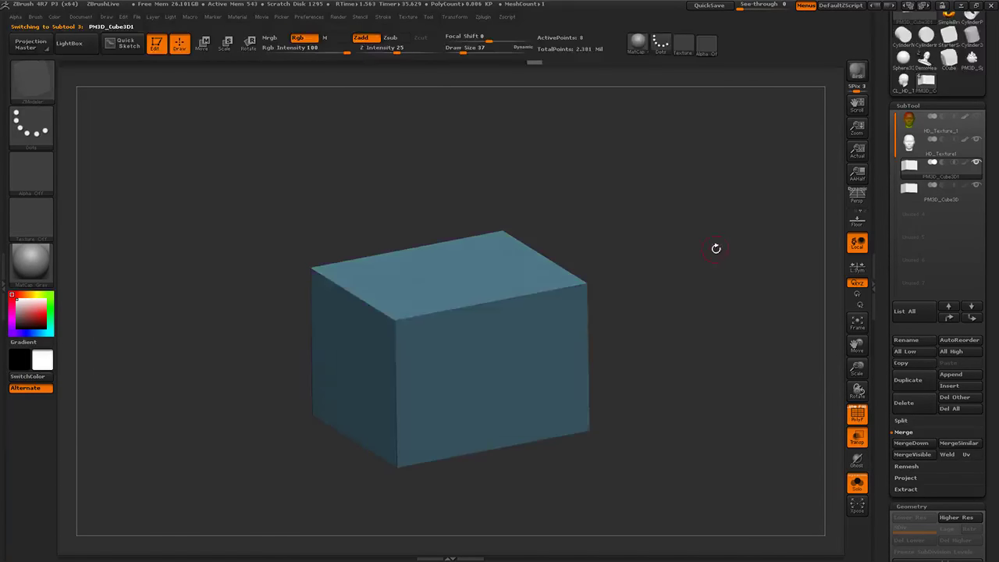
key(Up)
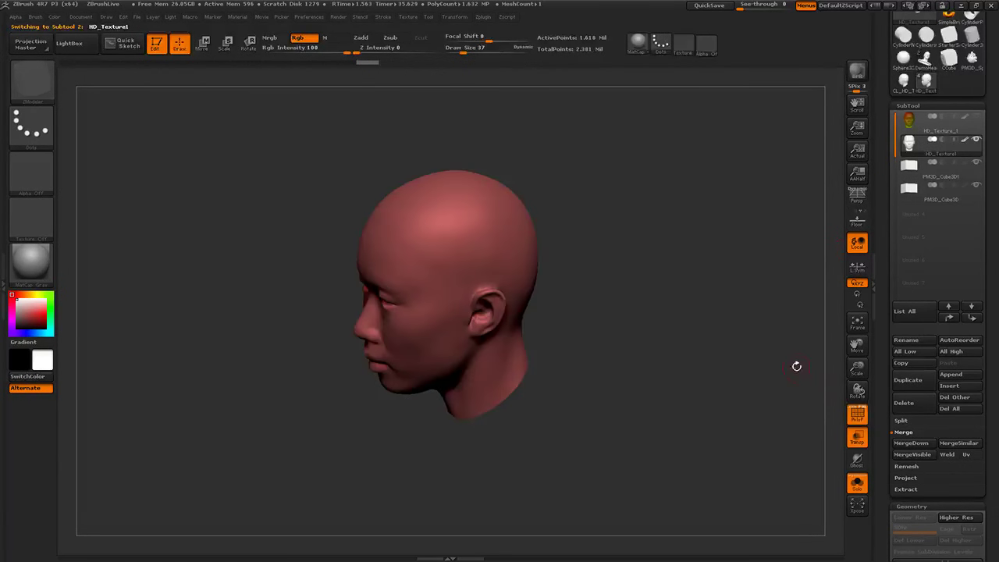
key(Down)
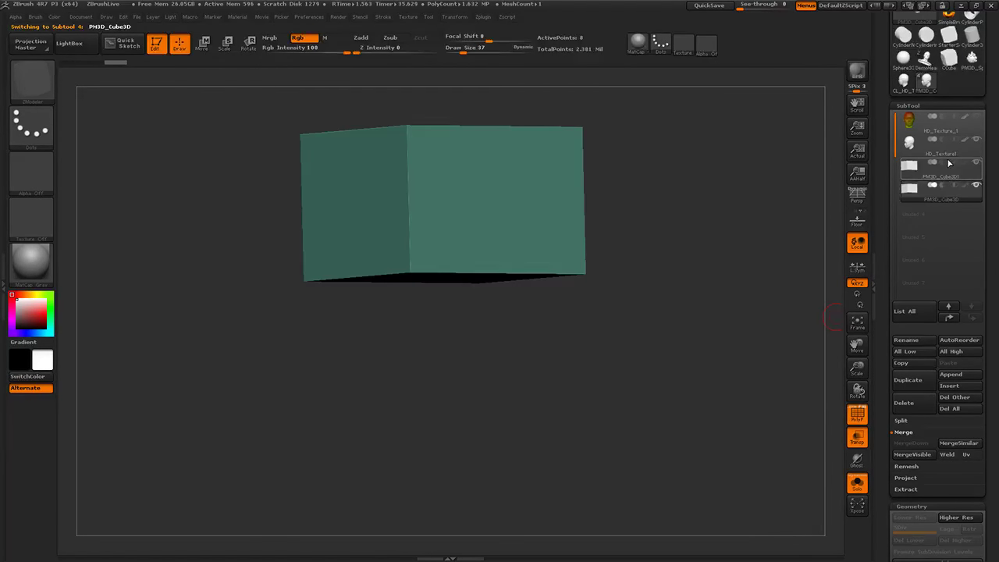
Duplicate the head subtool and move HD_Texture1 down between the two blocks, directly above PM3D_Cube3D.
click(950, 163)
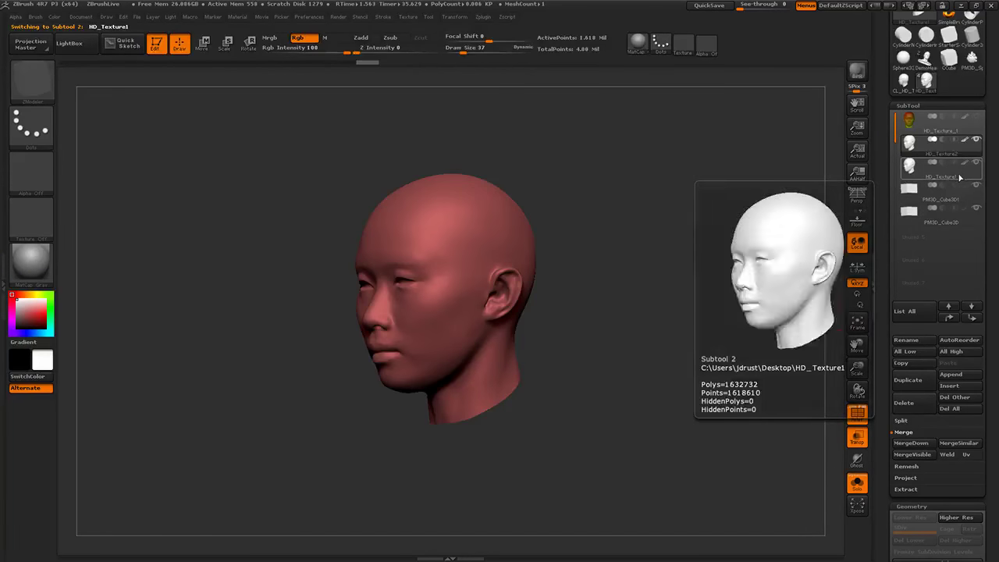
click(969, 319)
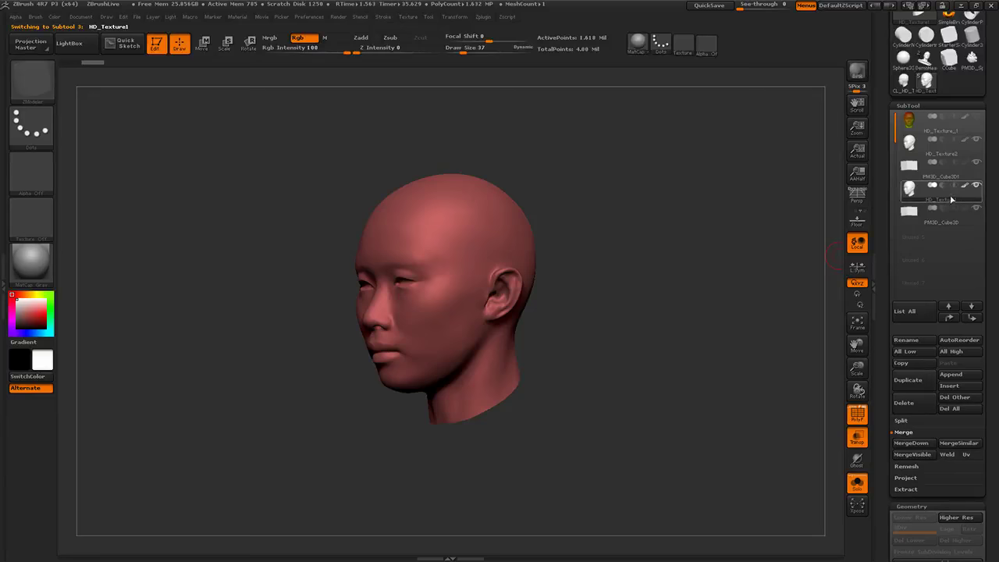
mouse_move(943, 178)
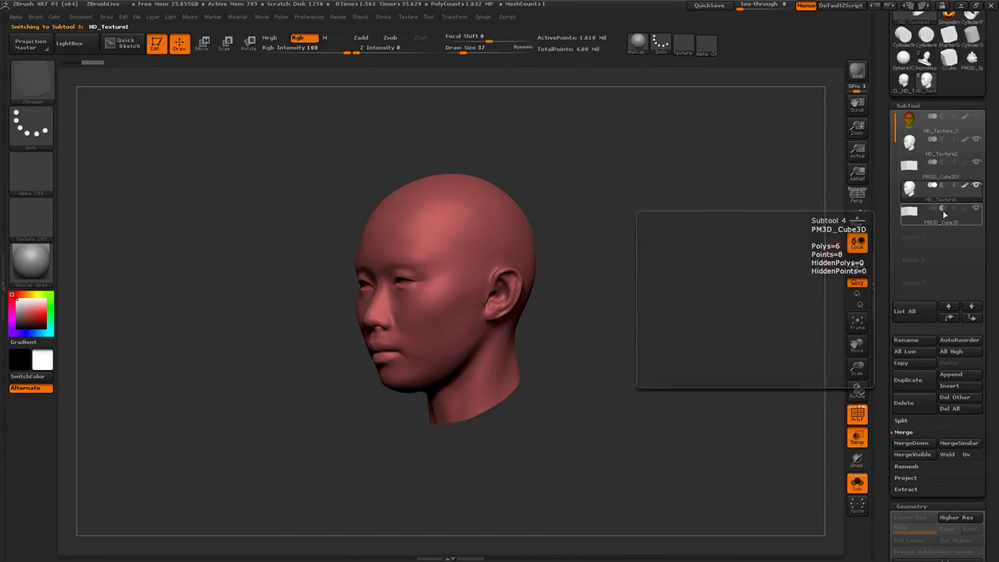
Select head copy HD_Texture2 and merge it down with the lower block PM3D_Cube3D1.
click(947, 156)
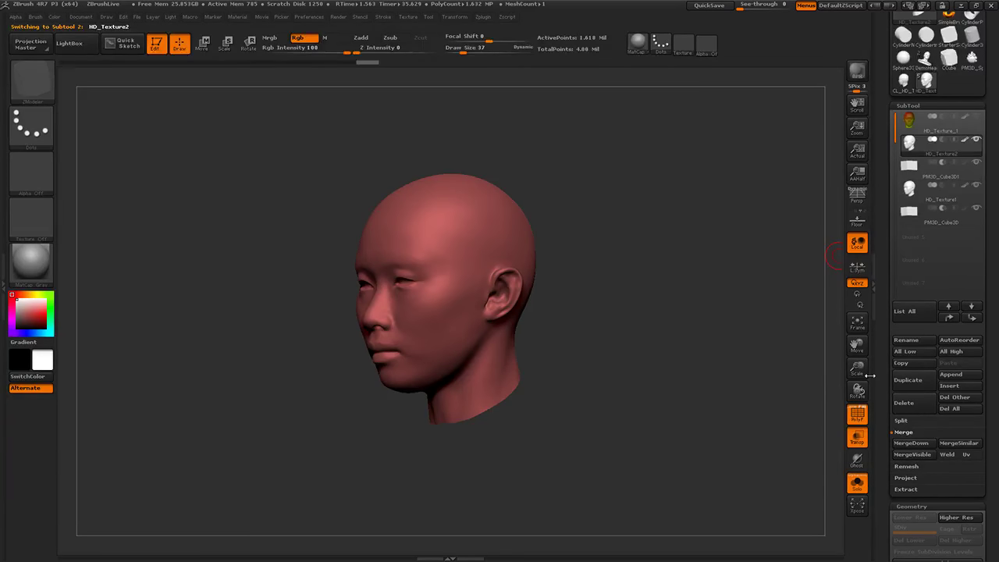
drag(681, 238, 680, 243)
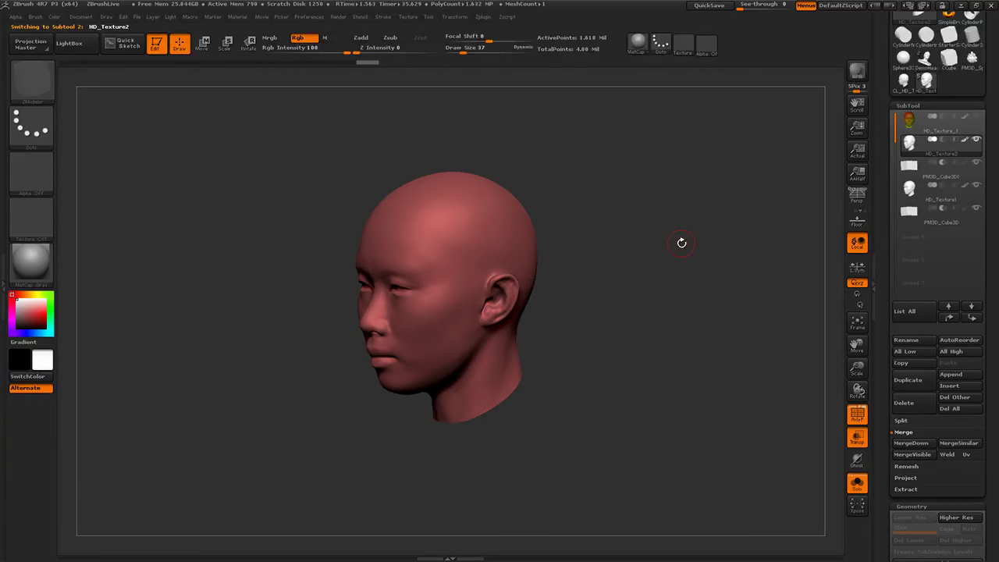
drag(731, 325, 727, 286)
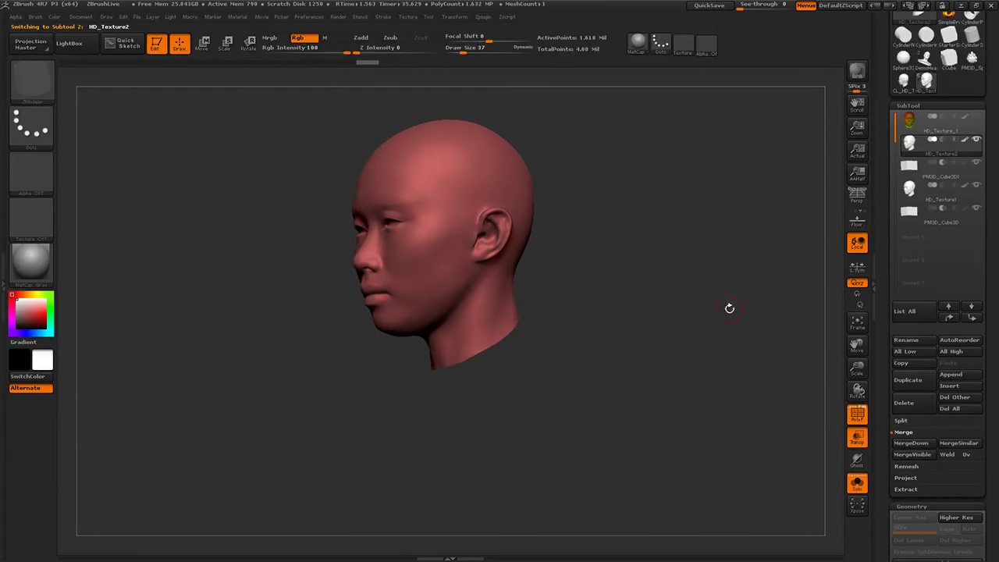
click(911, 443)
click(800, 464)
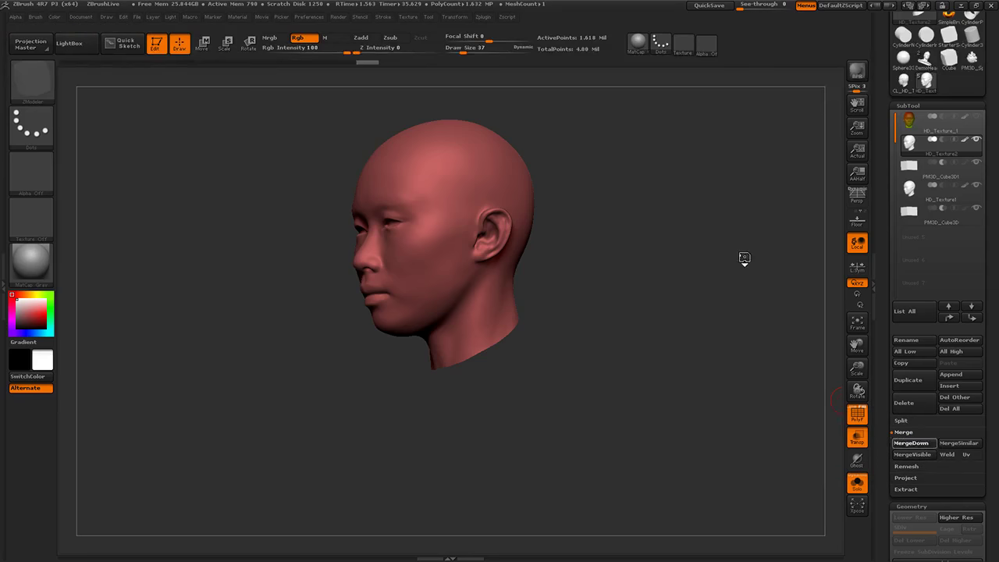
Update the DynaMesh of the merged HD_Texture2 so the block is subtracted, leaving only the skull cap.
mouse_move(752, 285)
mouse_down()
mouse_move(737, 335)
mouse_move(751, 327)
mouse_move(754, 299)
mouse_up()
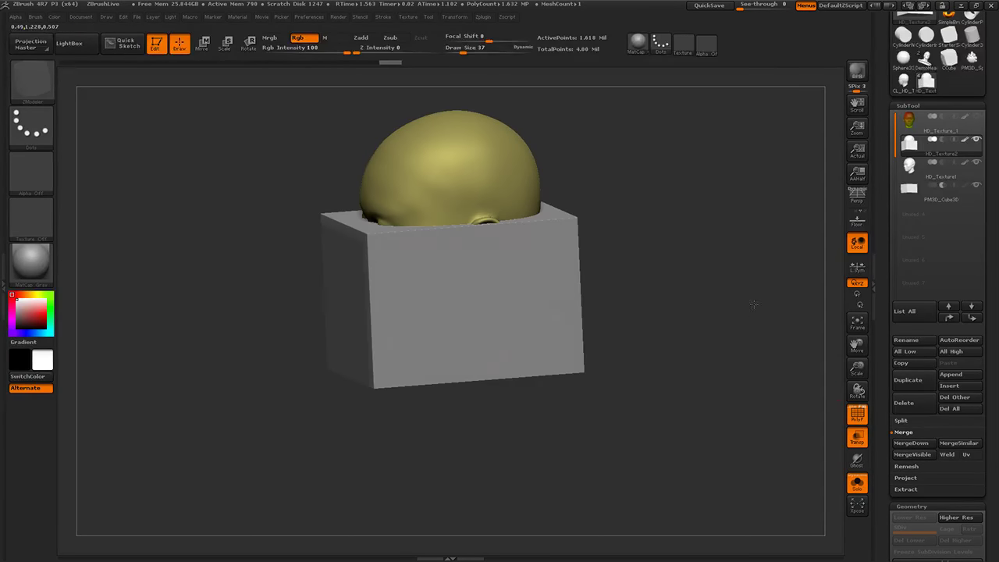
drag(889, 406, 889, 257)
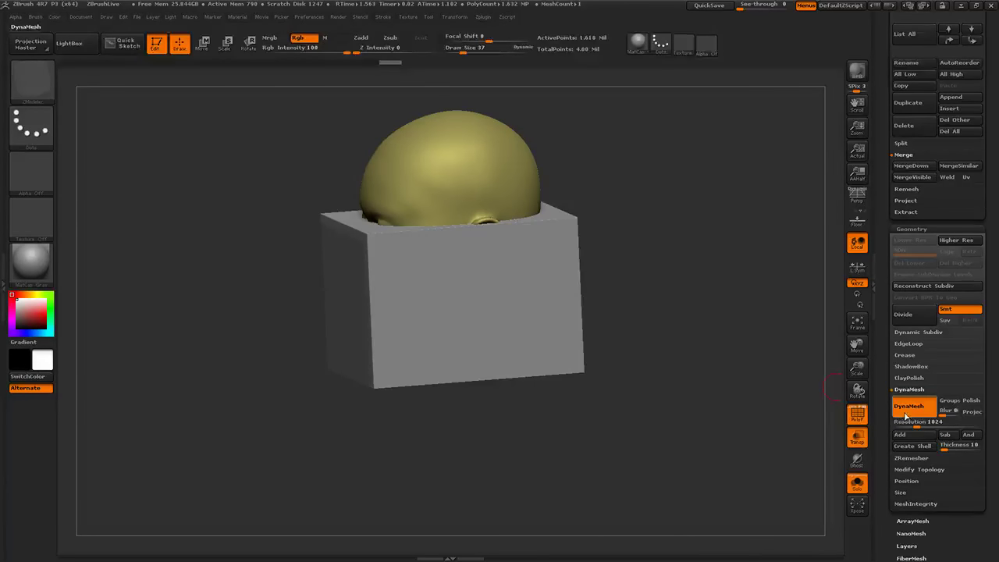
ctrl+drag(751, 156, 707, 469)
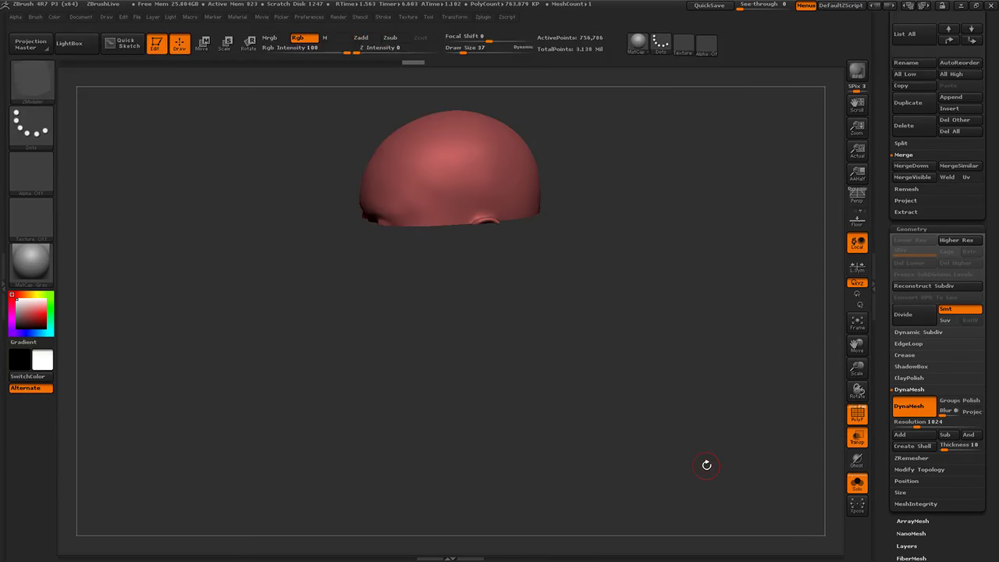
mouse_move(694, 439)
mouse_down()
mouse_move(693, 380)
mouse_move(710, 445)
mouse_up()
Merge HD_Texture1 down with the upper block PM3D_Cube3D and update its DynaMesh to subtract the block from the head.
drag(879, 200, 879, 208)
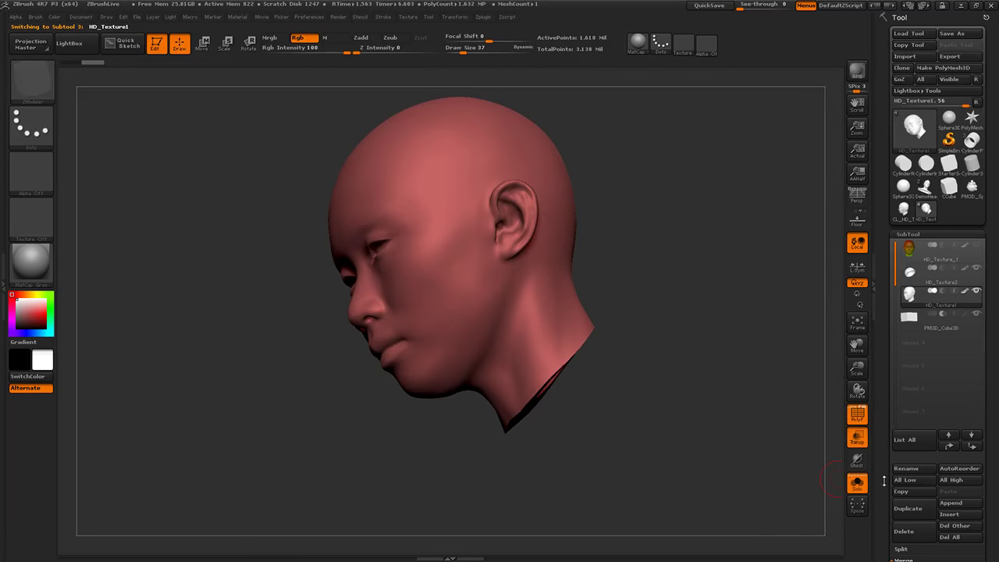
scroll(884, 407, down, 3)
scroll(924, 395, down, 3)
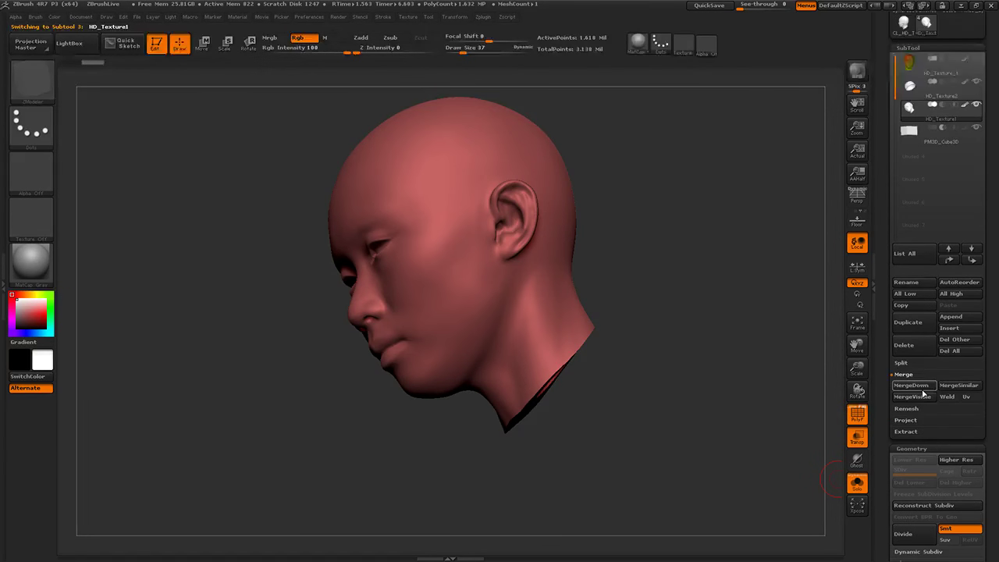
click(921, 388)
ctrl+drag(705, 145, 722, 521)
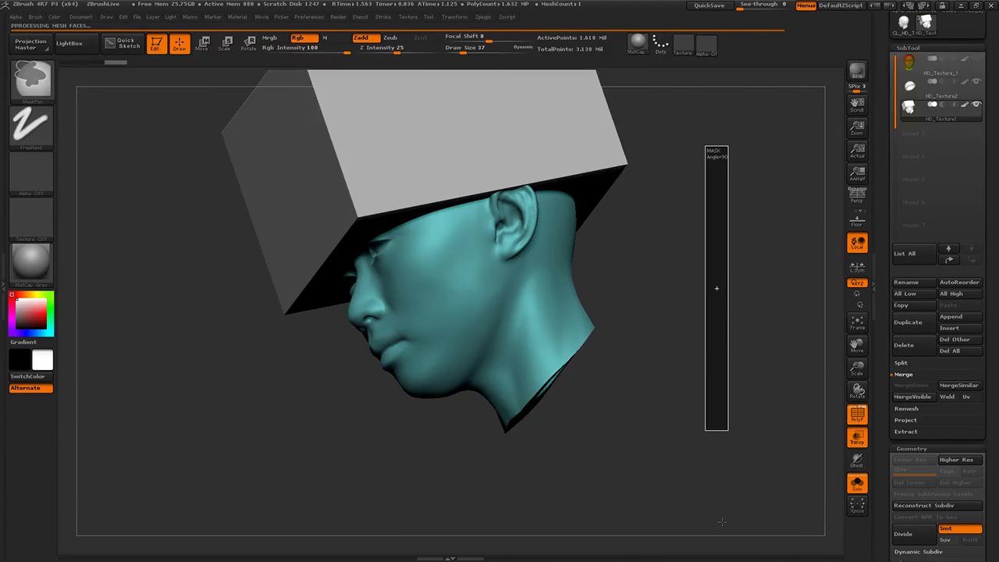
drag(694, 222, 723, 281)
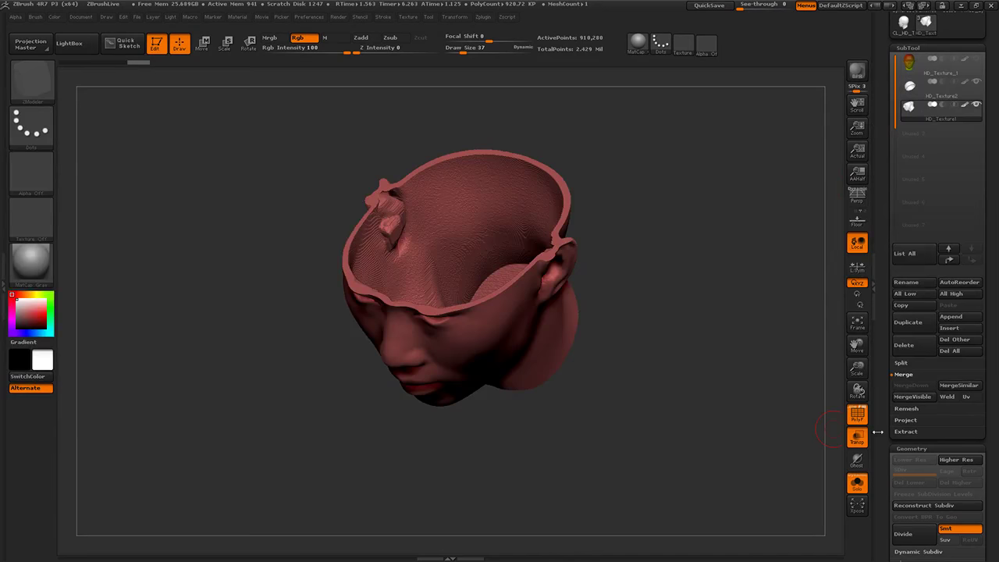
Turn off the polyframe, Solo mode and transparency to display both head parts together.
click(857, 414)
alt+drag(780, 390, 756, 328)
shift+drag(756, 329, 841, 246)
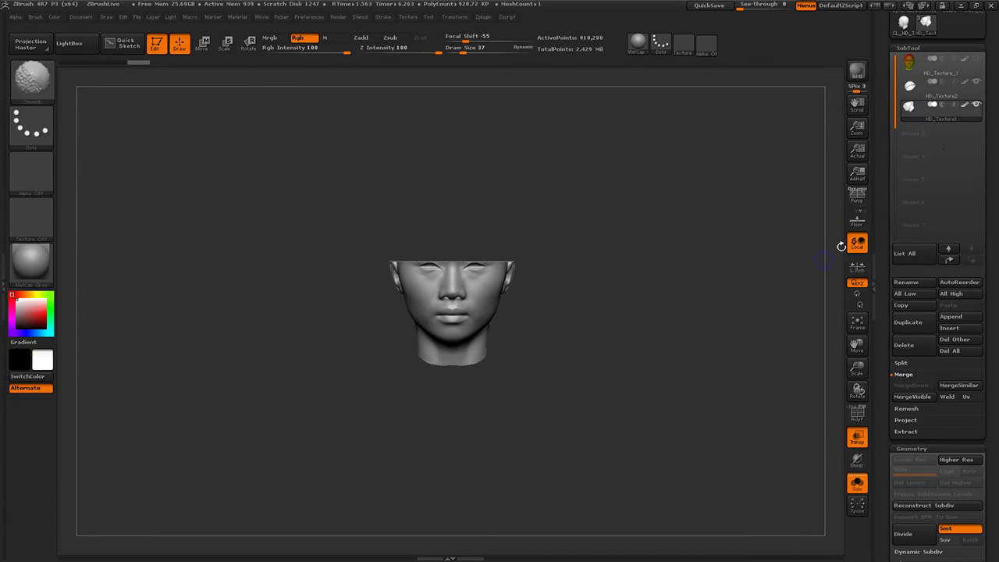
click(857, 484)
click(857, 439)
Move the lower head part HD_Texture1 straight down, away from the skull cap, and return to Draw mode.
key(w)
alt+drag(661, 345, 729, 345)
shift+drag(530, 317, 529, 224)
shift+drag(530, 271, 529, 349)
drag(645, 377, 804, 390)
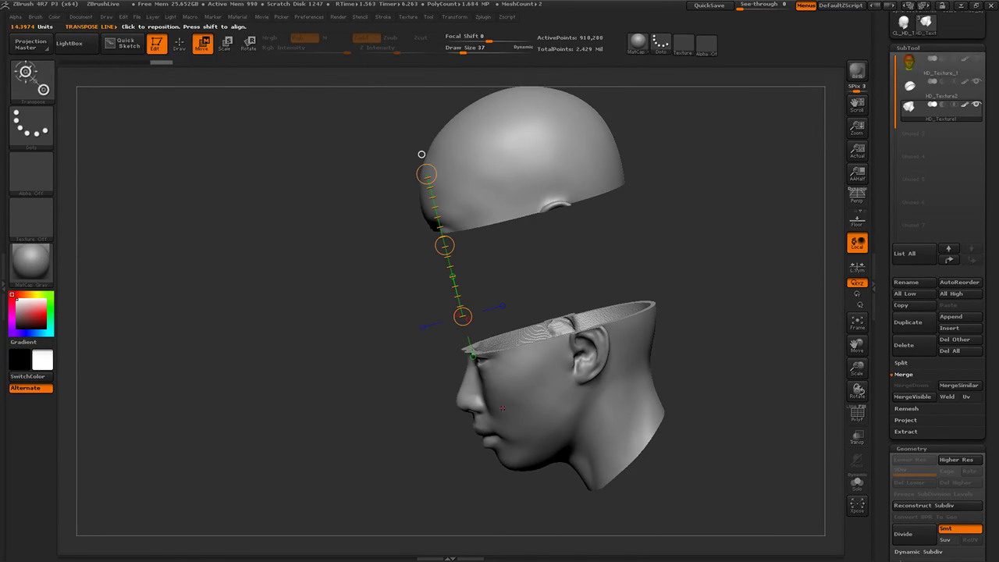
click(181, 43)
Examine the separated skull cap and lower head from several angles, including the cut rims, inner walls and neck opening.
mouse_move(230, 100)
mouse_down()
mouse_move(669, 234)
mouse_move(683, 299)
mouse_up()
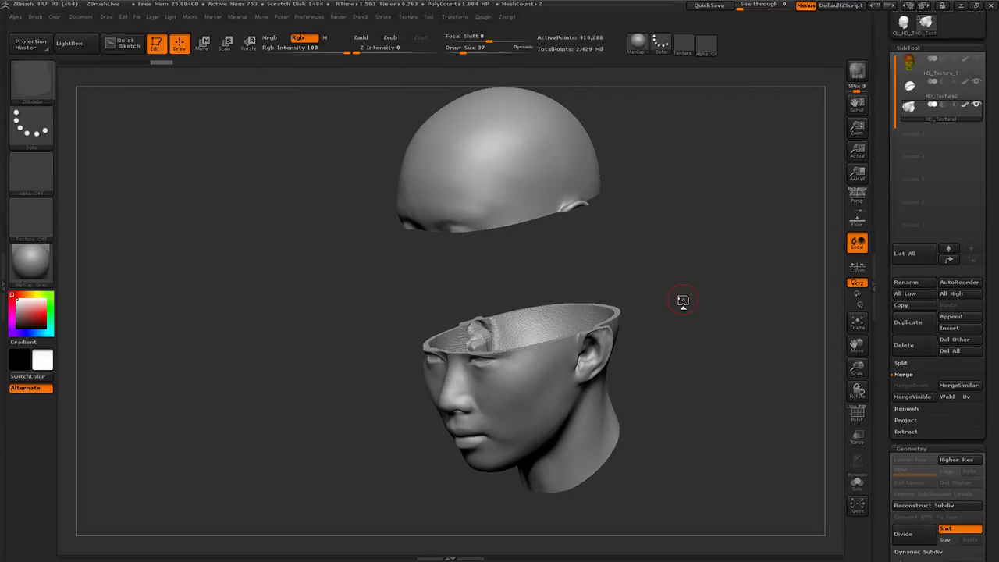
drag(733, 234, 742, 343)
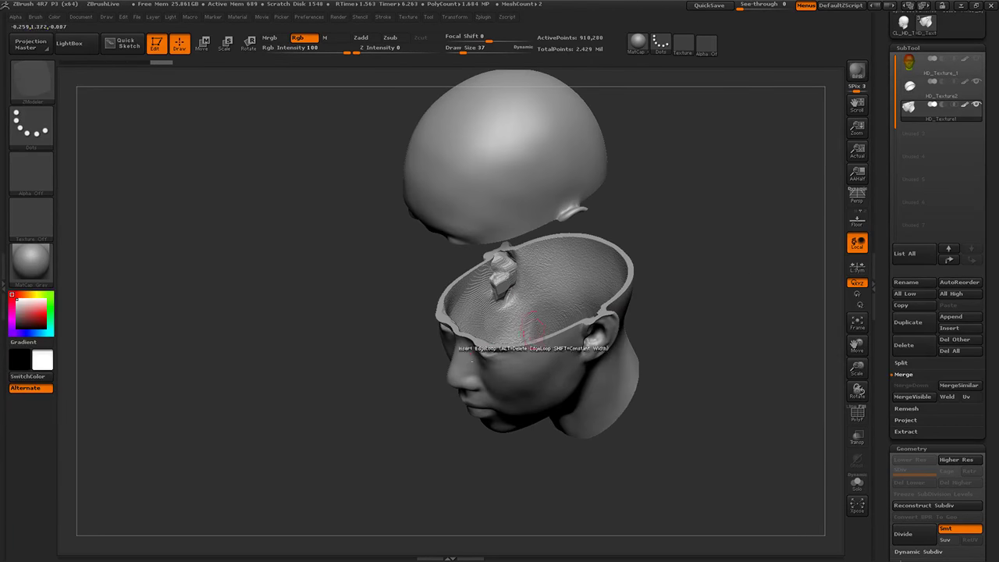
drag(607, 258, 620, 208)
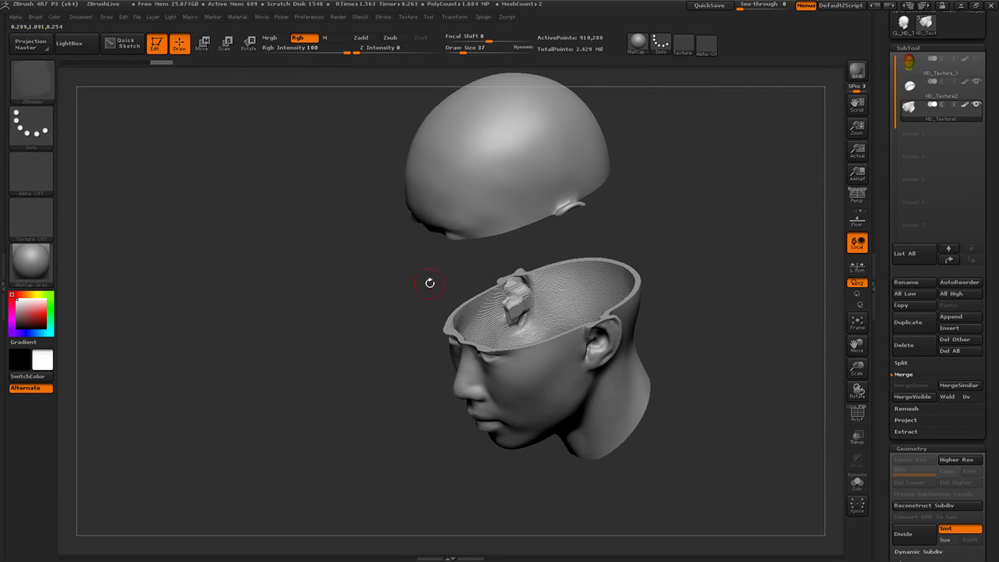
drag(653, 337, 716, 292)
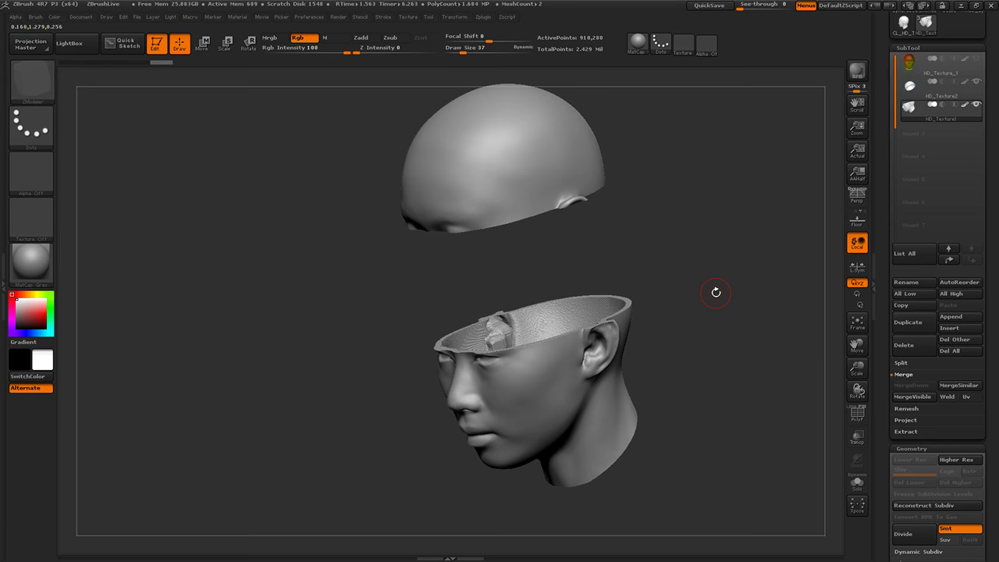
drag(716, 348, 832, 372)
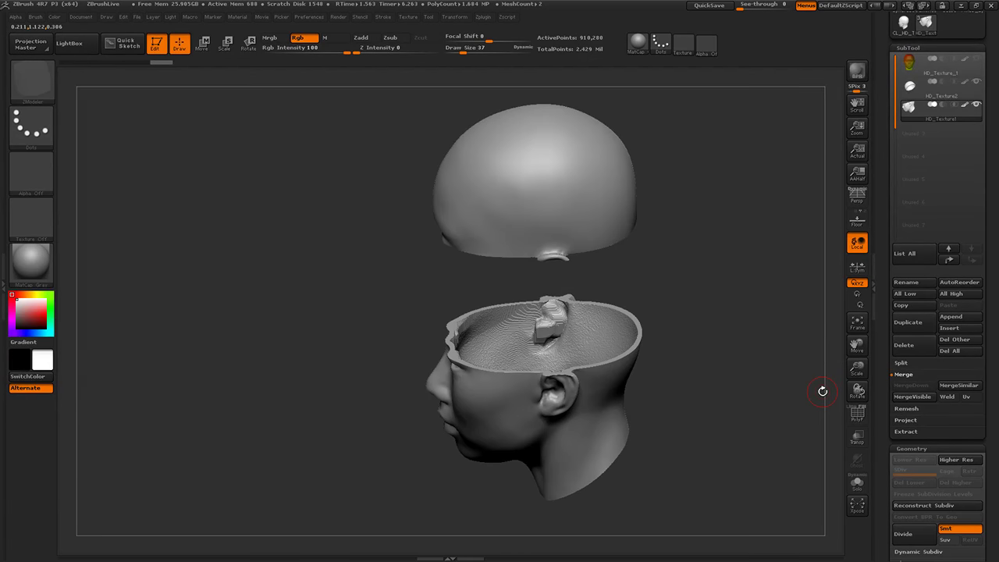
drag(739, 307, 707, 265)
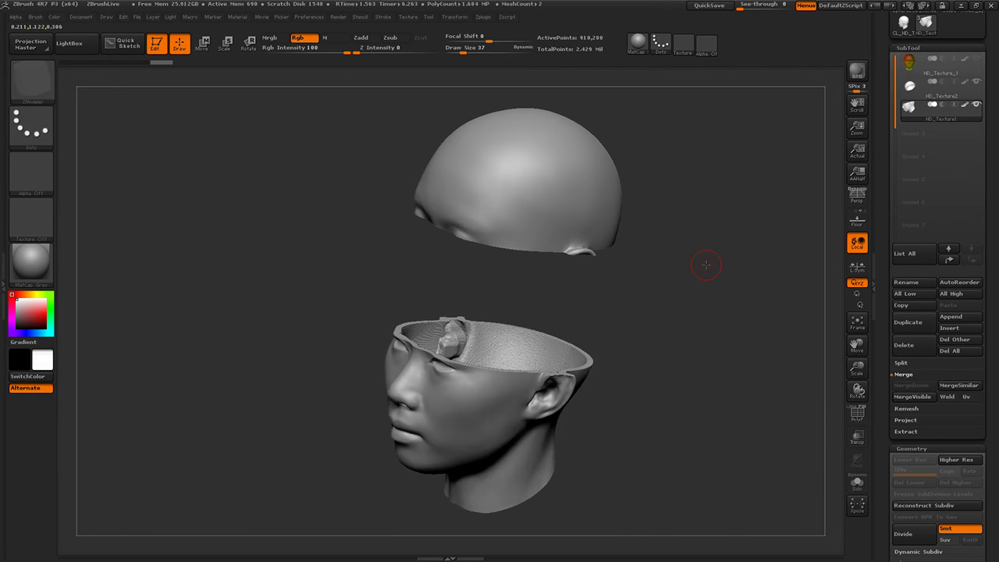
drag(731, 321, 687, 243)
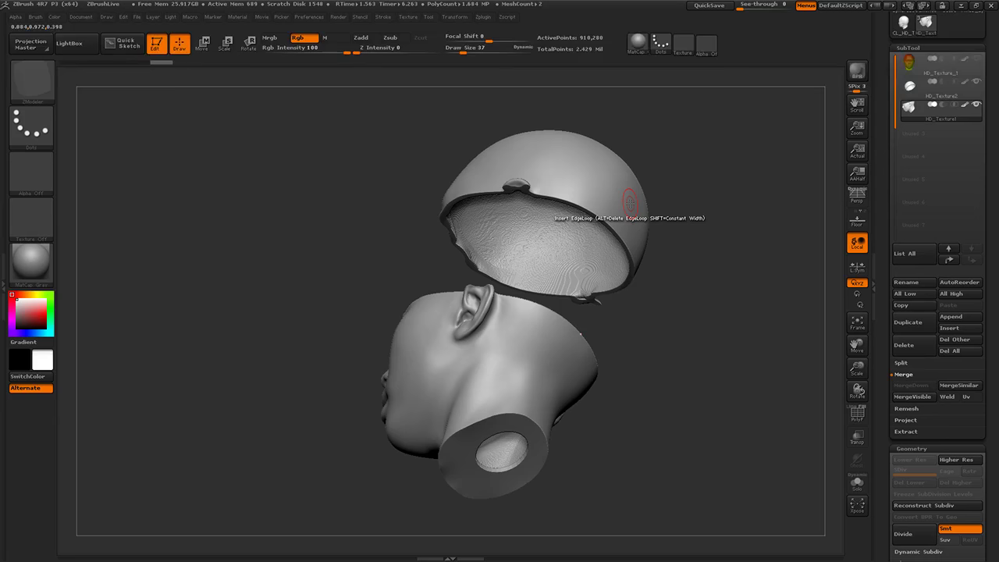
drag(668, 234, 723, 339)
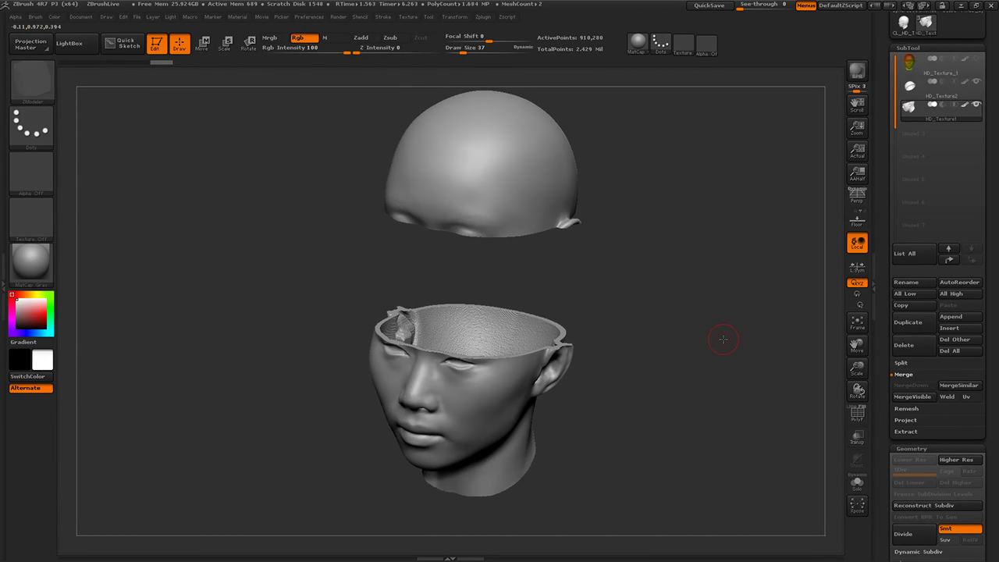
drag(723, 339, 740, 298)
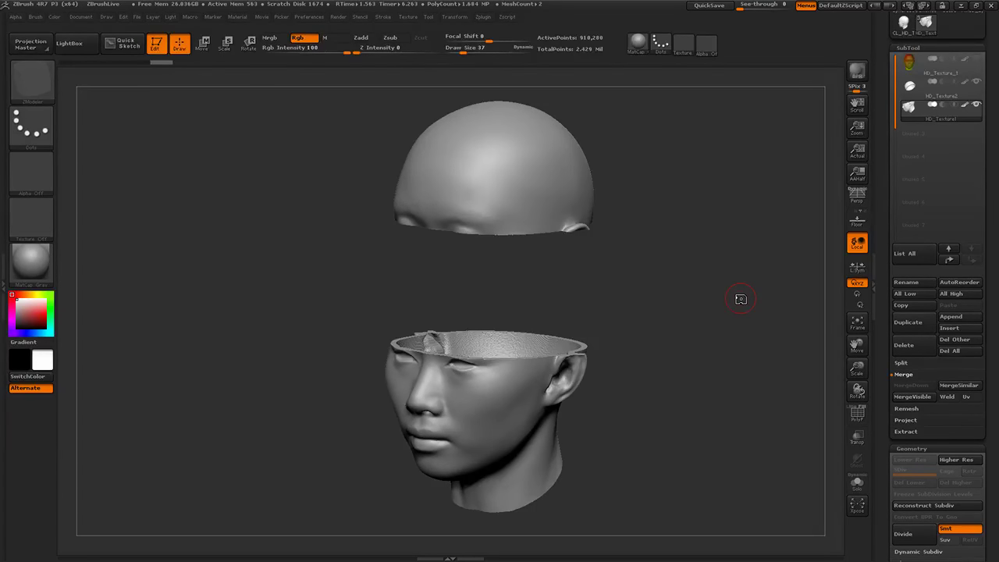
Load the EarthQuake model from LightBox and view its upper body.
drag(879, 97, 799, 324)
key(comma)
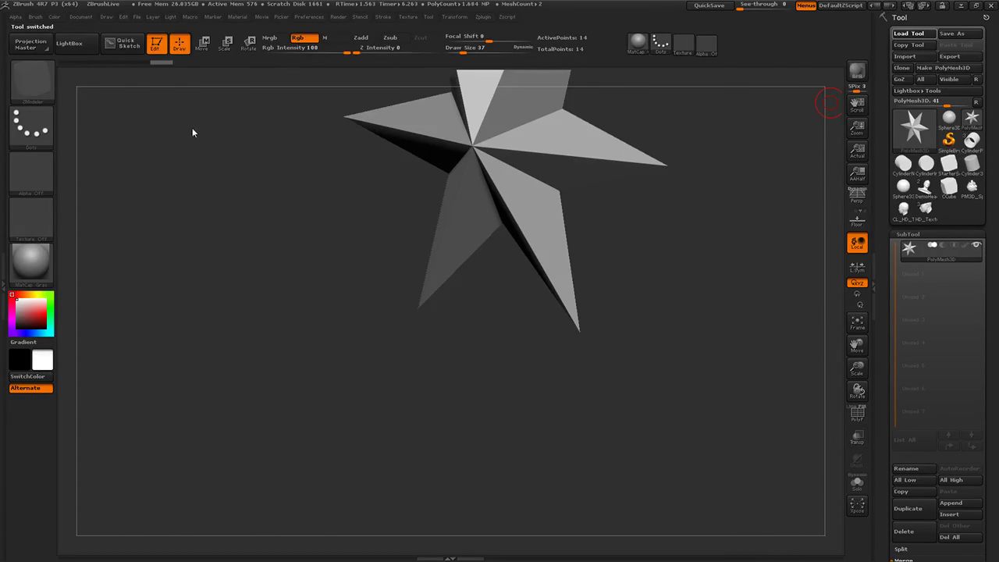
drag(620, 380, 706, 367)
click(977, 246)
drag(695, 258, 716, 347)
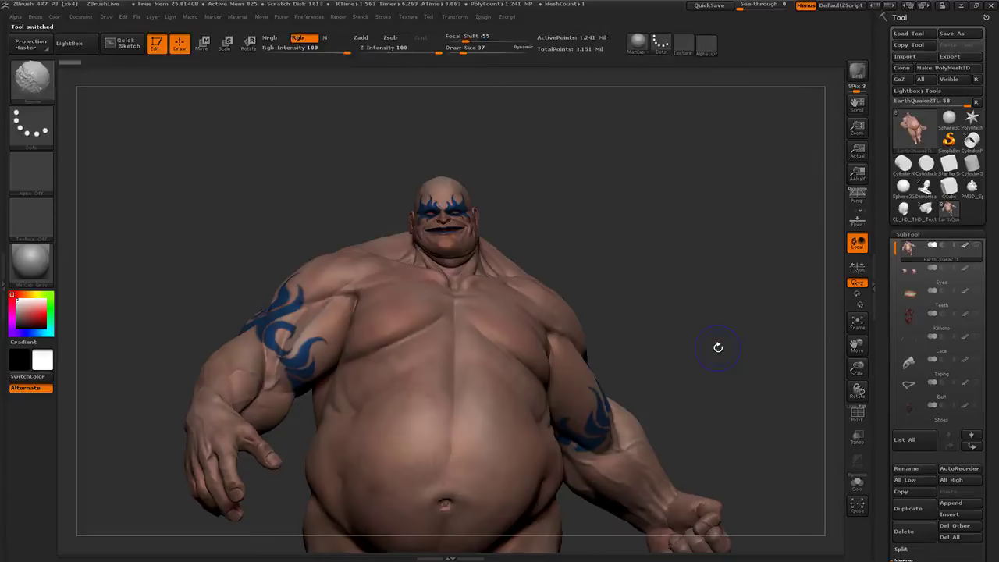
Hide the EarthQuake body's polypaint and switch its subdivision down one level and back up to level 6.
key(shift+d)
mouse_move(653, 272)
mouse_down()
mouse_move(669, 206)
mouse_move(695, 281)
mouse_move(694, 234)
mouse_move(814, 350)
mouse_up()
drag(887, 401, 887, 301)
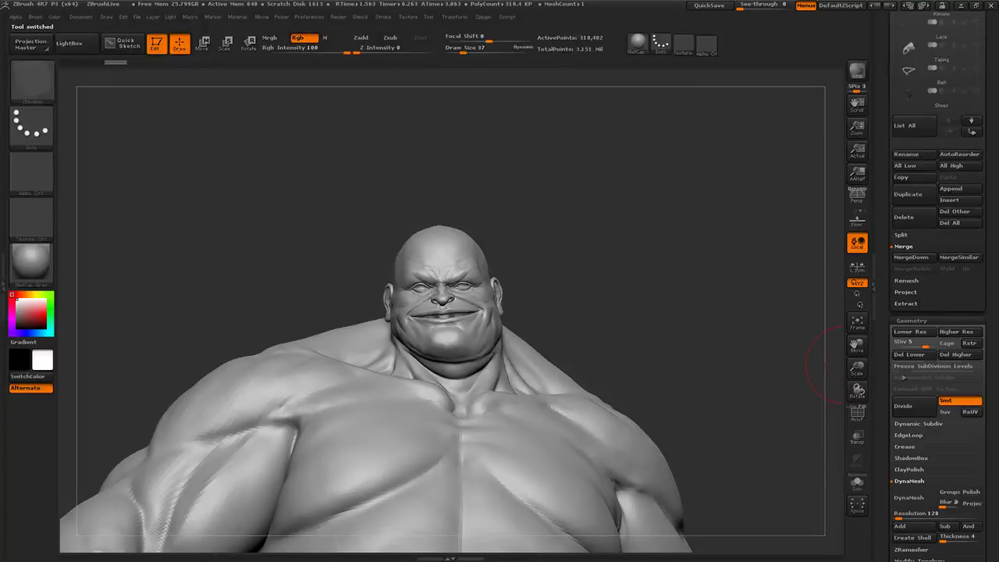
key(d)
drag(882, 401, 881, 322)
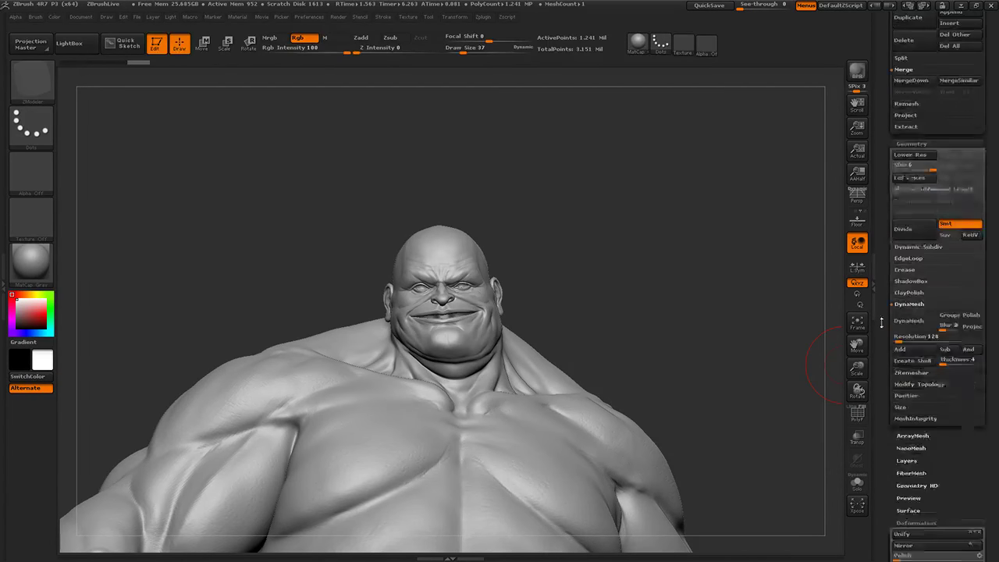
Add a new sculpting layer to the EarthQuake body at its highest subdivision level.
drag(812, 327, 675, 326)
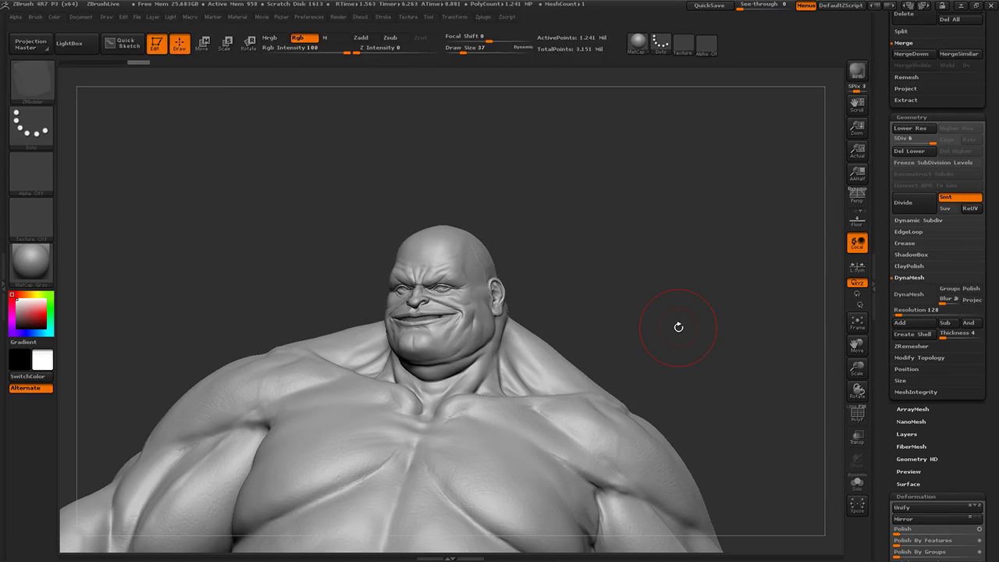
click(906, 434)
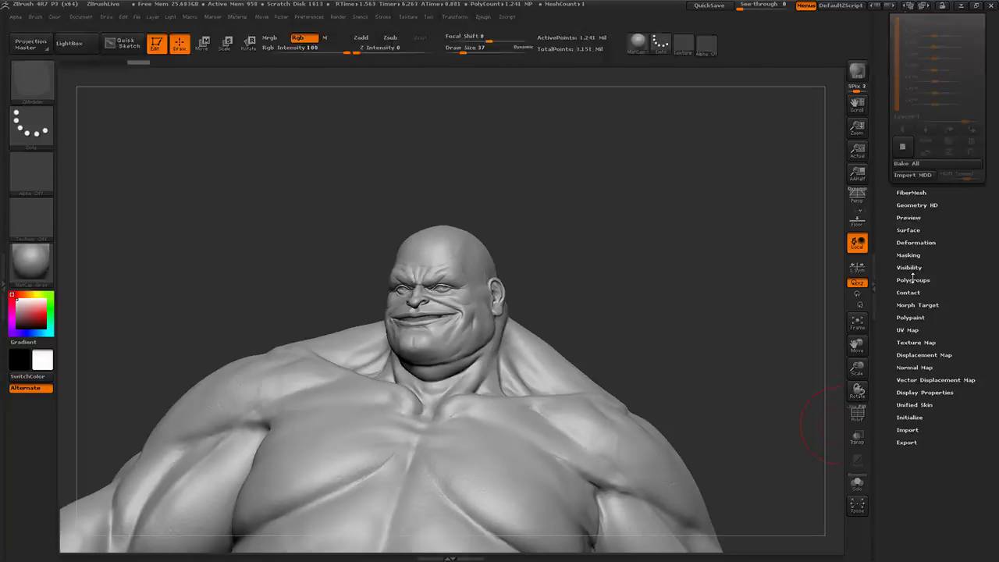
scroll(894, 411, up, 5)
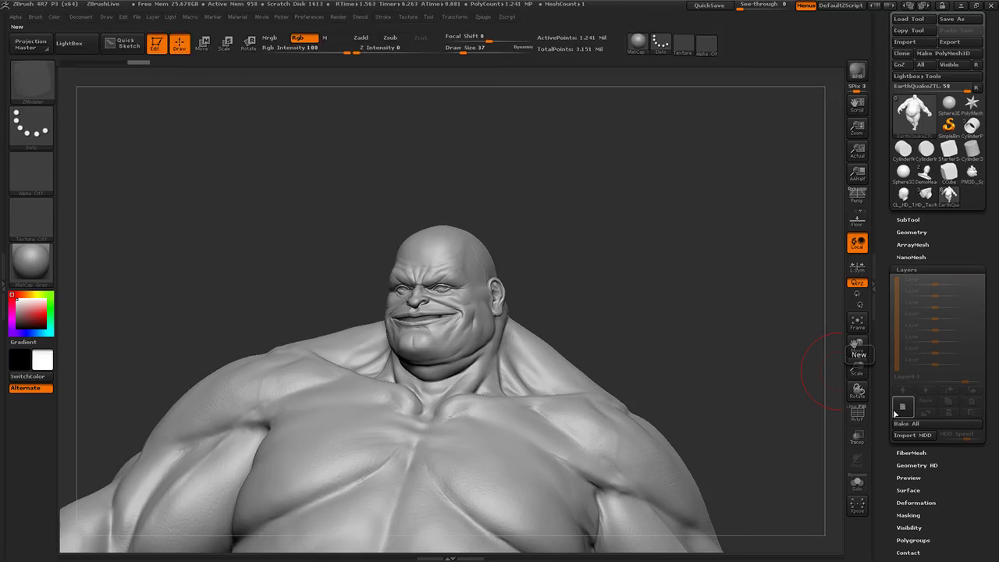
click(894, 409)
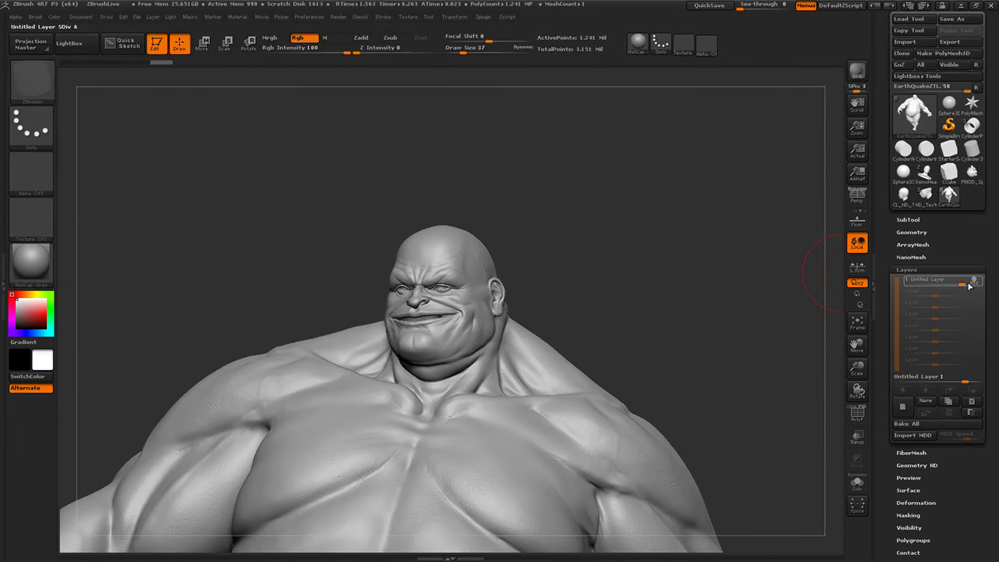
Raise one eyebrow and reshape the mouth area on the recording layer with the Move brush, adjusting the draw size.
mouse_move(753, 258)
mouse_down()
mouse_move(732, 246)
mouse_move(561, 232)
mouse_move(544, 204)
mouse_up()
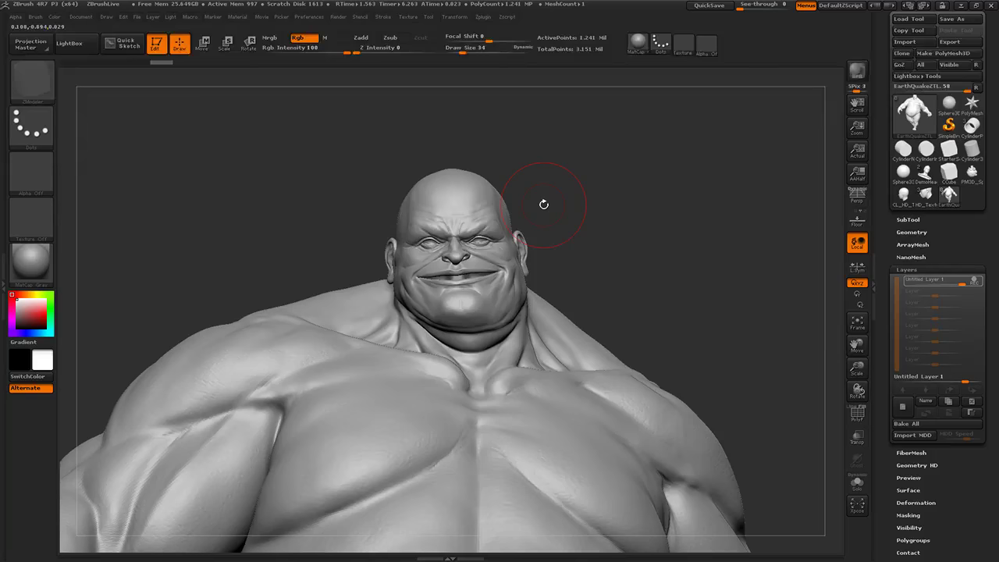
key(b)
key(m)
key(v)
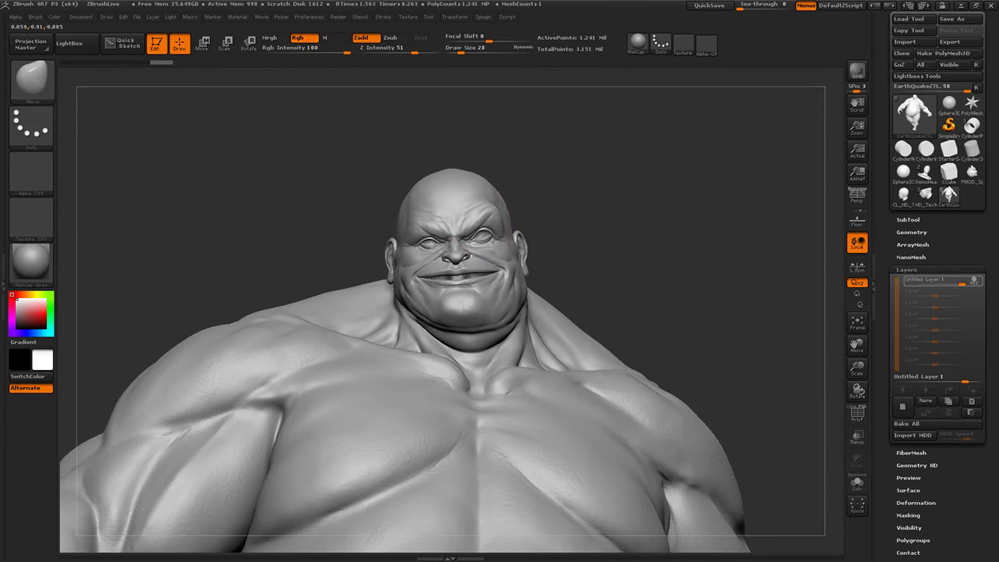
key(space)
drag(545, 259, 641, 273)
drag(473, 313, 479, 273)
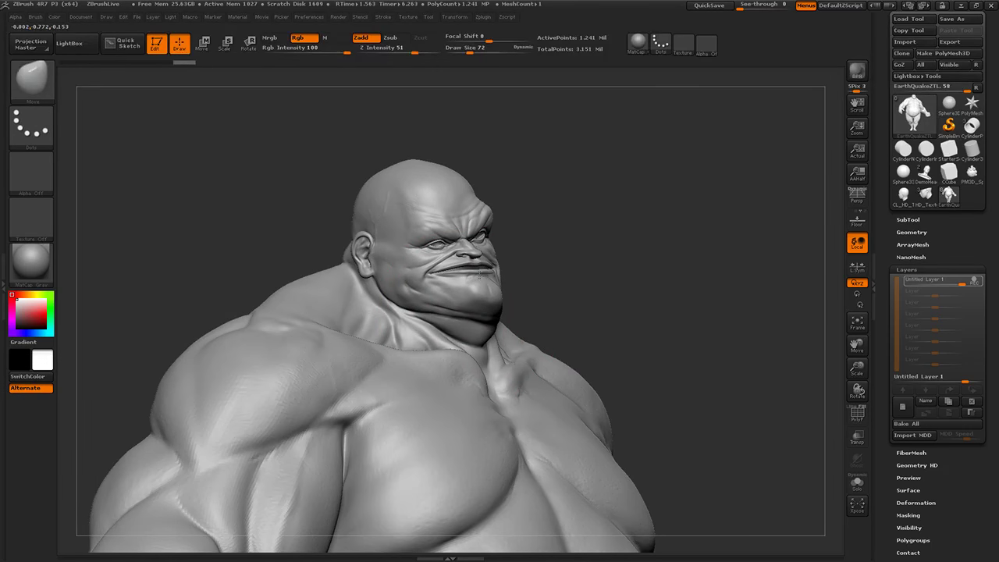
Choose the MaskLasso brush for masking and mask the upper half of the head down to the mouth line.
mouse_move(359, 132)
ctrl+mouse_down()
mouse_move(492, 247)
mouse_move(239, 142)
ctrl+mouse_up()
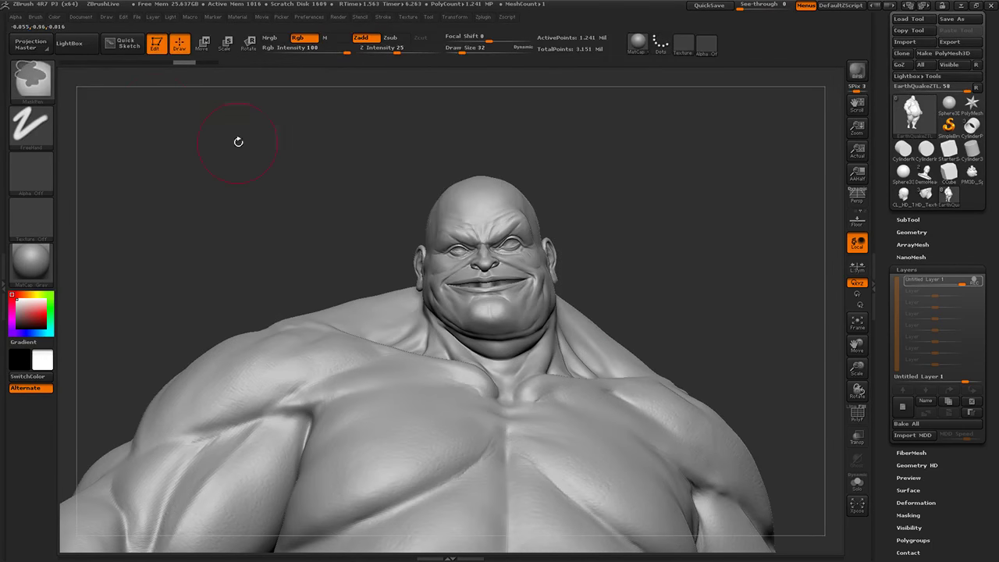
ctrl+click(33, 81)
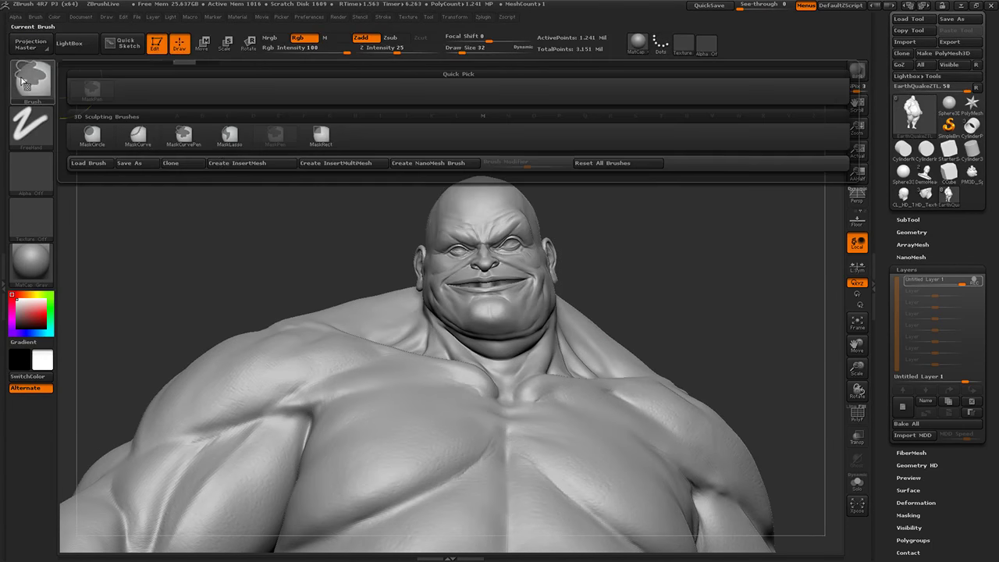
click(226, 137)
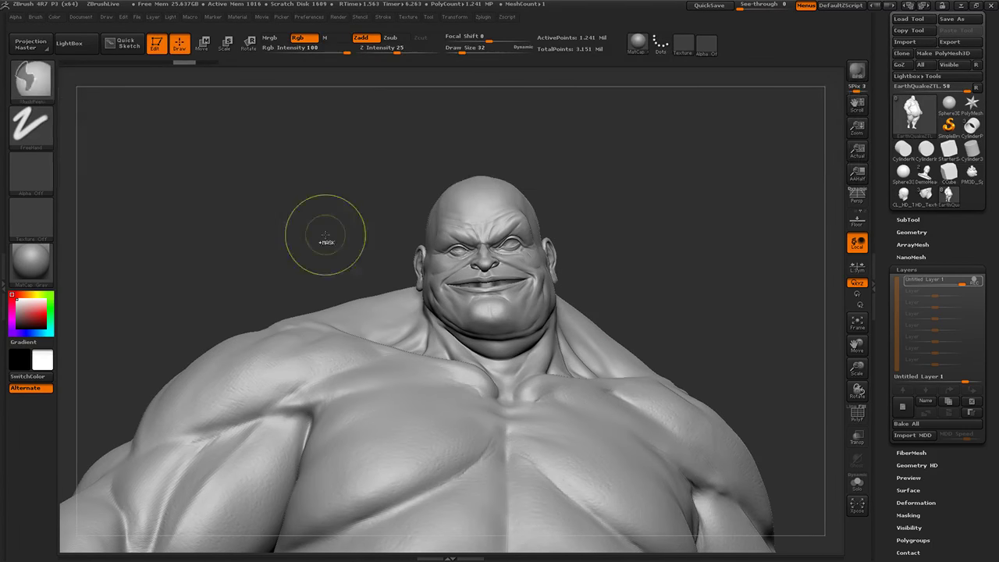
mouse_move(326, 129)
ctrl+mouse_down()
mouse_move(484, 279)
mouse_move(691, 170)
ctrl+mouse_up()
key(ctrl+z)
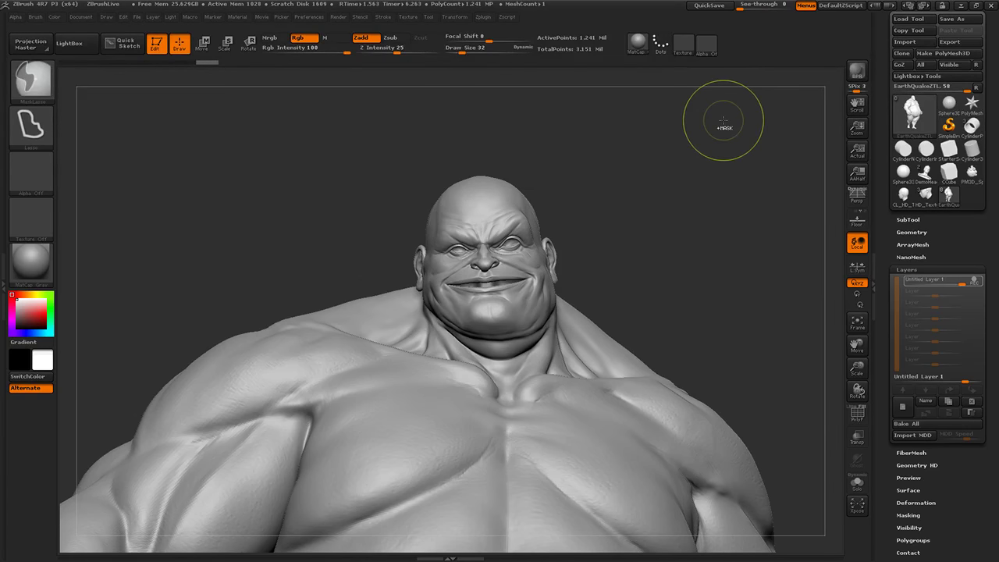
mouse_move(439, 119)
ctrl+mouse_down()
mouse_move(416, 290)
mouse_move(518, 281)
ctrl+mouse_up()
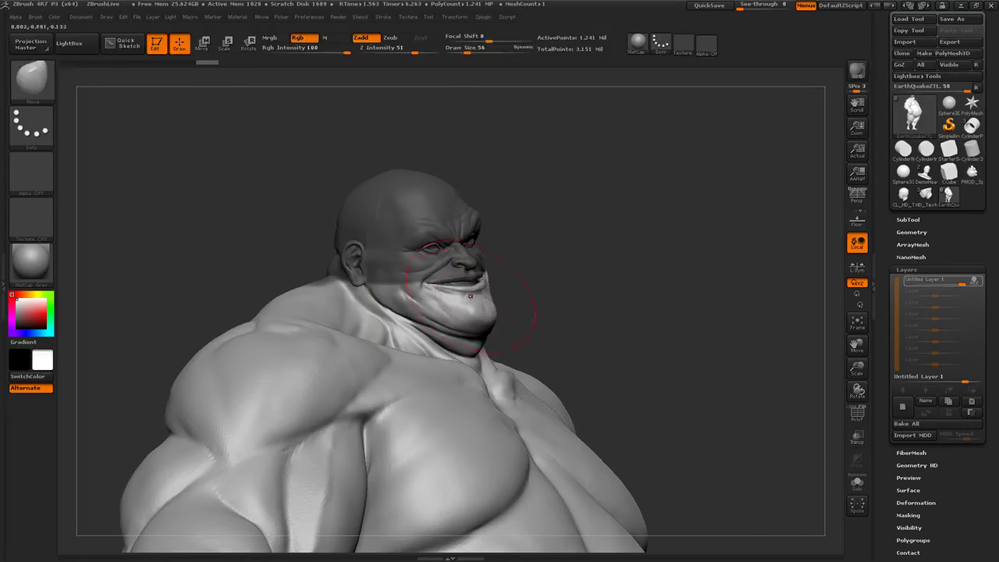
Reshape the unmasked lower lip and jaw with the Move brush and clear the mask from the head.
mouse_move(463, 301)
mouse_down()
mouse_move(468, 281)
mouse_move(488, 304)
mouse_up()
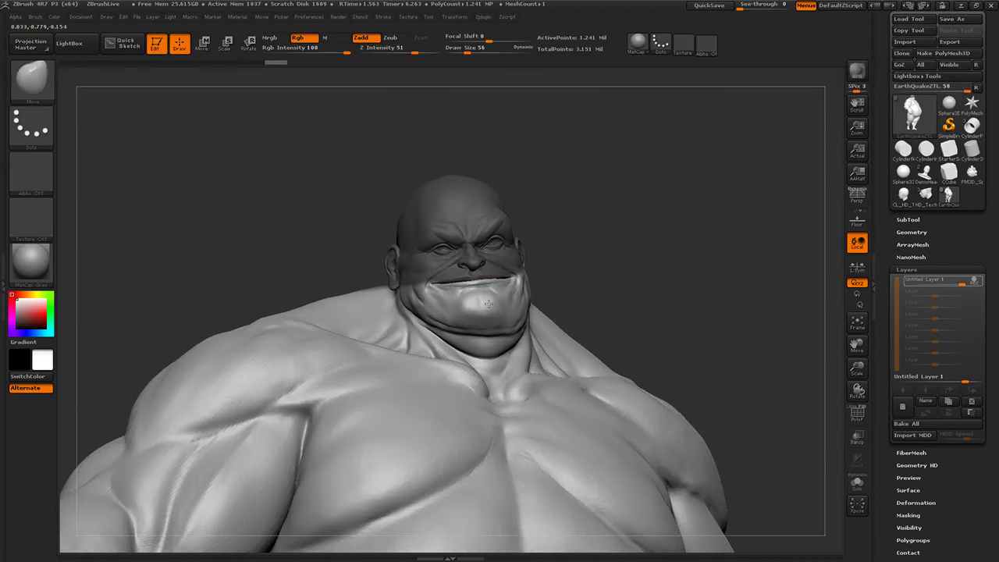
mouse_move(512, 303)
mouse_down()
mouse_move(498, 308)
mouse_move(642, 190)
mouse_up()
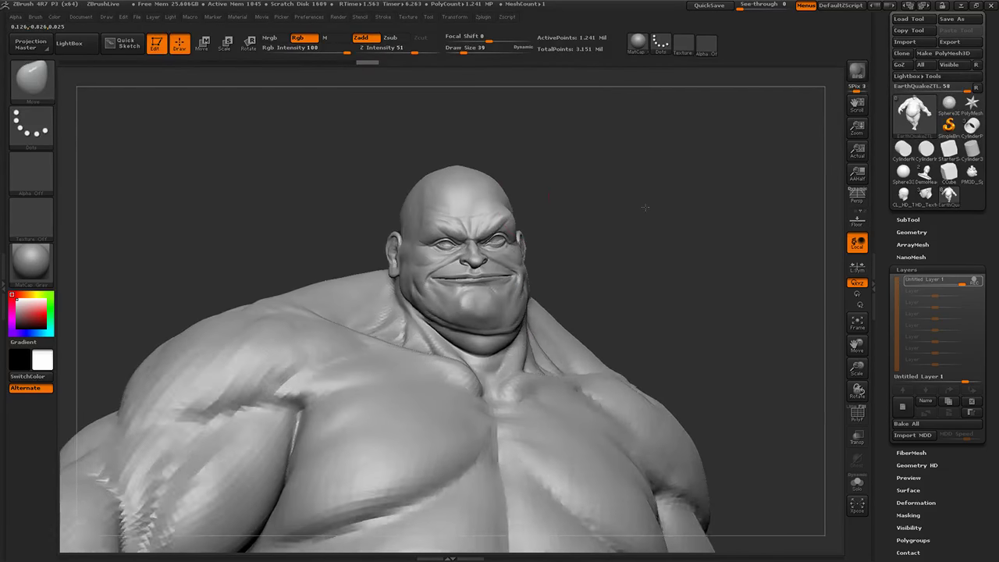
drag(552, 197, 519, 208)
Enlarge the eye under the raised brow and pull the opposite ear outward with the Move brush, using draw sizes 19 and 35.
mouse_move(492, 244)
mouse_down()
mouse_move(500, 232)
mouse_move(488, 234)
mouse_move(505, 237)
mouse_up()
key(space)
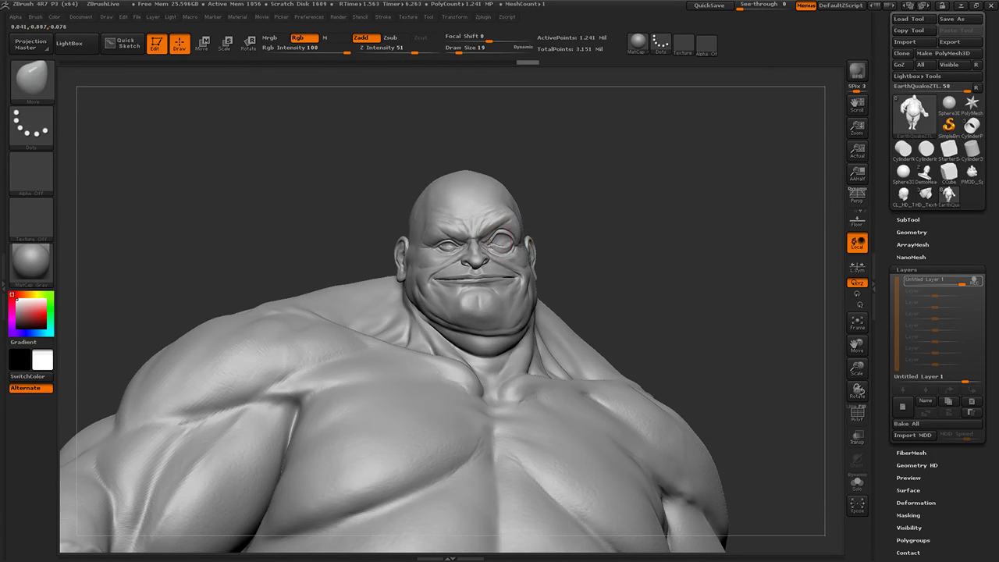
drag(566, 198, 571, 213)
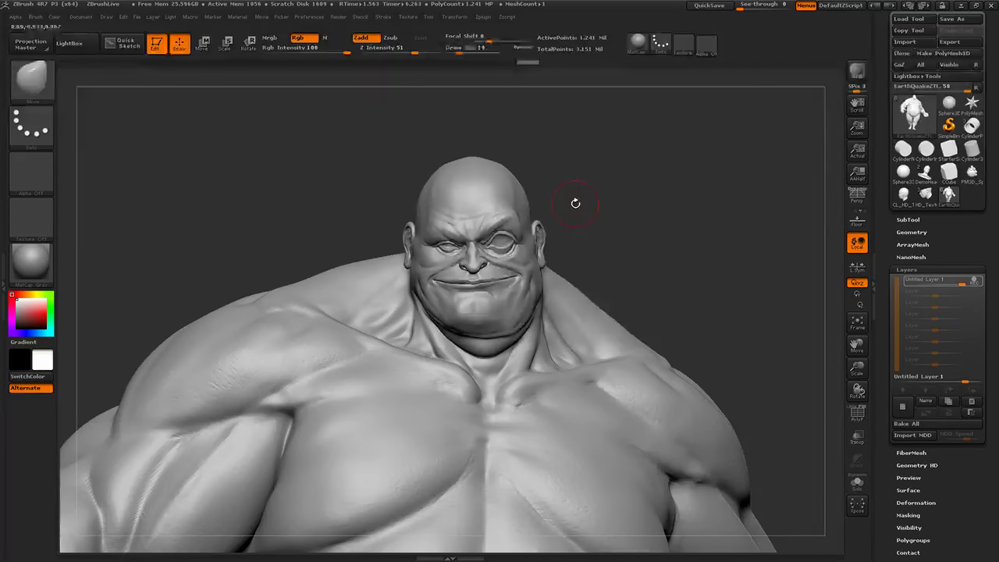
mouse_move(575, 203)
mouse_down()
mouse_move(625, 198)
mouse_move(676, 153)
mouse_up()
key(])
drag(720, 319, 765, 292)
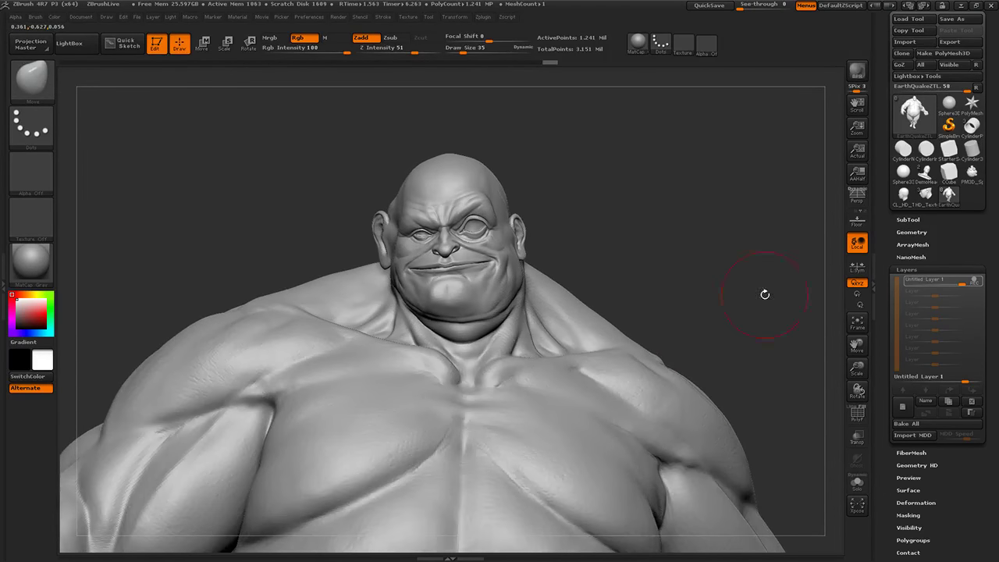
drag(678, 308, 698, 304)
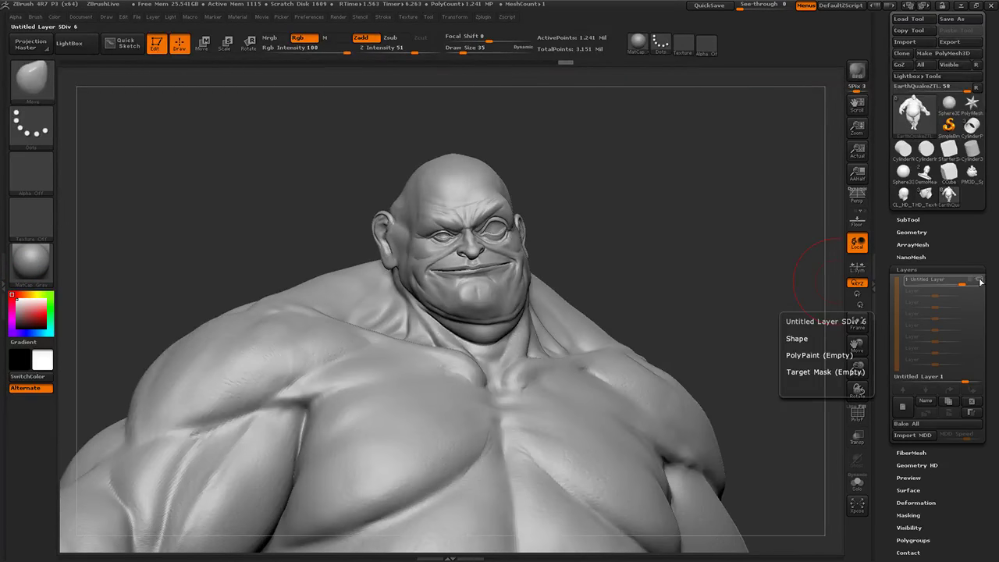
Toggle the first layer's visibility to compare the face with and without its changes, leaving the layer hidden.
click(980, 282)
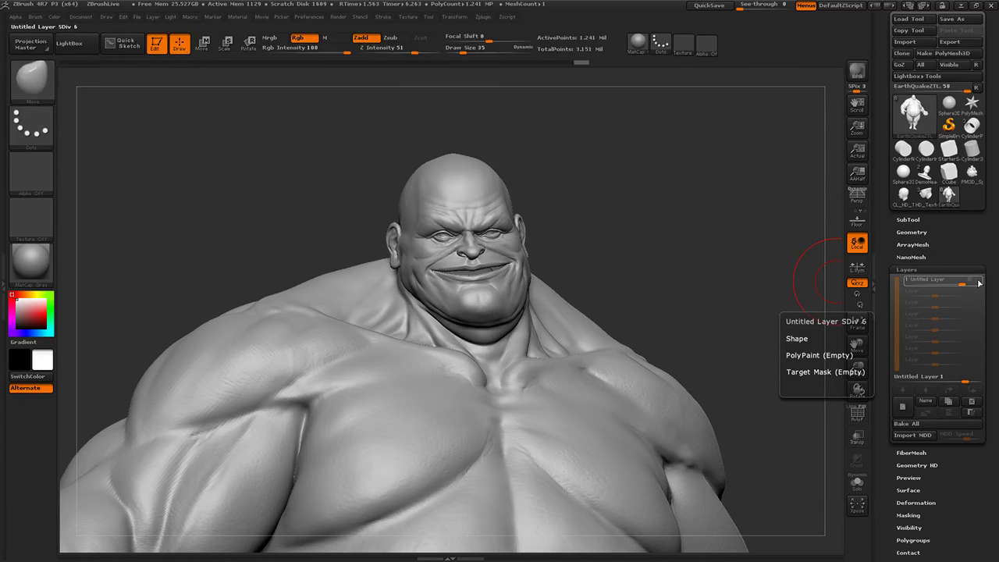
click(980, 283)
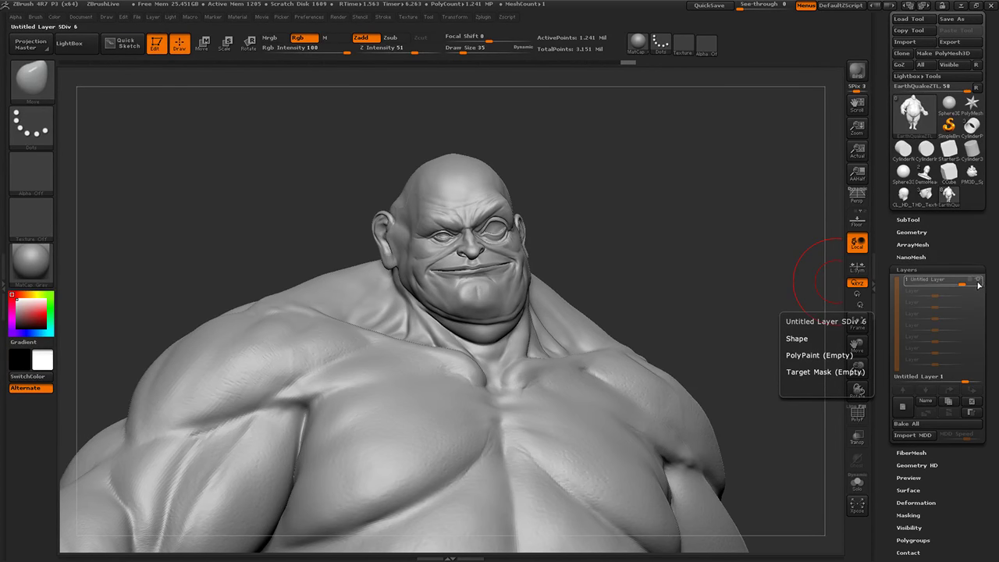
click(979, 282)
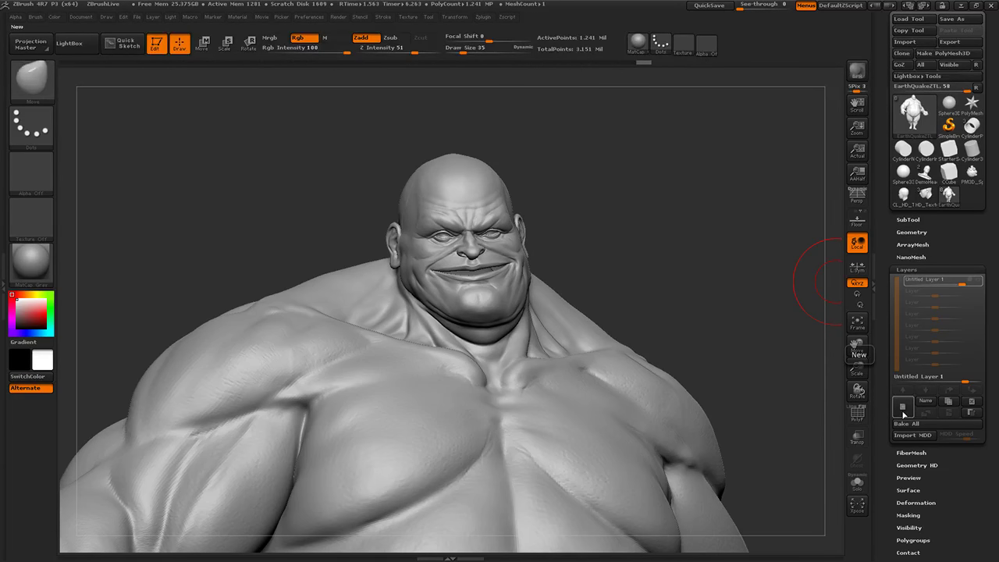
Add a second sculpting layer and mask the upper half of the head down to the mouth.
click(902, 410)
mouse_move(620, 211)
mouse_down()
mouse_move(468, 156)
mouse_move(422, 265)
mouse_move(480, 262)
mouse_move(558, 179)
mouse_move(369, 252)
mouse_move(438, 262)
mouse_move(405, 257)
mouse_up()
mouse_move(351, 250)
mouse_down()
mouse_move(531, 267)
mouse_move(511, 268)
mouse_move(520, 306)
mouse_up()
Pull the lower lip and jaw down with the Move brush to form a wide-open mouth, reducing the draw size to 11.
key(s)
drag(573, 266, 526, 271)
drag(649, 179, 712, 160)
mouse_move(508, 249)
ctrl+alt+mouse_down()
mouse_move(566, 229)
mouse_move(539, 253)
ctrl+alt+mouse_up()
drag(510, 283, 516, 298)
mouse_move(613, 235)
mouse_down()
mouse_move(635, 232)
mouse_move(625, 234)
mouse_up()
key(bracketleft)
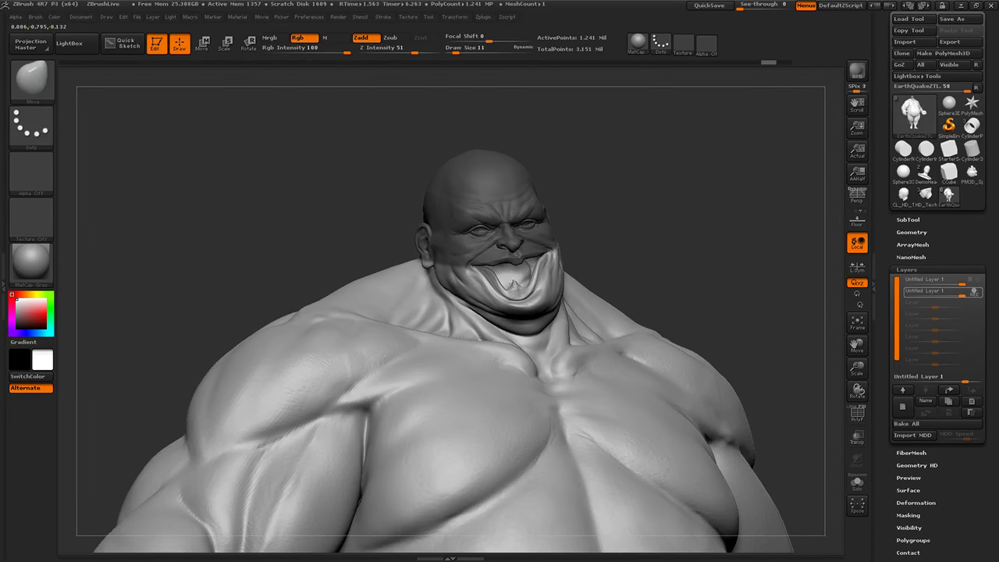
Enable Zadd for the Smooth brush and refine the open mouth and its corner, using the Move brush at draw size 22.
key(shift)
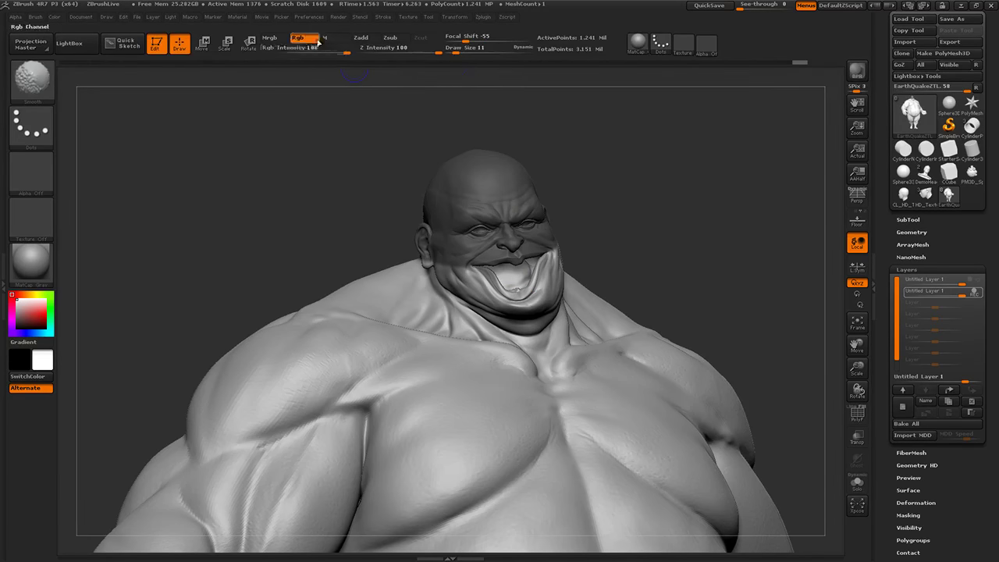
click(360, 37)
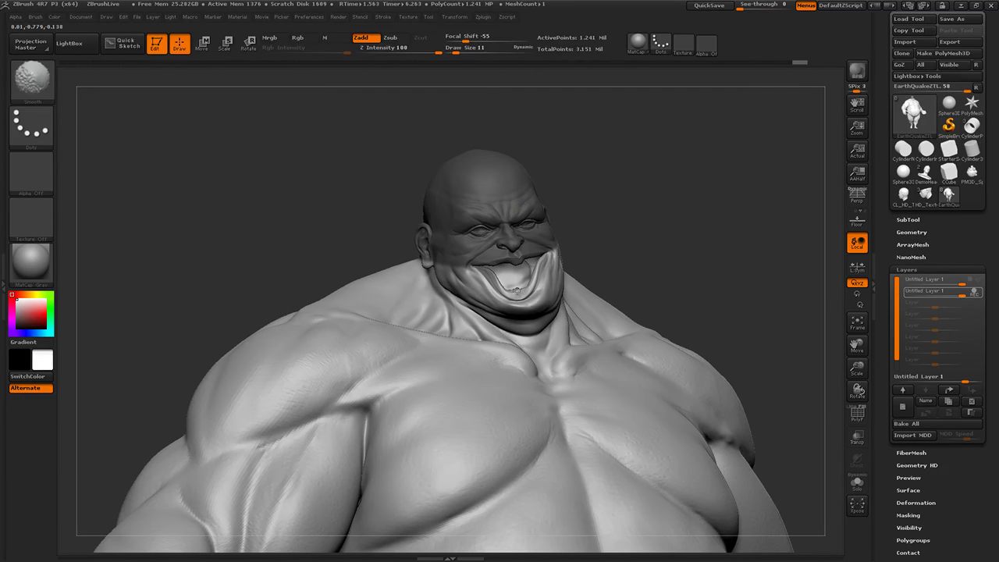
drag(632, 230, 590, 238)
key(space)
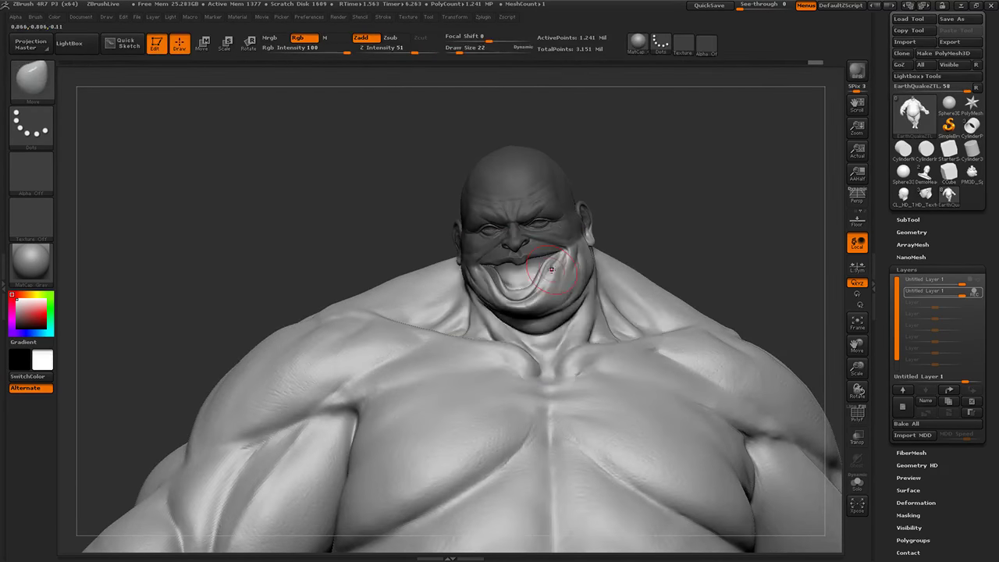
Clear the mask and stretch the other eye and its brow upward with the Move brush.
drag(707, 156, 772, 145)
drag(480, 213, 481, 223)
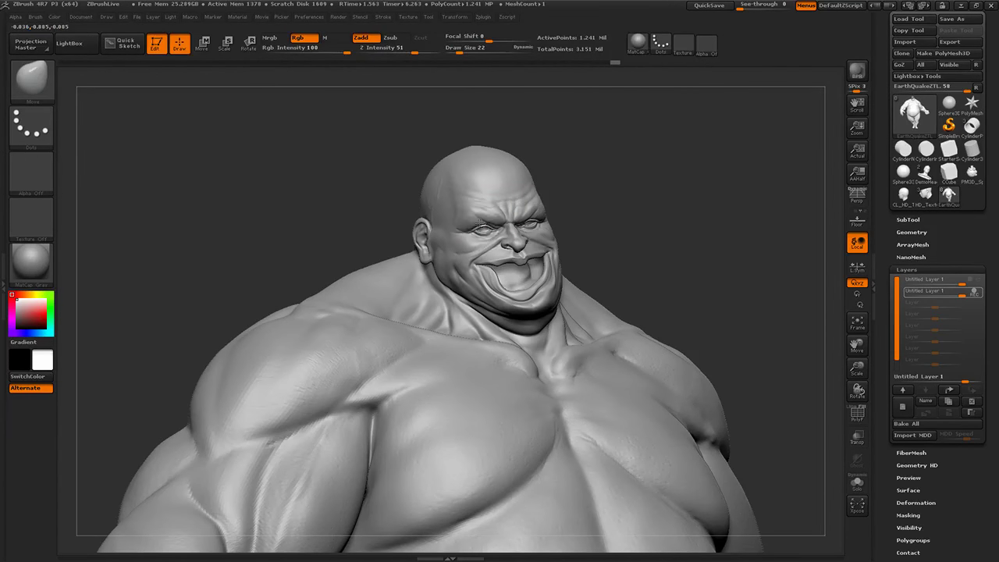
right_drag(480, 222, 535, 224)
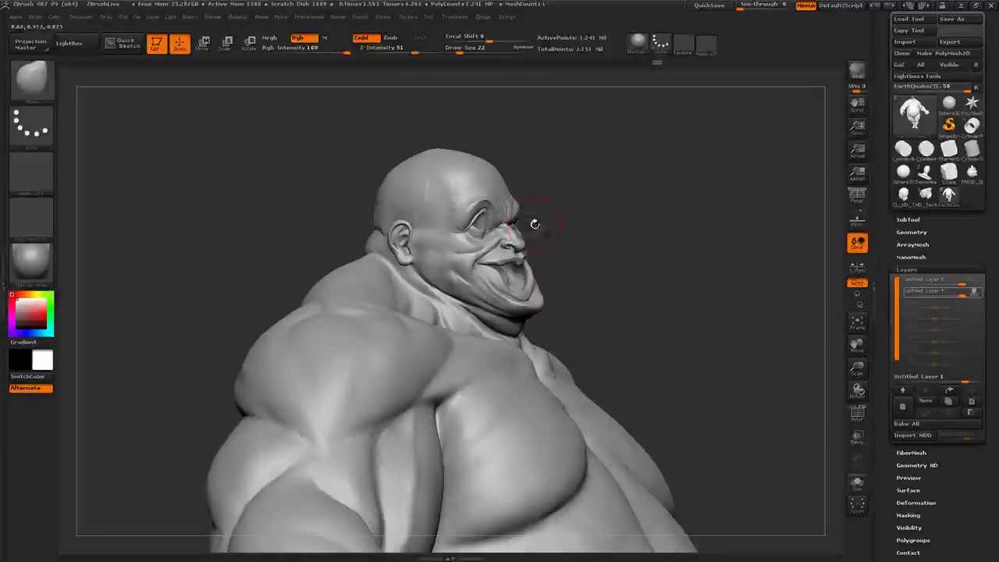
drag(535, 224, 603, 115)
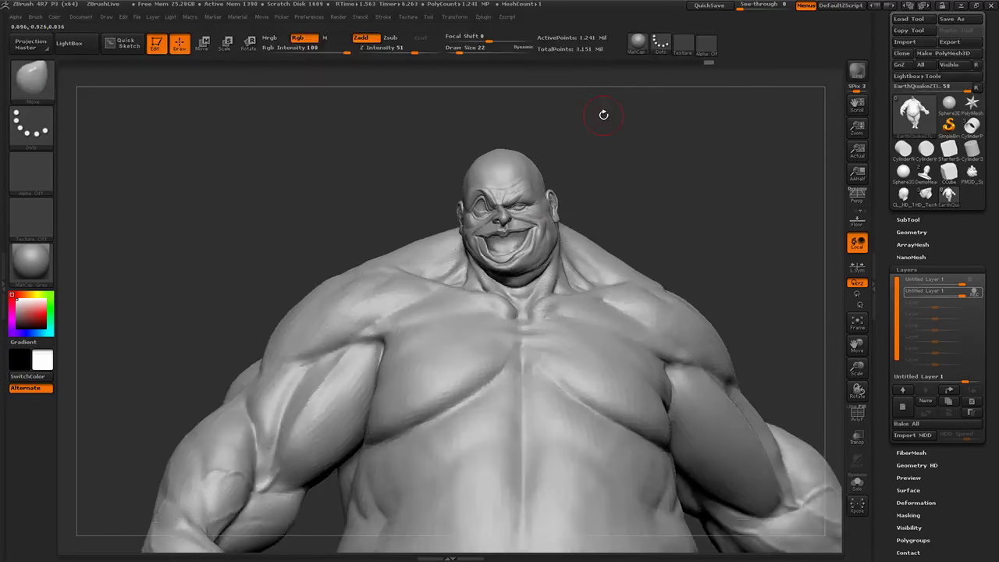
Stop recording on the second layer and expand the Layers settings again.
mouse_move(980, 289)
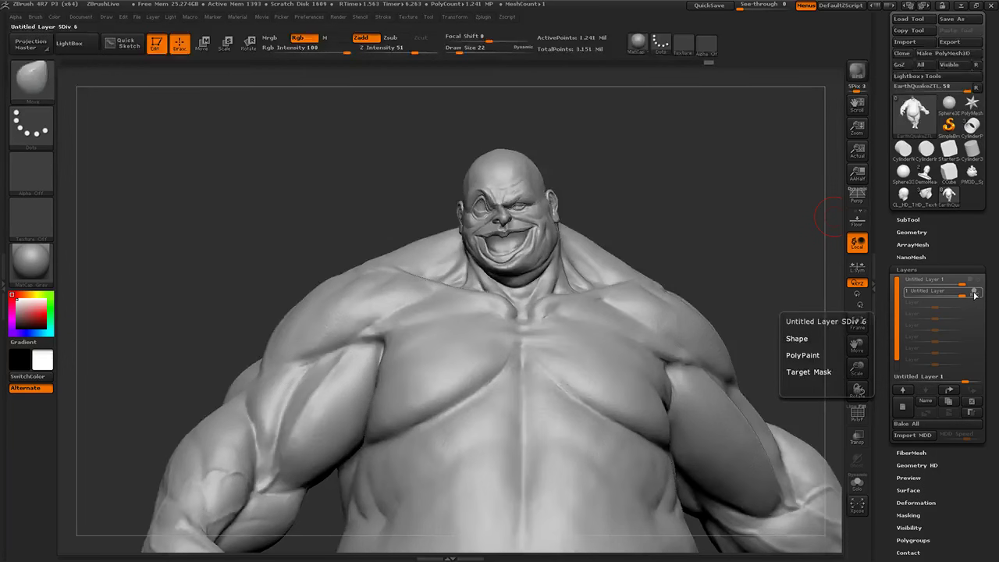
click(974, 294)
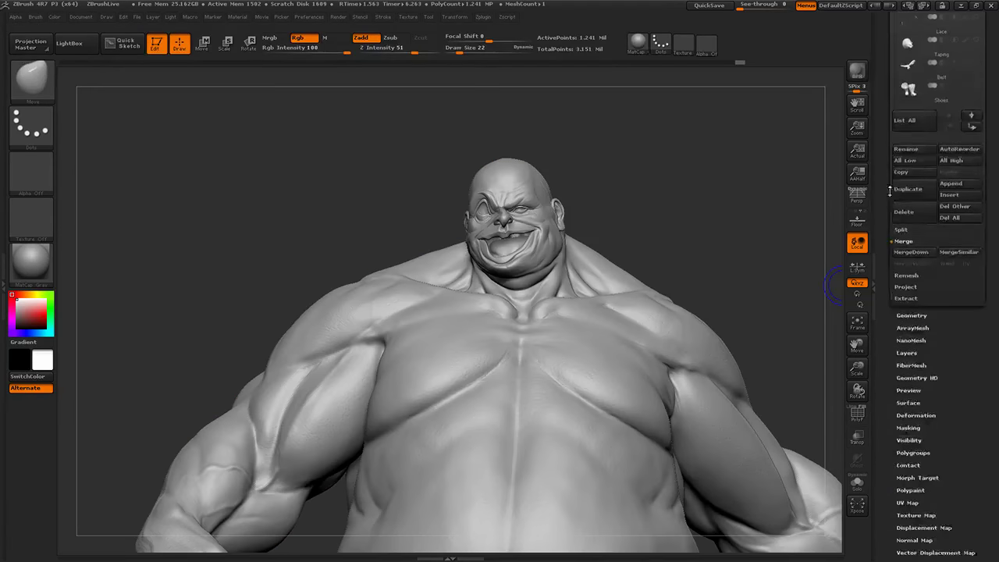
key(shift)
click(907, 322)
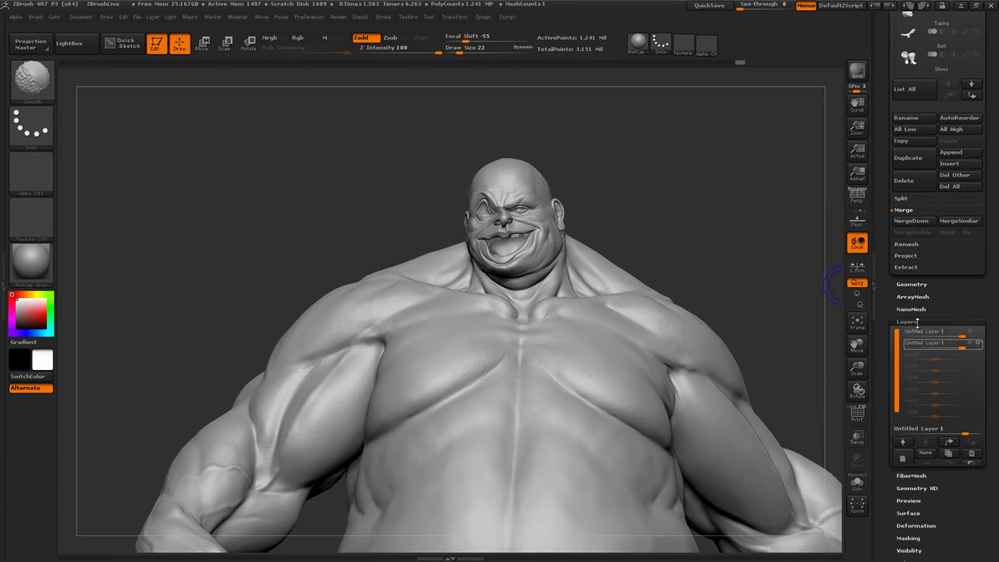
Toggle the two layers' visibility individually and together to compare the original face with each expression.
click(978, 345)
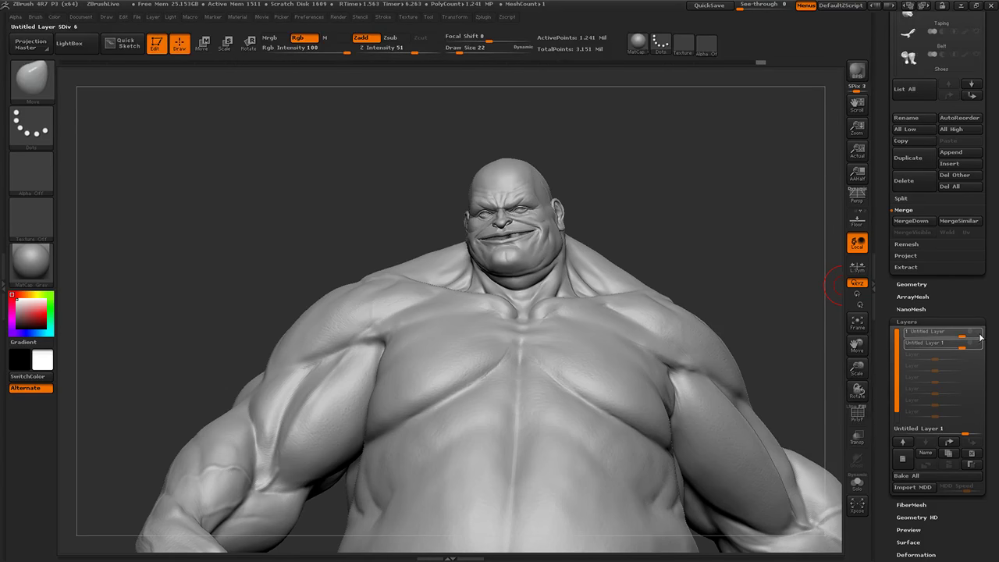
click(979, 335)
click(979, 335)
click(979, 345)
click(981, 335)
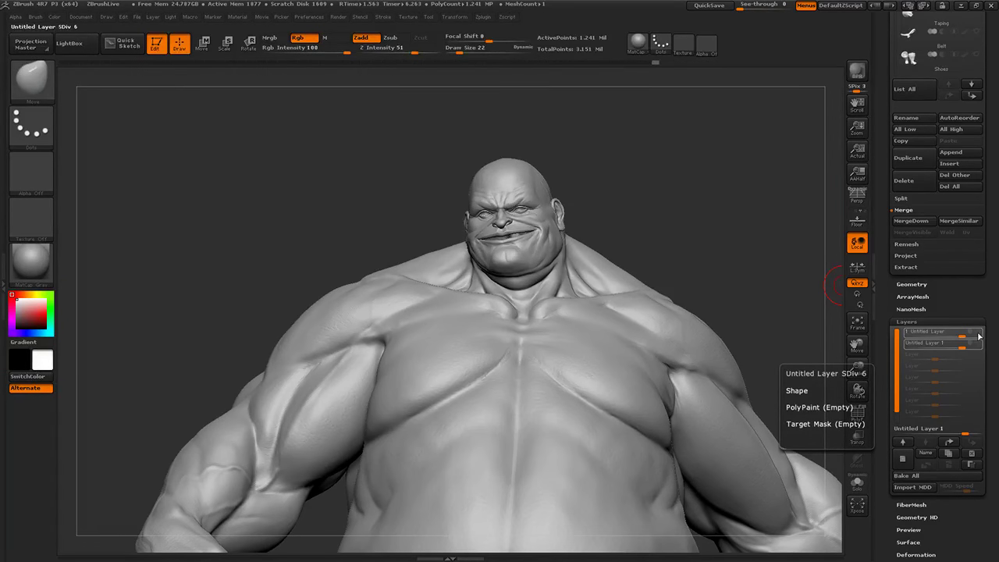
click(980, 333)
click(979, 345)
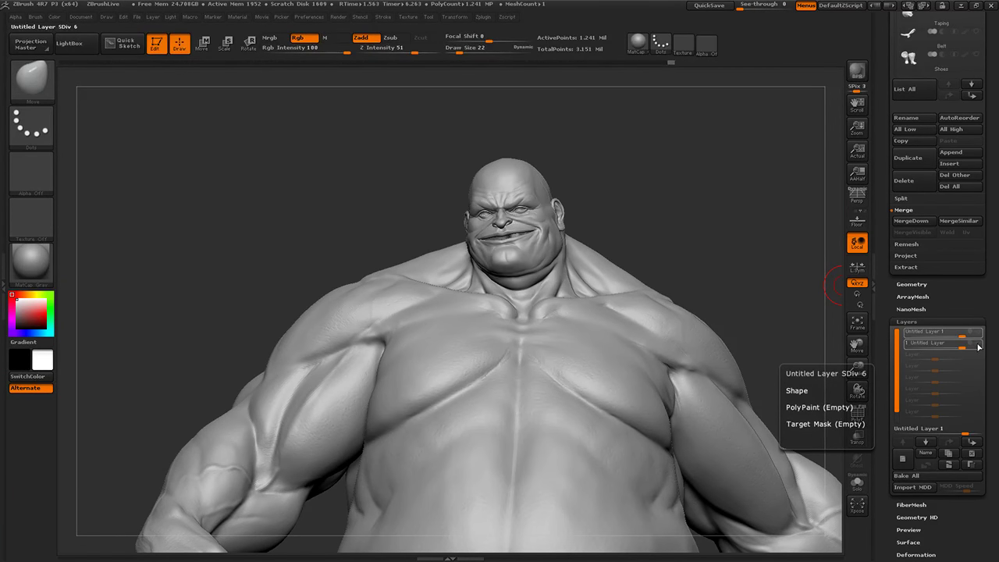
click(979, 346)
click(980, 334)
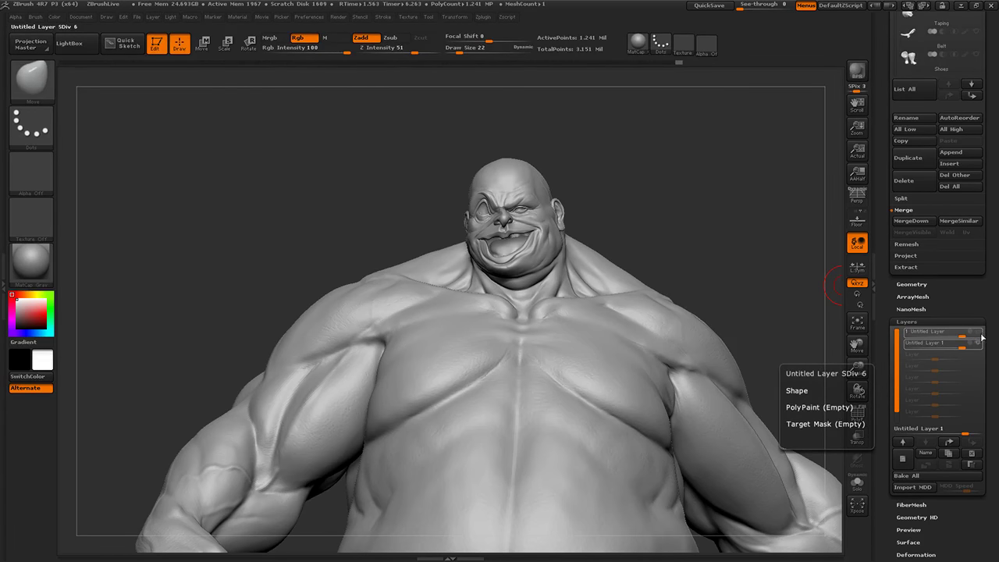
click(980, 334)
Compare the combined expression from an angled view by switching the first layer off and on, leaving only the second layer shown.
drag(817, 248, 645, 201)
click(979, 335)
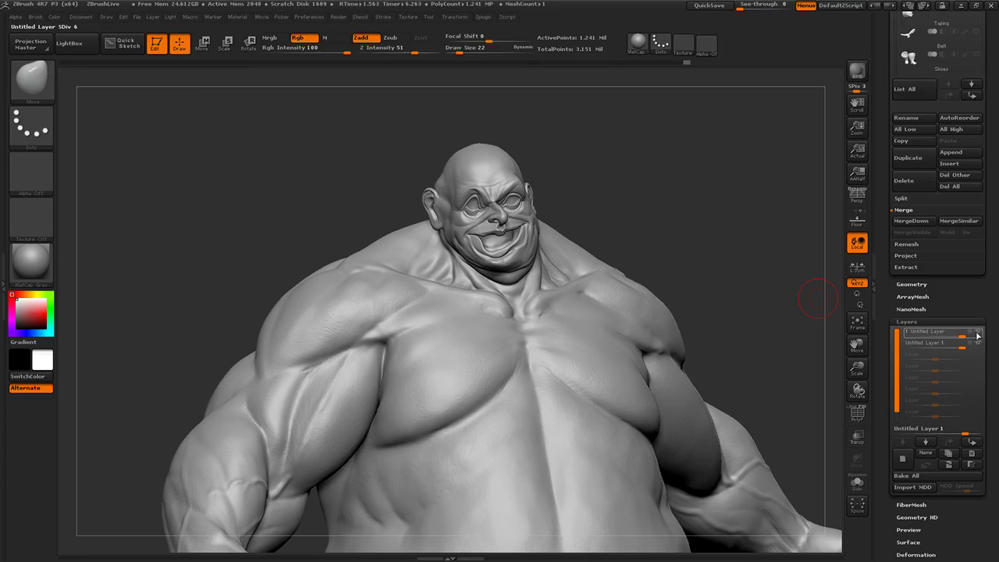
click(978, 335)
click(978, 335)
click(977, 343)
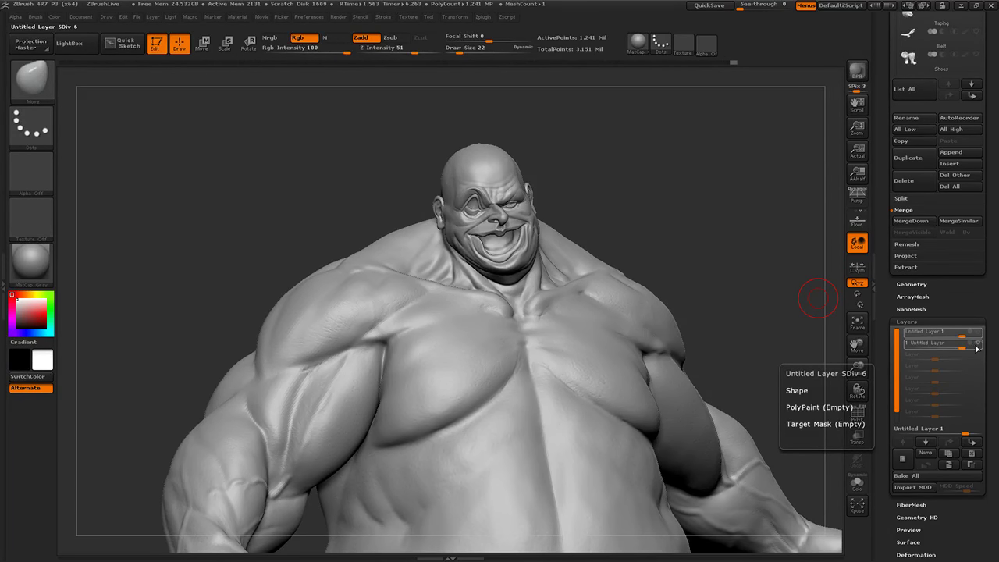
Lower the second layer's intensity to 0.67676 and adjust the first layer's intensity to 0.97979, viewing the first layer alone.
click(960, 345)
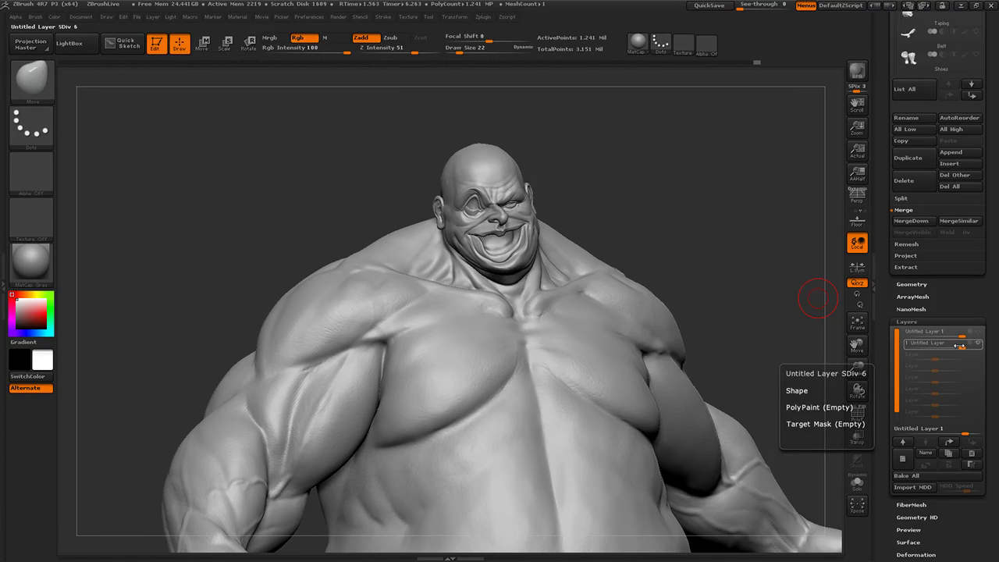
mouse_move(959, 345)
mouse_down()
mouse_move(910, 361)
mouse_move(954, 348)
mouse_up()
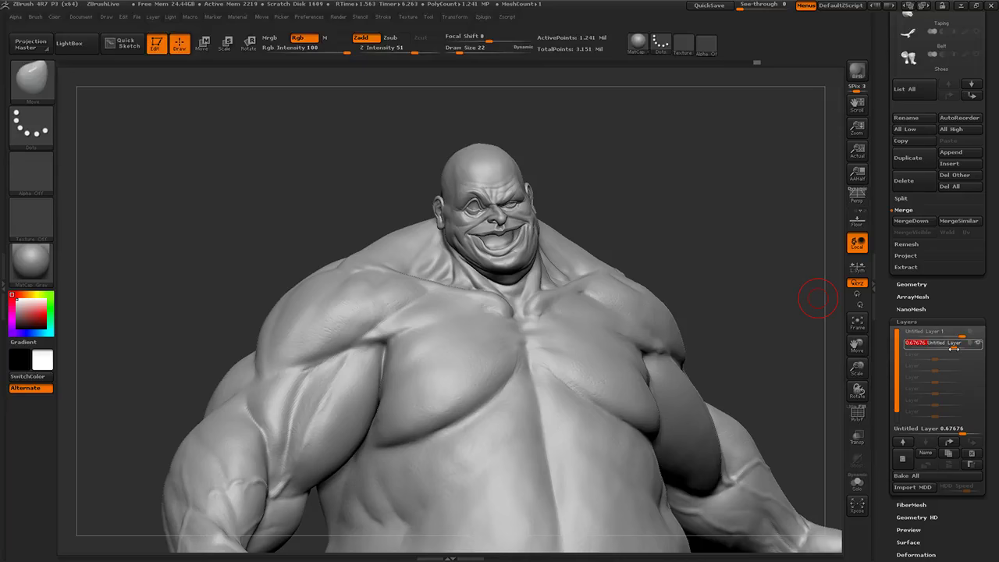
click(967, 336)
mouse_move(967, 337)
mouse_down()
mouse_move(935, 337)
mouse_move(976, 336)
mouse_up()
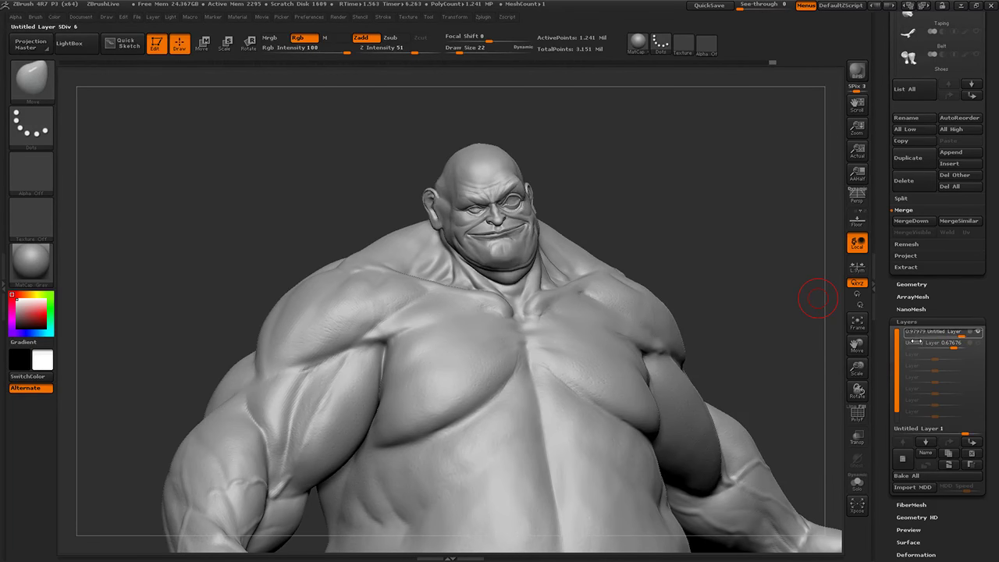
drag(914, 341, 910, 345)
mouse_move(640, 167)
mouse_down()
mouse_move(563, 167)
mouse_move(632, 165)
mouse_move(595, 165)
mouse_up()
mouse_move(804, 194)
mouse_down()
mouse_move(632, 170)
mouse_move(633, 180)
mouse_move(696, 190)
mouse_move(754, 183)
mouse_up()
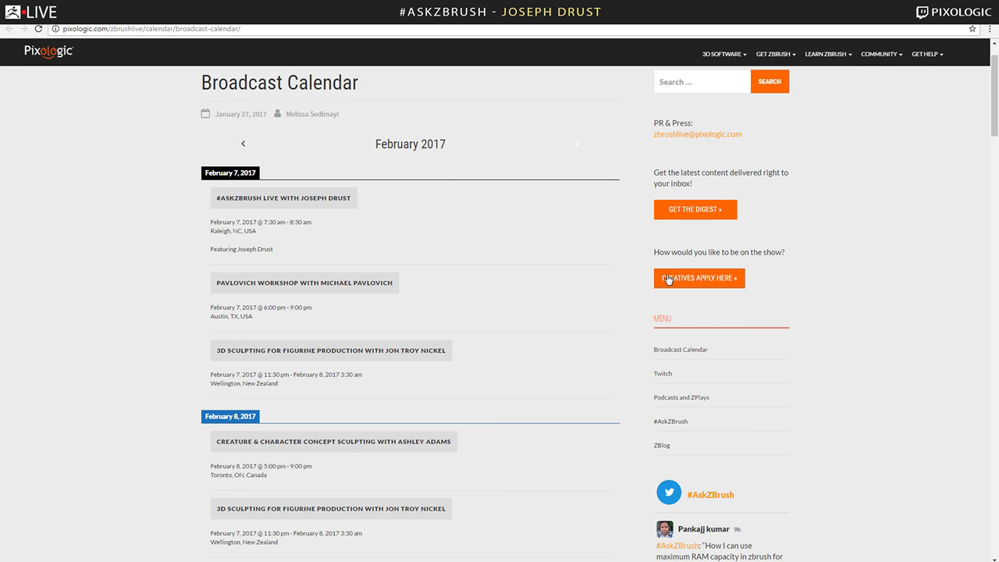
Switch to the Pixologic Broadcast Calendar page in the browser and follow the Creatives Apply Here link.
click(718, 278)
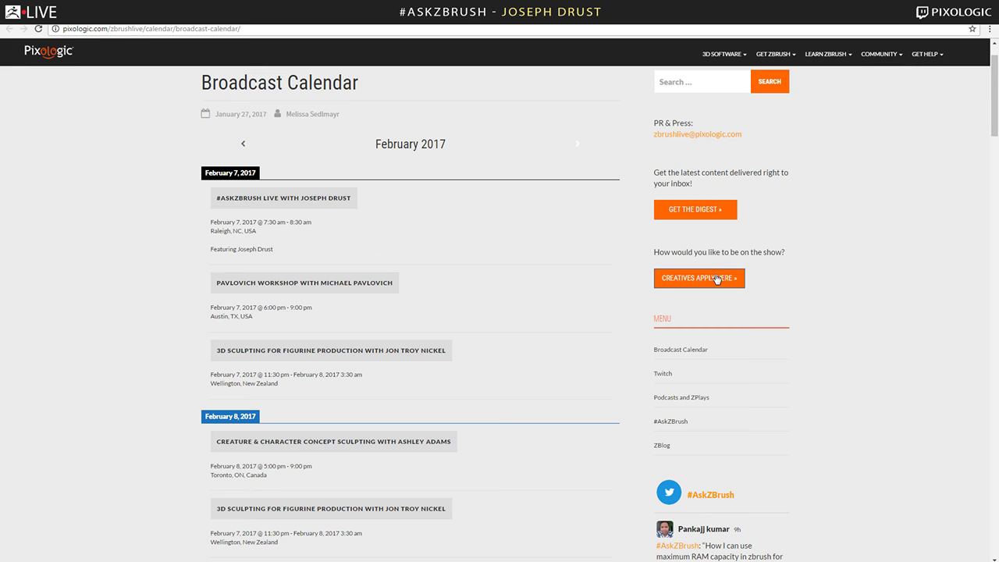